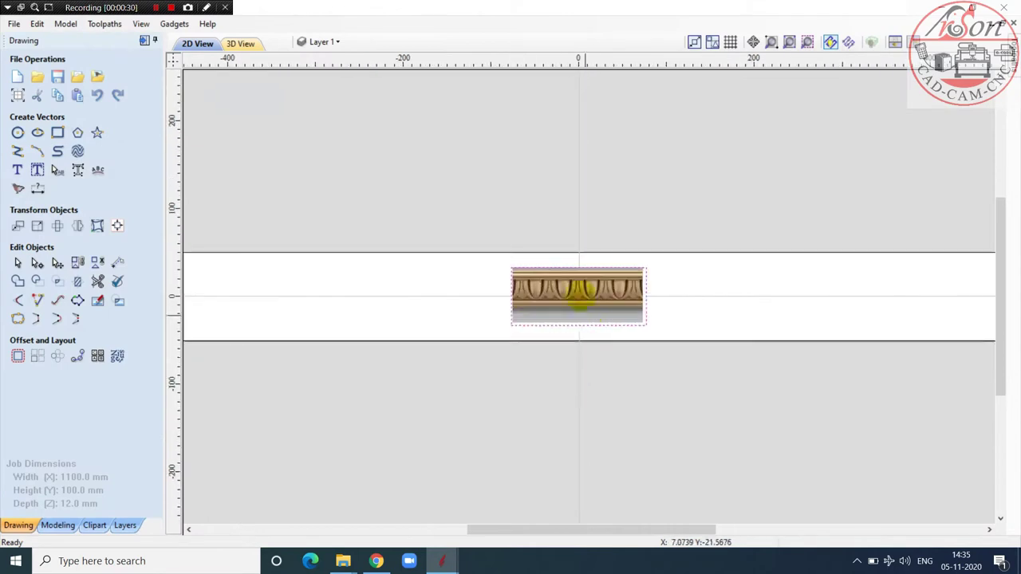
Step: Enlarge the moulding reference bitmap to about 370 × 158 mm, so its carved band spans the height of the job
{"action": "left_click", "coordinate": [563, 292]}
{"action": "scroll", "coordinate": [533, 320], "scroll_direction": "down", "scroll_amount": 2}
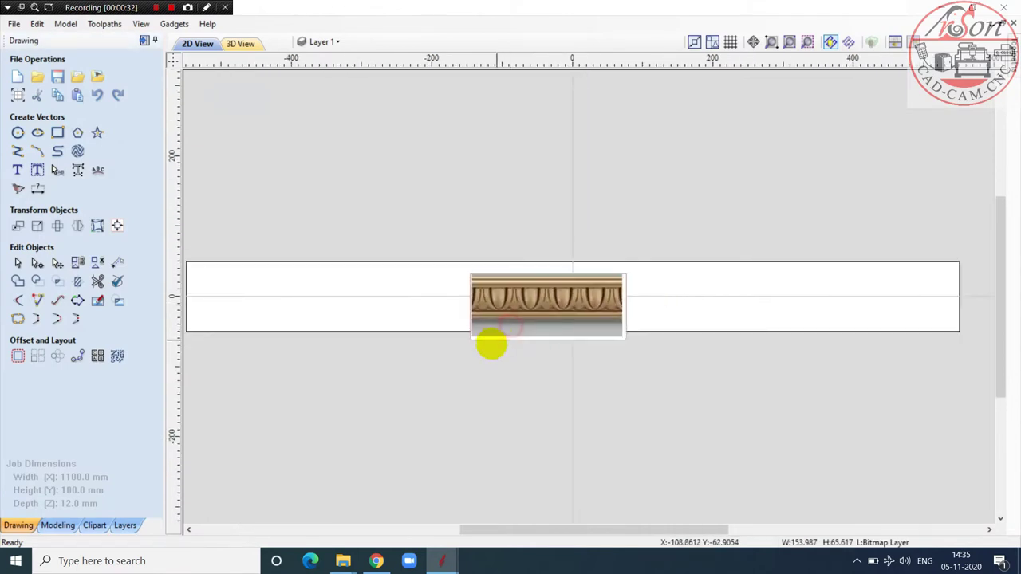
{"action": "left_click", "coordinate": [468, 312]}
{"action": "scroll", "coordinate": [413, 230], "scroll_direction": "up", "scroll_amount": 2}
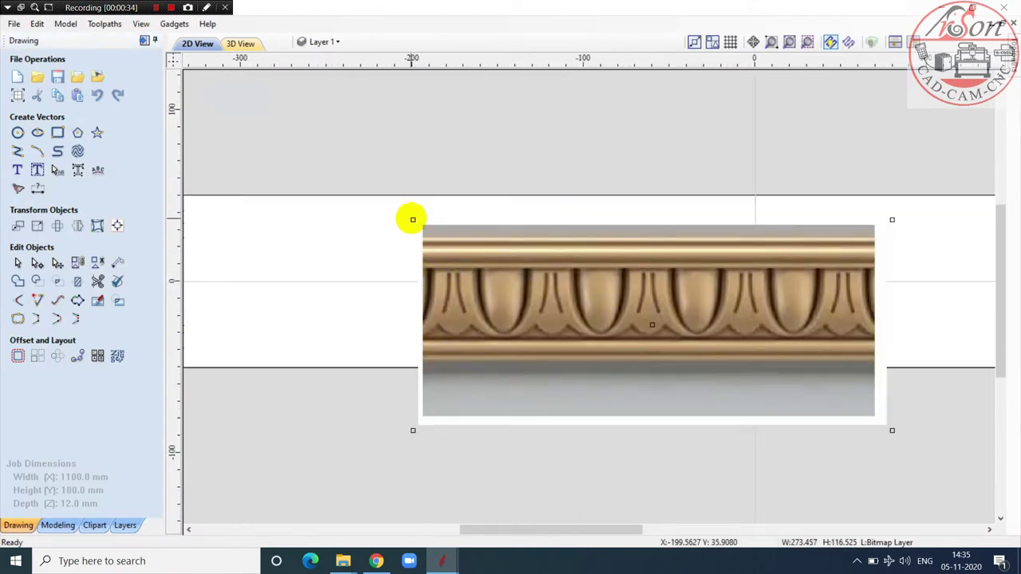
{"action": "left_click_drag", "start_coordinate": [413, 219], "coordinate": [346, 178]}
{"action": "scroll", "coordinate": [412, 205], "scroll_direction": "down", "scroll_amount": 2}
{"action": "scroll", "coordinate": [746, 323], "scroll_direction": "up", "scroll_amount": 1}
{"action": "scroll", "coordinate": [747, 324], "scroll_direction": "up", "scroll_amount": 1}
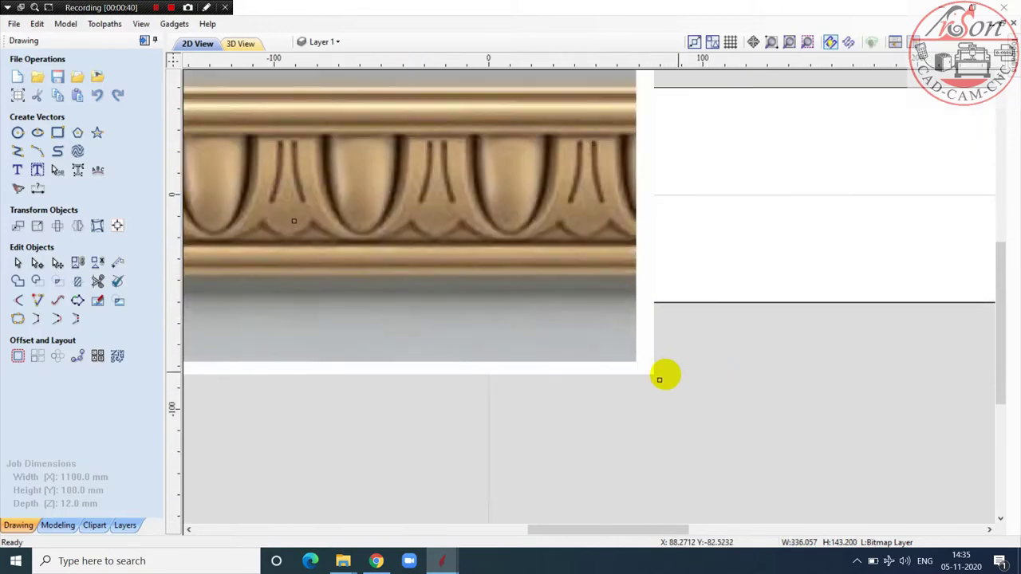
{"action": "left_click_drag", "start_coordinate": [660, 381], "coordinate": [770, 404]}
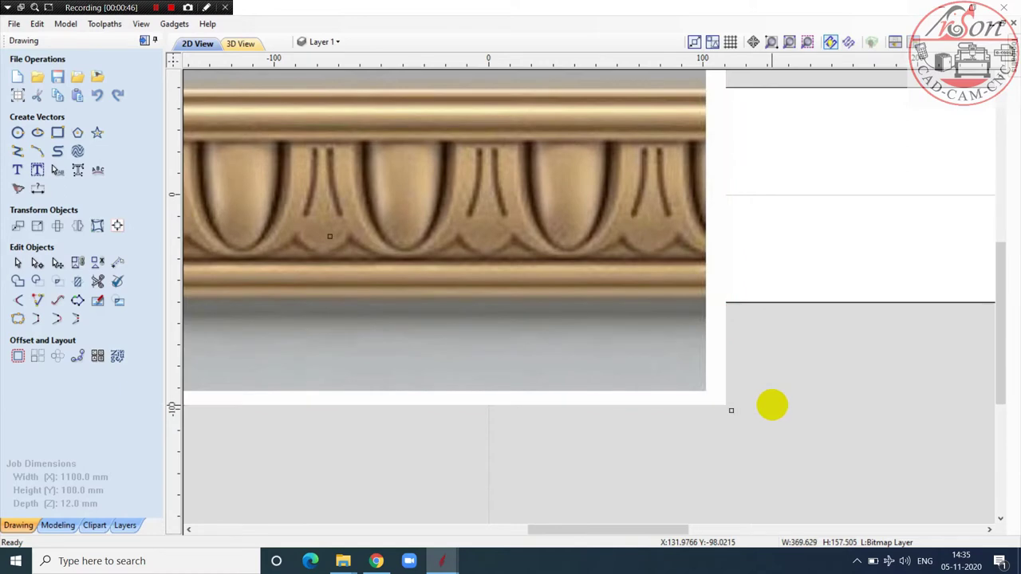
{"action": "scroll", "coordinate": [845, 394], "scroll_direction": "down", "scroll_amount": 2}
Step: Reduce the moulding bitmap's fading in its object properties so it displays in full colour when not selected
{"action": "right_click", "coordinate": [559, 284]}
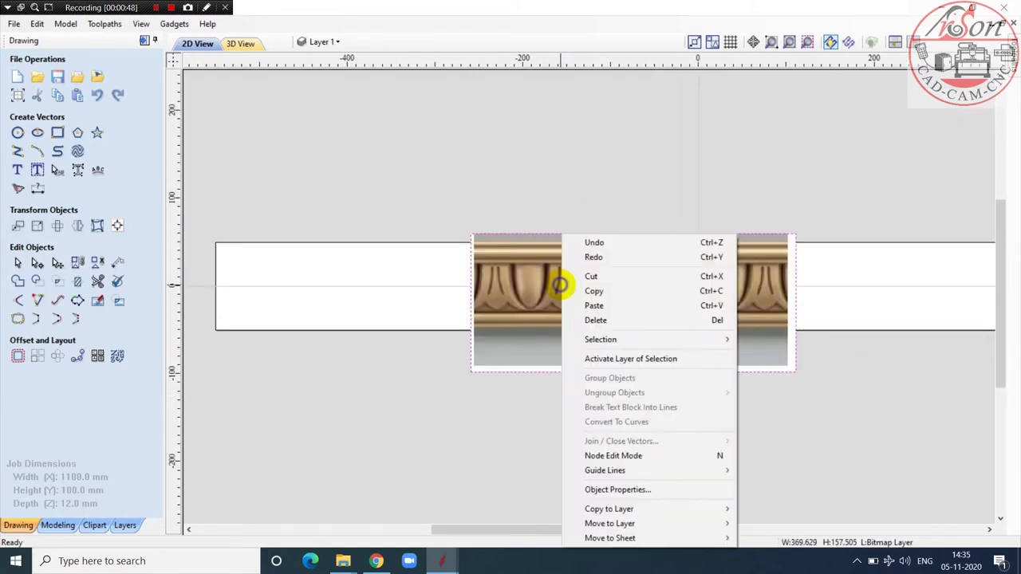
{"action": "left_click", "coordinate": [612, 490]}
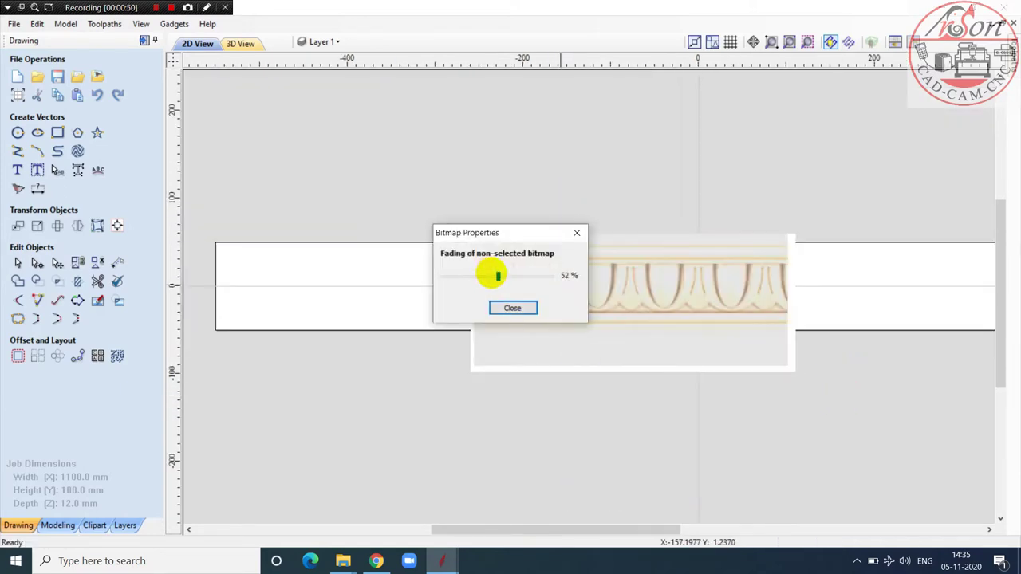
{"action": "left_click_drag", "start_coordinate": [494, 276], "coordinate": [451, 277]}
{"action": "left_click", "coordinate": [512, 308]}
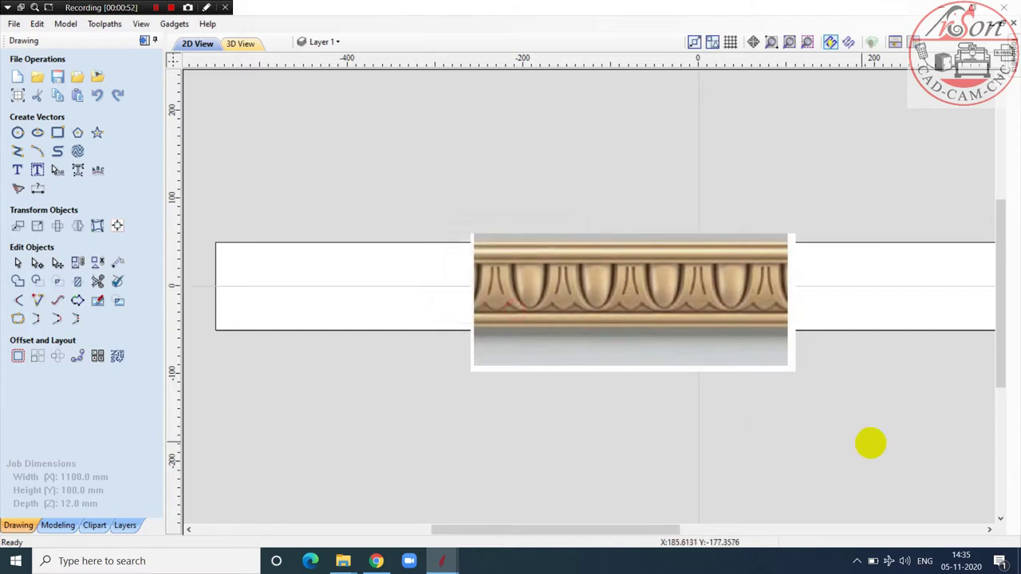
Step: Insert a horizontal guide line and place it along the upper edge of the egg pattern, at about Y 24.5 mm
{"action": "scroll", "coordinate": [848, 281], "scroll_direction": "up", "scroll_amount": 2}
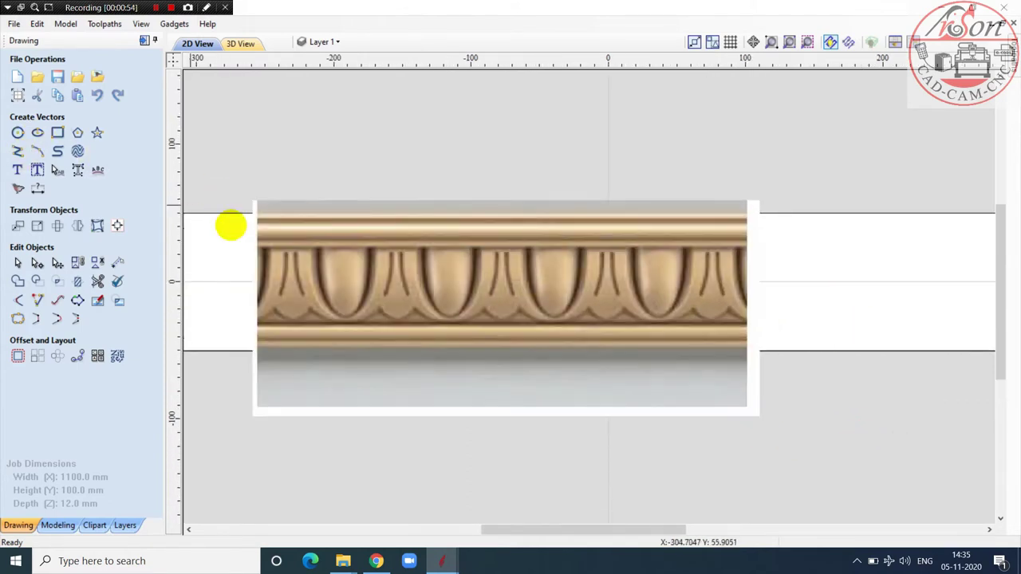
{"action": "right_click", "coordinate": [241, 244]}
{"action": "mouse_move", "coordinate": [271, 471]}
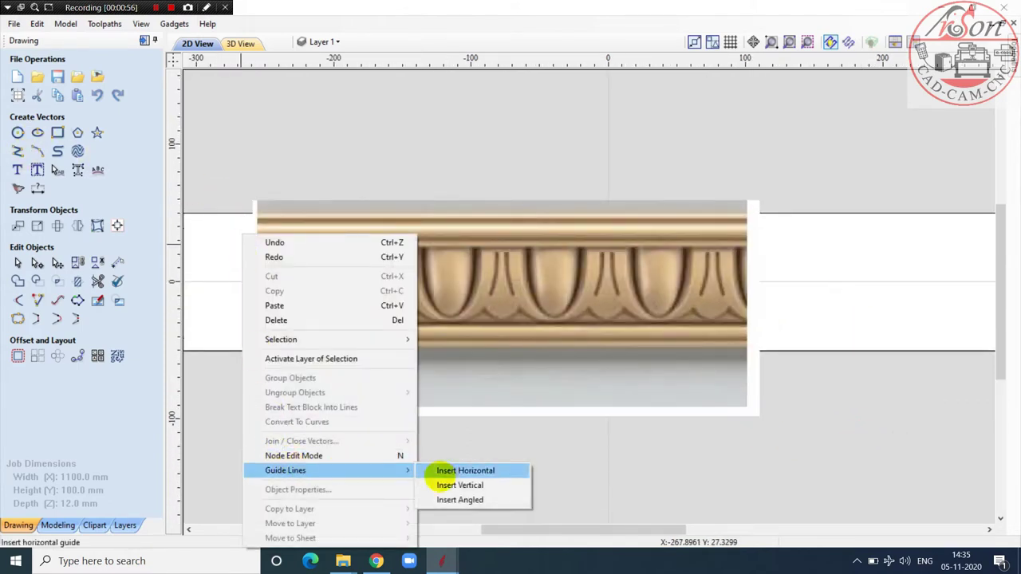
{"action": "left_click", "coordinate": [465, 470]}
{"action": "scroll", "coordinate": [228, 246], "scroll_direction": "up", "scroll_amount": 8}
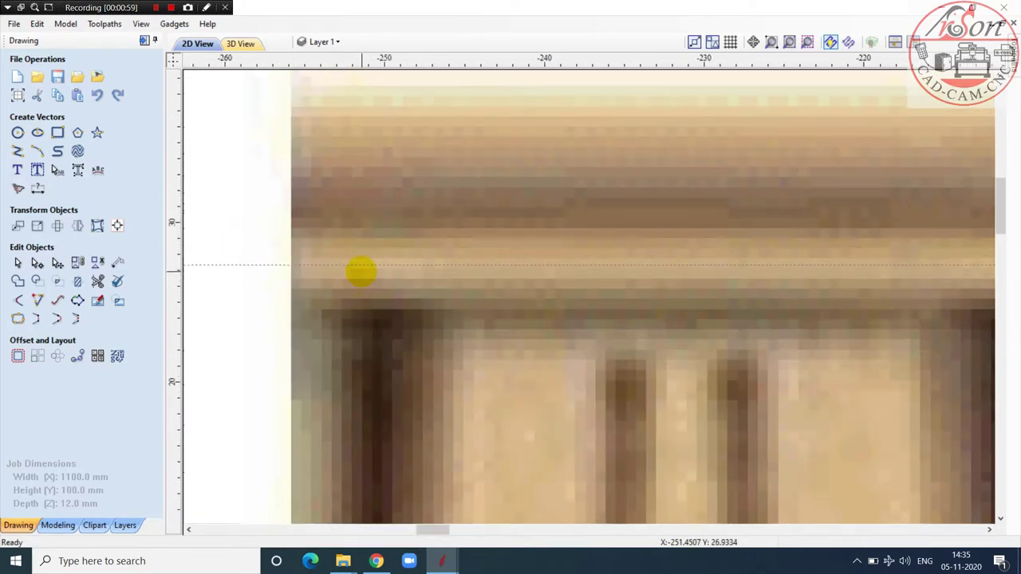
{"action": "left_click_drag", "start_coordinate": [360, 272], "coordinate": [363, 311]}
{"action": "scroll", "coordinate": [363, 308], "scroll_direction": "down", "scroll_amount": 4}
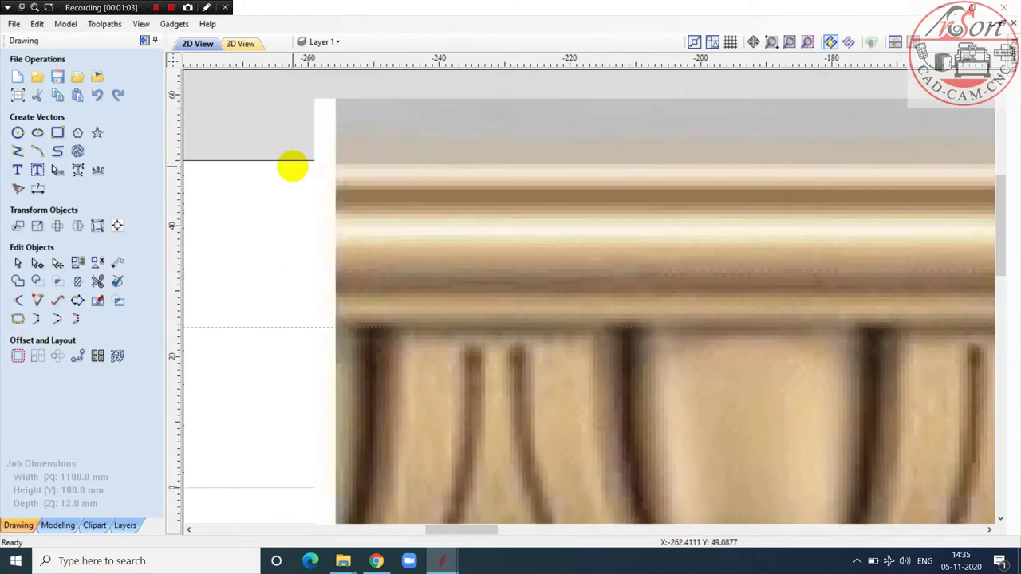
{"action": "right_click", "coordinate": [292, 165]}
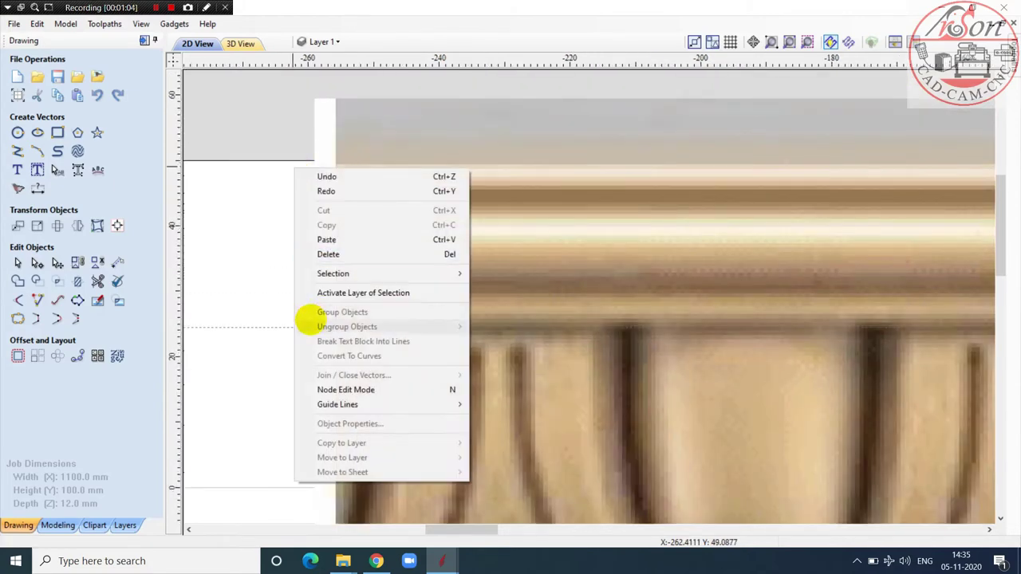
{"action": "left_click", "coordinate": [266, 254]}
Step: Measure the vertical distance from the upper edge of the job to the horizontal guide line
{"action": "scroll", "coordinate": [185, 220], "scroll_direction": "down", "scroll_amount": 2}
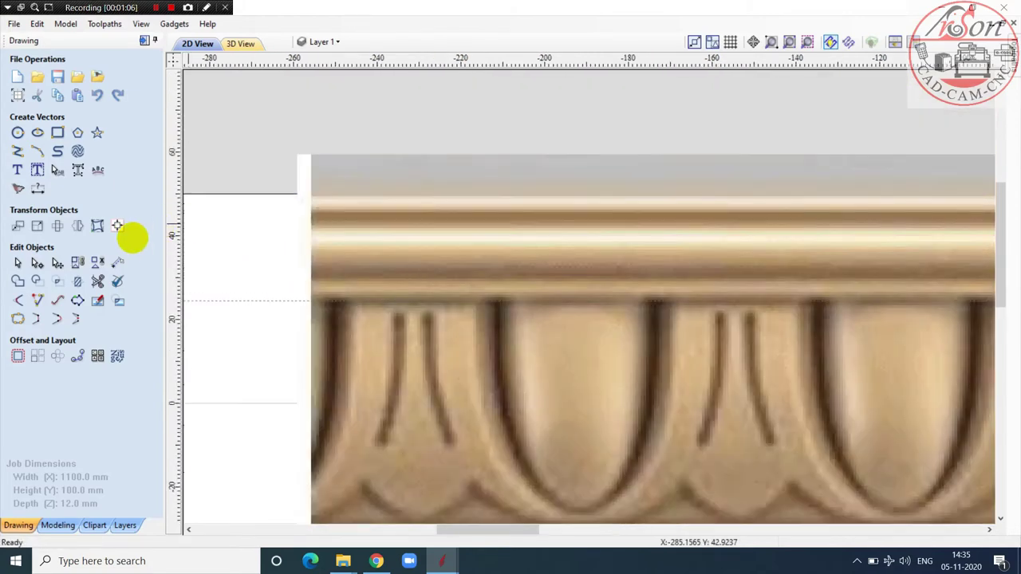
{"action": "left_click", "coordinate": [118, 262]}
{"action": "scroll", "coordinate": [303, 183], "scroll_direction": "up", "scroll_amount": 8}
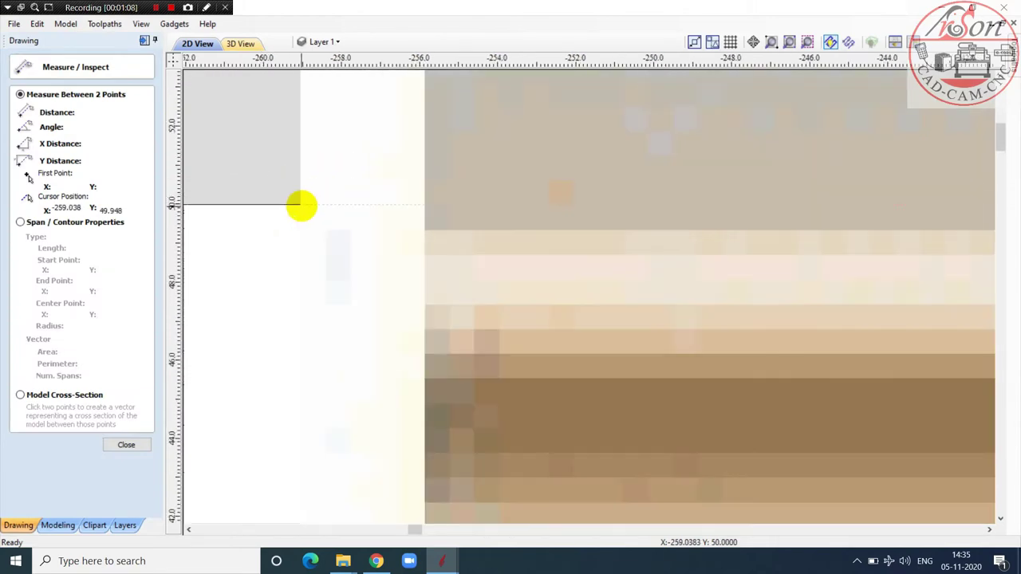
{"action": "left_click", "coordinate": [289, 205]}
{"action": "scroll", "coordinate": [289, 159], "scroll_direction": "down", "scroll_amount": 5}
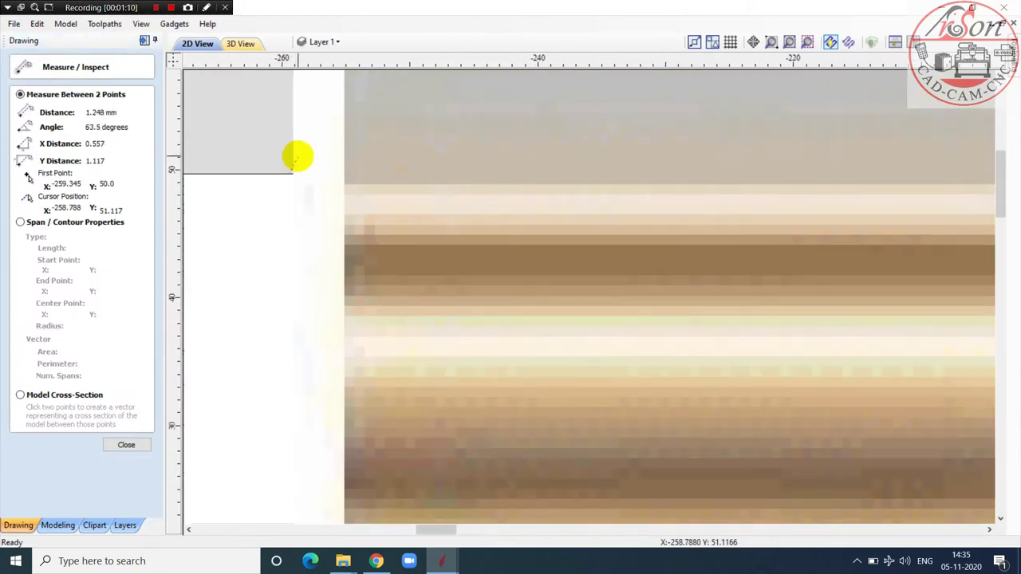
{"action": "scroll", "coordinate": [296, 330], "scroll_direction": "up", "scroll_amount": 2}
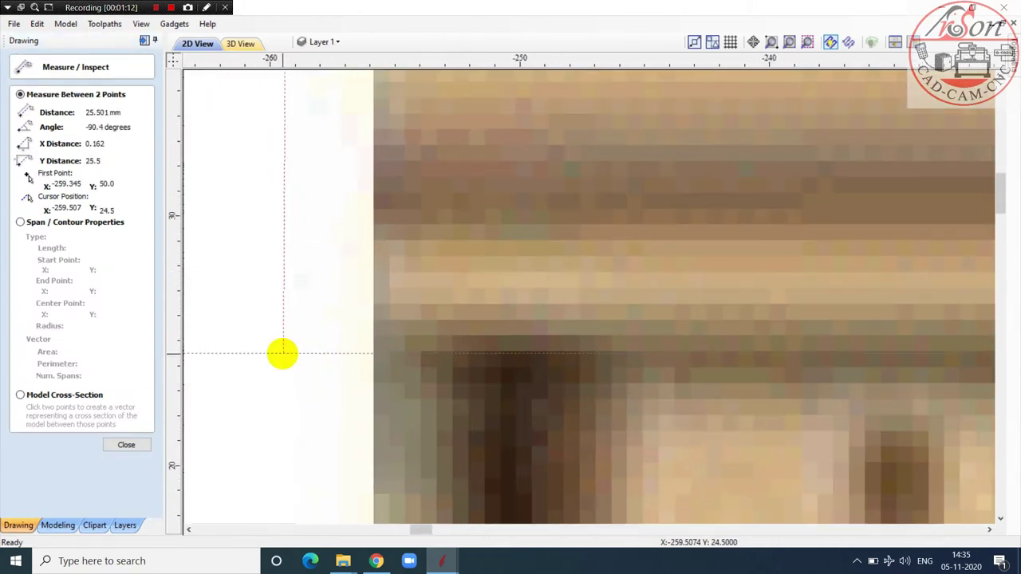
{"action": "scroll", "coordinate": [282, 352], "scroll_direction": "up", "scroll_amount": 3}
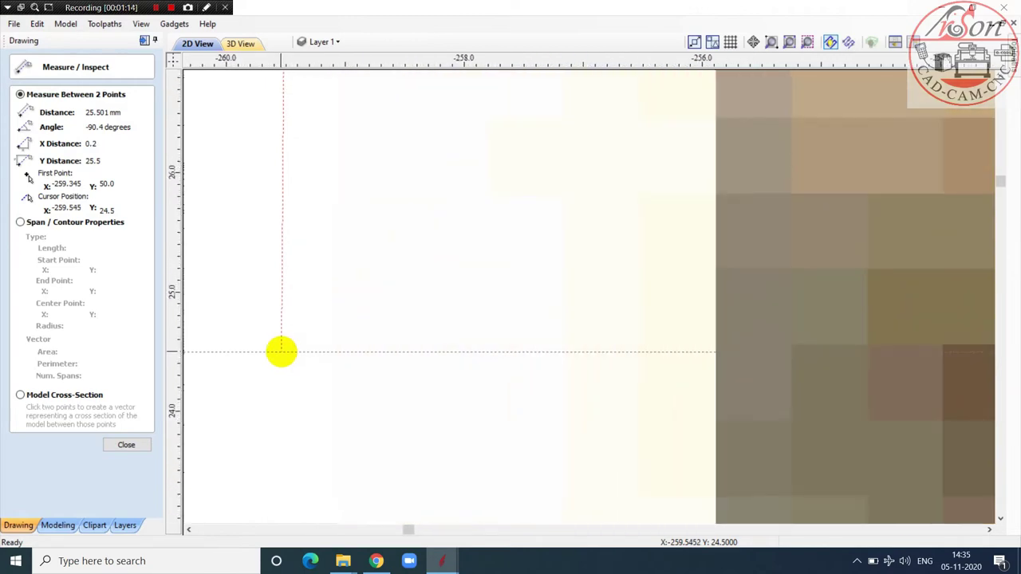
{"action": "left_click", "coordinate": [281, 351]}
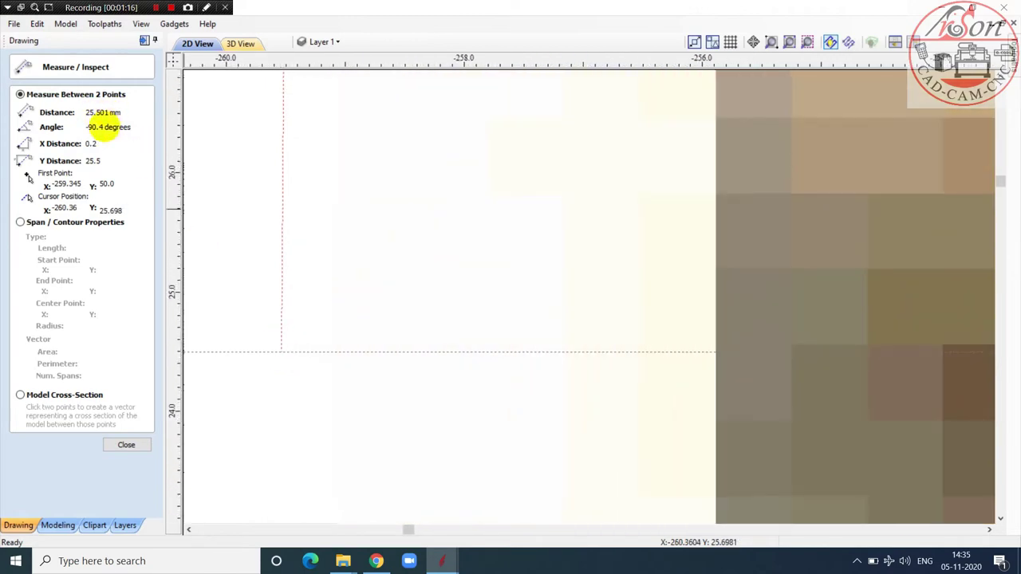
{"action": "left_click", "coordinate": [126, 445]}
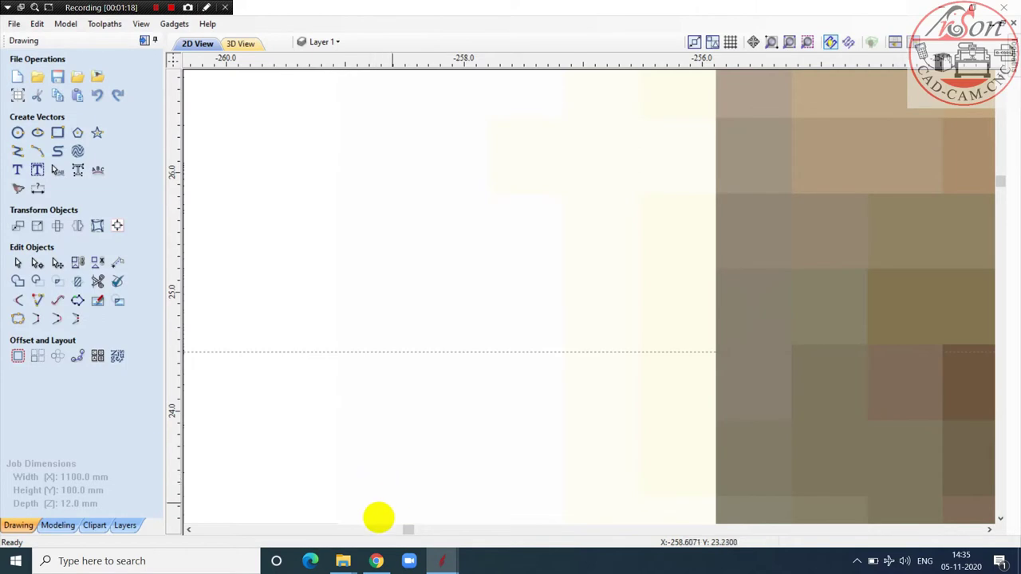
Step: Switch to Calculator, work out 25.5 ÷ 2, and close it again
{"action": "left_click", "coordinate": [170, 556]}
{"action": "type", "text": "cA"}
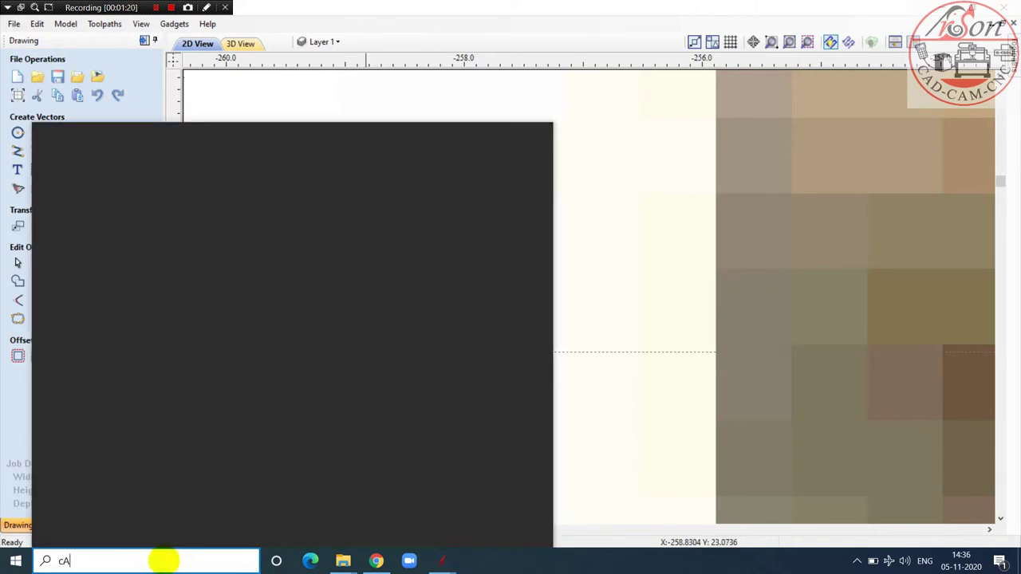
{"action": "type", "text": "lculator"}
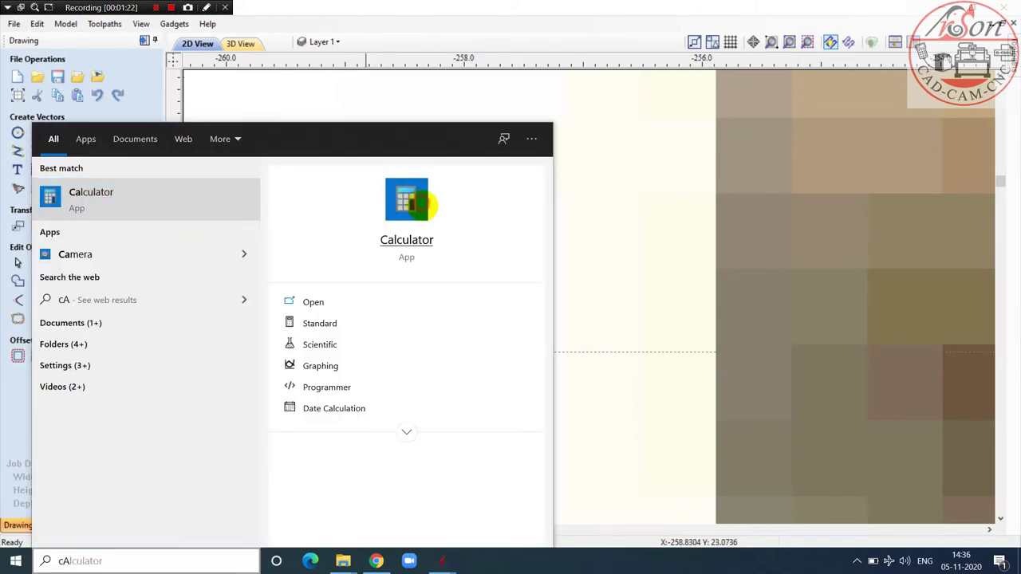
{"action": "left_click", "coordinate": [423, 206]}
{"action": "left_click", "coordinate": [260, 376]}
{"action": "left_click", "coordinate": [260, 340]}
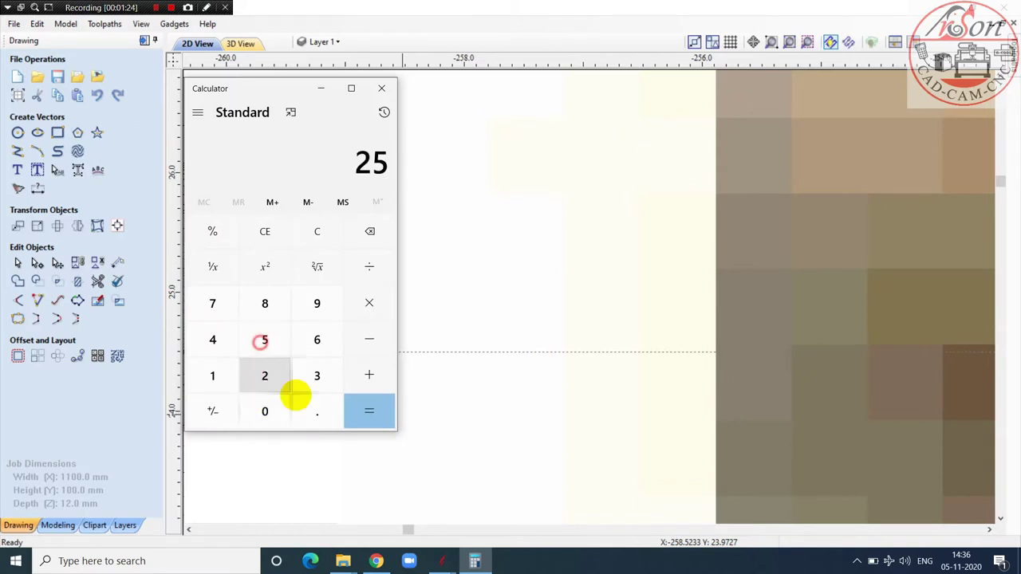
{"action": "left_click", "coordinate": [294, 398]}
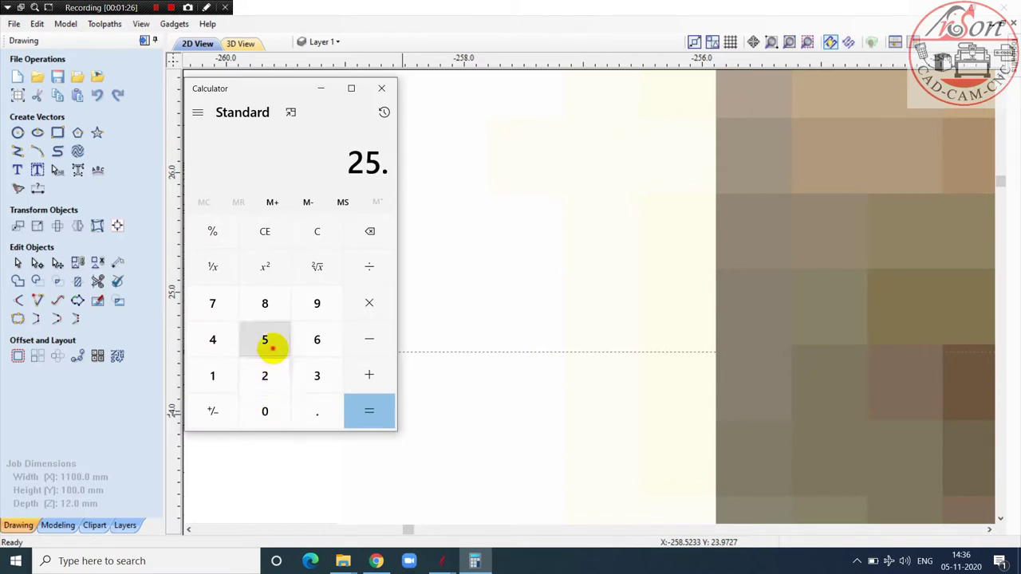
{"action": "left_click", "coordinate": [264, 340]}
{"action": "left_click", "coordinate": [361, 273]}
{"action": "left_click", "coordinate": [259, 376]}
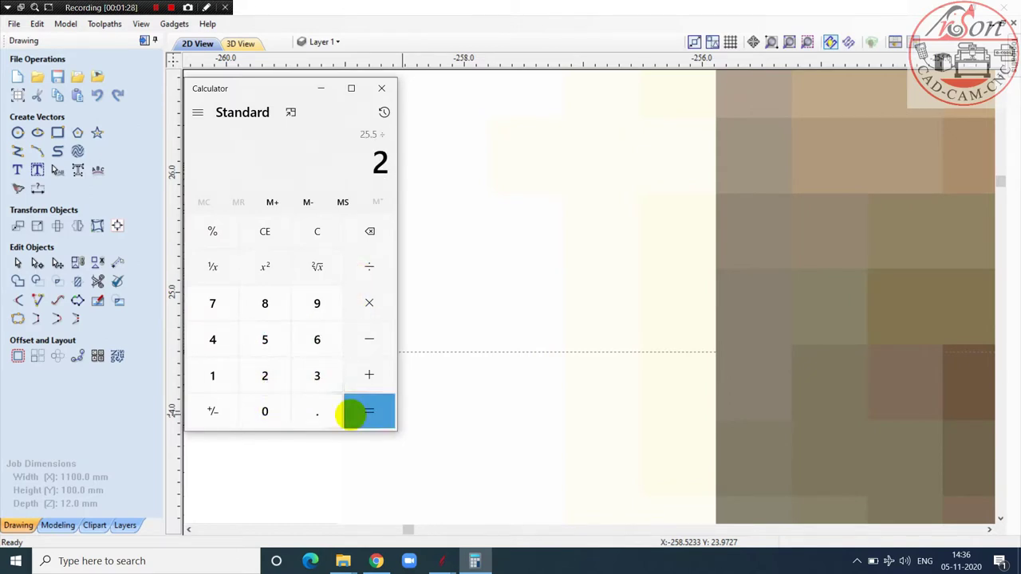
{"action": "left_click", "coordinate": [355, 411]}
{"action": "left_click", "coordinate": [382, 88]}
Step: Create one new parallel guide relative to the existing horizontal guide with an offset of 12.75 mm
{"action": "scroll", "coordinate": [403, 335], "scroll_direction": "down", "scroll_amount": 5}
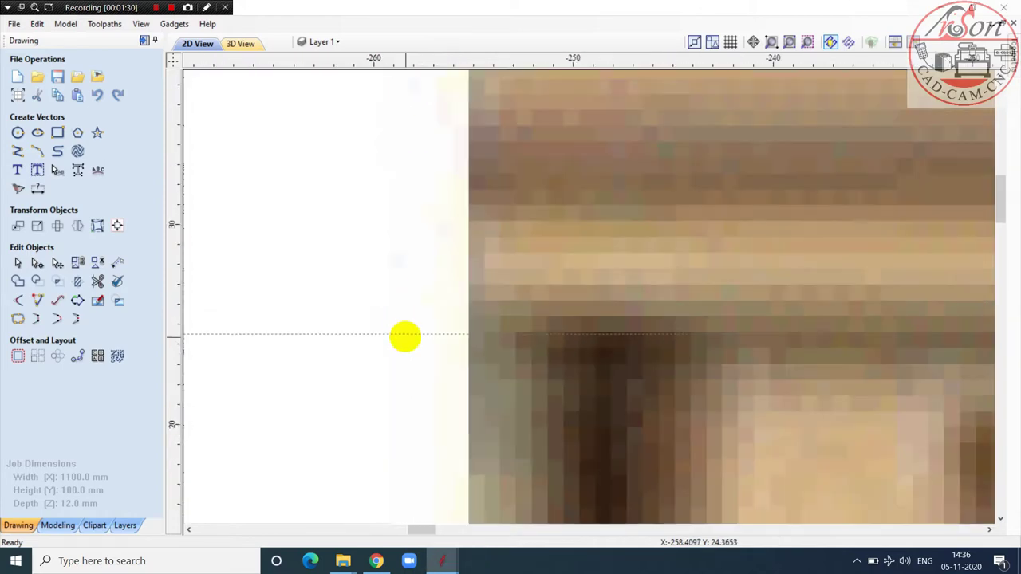
{"action": "left_click", "coordinate": [401, 400]}
{"action": "left_click", "coordinate": [362, 339]}
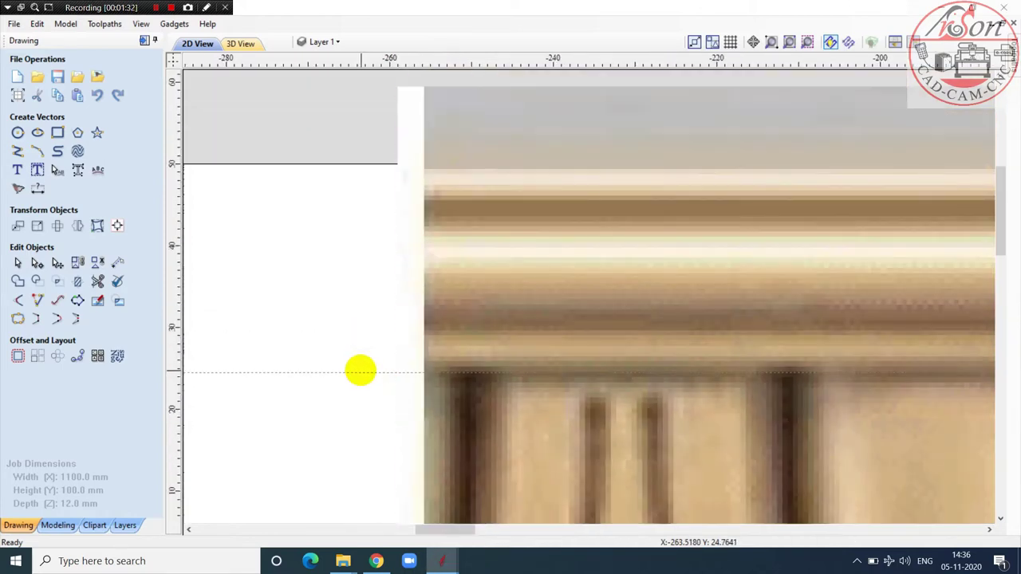
{"action": "double_click", "coordinate": [360, 371]}
{"action": "left_click", "coordinate": [431, 320]}
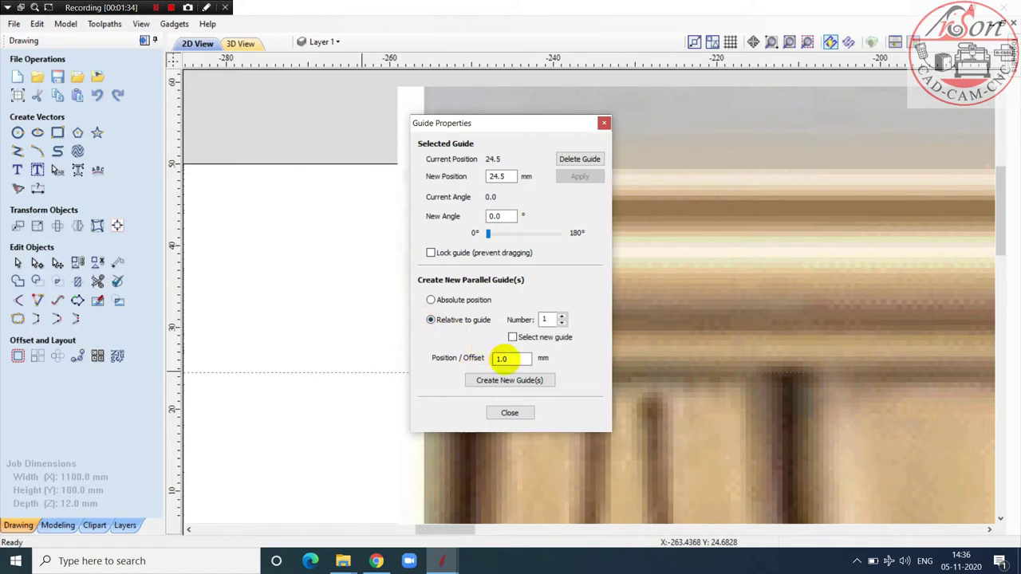
{"action": "double_click", "coordinate": [504, 360]}
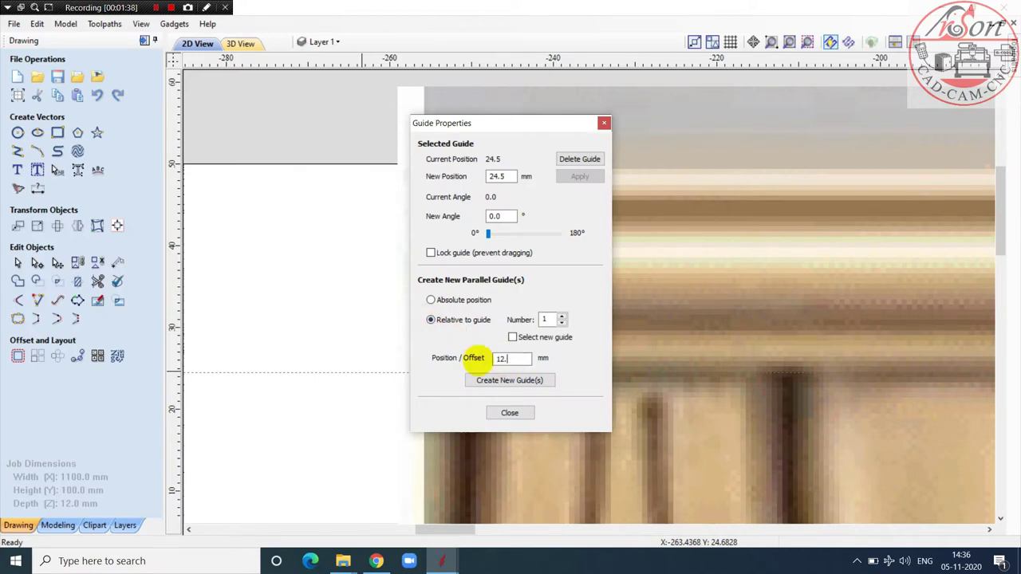
{"action": "left_click", "coordinate": [528, 383]}
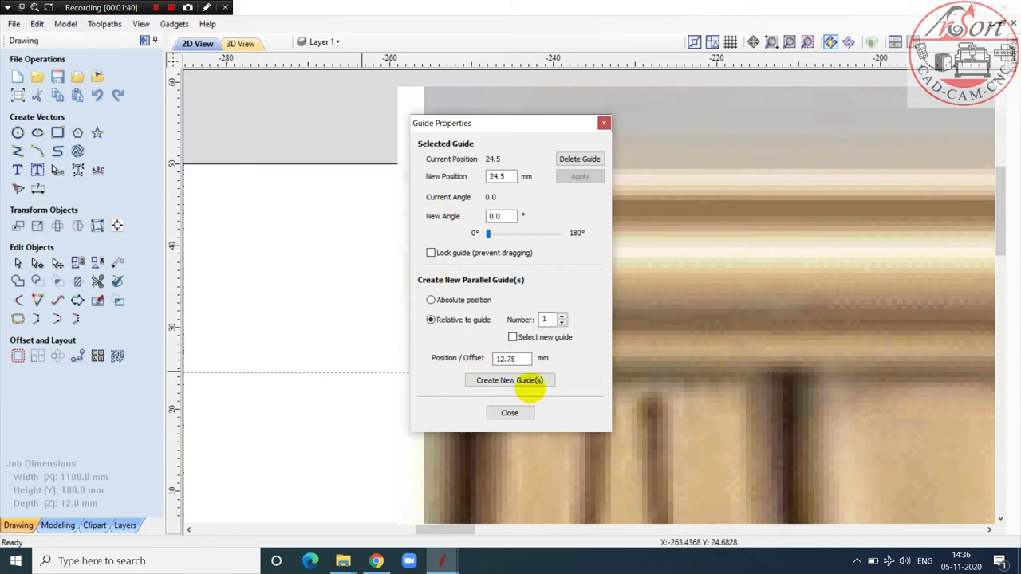
{"action": "left_click", "coordinate": [604, 122]}
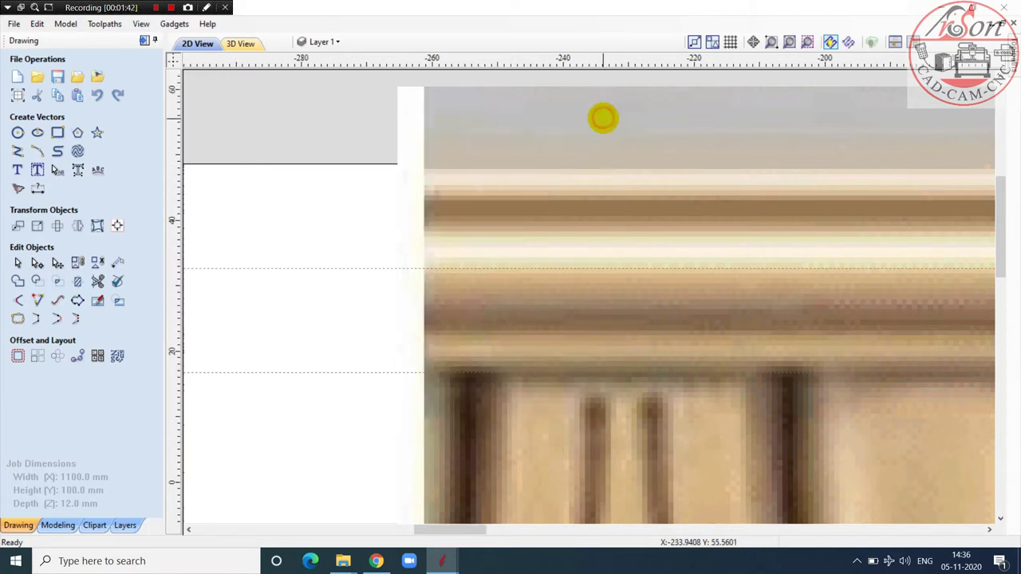
Step: Draw a horizontal line about 1154 mm long on the guide at Y 37.25, extending past both ends of the job
{"action": "scroll", "coordinate": [604, 124], "scroll_direction": "down", "scroll_amount": 3}
{"action": "scroll", "coordinate": [558, 143], "scroll_direction": "down", "scroll_amount": 2}
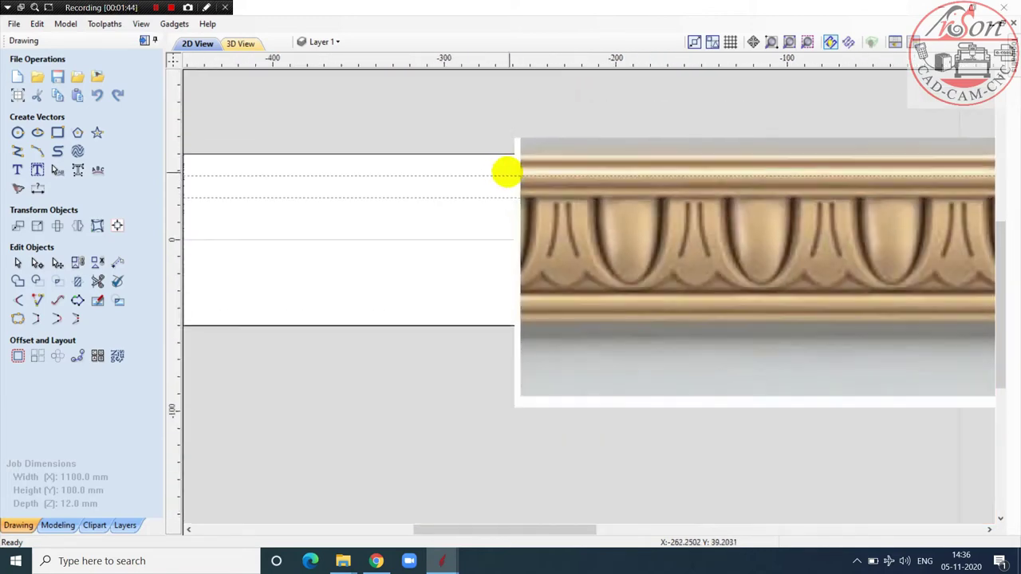
{"action": "scroll", "coordinate": [502, 170], "scroll_direction": "down", "scroll_amount": 2}
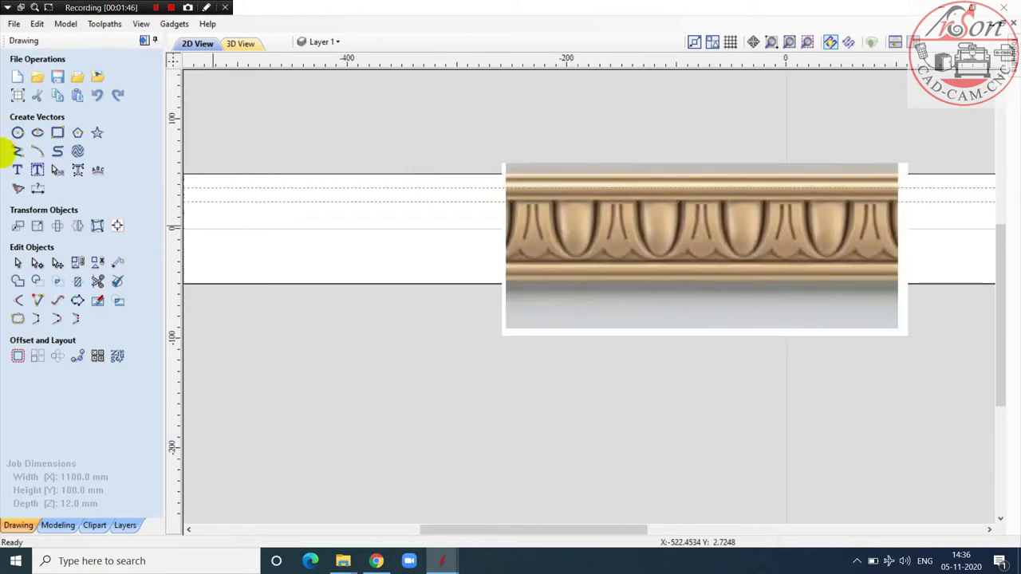
{"action": "left_click", "coordinate": [17, 151]}
{"action": "scroll", "coordinate": [524, 167], "scroll_direction": "up", "scroll_amount": 1}
{"action": "scroll", "coordinate": [643, 239], "scroll_direction": "down", "scroll_amount": 3}
{"action": "scroll", "coordinate": [442, 275], "scroll_direction": "up", "scroll_amount": 1}
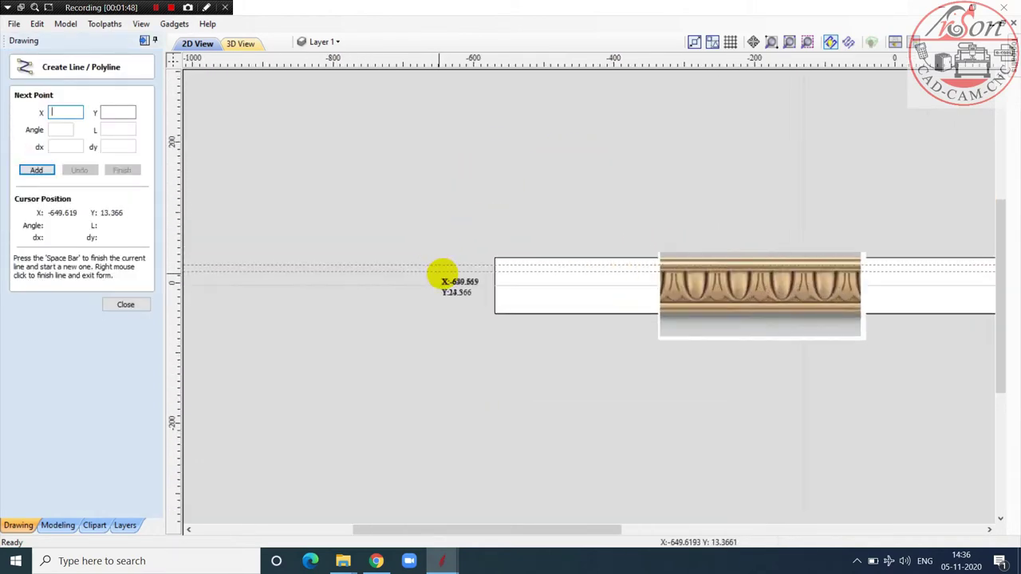
{"action": "scroll", "coordinate": [502, 255], "scroll_direction": "up", "scroll_amount": 2}
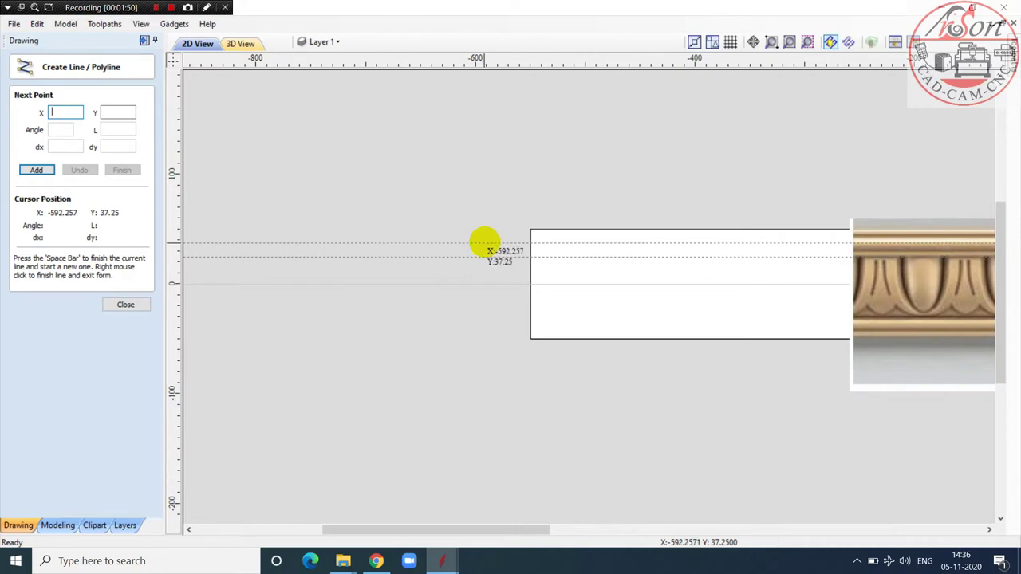
{"action": "left_click", "coordinate": [485, 243]}
{"action": "scroll", "coordinate": [394, 187], "scroll_direction": "down", "scroll_amount": 4}
{"action": "scroll", "coordinate": [922, 205], "scroll_direction": "down", "scroll_amount": 1}
{"action": "scroll", "coordinate": [742, 241], "scroll_direction": "up", "scroll_amount": 6}
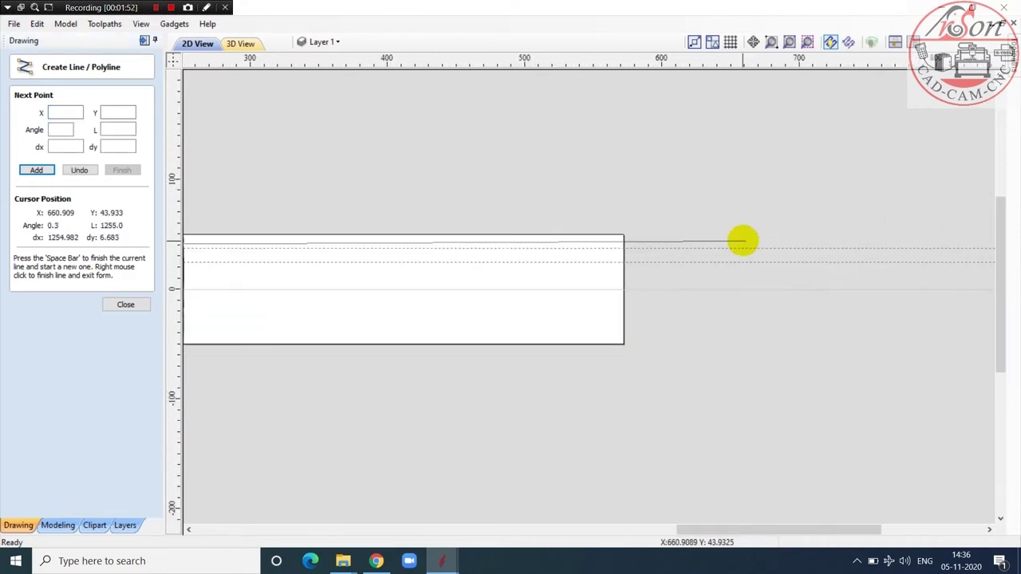
{"action": "scroll", "coordinate": [743, 241], "scroll_direction": "up", "scroll_amount": 1}
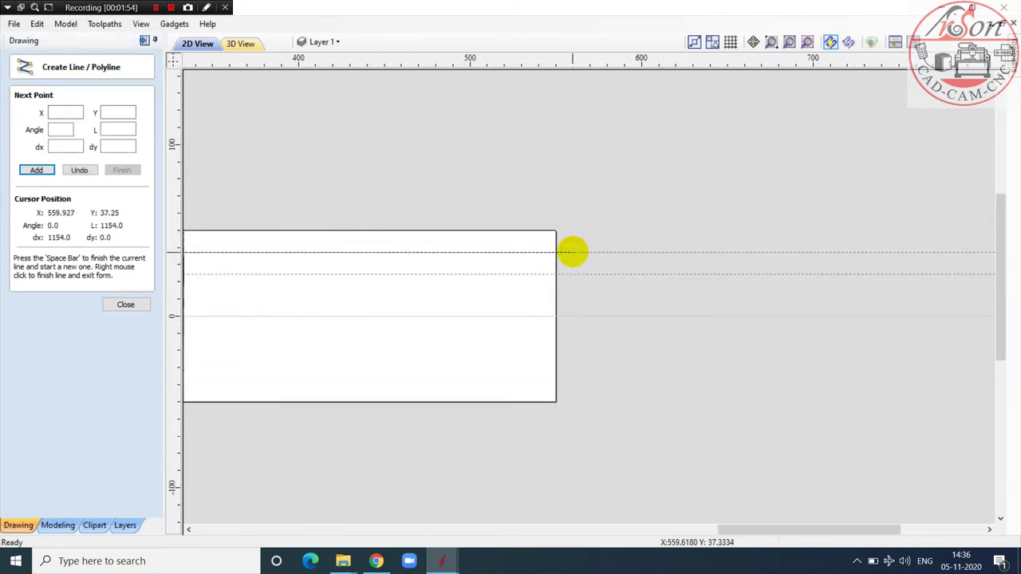
{"action": "scroll", "coordinate": [718, 233], "scroll_direction": "down", "scroll_amount": 2}
{"action": "right_click", "coordinate": [740, 231]}
Step: Draw a three-point arc with a radius of about 6.7 mm at the bitmap's left edge, bulging inward across the horizontal line
{"action": "scroll", "coordinate": [411, 272], "scroll_direction": "down", "scroll_amount": 2}
{"action": "scroll", "coordinate": [376, 274], "scroll_direction": "up", "scroll_amount": 4}
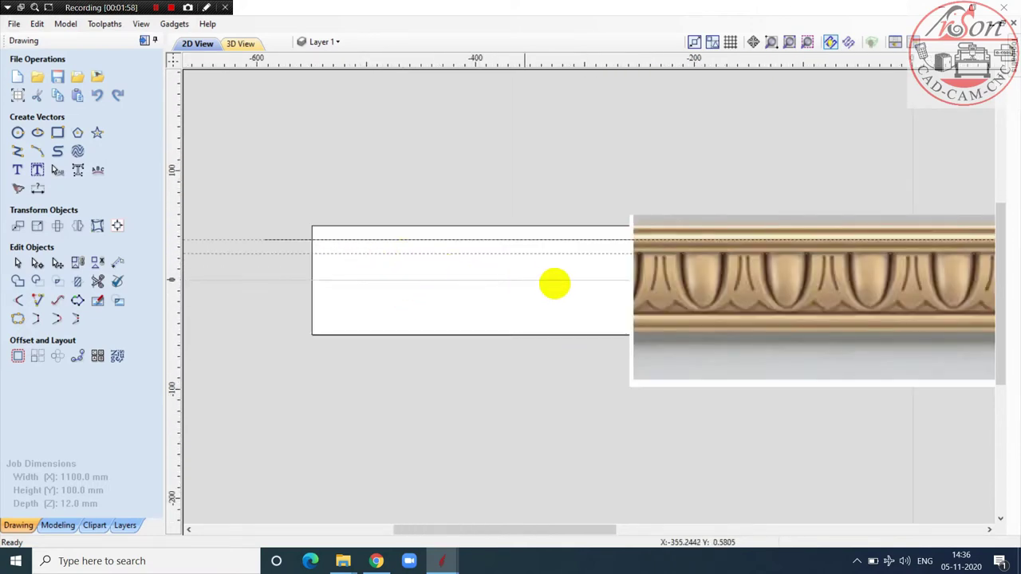
{"action": "scroll", "coordinate": [634, 268], "scroll_direction": "up", "scroll_amount": 4}
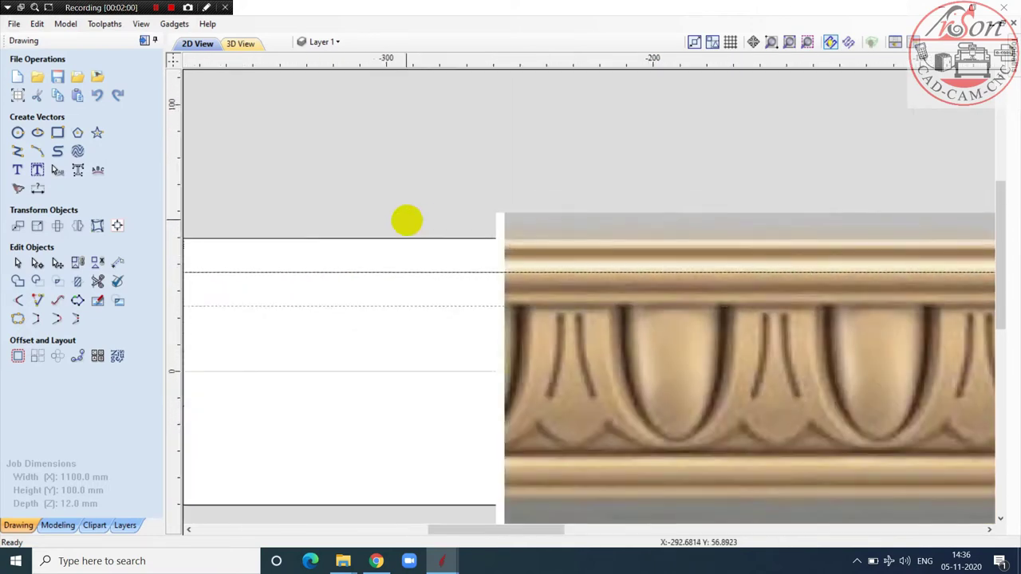
{"action": "scroll", "coordinate": [406, 221], "scroll_direction": "down", "scroll_amount": 1}
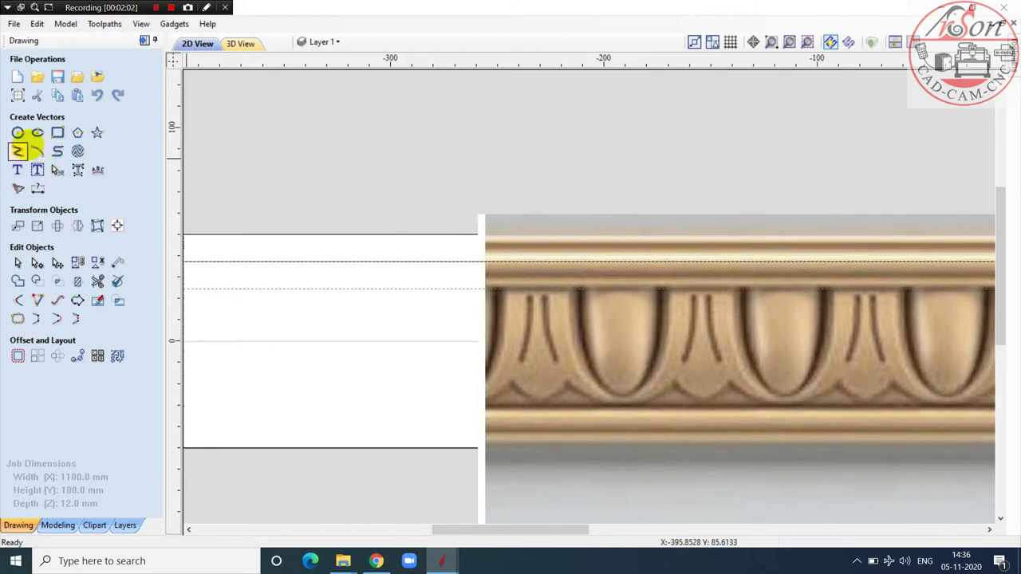
{"action": "left_click", "coordinate": [36, 151]}
{"action": "scroll", "coordinate": [479, 247], "scroll_direction": "up", "scroll_amount": 7}
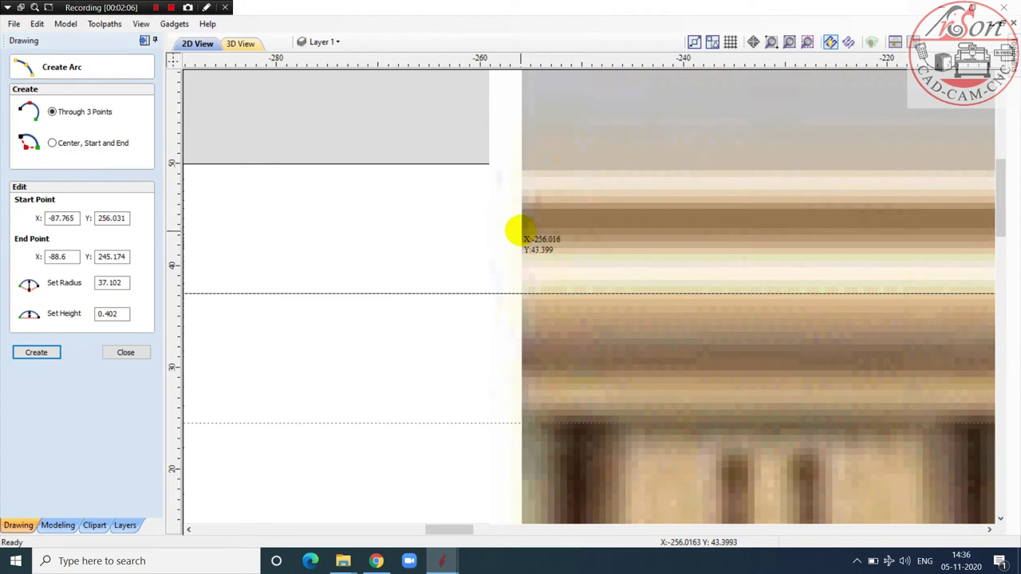
{"action": "scroll", "coordinate": [462, 228], "scroll_direction": "up", "scroll_amount": 2}
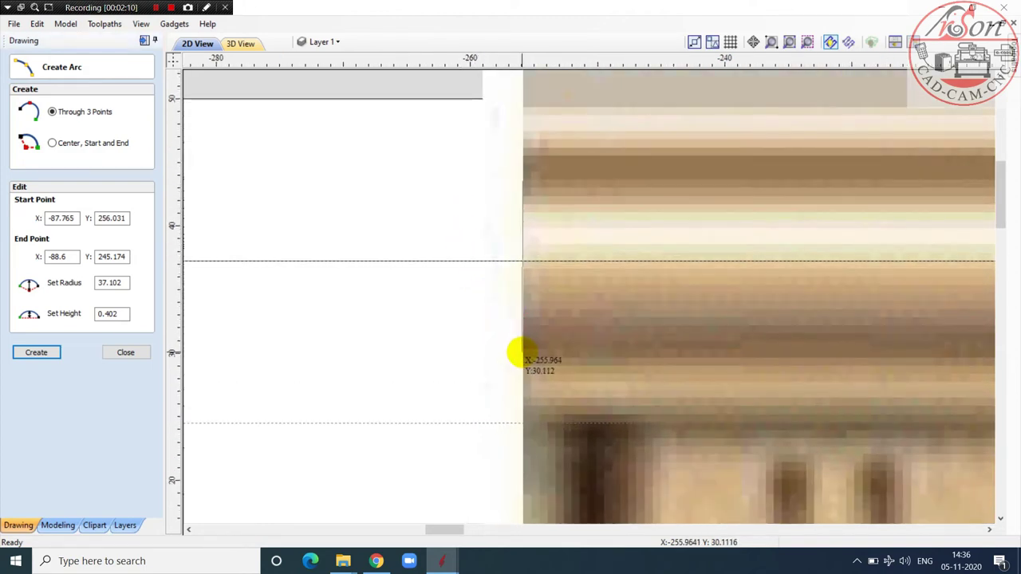
{"action": "left_click", "coordinate": [521, 354]}
{"action": "scroll", "coordinate": [550, 263], "scroll_direction": "up", "scroll_amount": 4}
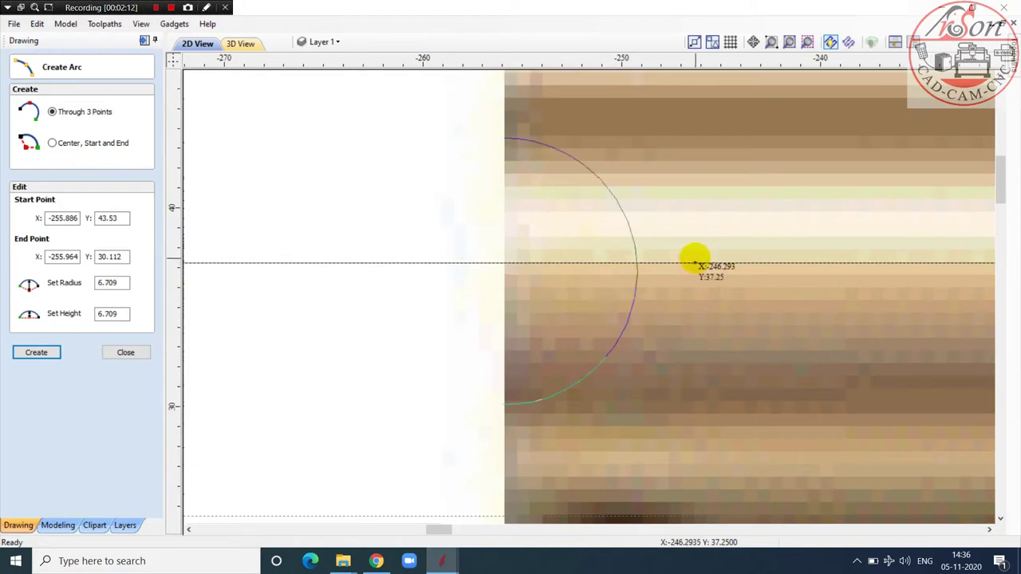
{"action": "left_click", "coordinate": [611, 258]}
{"action": "scroll", "coordinate": [610, 263], "scroll_direction": "down", "scroll_amount": 6}
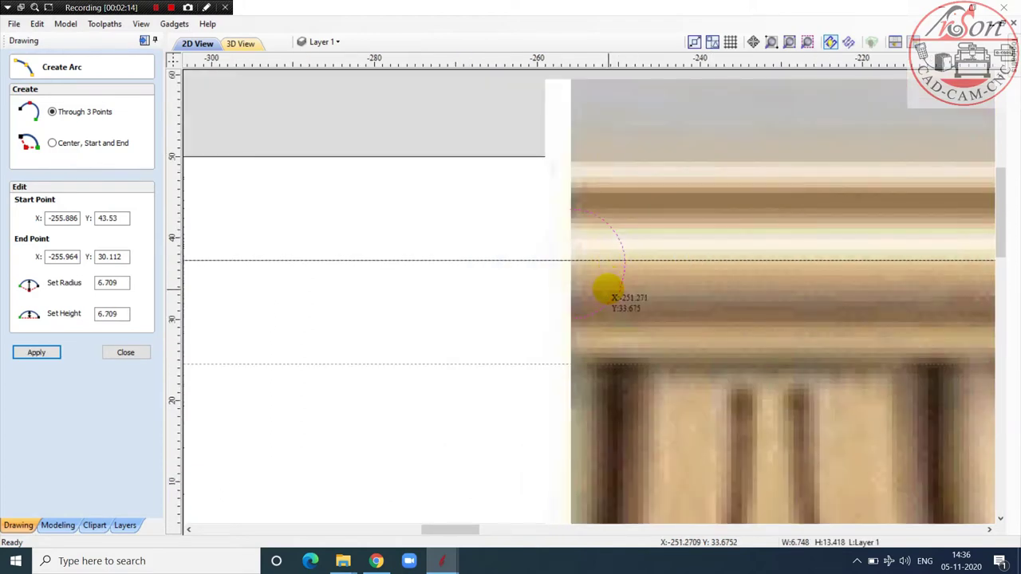
{"action": "key", "text": "Escape"}
Step: Align the arc's centre vertically to the horizontal line, using the line as the last selected object
{"action": "left_click", "coordinate": [468, 261], "text": "shift"}
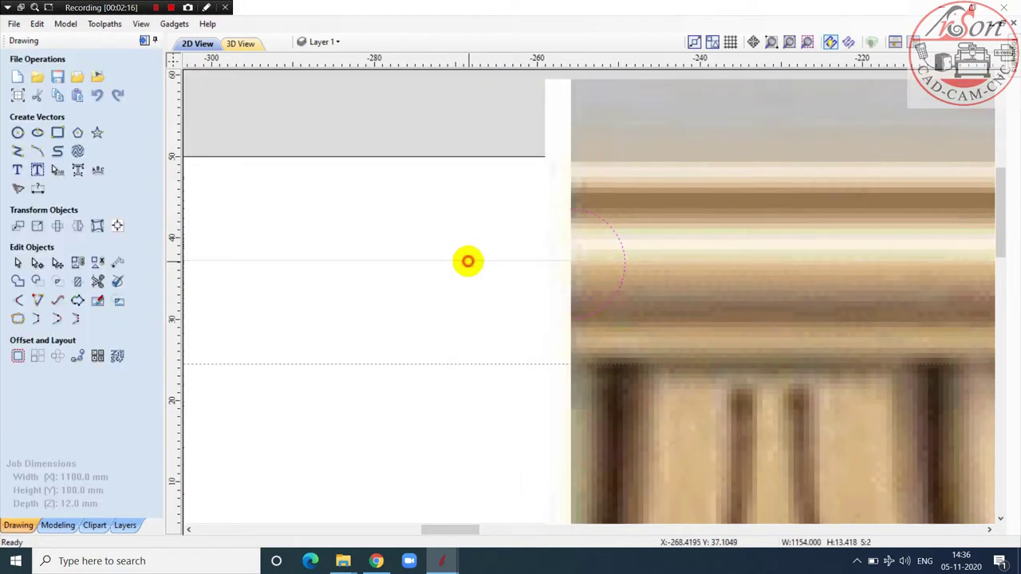
{"action": "left_click", "coordinate": [117, 226]}
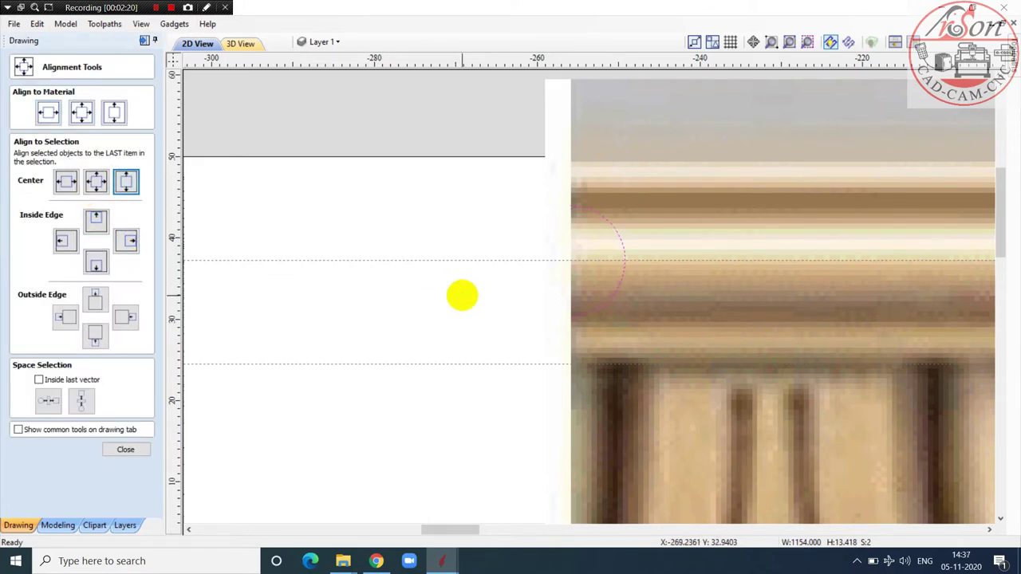
{"action": "scroll", "coordinate": [461, 292], "scroll_direction": "down", "scroll_amount": 3}
{"action": "left_click", "coordinate": [147, 447]}
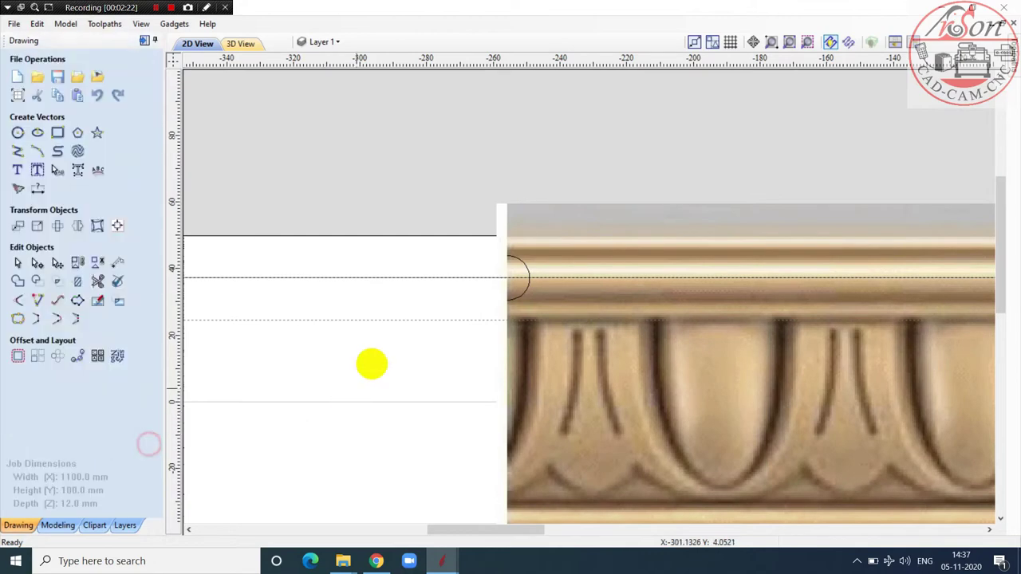
Step: Set the arc's height to 12 mm with width and height linked, anchored at its centre
{"action": "scroll", "coordinate": [485, 253], "scroll_direction": "up", "scroll_amount": 4}
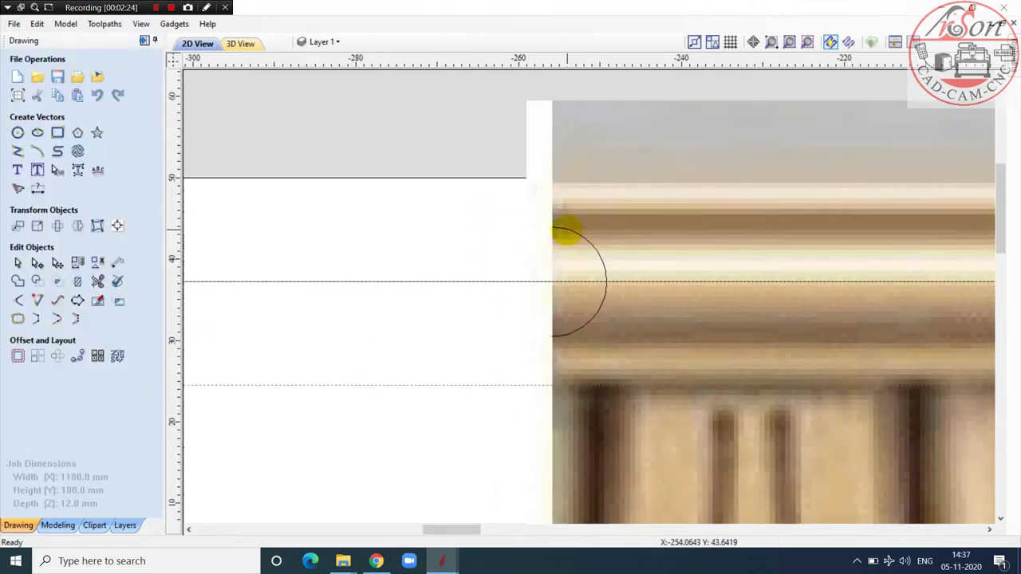
{"action": "left_click", "coordinate": [37, 227]}
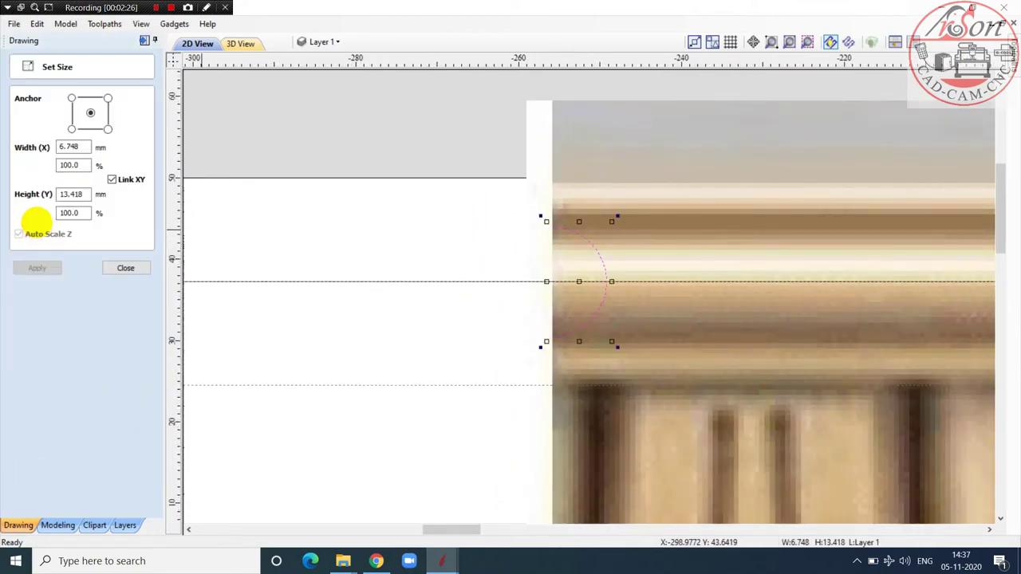
{"action": "double_click", "coordinate": [73, 147]}
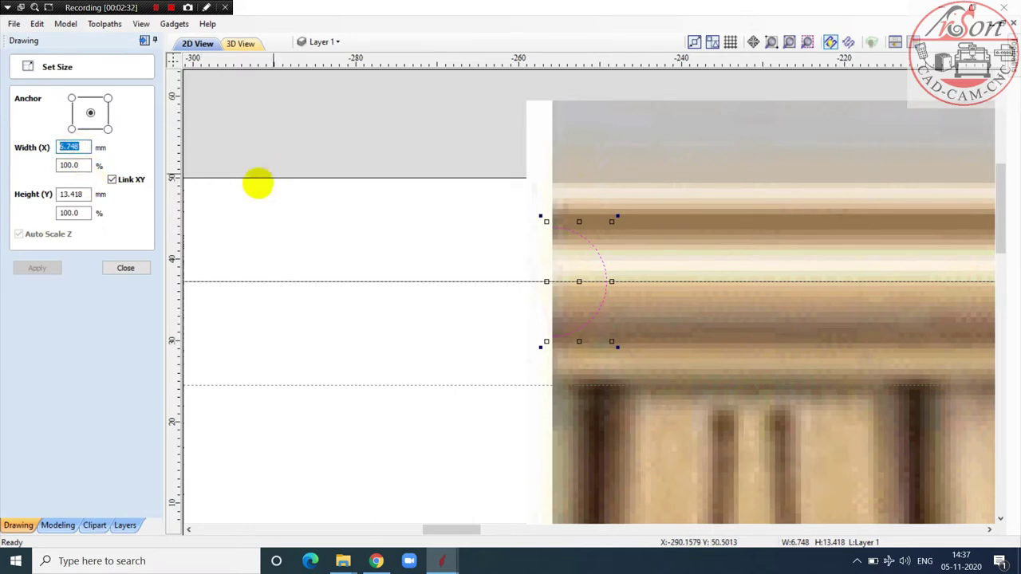
{"action": "double_click", "coordinate": [80, 194]}
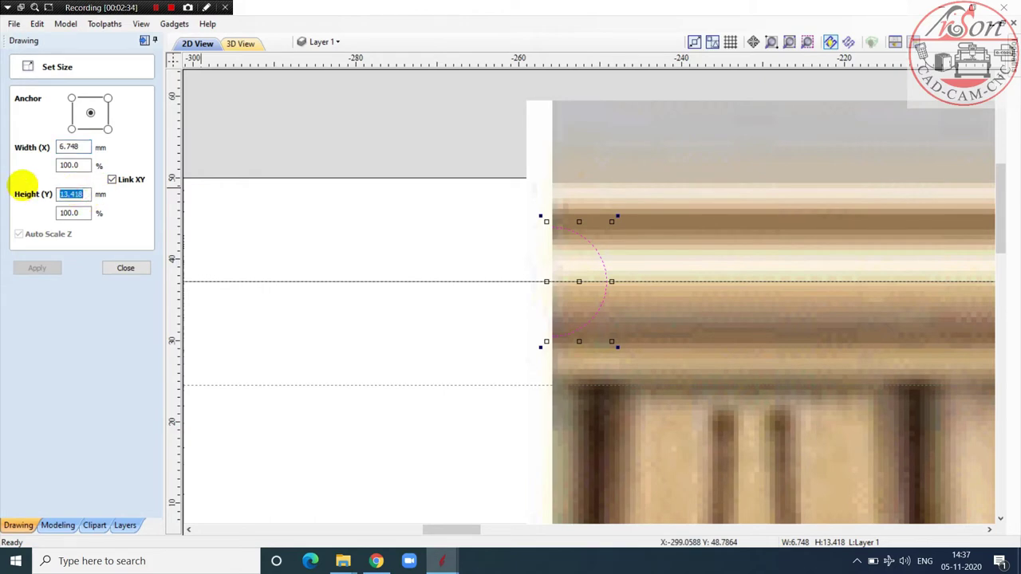
{"action": "type", "text": "12"}
{"action": "left_click", "coordinate": [36, 268]}
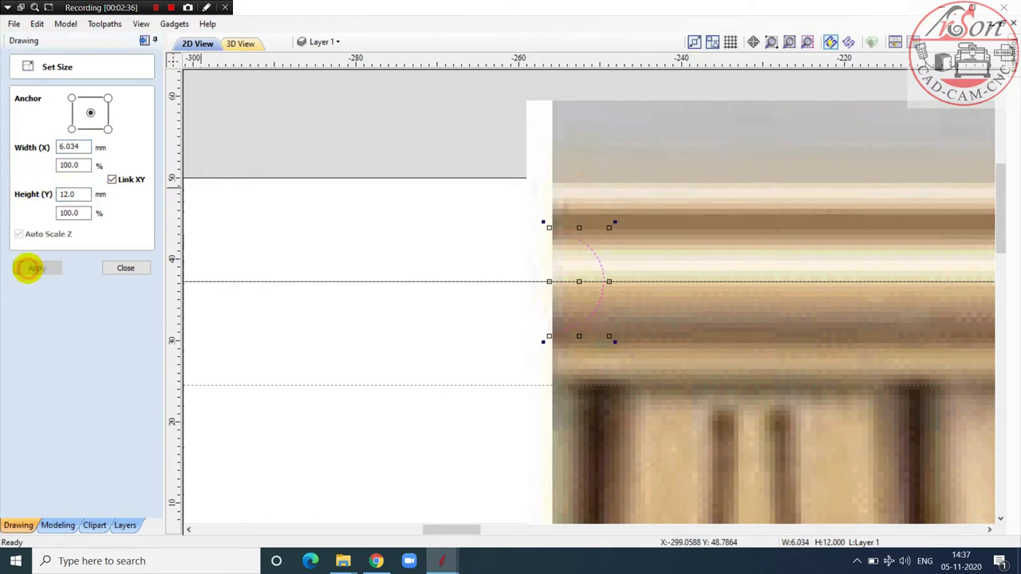
{"action": "left_click", "coordinate": [116, 268]}
{"action": "scroll", "coordinate": [173, 255], "scroll_direction": "down", "scroll_amount": 2}
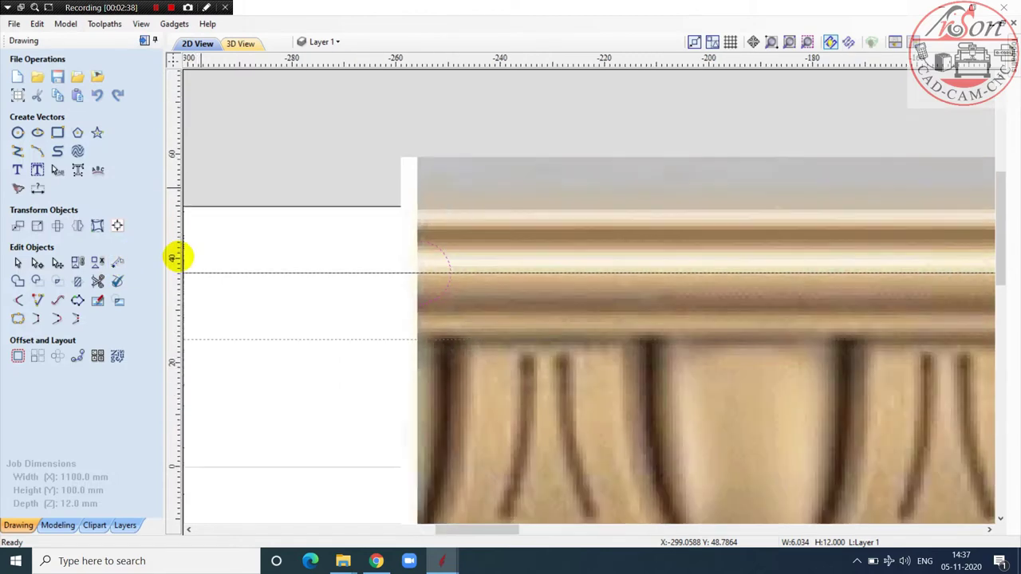
{"action": "left_click", "coordinate": [270, 151]}
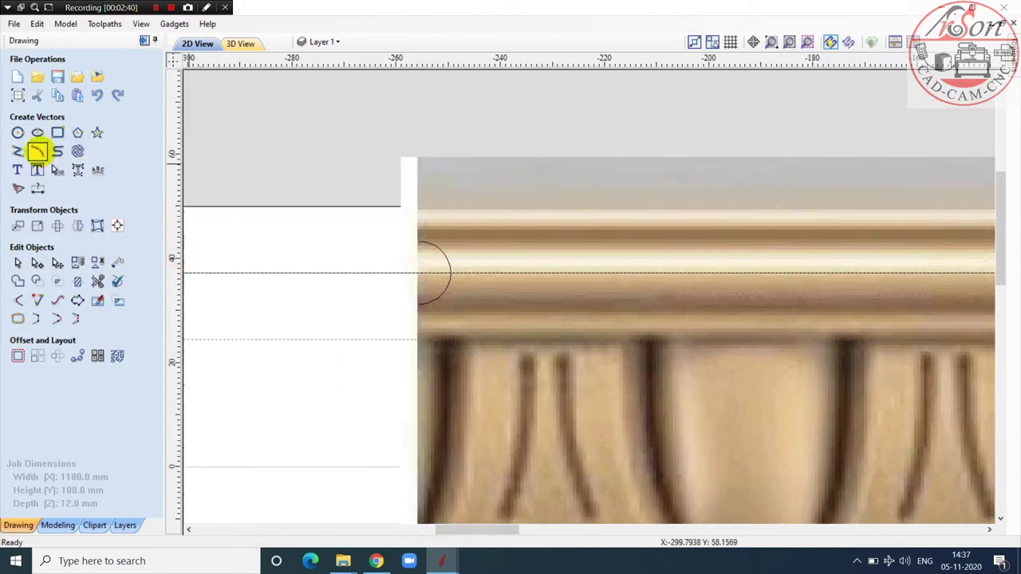
Step: Draw a smaller three-point arc with a radius of about 3.1 mm, from the job's upper edge down beside the bitmap's left edge
{"action": "left_click", "coordinate": [37, 150]}
{"action": "scroll", "coordinate": [411, 227], "scroll_direction": "down", "scroll_amount": 1}
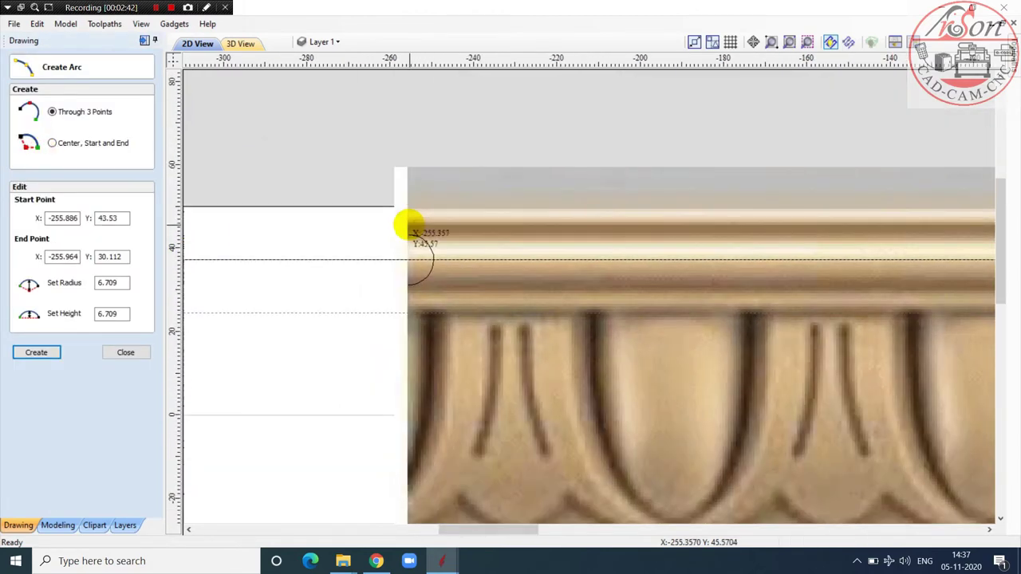
{"action": "scroll", "coordinate": [410, 227], "scroll_direction": "down", "scroll_amount": 1}
{"action": "scroll", "coordinate": [410, 228], "scroll_direction": "up", "scroll_amount": 5}
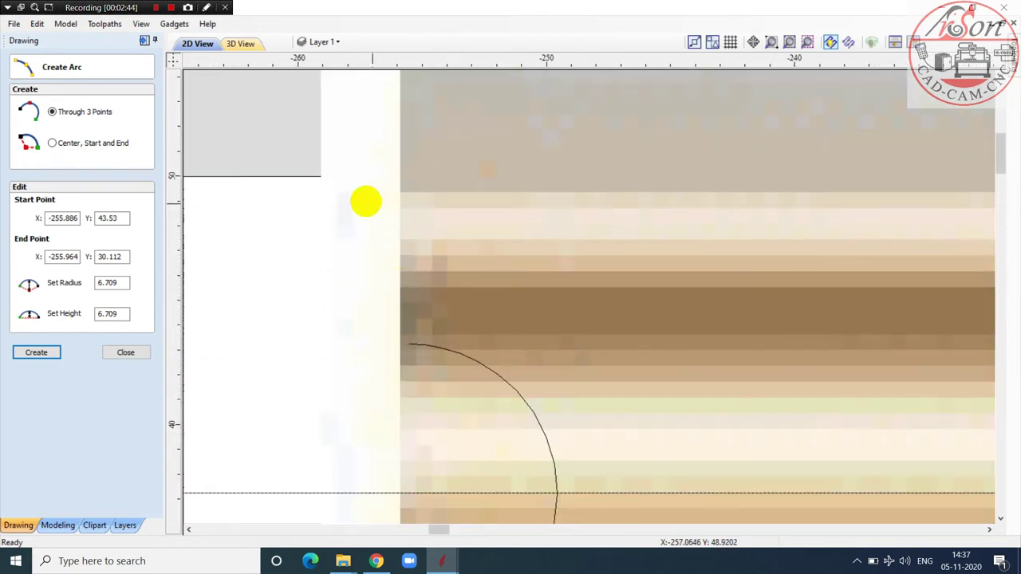
{"action": "left_click", "coordinate": [313, 177]}
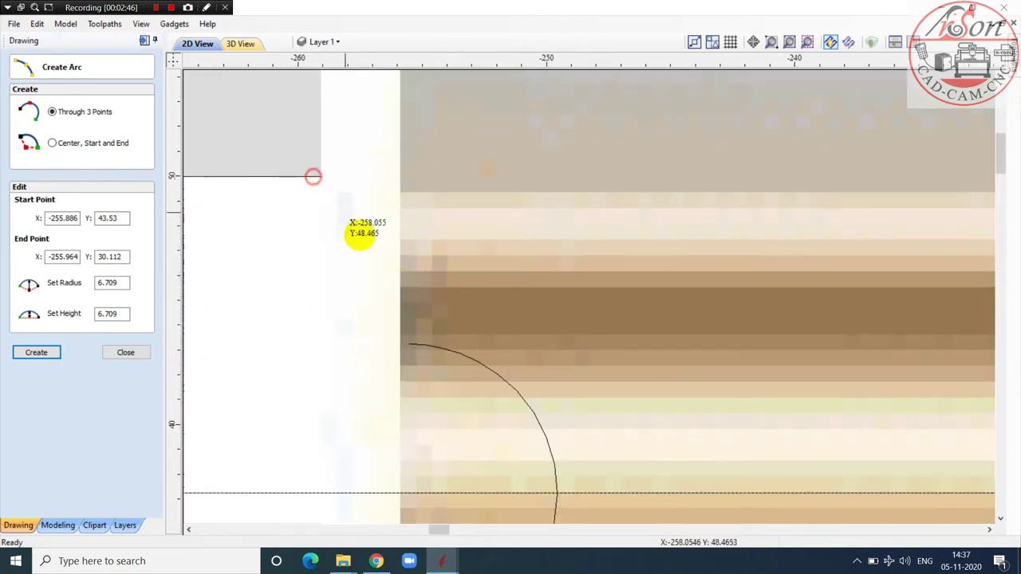
{"action": "left_click", "coordinate": [389, 277]}
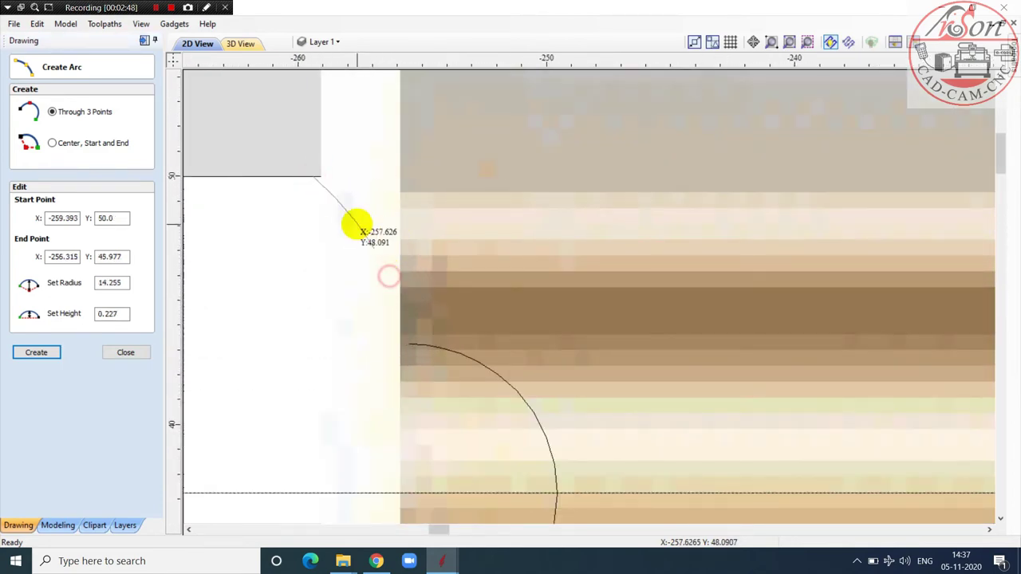
{"action": "scroll", "coordinate": [359, 215], "scroll_direction": "up", "scroll_amount": 2}
{"action": "scroll", "coordinate": [359, 197], "scroll_direction": "up", "scroll_amount": 2}
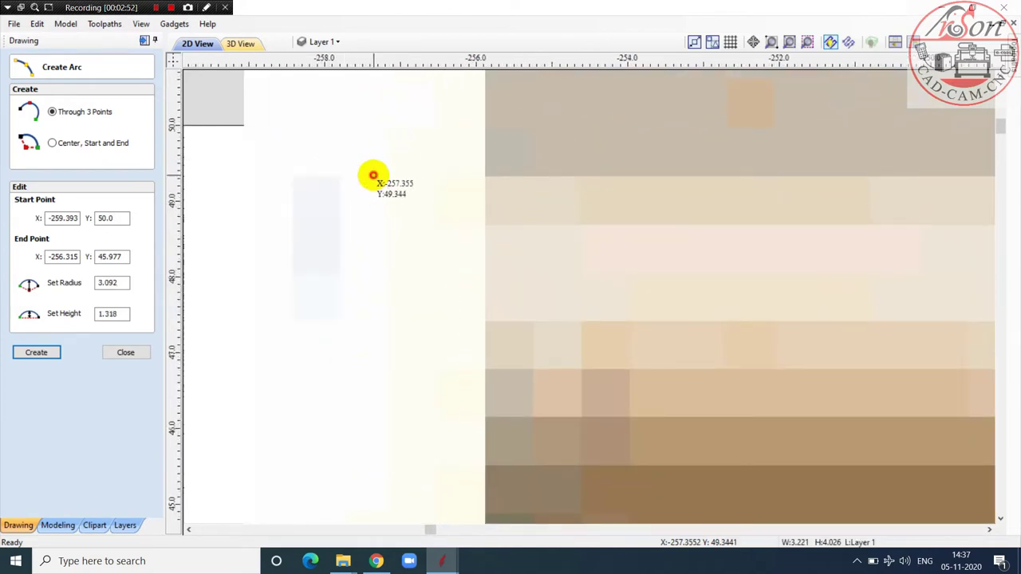
{"action": "scroll", "coordinate": [373, 175], "scroll_direction": "down", "scroll_amount": 3}
{"action": "left_click", "coordinate": [371, 180]}
{"action": "key", "text": "Escape"}
Step: Try to join the small upper arc to the 12 mm high arc with a smooth curve, and undo the join
{"action": "scroll", "coordinate": [394, 232], "scroll_direction": "up", "scroll_amount": 2}
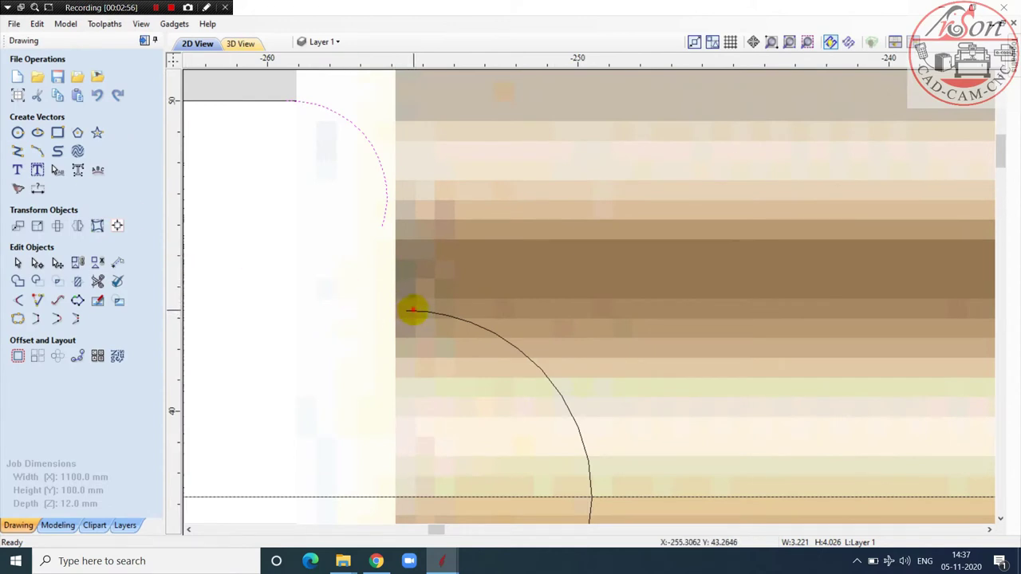
{"action": "left_click", "coordinate": [58, 319]}
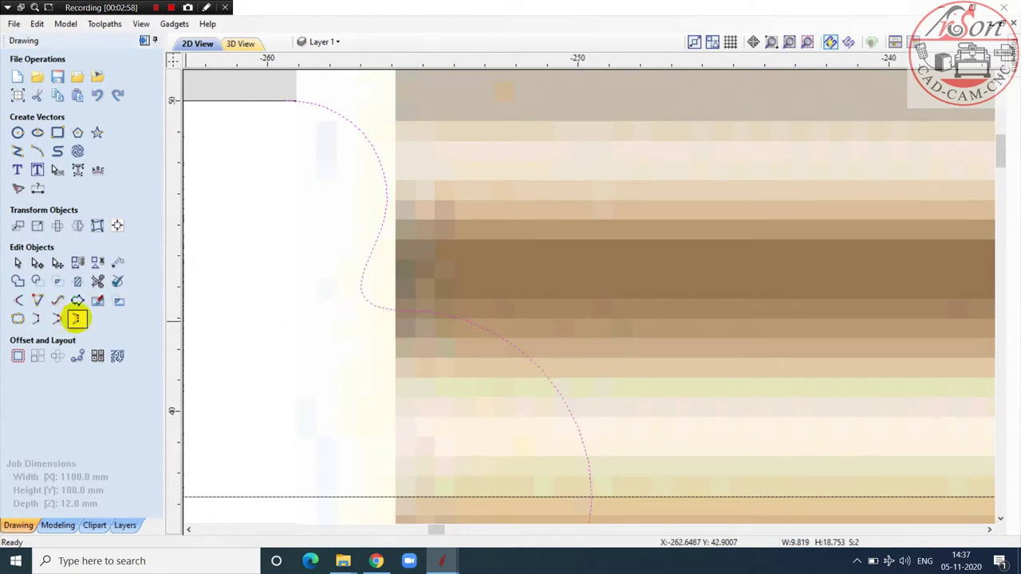
{"action": "left_click", "coordinate": [97, 96]}
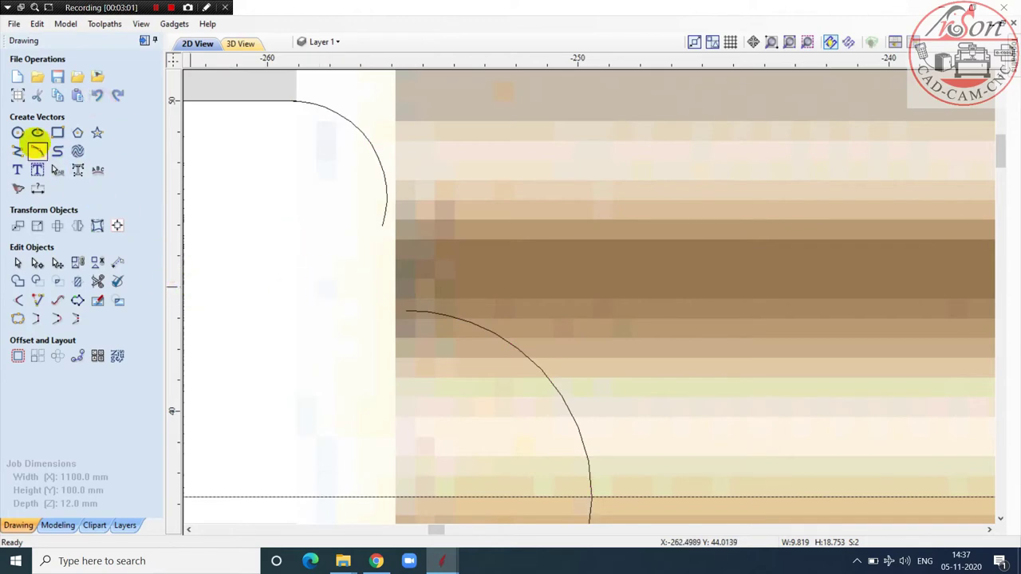
{"action": "left_click", "coordinate": [18, 152]}
{"action": "scroll", "coordinate": [419, 216], "scroll_direction": "up", "scroll_amount": 2}
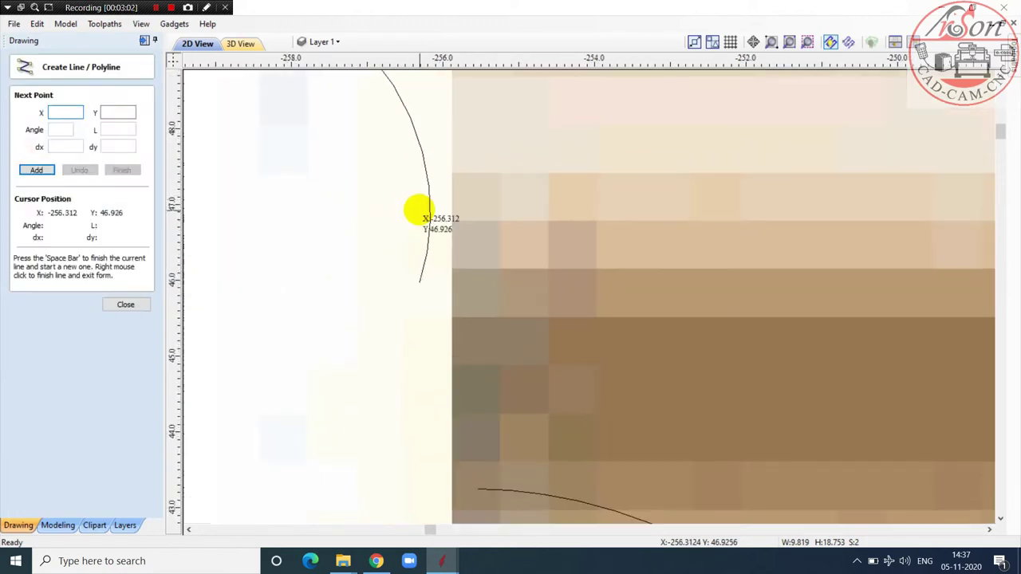
{"action": "scroll", "coordinate": [372, 216], "scroll_direction": "down", "scroll_amount": 5}
{"action": "scroll", "coordinate": [369, 241], "scroll_direction": "up", "scroll_amount": 5}
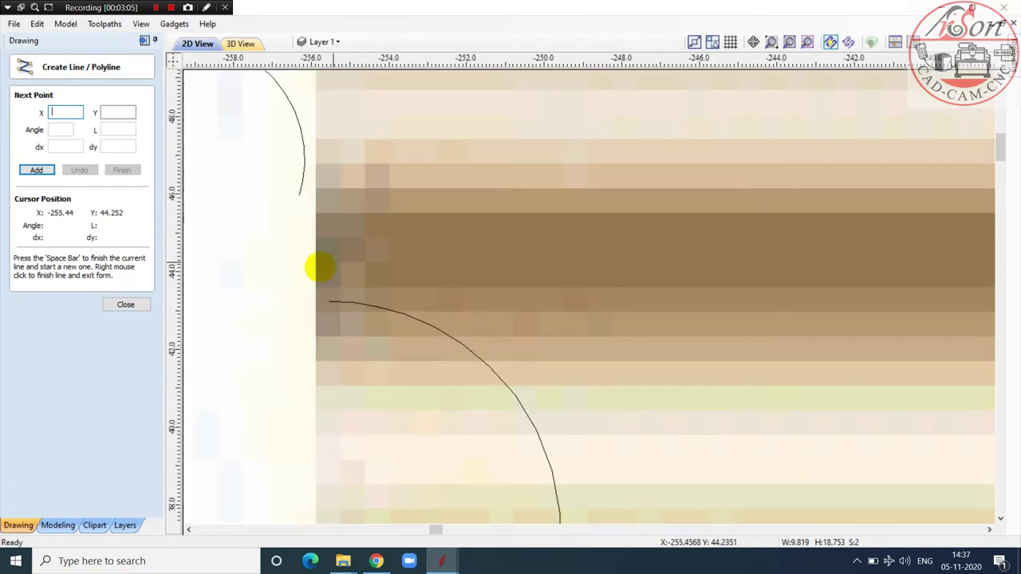
{"action": "left_click", "coordinate": [126, 304]}
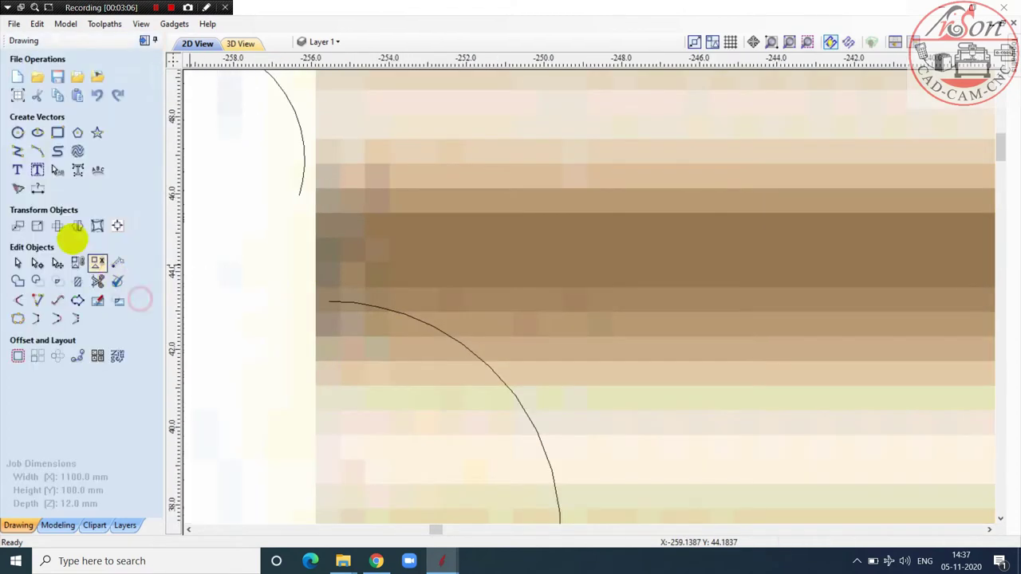
Step: Draw a small three-point arc with a radius of about 0.8 mm, curving up from the 12 mm arc's upper end
{"action": "left_click", "coordinate": [40, 151]}
{"action": "scroll", "coordinate": [331, 315], "scroll_direction": "up", "scroll_amount": 1}
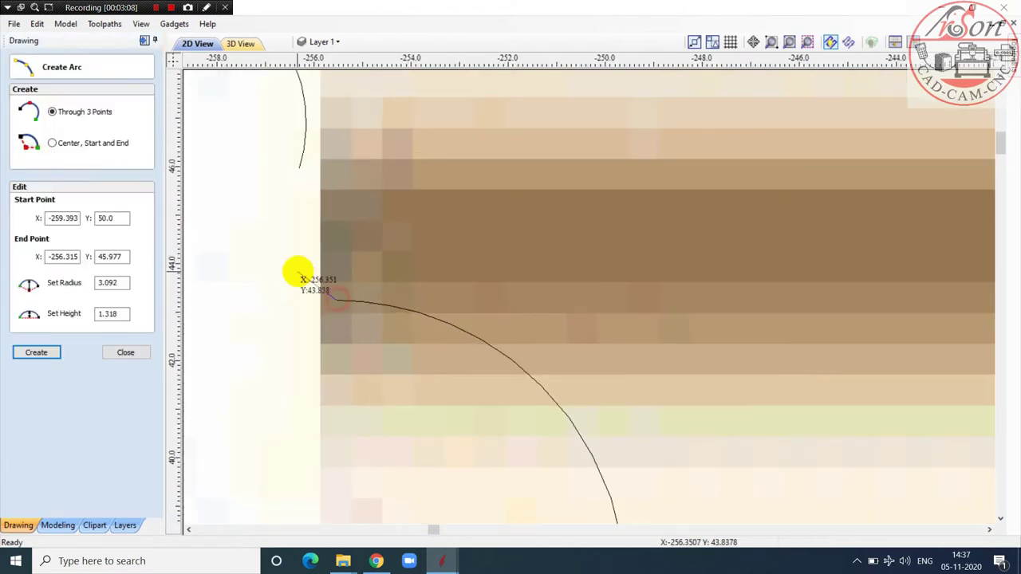
{"action": "scroll", "coordinate": [289, 263], "scroll_direction": "up", "scroll_amount": 1}
{"action": "left_click", "coordinate": [285, 257]}
{"action": "scroll", "coordinate": [299, 301], "scroll_direction": "up", "scroll_amount": 1}
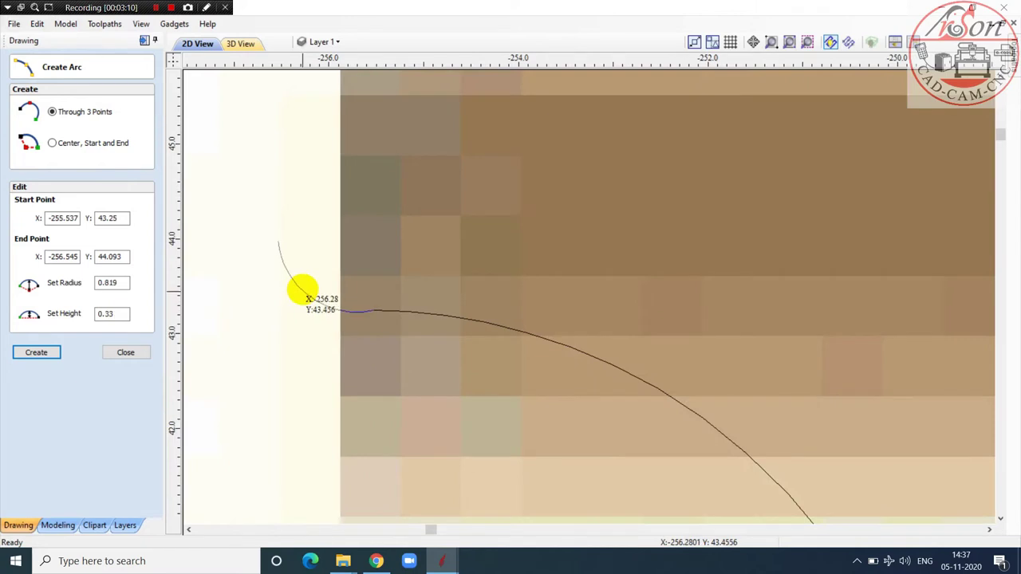
{"action": "left_click", "coordinate": [302, 283]}
Step: Join the upper arc to the new small arc with a smooth curve
{"action": "scroll", "coordinate": [301, 283], "scroll_direction": "down", "scroll_amount": 2}
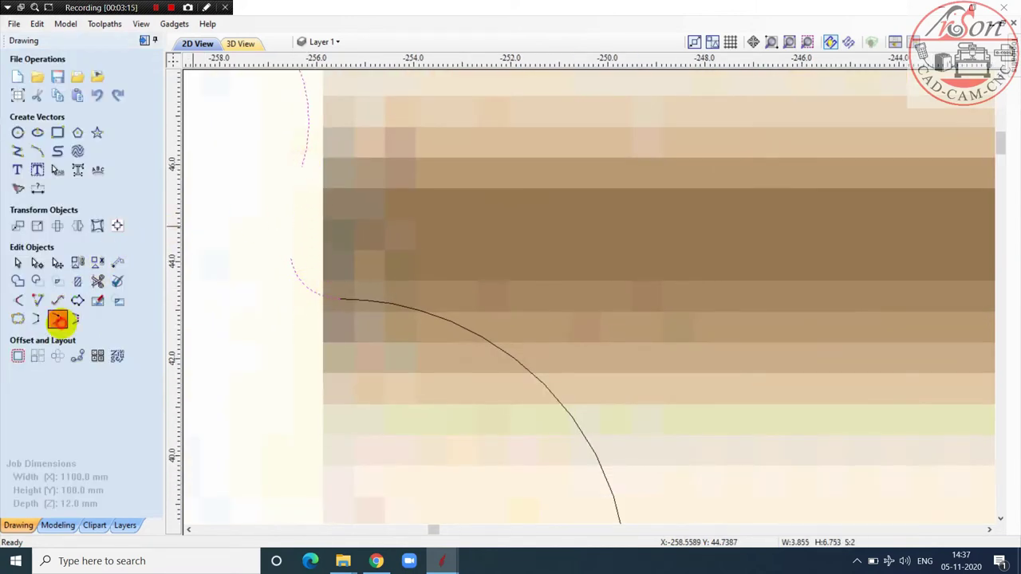
{"action": "scroll", "coordinate": [347, 354], "scroll_direction": "down", "scroll_amount": 2}
{"action": "scroll", "coordinate": [346, 353], "scroll_direction": "down", "scroll_amount": 1}
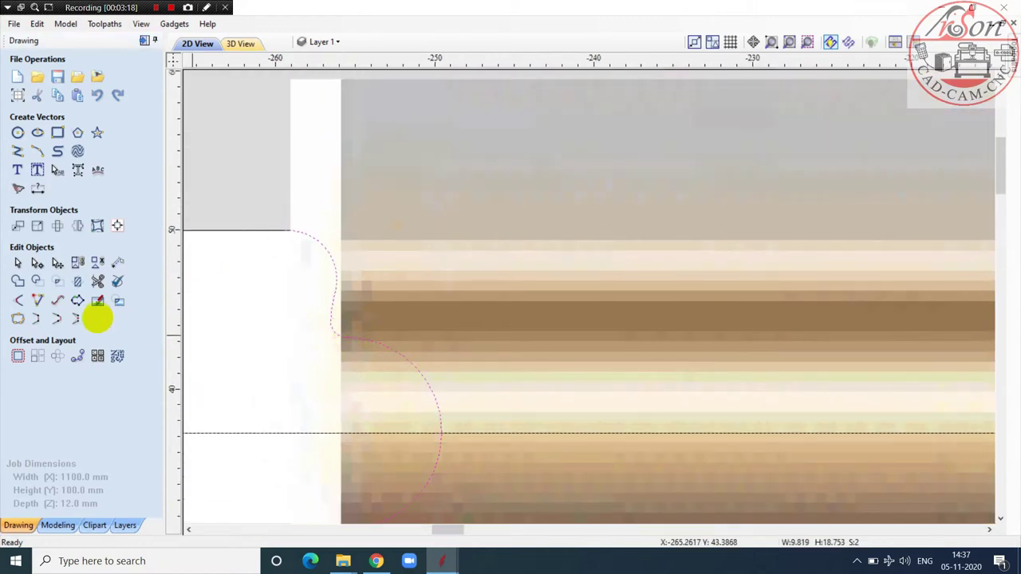
{"action": "left_click", "coordinate": [220, 301]}
{"action": "scroll", "coordinate": [346, 221], "scroll_direction": "down", "scroll_amount": 1}
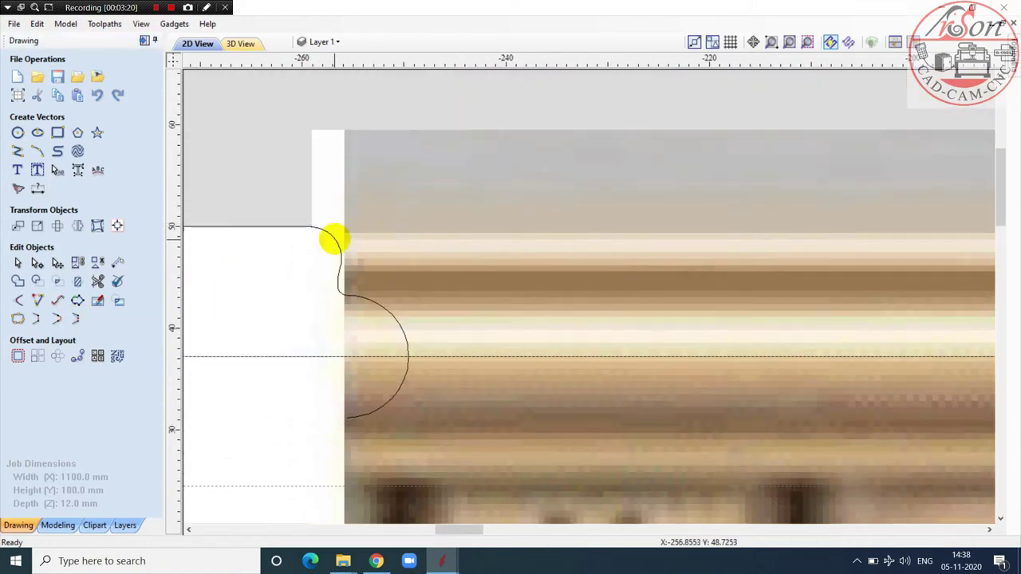
Step: Mirror a copy of the joined upper curve about the horizontal line through the 12 mm arc's centre
{"action": "left_click", "coordinate": [333, 234]}
{"action": "left_click", "coordinate": [297, 356]}
{"action": "scroll", "coordinate": [324, 337], "scroll_direction": "down", "scroll_amount": 1}
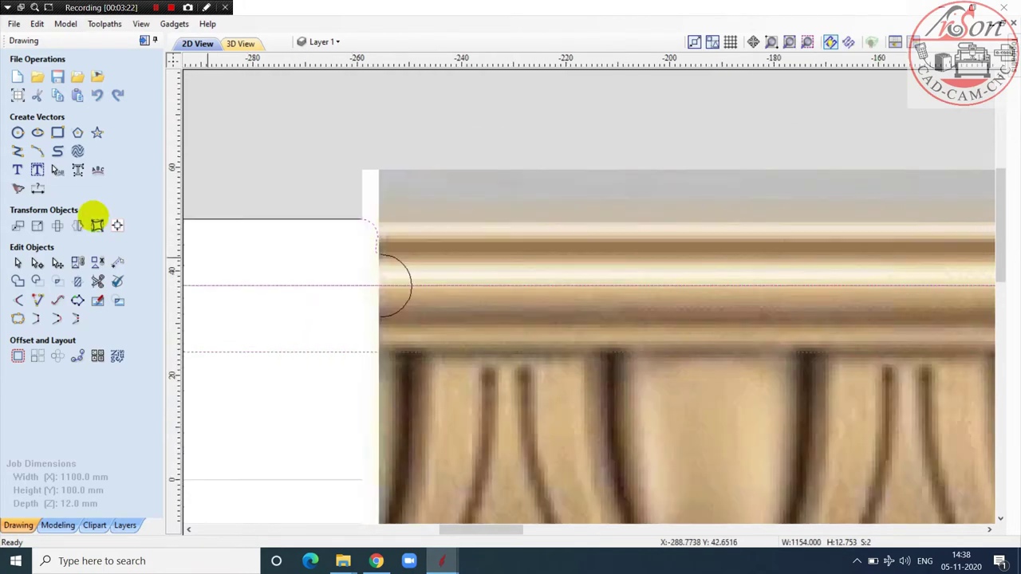
{"action": "left_click", "coordinate": [76, 225]}
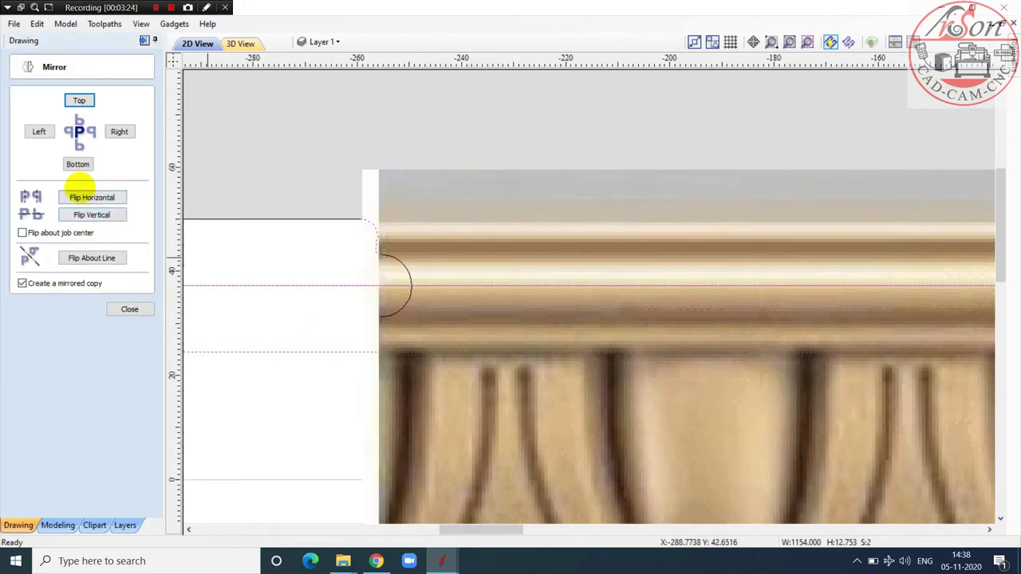
{"action": "left_click", "coordinate": [91, 257]}
{"action": "left_click", "coordinate": [280, 138]}
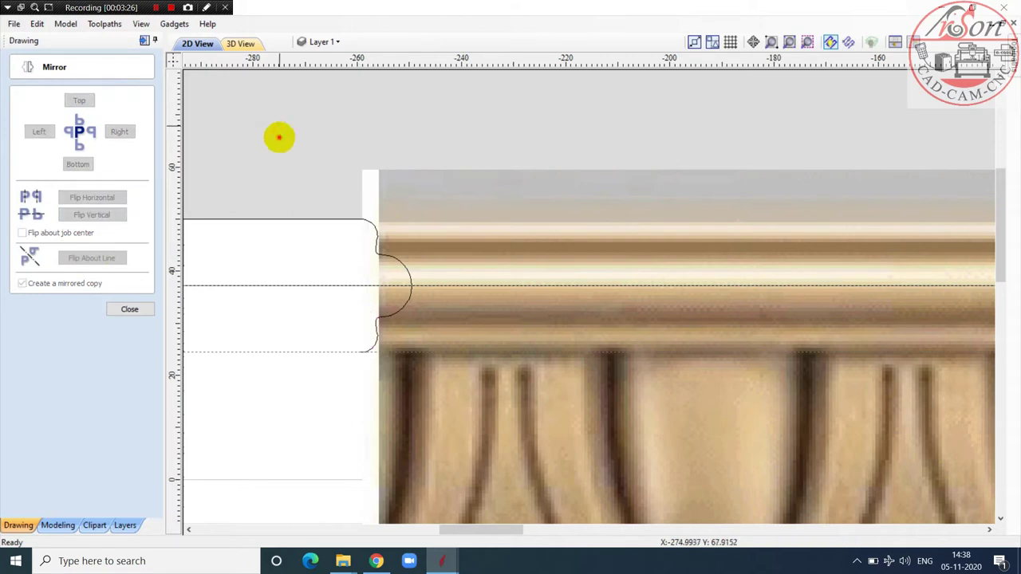
Step: Join the upper curve, the 12 mm arc and the mirrored lower curve into one vector with a 1.0 mm tolerance
{"action": "left_click", "coordinate": [378, 343]}
{"action": "left_click", "coordinate": [123, 312]}
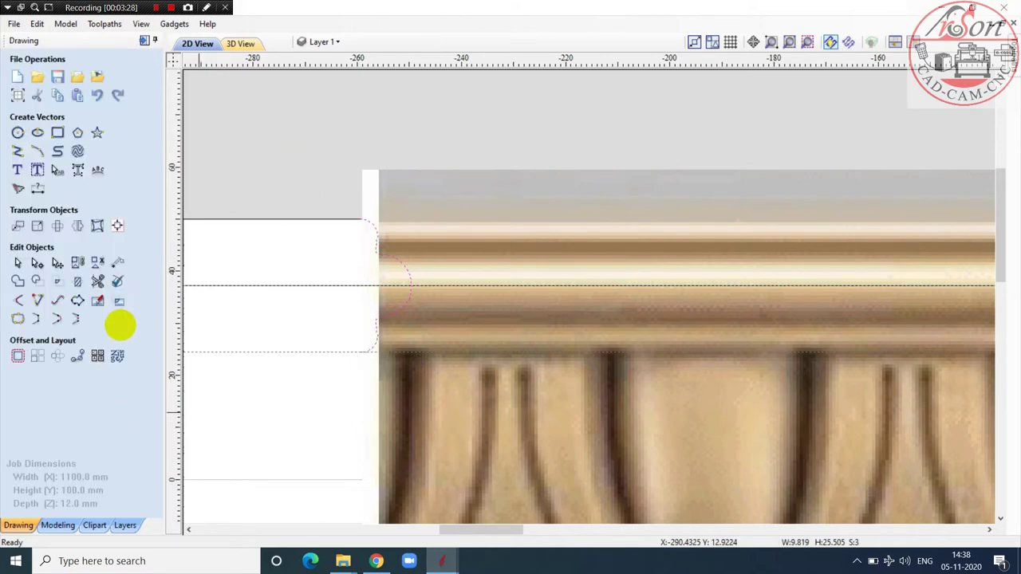
{"action": "left_click", "coordinate": [18, 318]}
{"action": "left_click", "coordinate": [40, 236]}
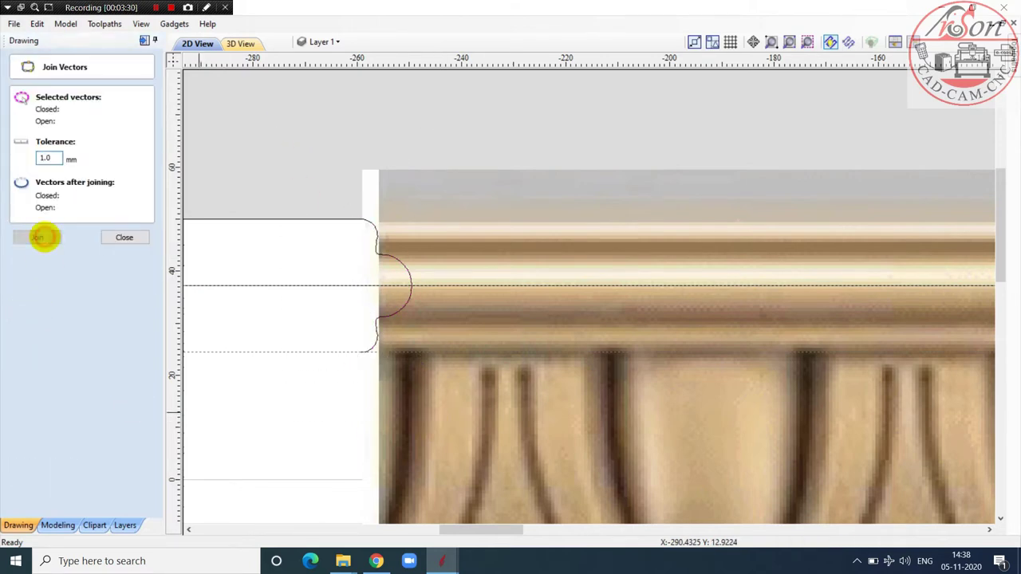
{"action": "left_click", "coordinate": [124, 237]}
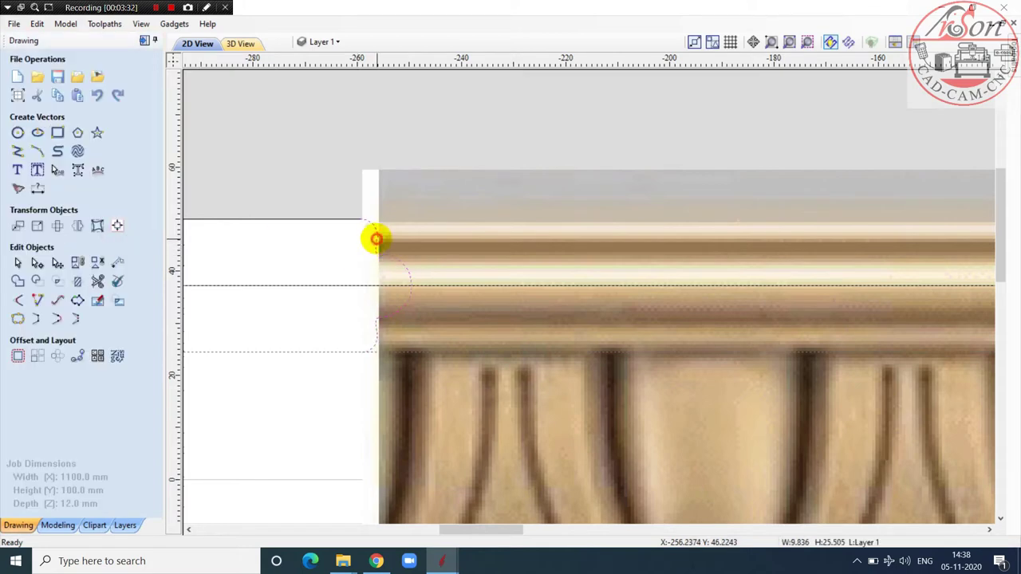
Step: Copy the long horizontal line to the job's centre at Y 0 and to the job's lower edge
{"action": "scroll", "coordinate": [379, 236], "scroll_direction": "down", "scroll_amount": 8}
{"action": "scroll", "coordinate": [298, 244], "scroll_direction": "down", "scroll_amount": 3}
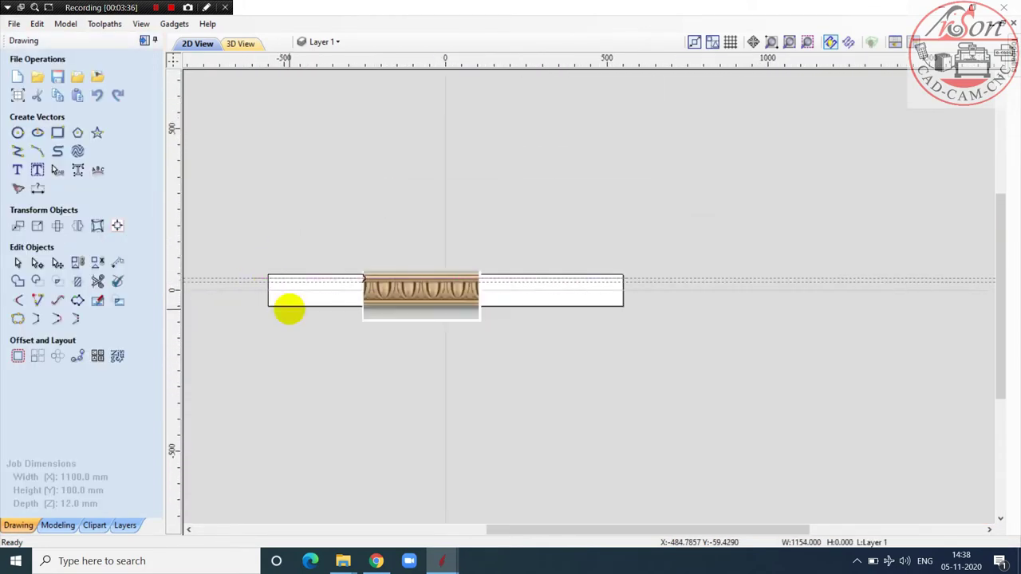
{"action": "scroll", "coordinate": [358, 287], "scroll_direction": "up", "scroll_amount": 5}
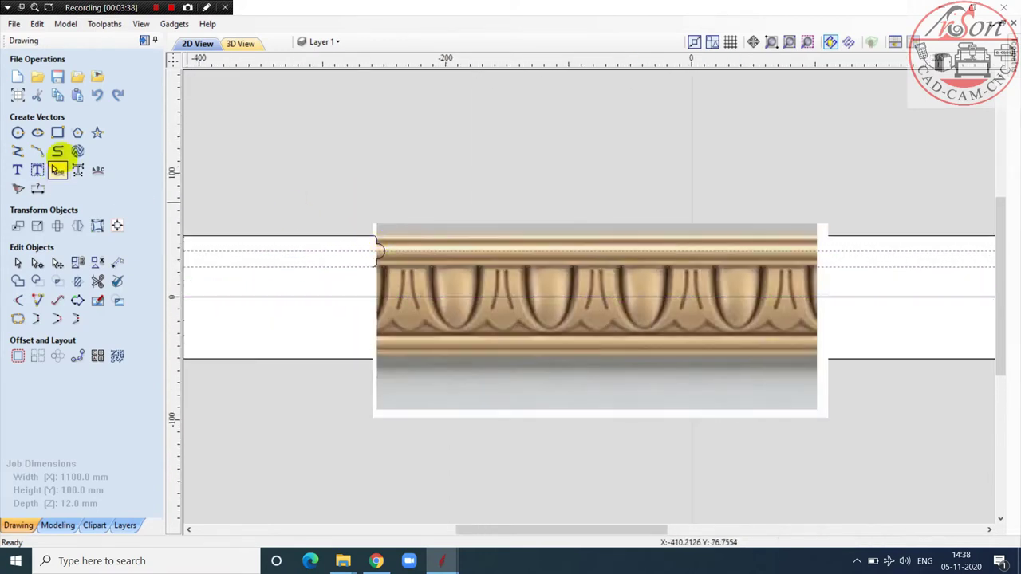
{"action": "scroll", "coordinate": [438, 257], "scroll_direction": "down", "scroll_amount": 5}
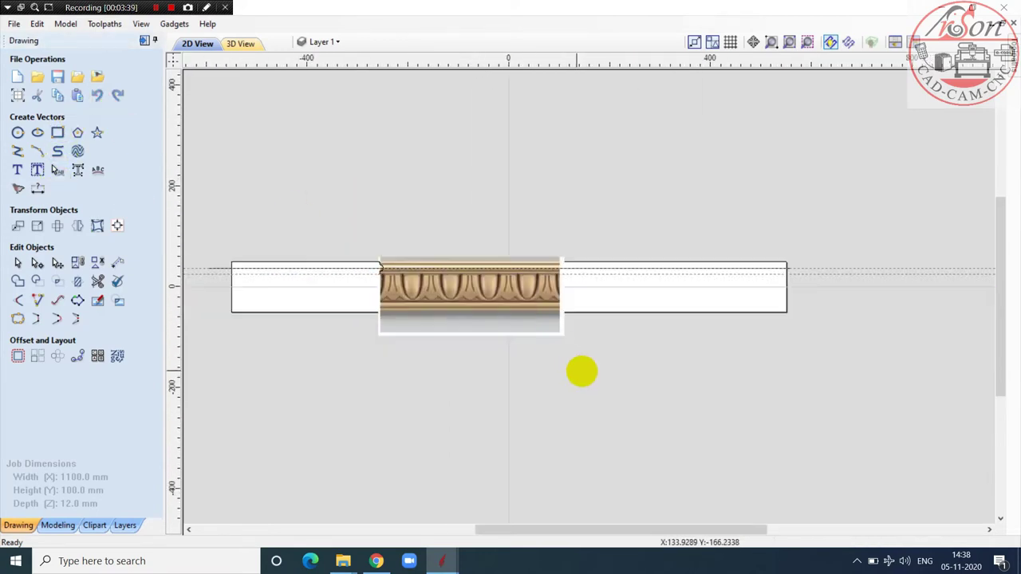
{"action": "scroll", "coordinate": [375, 273], "scroll_direction": "up", "scroll_amount": 1}
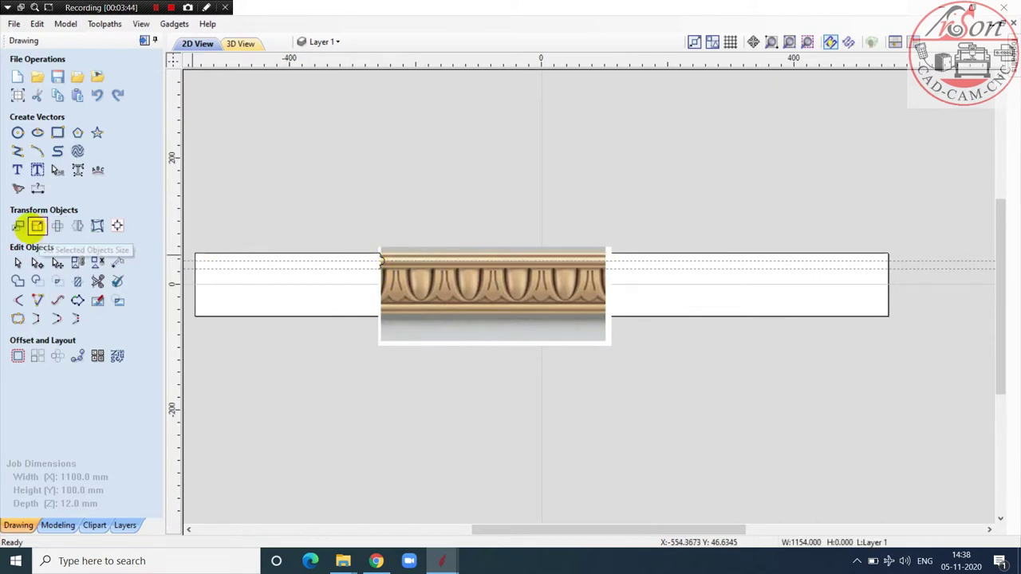
{"action": "left_click", "coordinate": [18, 225]}
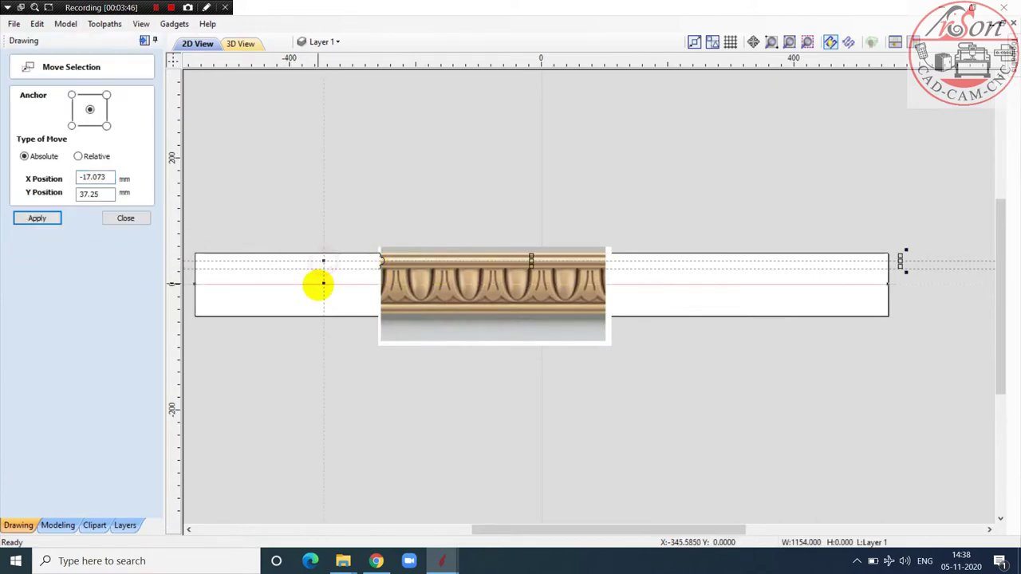
{"action": "left_click_drag", "start_coordinate": [311, 315], "coordinate": [316, 289]}
{"action": "left_click", "coordinate": [322, 383]}
{"action": "scroll", "coordinate": [365, 260], "scroll_direction": "down", "scroll_amount": 3}
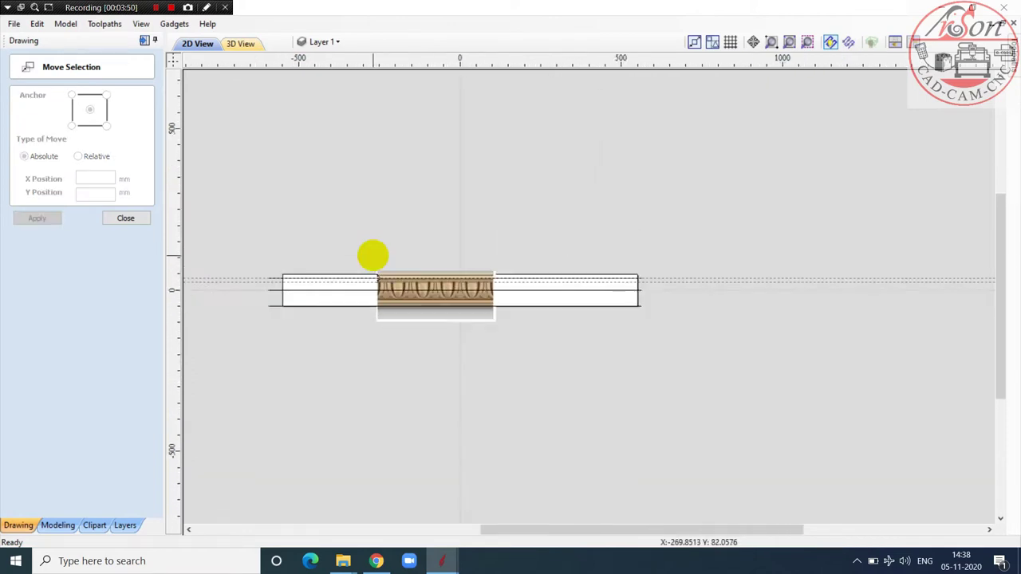
Step: Mirror a copy of the upper horizontal line about the line at the job's centre, into the lower moulding band
{"action": "left_click_drag", "start_coordinate": [247, 234], "coordinate": [540, 226]}
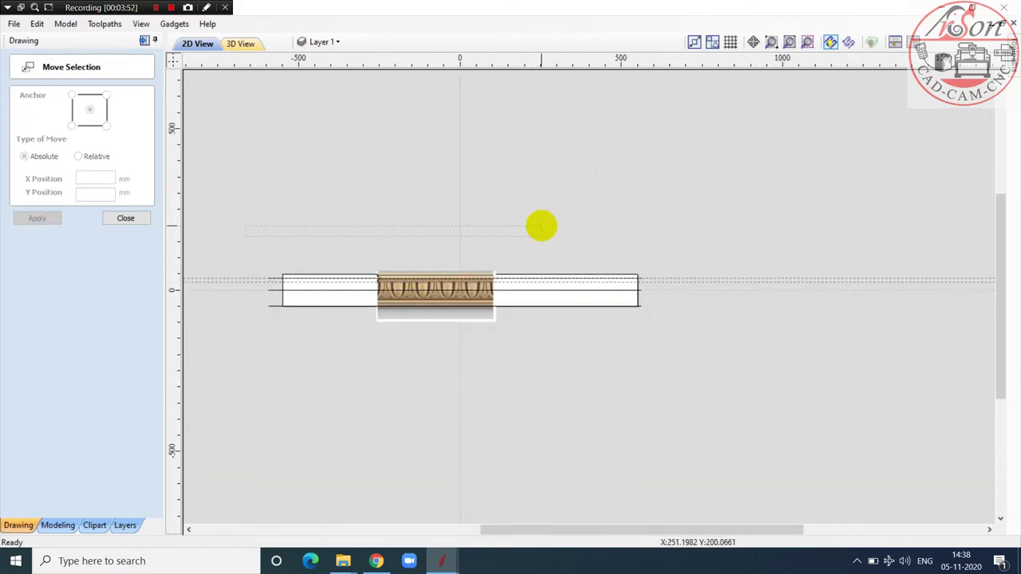
{"action": "scroll", "coordinate": [324, 279], "scroll_direction": "up", "scroll_amount": 4}
{"action": "left_click", "coordinate": [353, 248]}
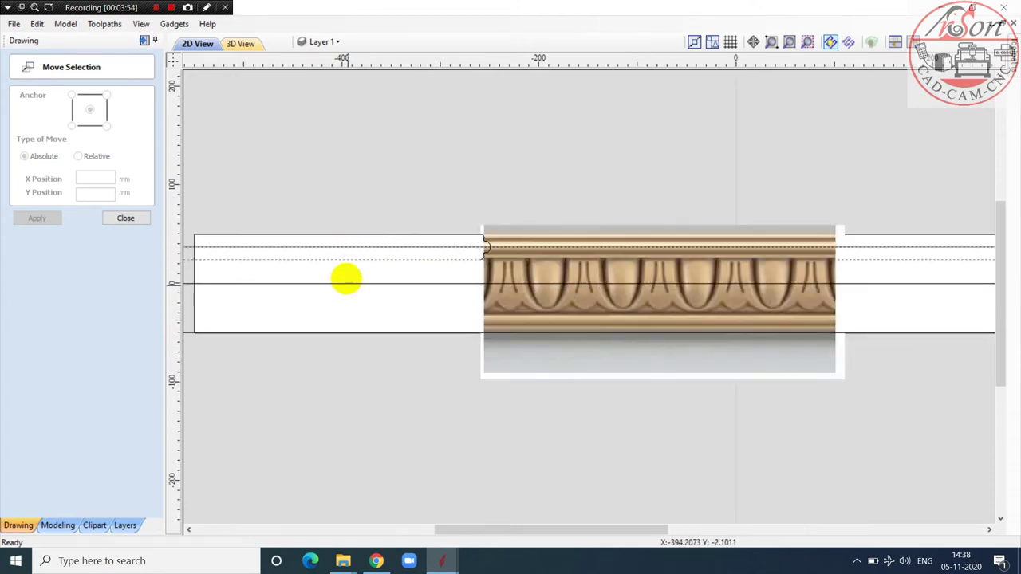
{"action": "scroll", "coordinate": [319, 279], "scroll_direction": "down", "scroll_amount": 2}
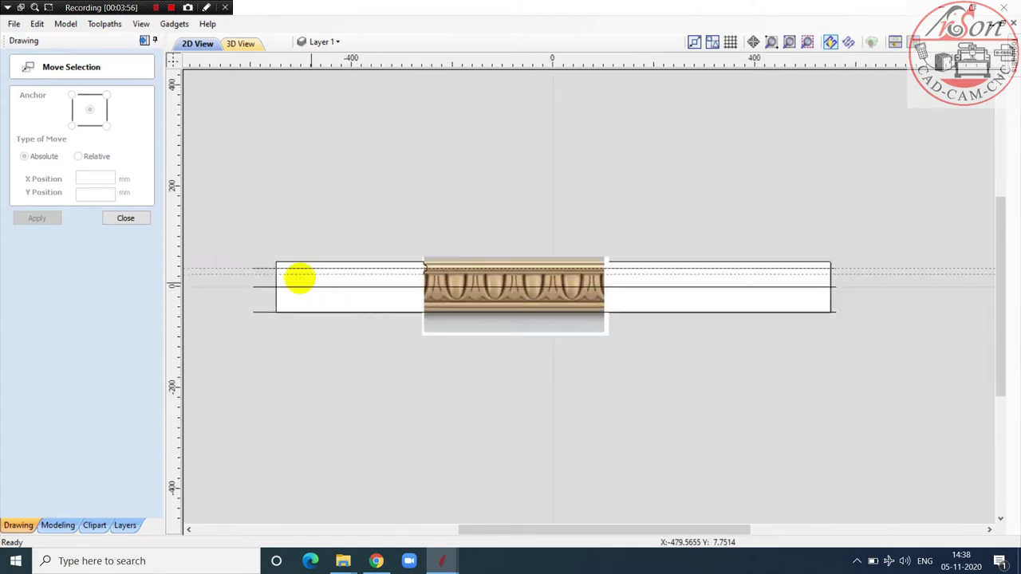
{"action": "scroll", "coordinate": [207, 242], "scroll_direction": "up", "scroll_amount": 5}
{"action": "left_click", "coordinate": [221, 245]}
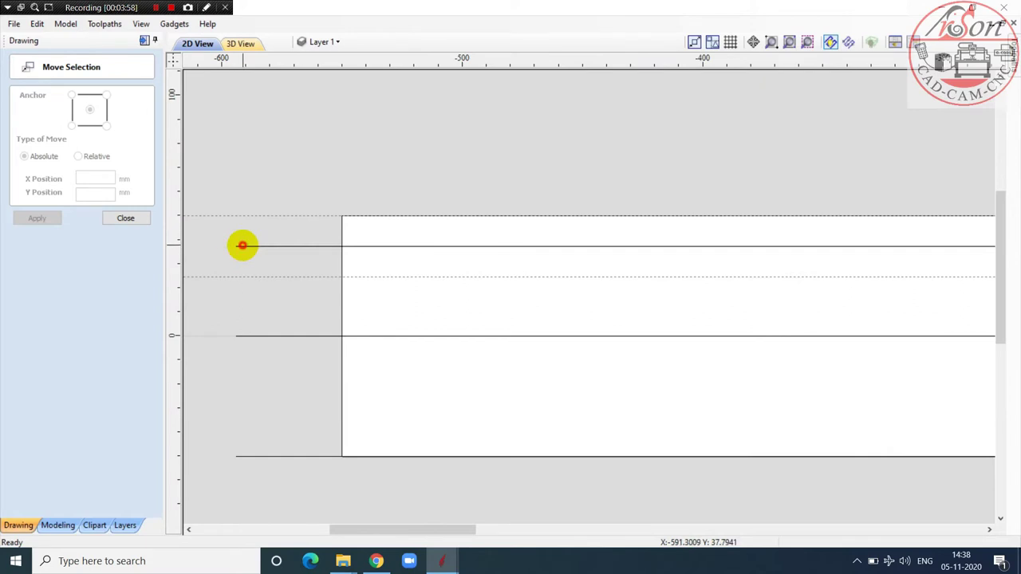
{"action": "left_click", "coordinate": [242, 245]}
{"action": "left_click", "coordinate": [266, 334], "text": "shift"}
{"action": "left_click", "coordinate": [128, 217]}
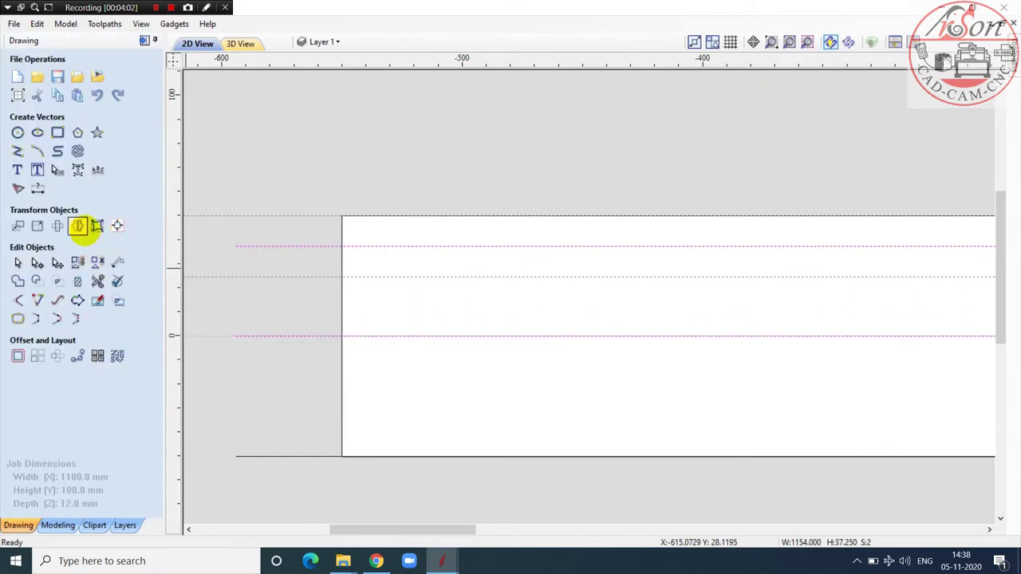
{"action": "left_click", "coordinate": [77, 226]}
{"action": "left_click", "coordinate": [92, 257]}
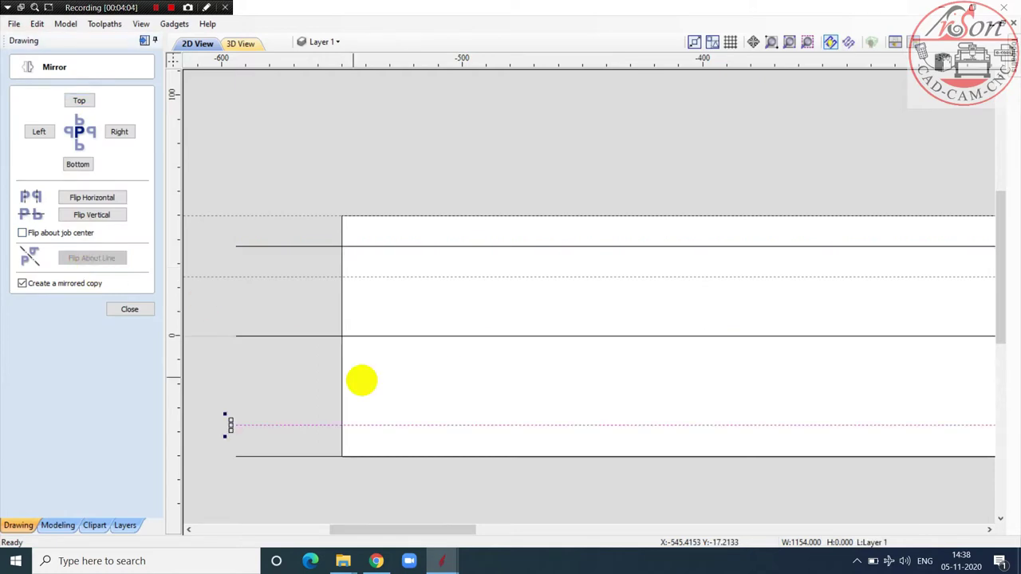
{"action": "left_click", "coordinate": [361, 381]}
{"action": "scroll", "coordinate": [319, 351], "scroll_direction": "down", "scroll_amount": 3}
{"action": "scroll", "coordinate": [463, 264], "scroll_direction": "up", "scroll_amount": 3}
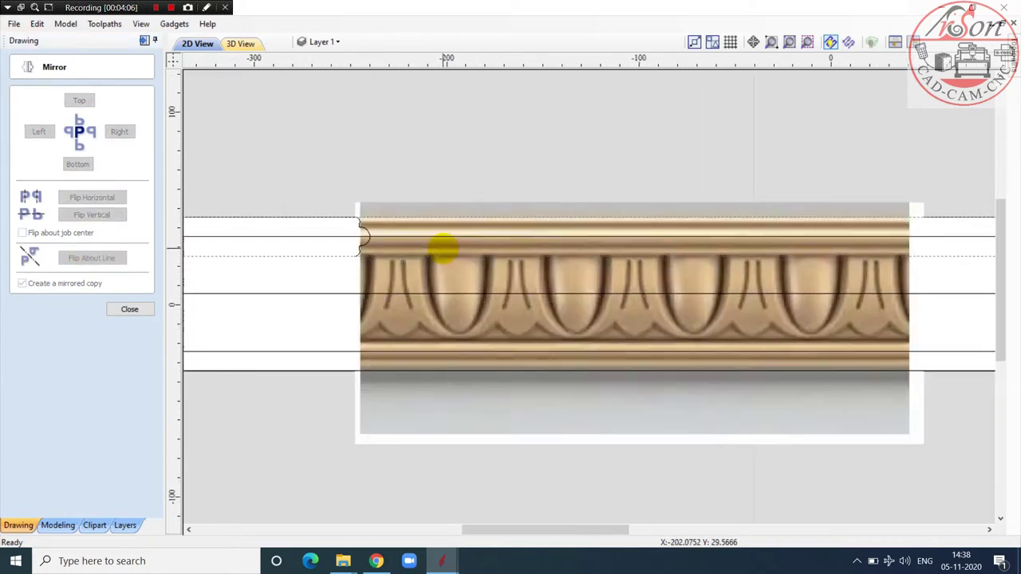
{"action": "scroll", "coordinate": [443, 249], "scroll_direction": "up", "scroll_amount": 3}
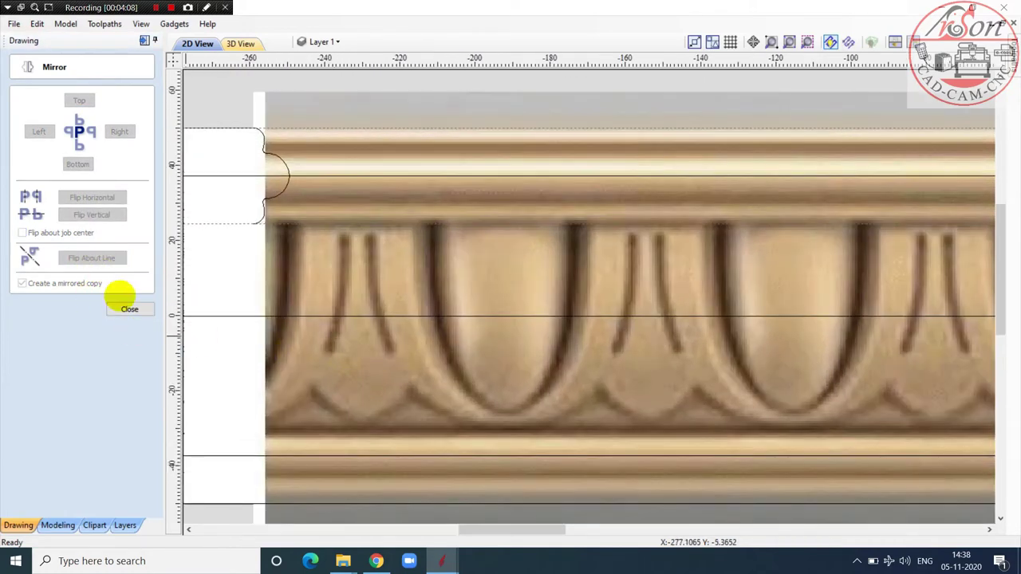
{"action": "left_click", "coordinate": [129, 309]}
Step: Move the joined moulding profile about 29 mm to the left along the upper horizontal line, clear of the bitmap
{"action": "scroll", "coordinate": [328, 277], "scroll_direction": "down", "scroll_amount": 2}
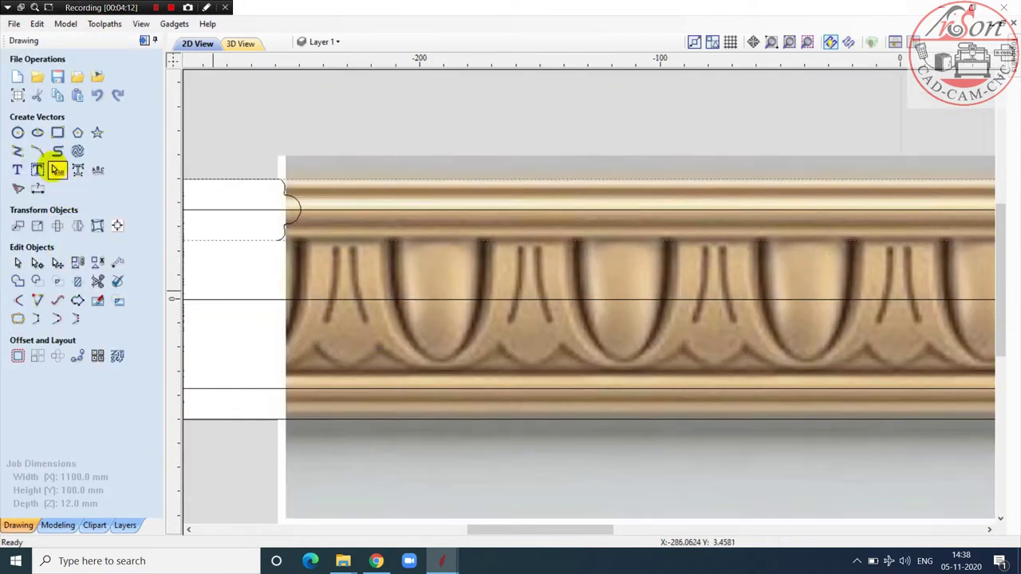
{"action": "scroll", "coordinate": [255, 267], "scroll_direction": "down", "scroll_amount": 1}
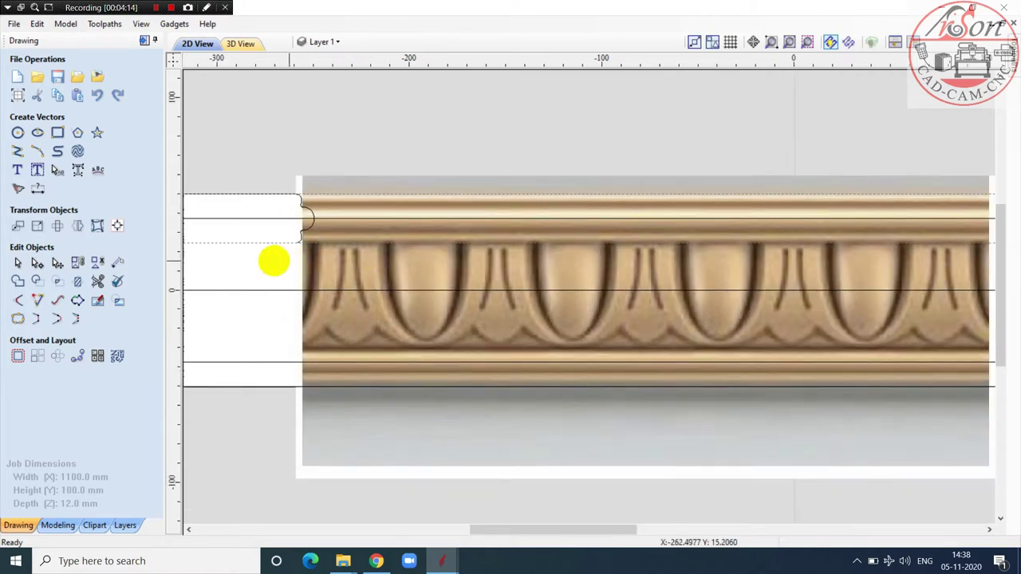
{"action": "scroll", "coordinate": [310, 227], "scroll_direction": "up", "scroll_amount": 1}
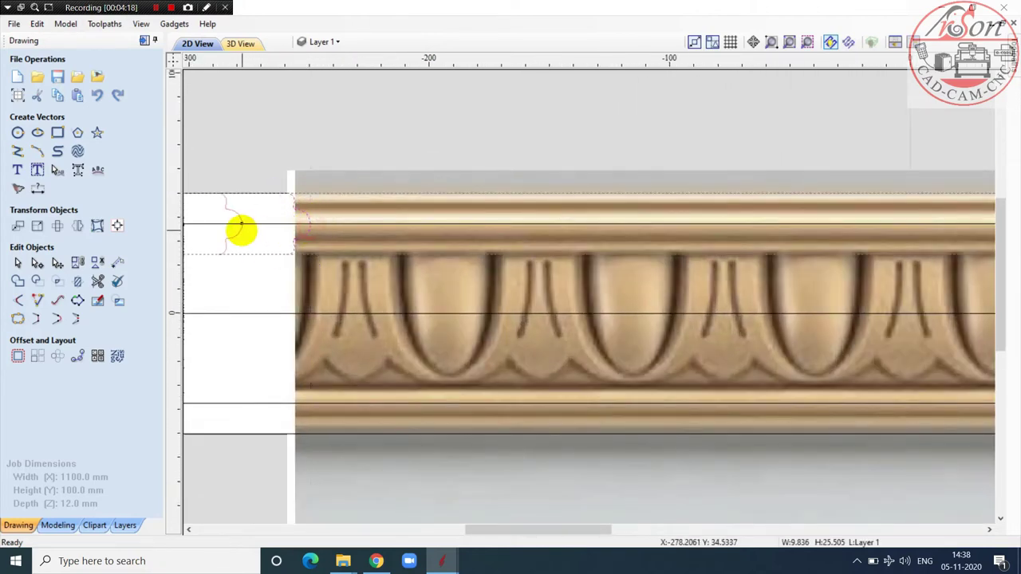
{"action": "scroll", "coordinate": [267, 252], "scroll_direction": "down", "scroll_amount": 1}
{"action": "scroll", "coordinate": [287, 279], "scroll_direction": "up", "scroll_amount": 1}
Step: Insert a vertical guide line and position it on the rightmost point of the moulding profile
{"action": "right_click", "coordinate": [295, 271]}
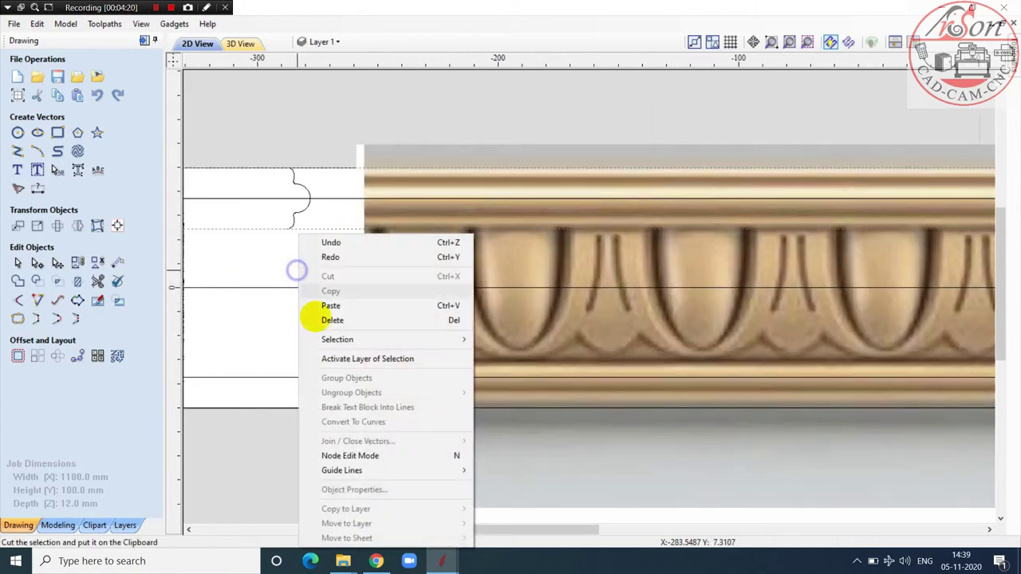
{"action": "mouse_move", "coordinate": [337, 469]}
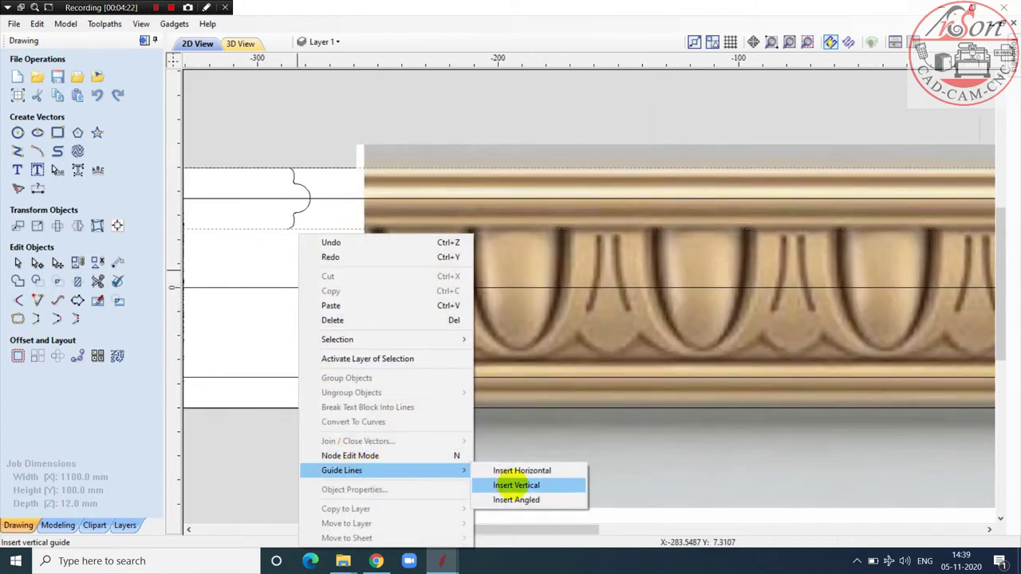
{"action": "left_click", "coordinate": [487, 484]}
{"action": "scroll", "coordinate": [276, 202], "scroll_direction": "up", "scroll_amount": 2}
{"action": "scroll", "coordinate": [347, 229], "scroll_direction": "up", "scroll_amount": 2}
{"action": "scroll", "coordinate": [347, 229], "scroll_direction": "up", "scroll_amount": 1}
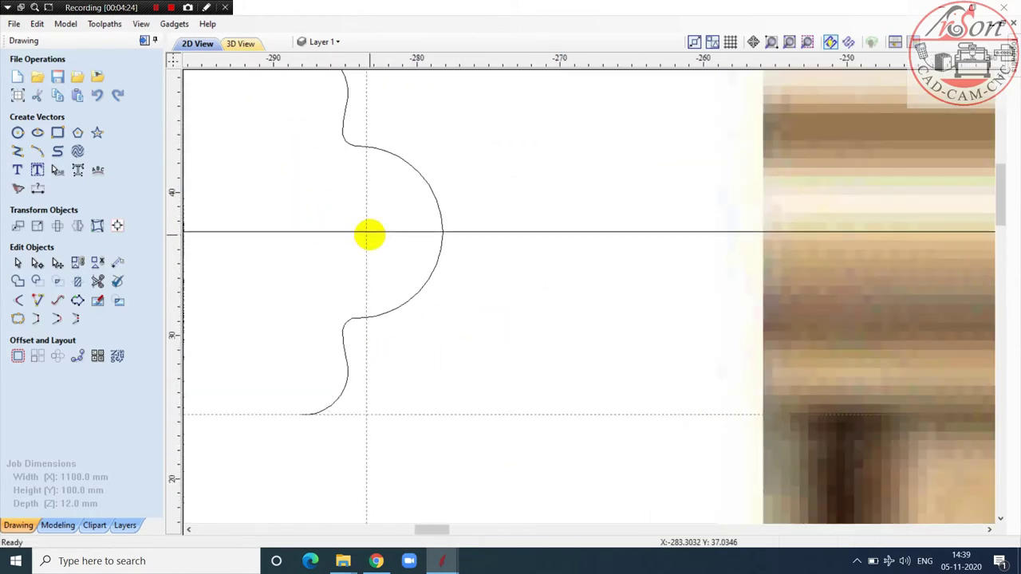
{"action": "left_click_drag", "start_coordinate": [367, 231], "coordinate": [441, 231]}
{"action": "scroll", "coordinate": [417, 196], "scroll_direction": "down", "scroll_amount": 5}
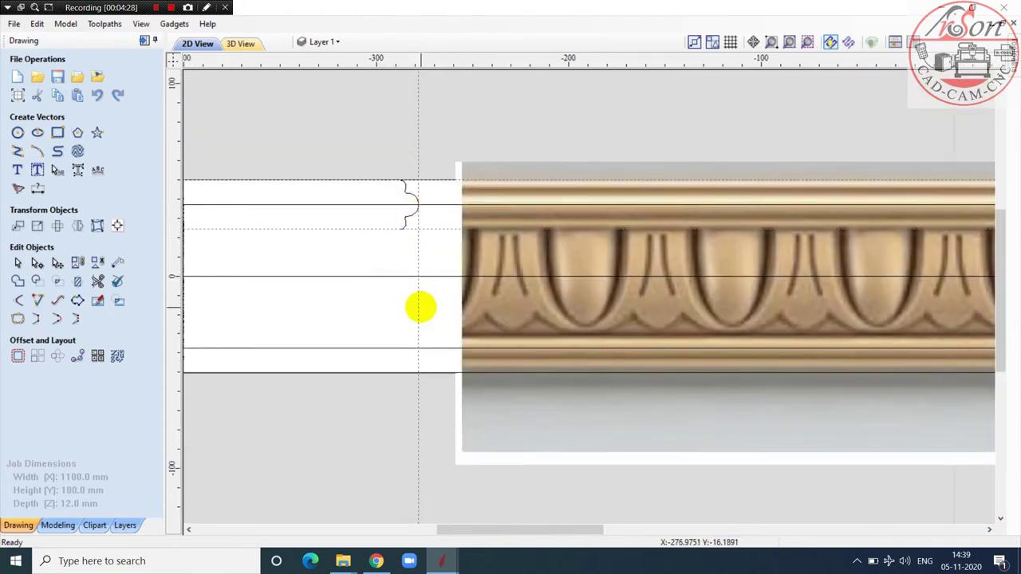
Step: Create one parallel guide offset -18 mm relative to the vertical guide at the profile's tip
{"action": "double_click", "coordinate": [419, 307]}
{"action": "left_click", "coordinate": [430, 320]}
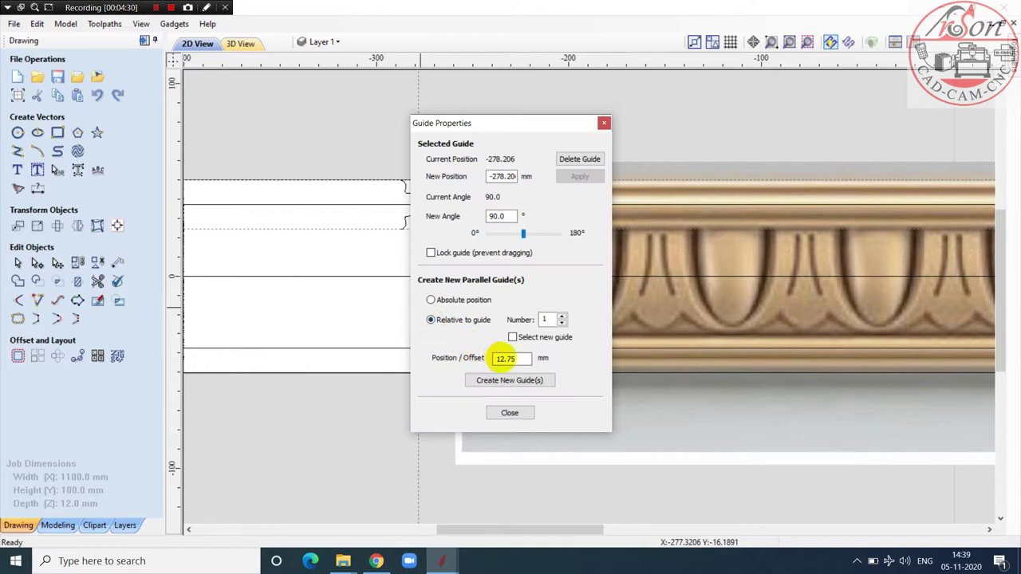
{"action": "double_click", "coordinate": [519, 359]}
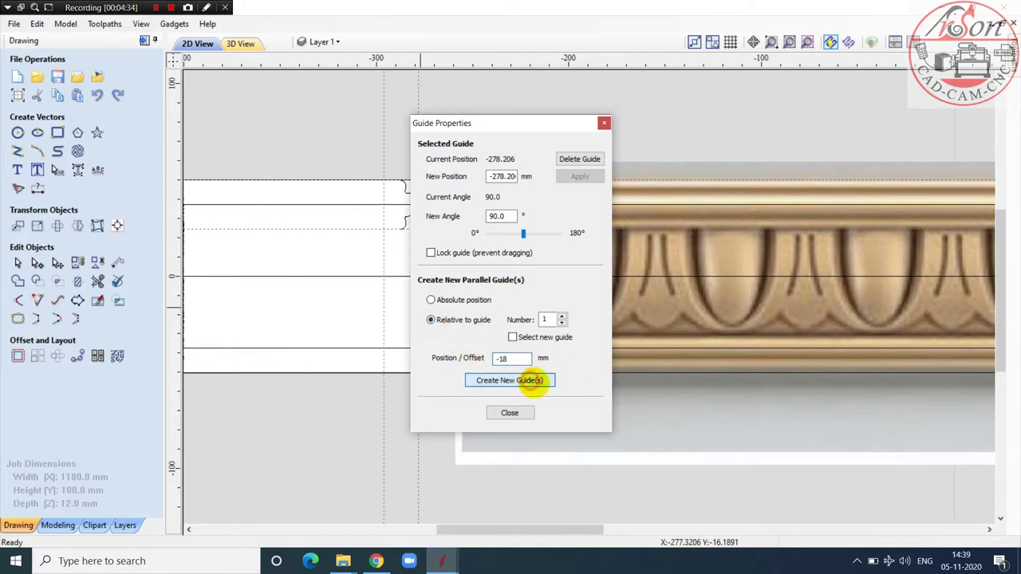
{"action": "left_click", "coordinate": [604, 123]}
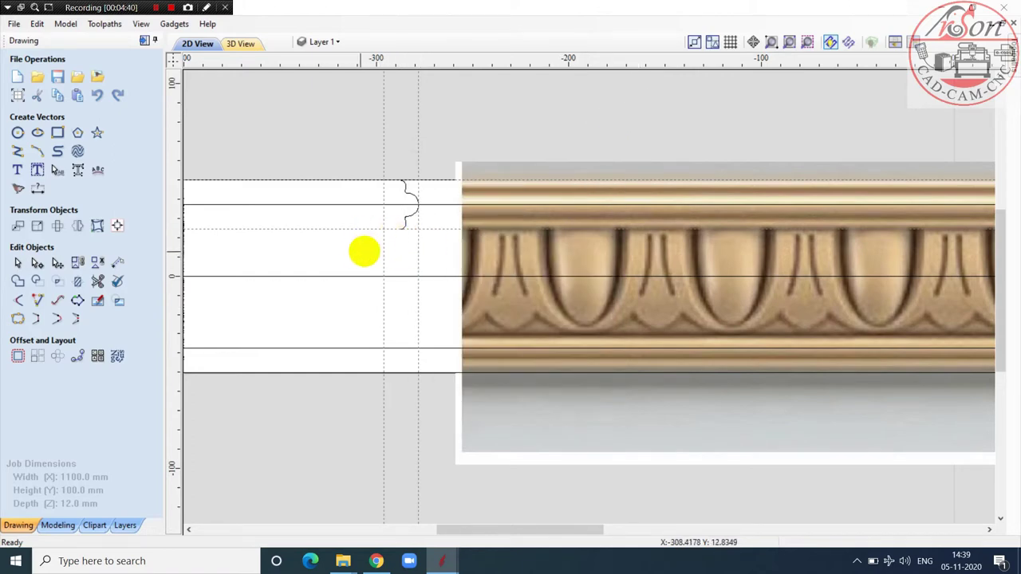
Step: Draw a three-point arc from the moulding profile's lower end to the centre line at the vertical guide, with a radius of about 33.9 mm
{"action": "left_click", "coordinate": [37, 152]}
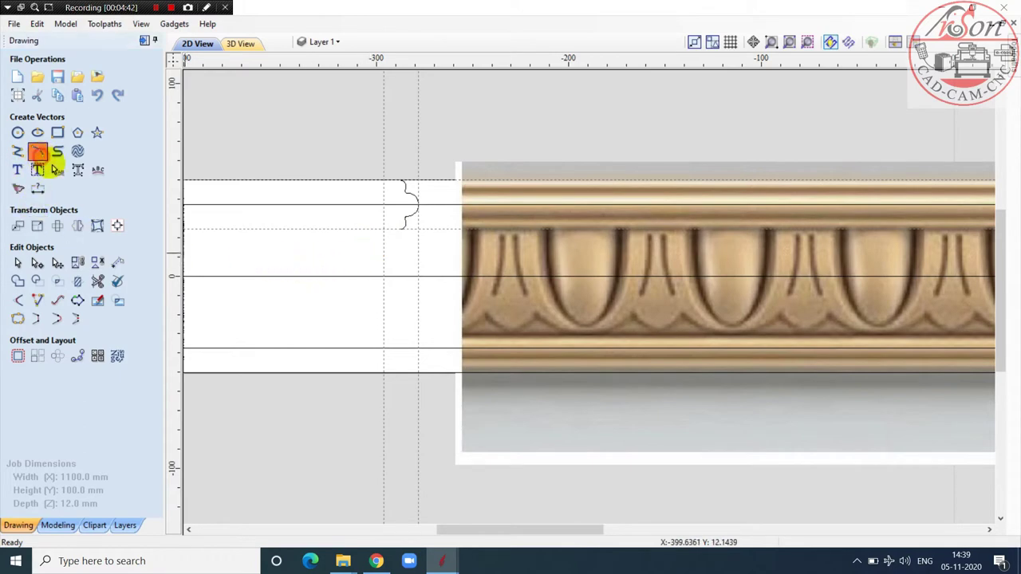
{"action": "scroll", "coordinate": [468, 269], "scroll_direction": "up", "scroll_amount": 6}
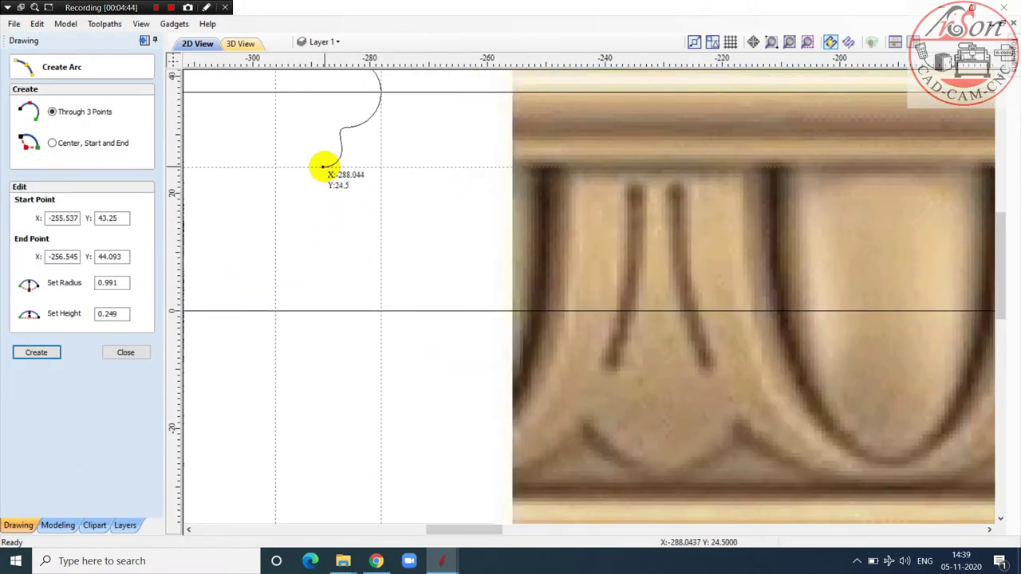
{"action": "left_click", "coordinate": [323, 168]}
{"action": "scroll", "coordinate": [360, 276], "scroll_direction": "down", "scroll_amount": 2}
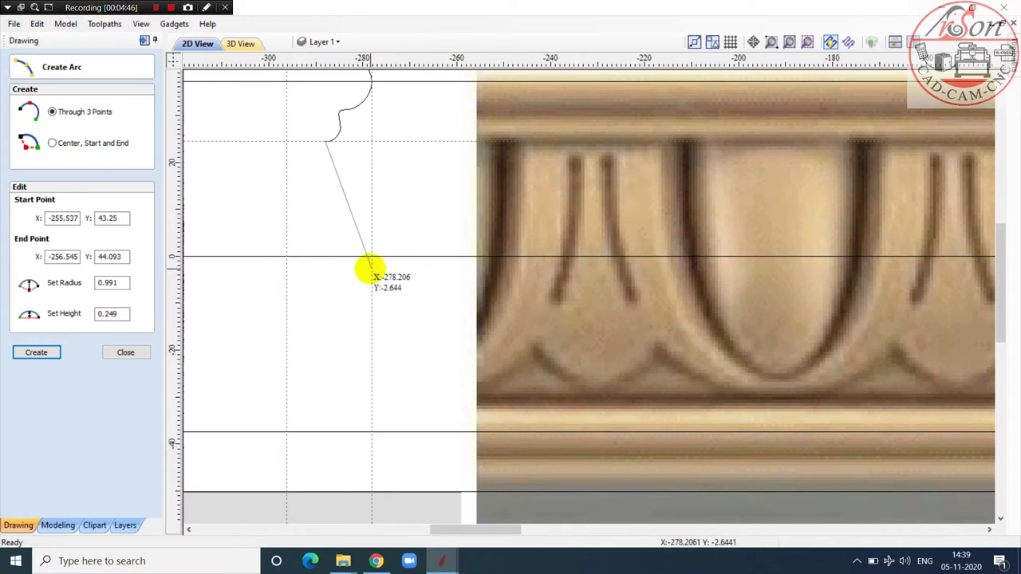
{"action": "left_click", "coordinate": [370, 257]}
{"action": "scroll", "coordinate": [365, 199], "scroll_direction": "up", "scroll_amount": 2}
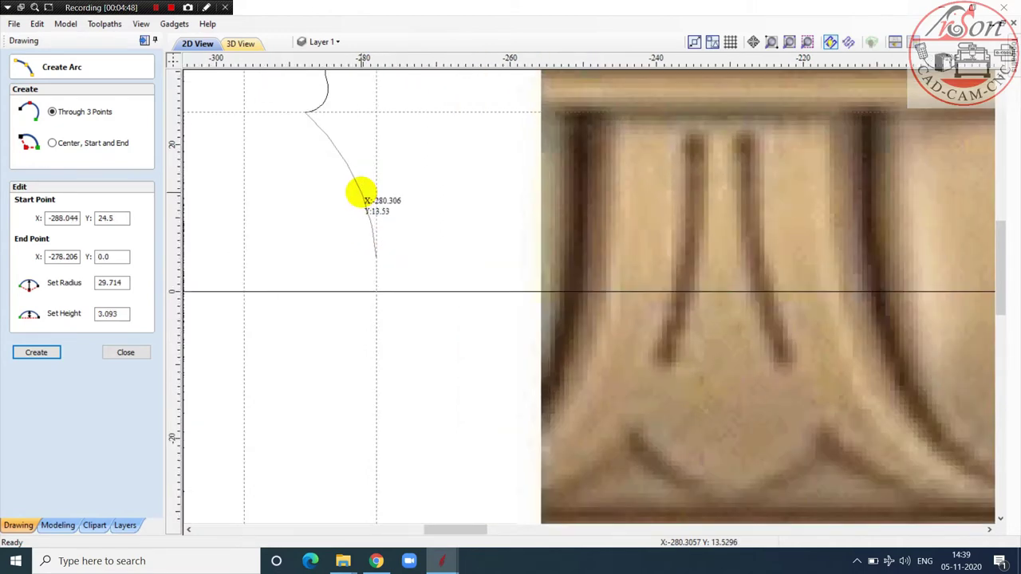
{"action": "left_click", "coordinate": [359, 196]}
{"action": "scroll", "coordinate": [371, 196], "scroll_direction": "down", "scroll_amount": 3}
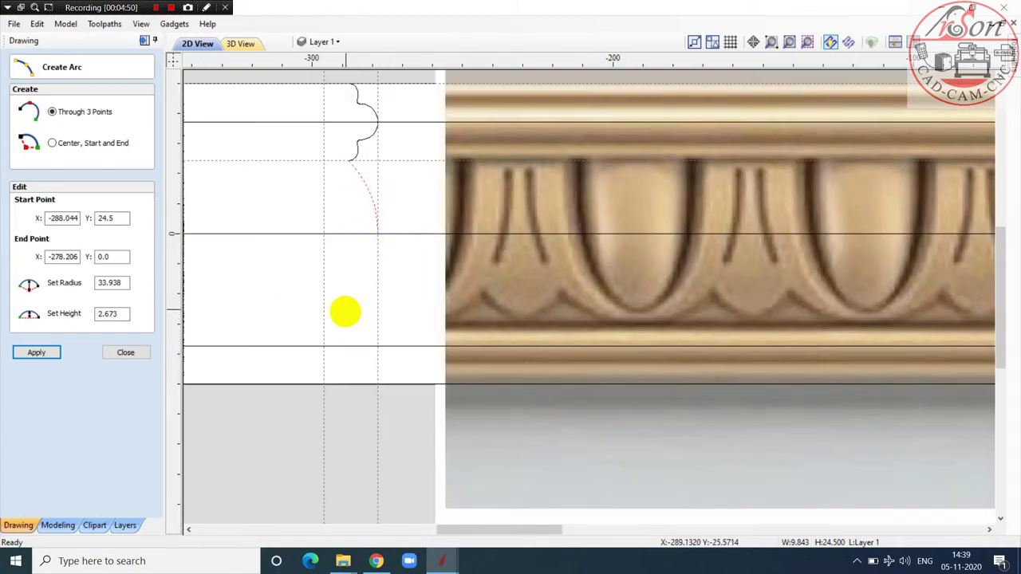
Step: Draw a second arc, radius about 45.6 mm, from X -292.6 on the lower horizontal line up to about X -283.1, Y -19.4
{"action": "scroll", "coordinate": [327, 355], "scroll_direction": "up", "scroll_amount": 1}
{"action": "scroll", "coordinate": [323, 357], "scroll_direction": "down", "scroll_amount": 1}
{"action": "scroll", "coordinate": [335, 358], "scroll_direction": "up", "scroll_amount": 1}
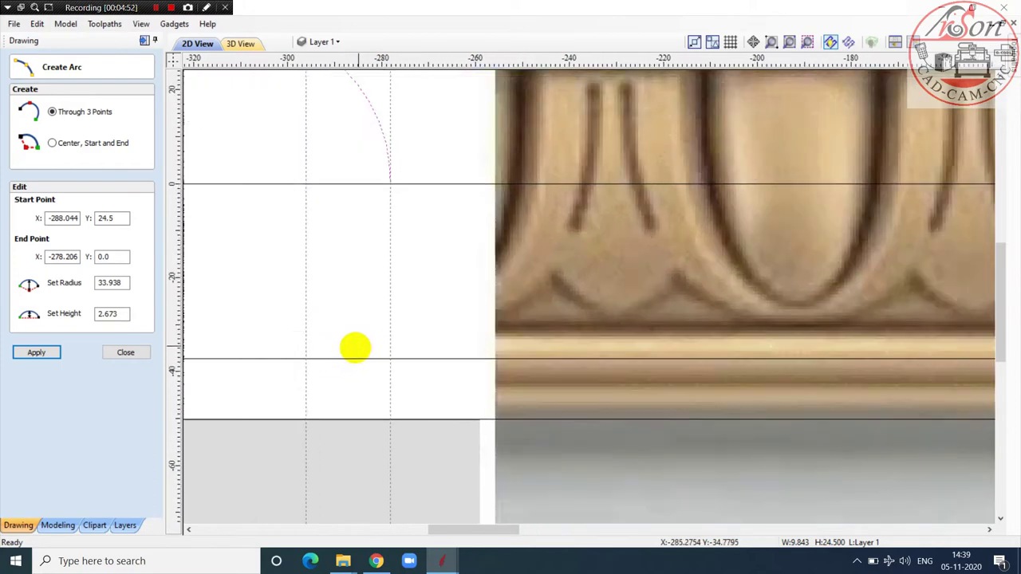
{"action": "left_click", "coordinate": [322, 359]}
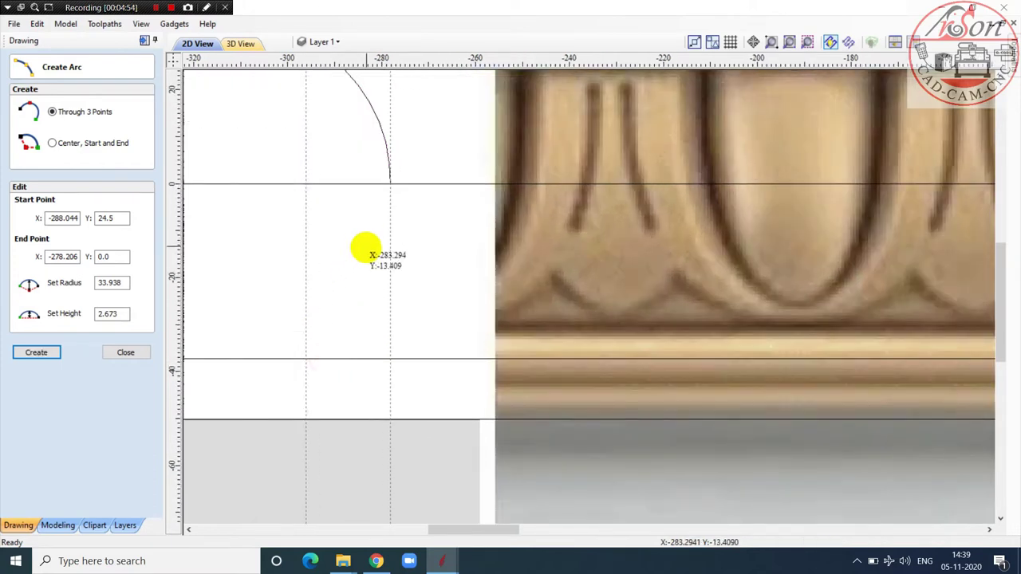
{"action": "scroll", "coordinate": [364, 246], "scroll_direction": "up", "scroll_amount": 1}
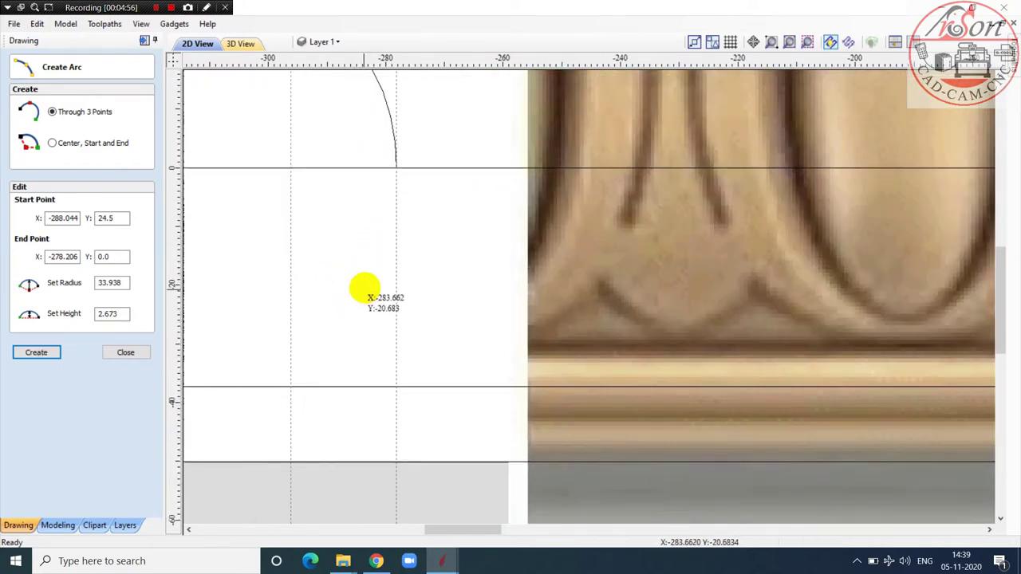
{"action": "left_click", "coordinate": [367, 281]}
{"action": "scroll", "coordinate": [342, 342], "scroll_direction": "up", "scroll_amount": 1}
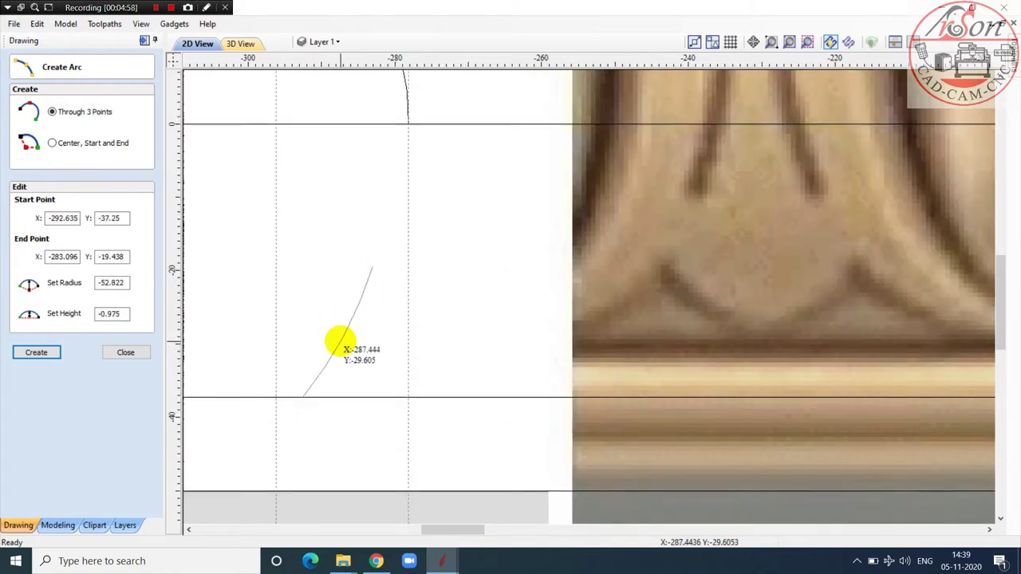
{"action": "left_click", "coordinate": [341, 342]}
{"action": "scroll", "coordinate": [341, 342], "scroll_direction": "down", "scroll_amount": 2}
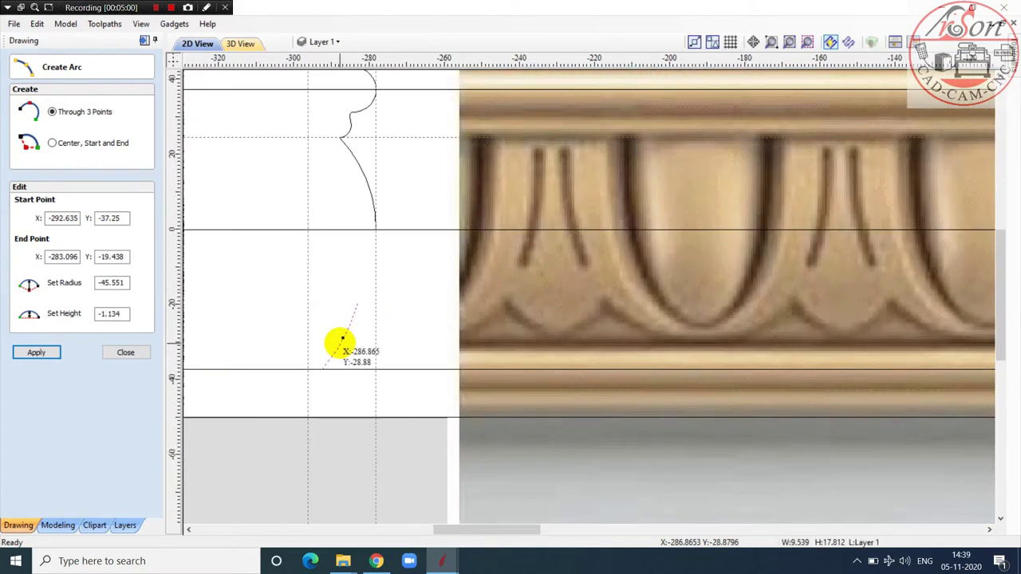
{"action": "key", "text": "Escape"}
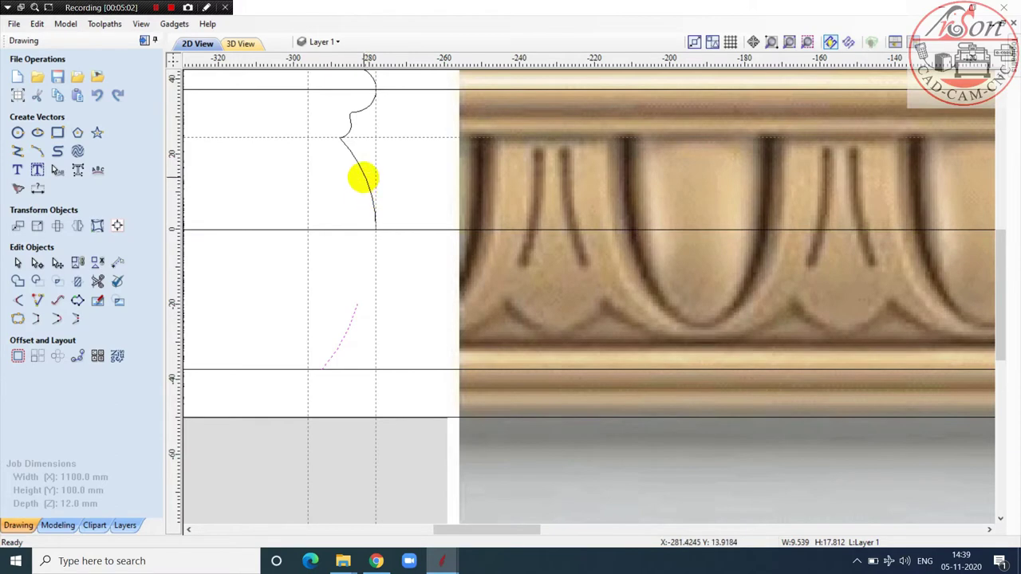
Step: Join the two arcs with a bridging curve and smooth the lower junction by adjusting its node and the curve handle above it
{"action": "left_click", "coordinate": [363, 178], "text": "shift"}
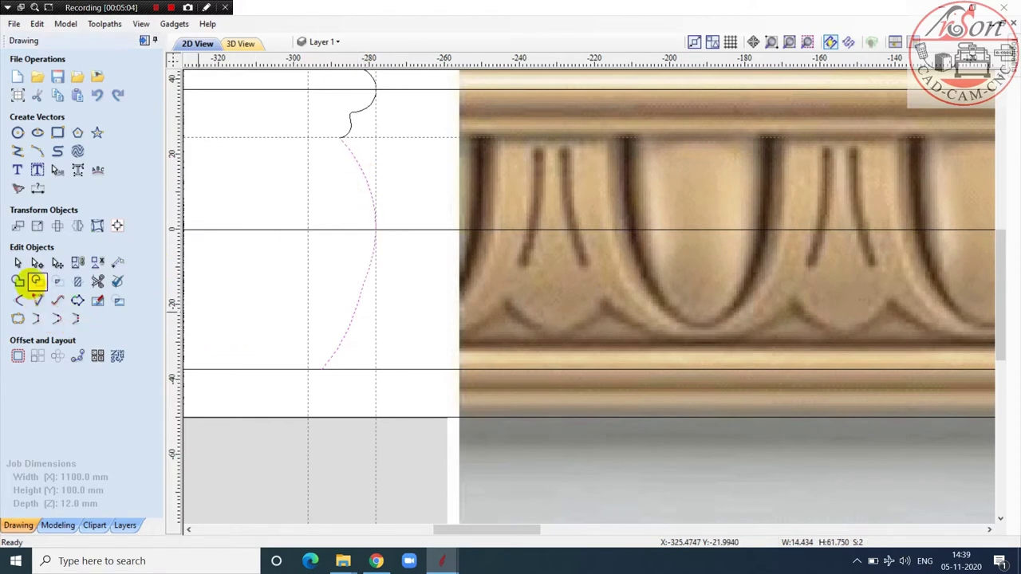
{"action": "left_click", "coordinate": [35, 280]}
{"action": "scroll", "coordinate": [381, 283], "scroll_direction": "up", "scroll_amount": 3}
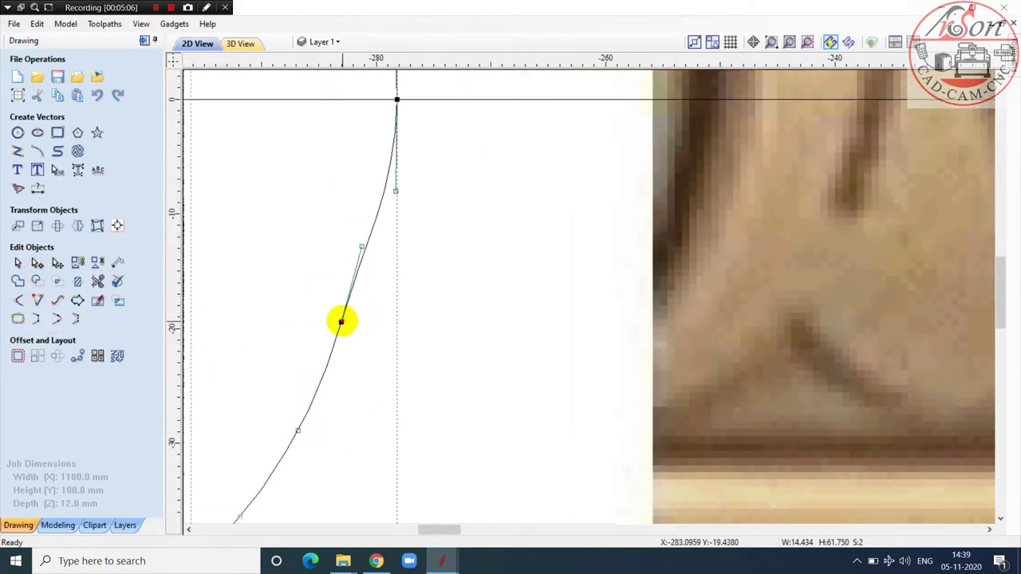
{"action": "left_click_drag", "start_coordinate": [341, 322], "coordinate": [351, 333]}
{"action": "left_click_drag", "start_coordinate": [371, 256], "coordinate": [372, 269]}
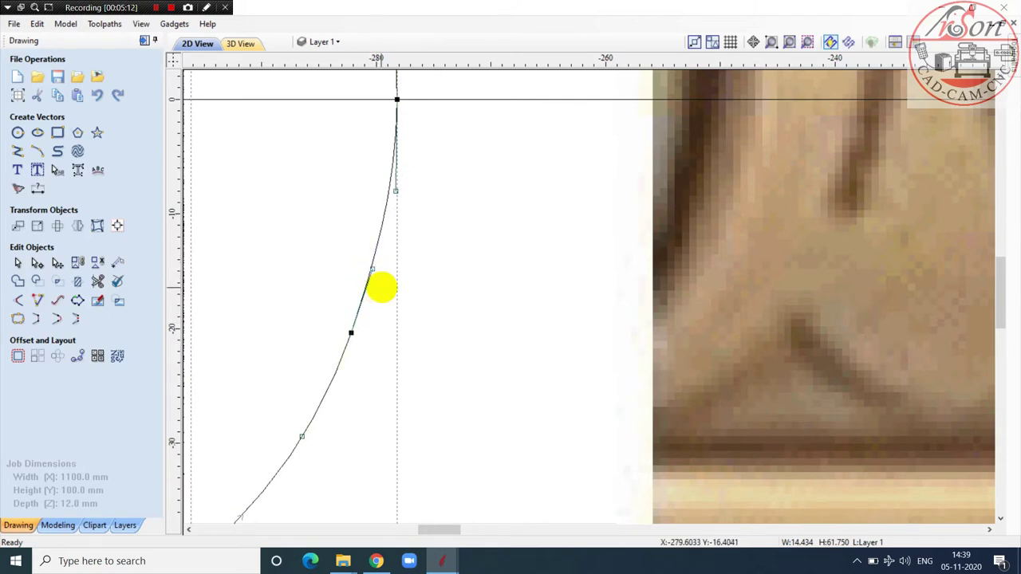
{"action": "scroll", "coordinate": [382, 288], "scroll_direction": "down", "scroll_amount": 3}
{"action": "scroll", "coordinate": [406, 283], "scroll_direction": "down", "scroll_amount": 2}
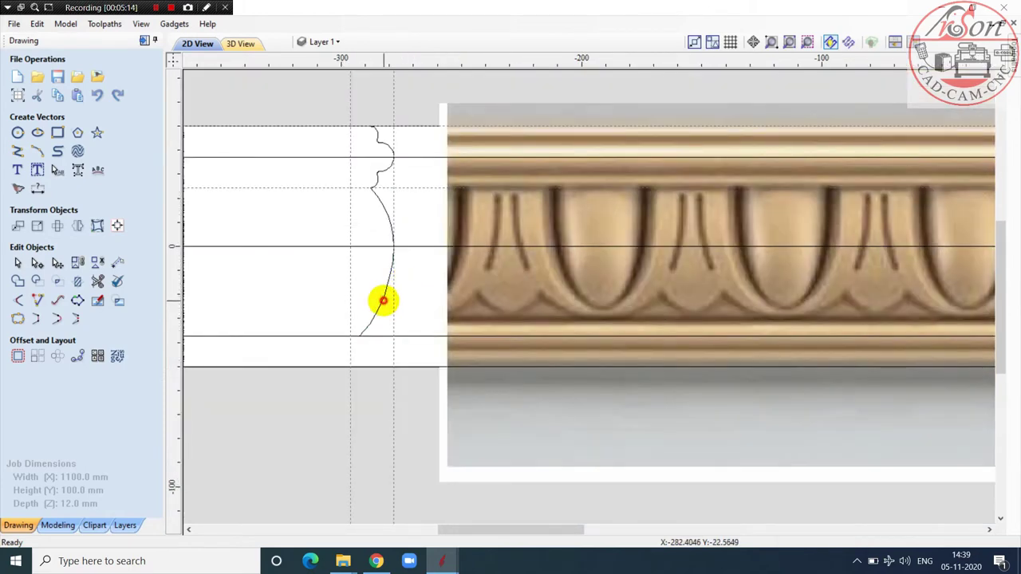
Step: Move the joined curve's node on the centre line about 0.7 mm to the left, just inside the vertical guide
{"action": "left_click", "coordinate": [37, 262]}
{"action": "scroll", "coordinate": [372, 262], "scroll_direction": "up", "scroll_amount": 2}
{"action": "scroll", "coordinate": [404, 225], "scroll_direction": "up", "scroll_amount": 2}
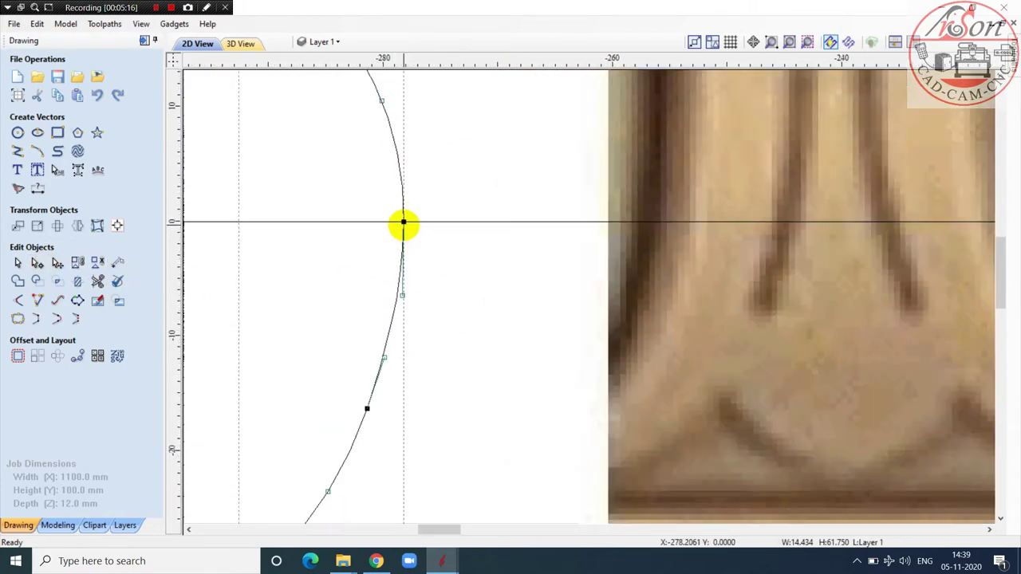
{"action": "scroll", "coordinate": [404, 223], "scroll_direction": "up", "scroll_amount": 2}
{"action": "left_click_drag", "start_coordinate": [404, 215], "coordinate": [392, 216]}
{"action": "scroll", "coordinate": [429, 237], "scroll_direction": "down", "scroll_amount": 3}
{"action": "left_click", "coordinate": [461, 273]}
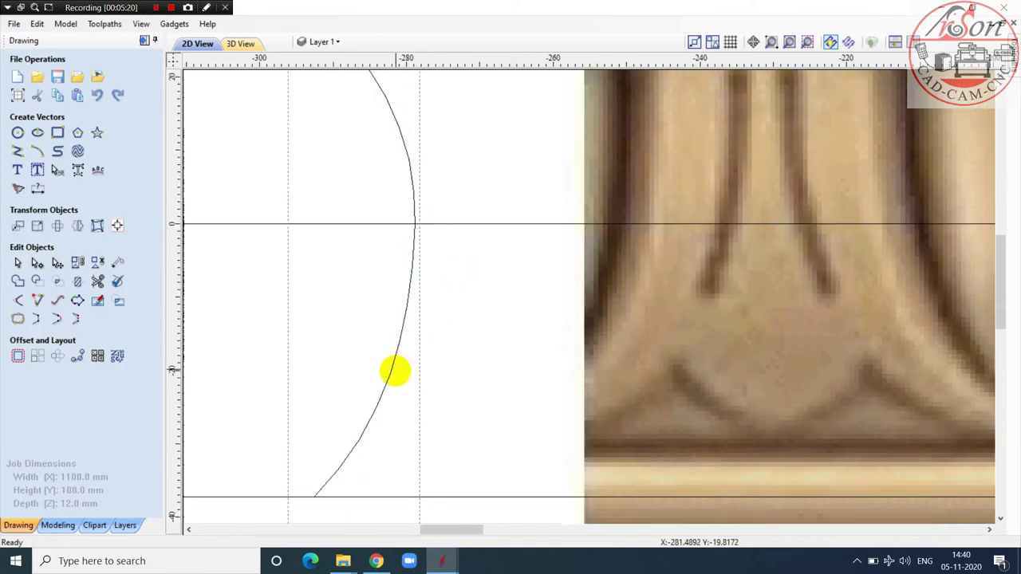
{"action": "left_click", "coordinate": [390, 371]}
{"action": "scroll", "coordinate": [417, 317], "scroll_direction": "down", "scroll_amount": 2}
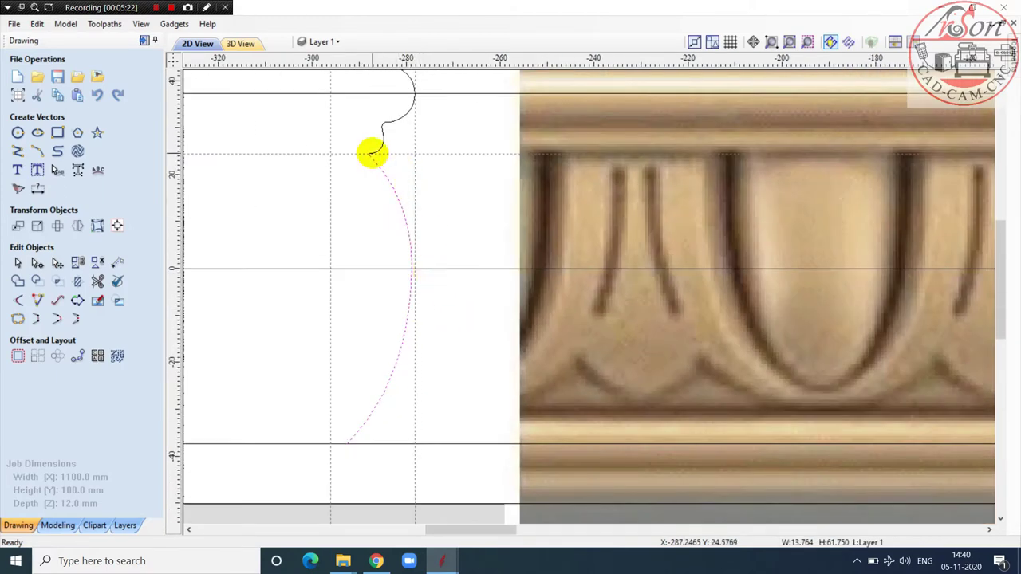
{"action": "scroll", "coordinate": [372, 152], "scroll_direction": "up", "scroll_amount": 2}
{"action": "scroll", "coordinate": [329, 264], "scroll_direction": "down", "scroll_amount": 3}
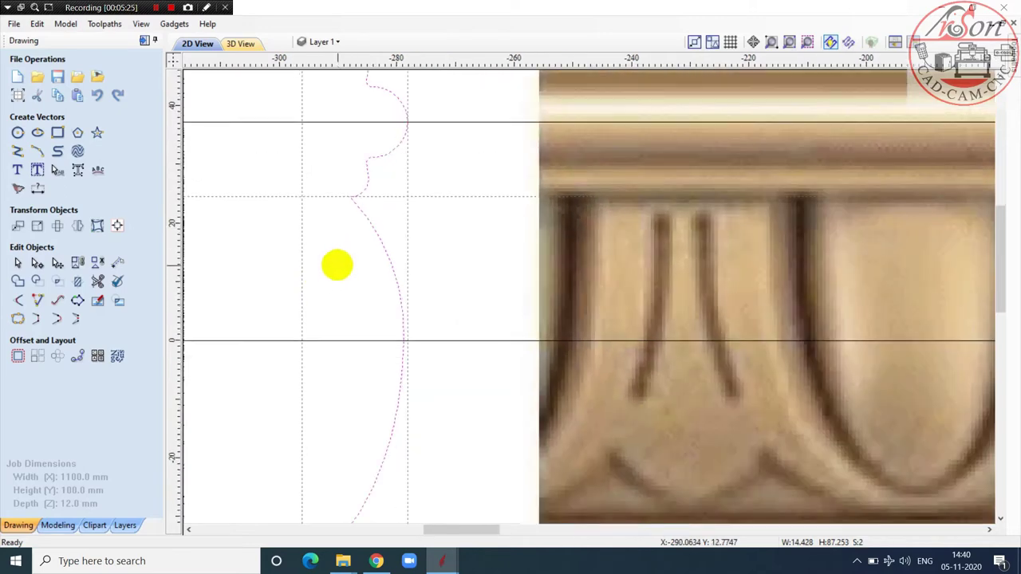
{"action": "left_click", "coordinate": [338, 264]}
{"action": "scroll", "coordinate": [336, 264], "scroll_direction": "down", "scroll_amount": 1}
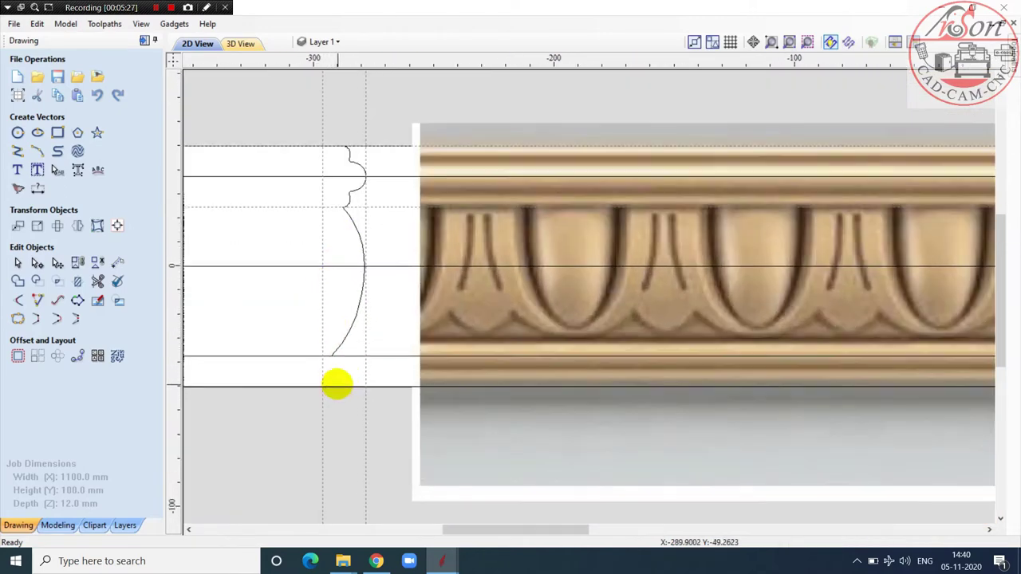
{"action": "middle_click_drag", "start_coordinate": [335, 382], "coordinate": [350, 176]}
Step: Mirror a copy of the upper moulding profile about the horizontal centre line into the lower moulding band
{"action": "left_click", "coordinate": [357, 189]}
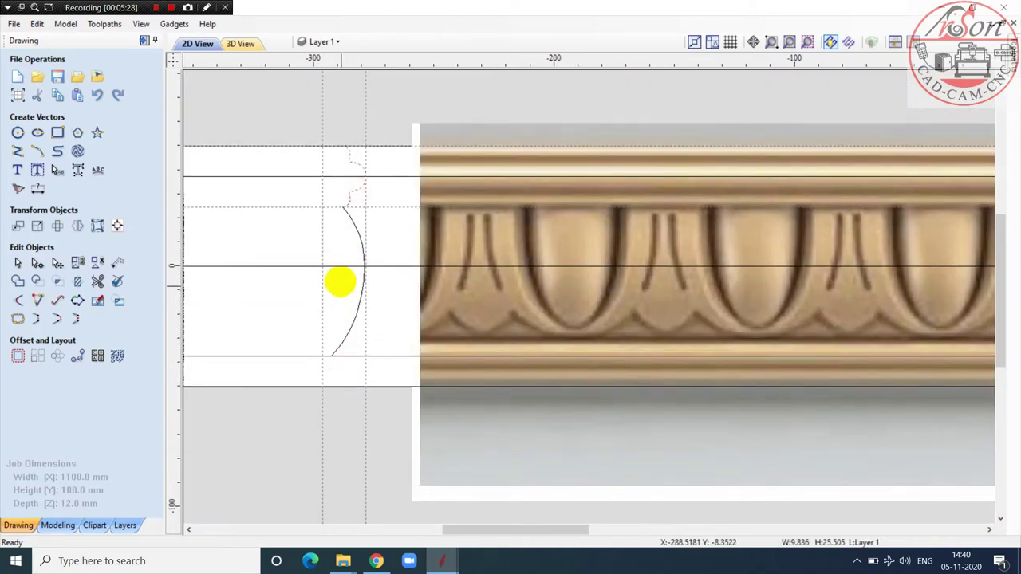
{"action": "left_click", "coordinate": [346, 265], "text": "shift"}
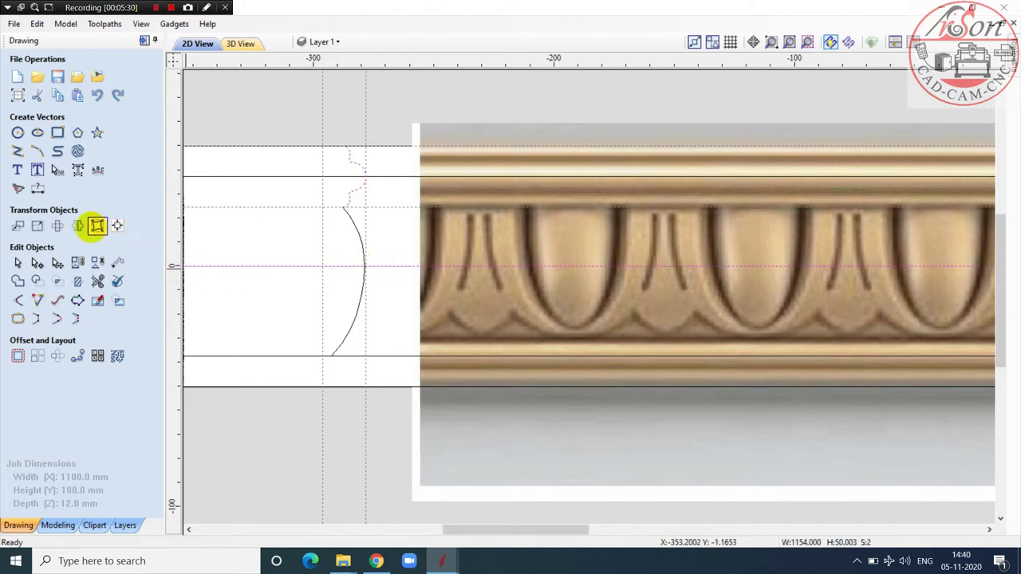
{"action": "left_click", "coordinate": [77, 226]}
{"action": "left_click", "coordinate": [92, 258]}
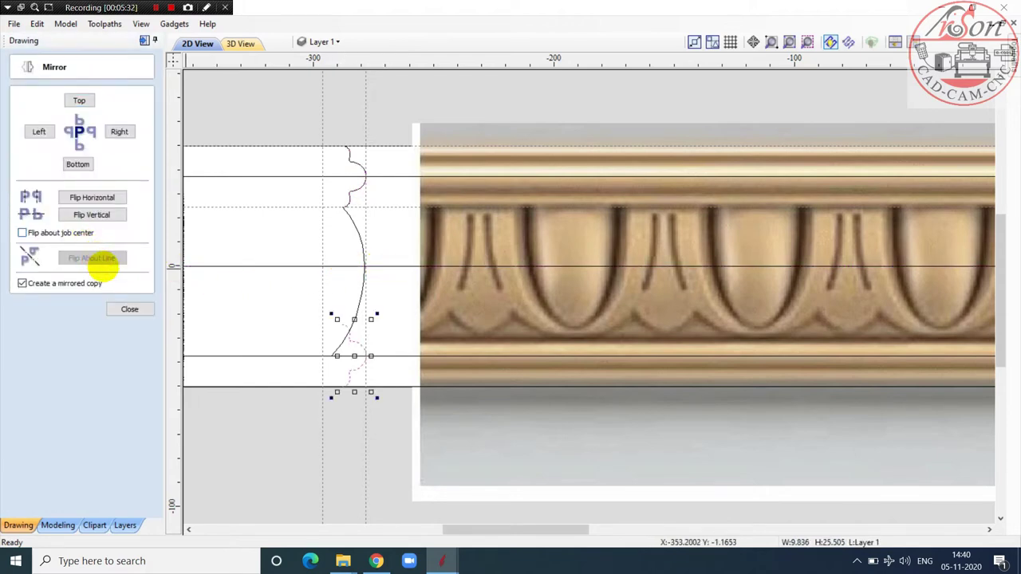
{"action": "left_click", "coordinate": [130, 309]}
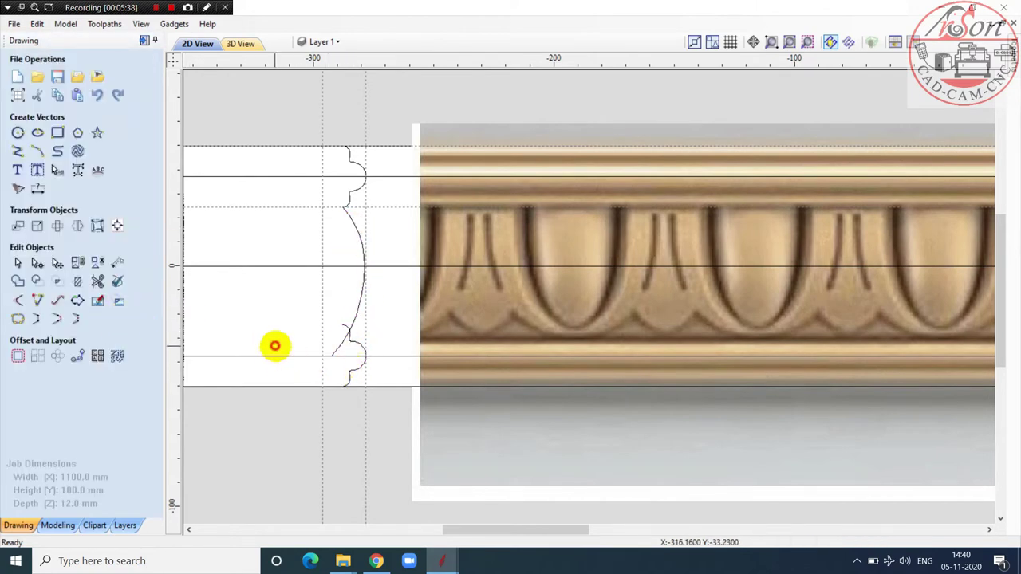
Step: Place a copy of the lower horizontal line at the upper end of the mirrored moulding profile
{"action": "left_click", "coordinate": [278, 357]}
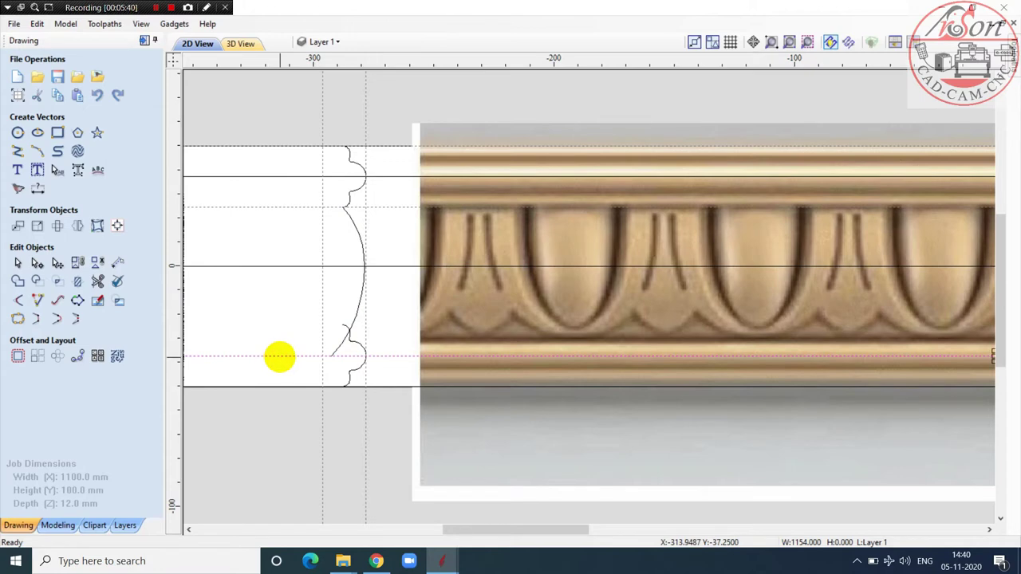
{"action": "scroll", "coordinate": [341, 334], "scroll_direction": "up", "scroll_amount": 5}
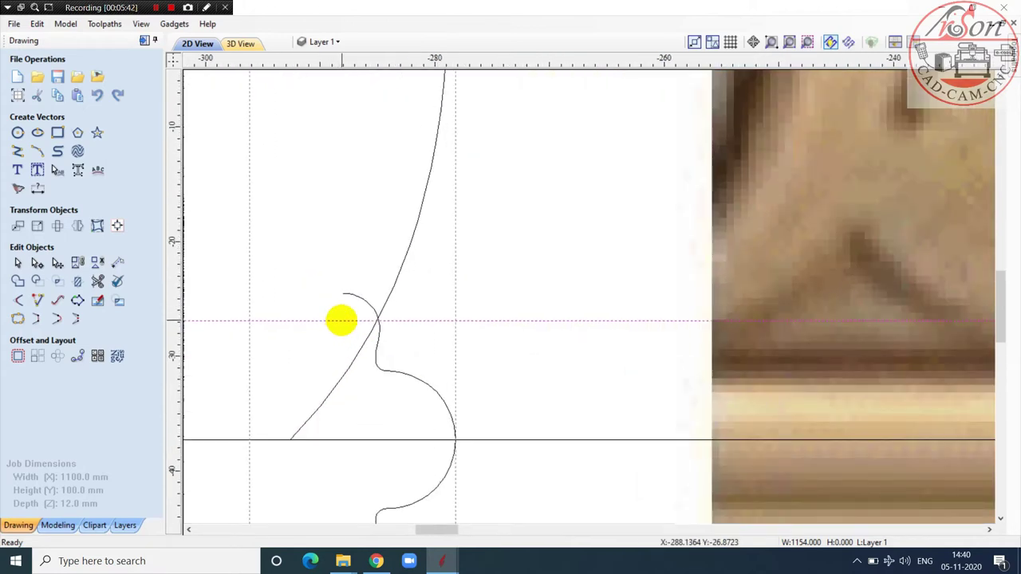
{"action": "left_click_drag", "start_coordinate": [342, 320], "coordinate": [342, 292]}
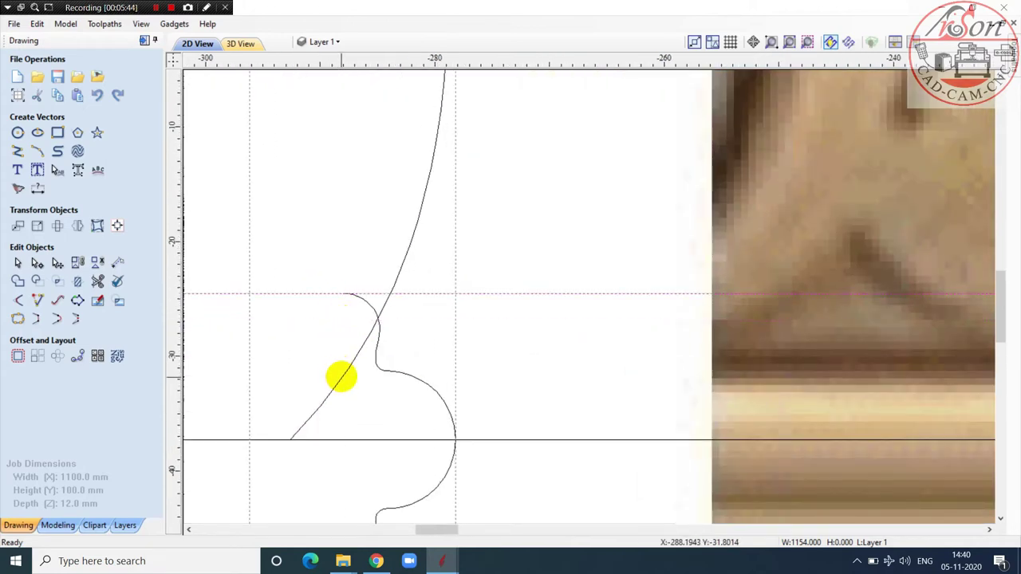
Step: Scale the large middle curve vertically to 49 mm high so its lower end meets the copied horizontal line
{"action": "left_click", "coordinate": [342, 378]}
{"action": "scroll", "coordinate": [341, 377], "scroll_direction": "down", "scroll_amount": 4}
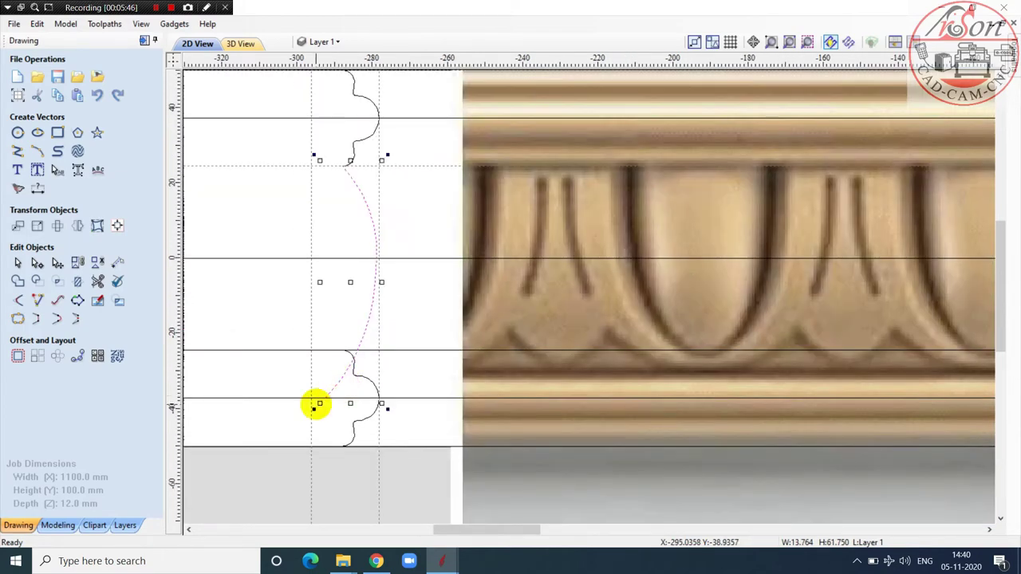
{"action": "left_click_drag", "start_coordinate": [348, 405], "coordinate": [349, 357]}
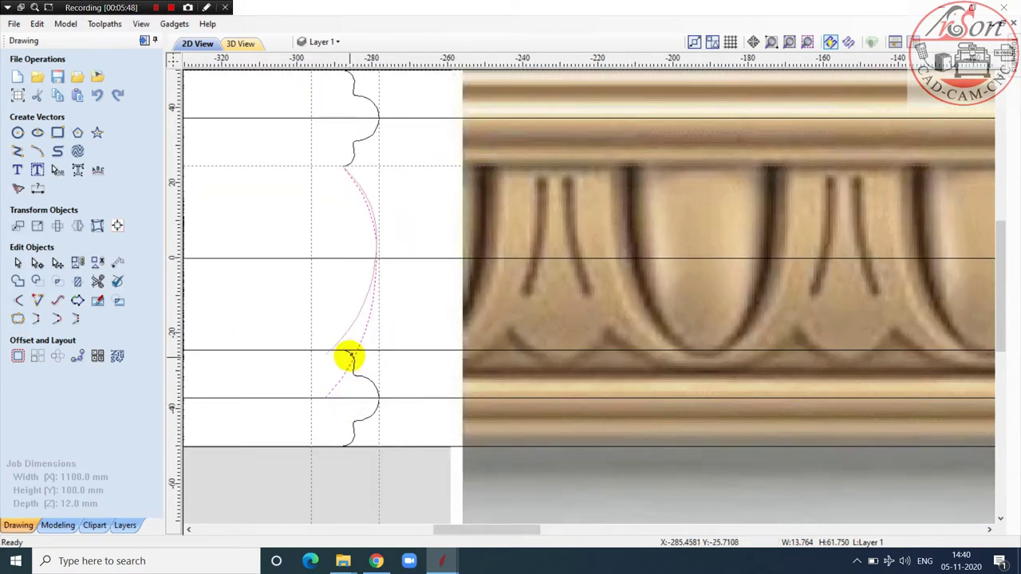
{"action": "scroll", "coordinate": [349, 350], "scroll_direction": "up", "scroll_amount": 4}
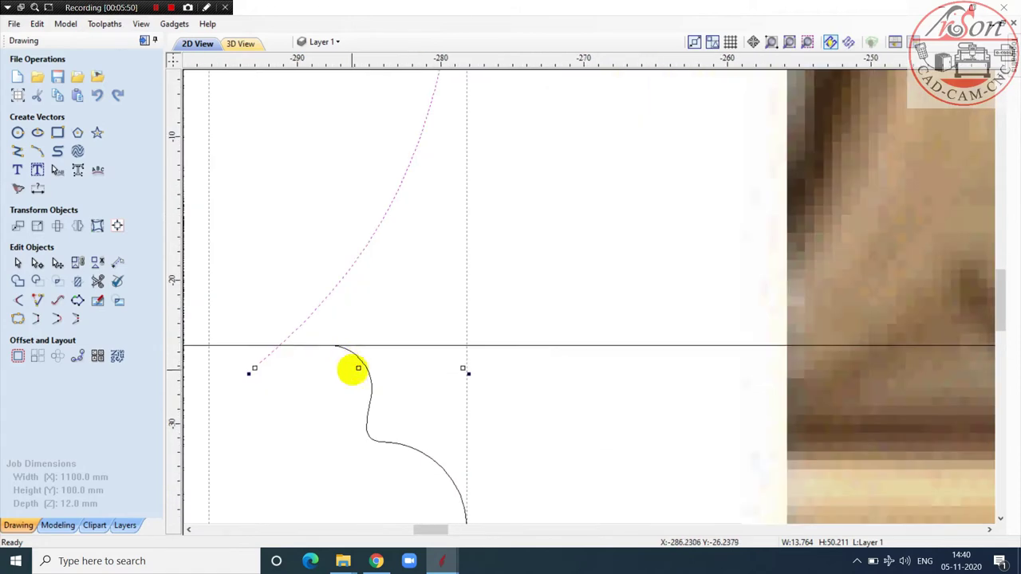
{"action": "mouse_move", "coordinate": [358, 368]}
{"action": "left_mouse_down"}
{"action": "mouse_move", "coordinate": [360, 342]}
{"action": "mouse_move", "coordinate": [365, 353]}
{"action": "left_mouse_up"}
{"action": "scroll", "coordinate": [380, 387], "scroll_direction": "down", "scroll_amount": 4}
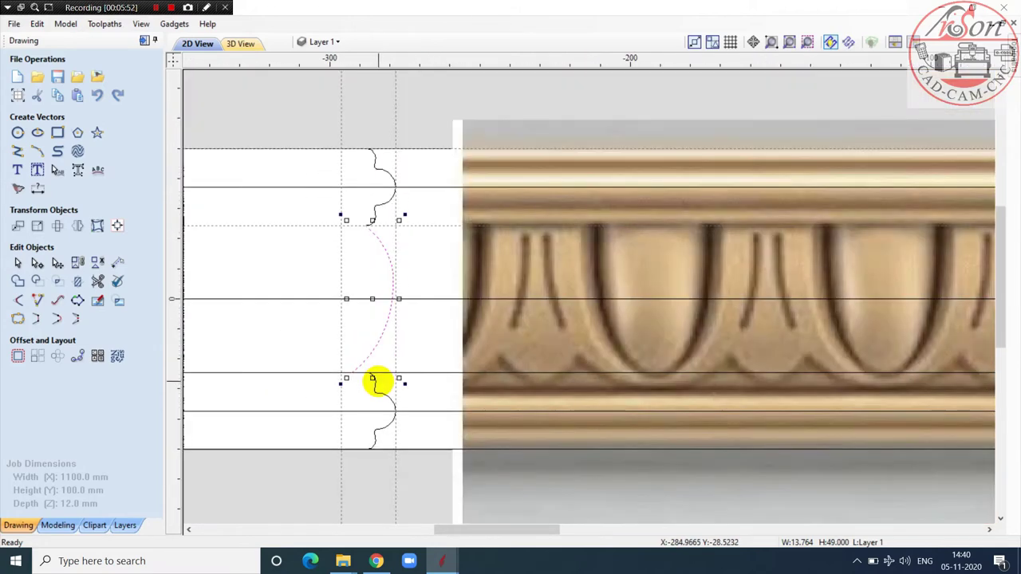
{"action": "scroll", "coordinate": [425, 332], "scroll_direction": "down", "scroll_amount": 2}
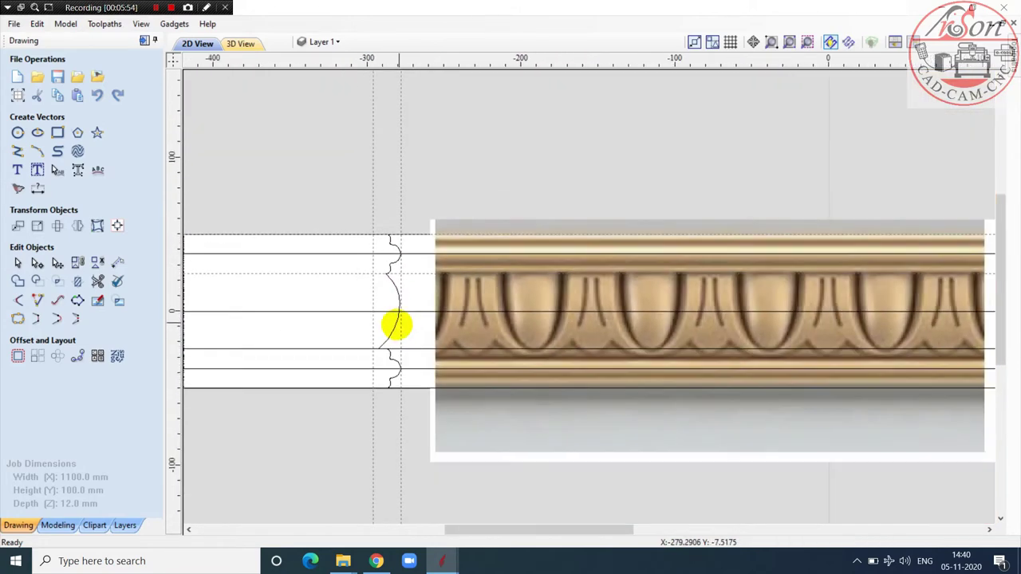
Step: Join the middle curve with the lower and upper moulding profiles into one open profile
{"action": "scroll", "coordinate": [409, 355], "scroll_direction": "up", "scroll_amount": 1}
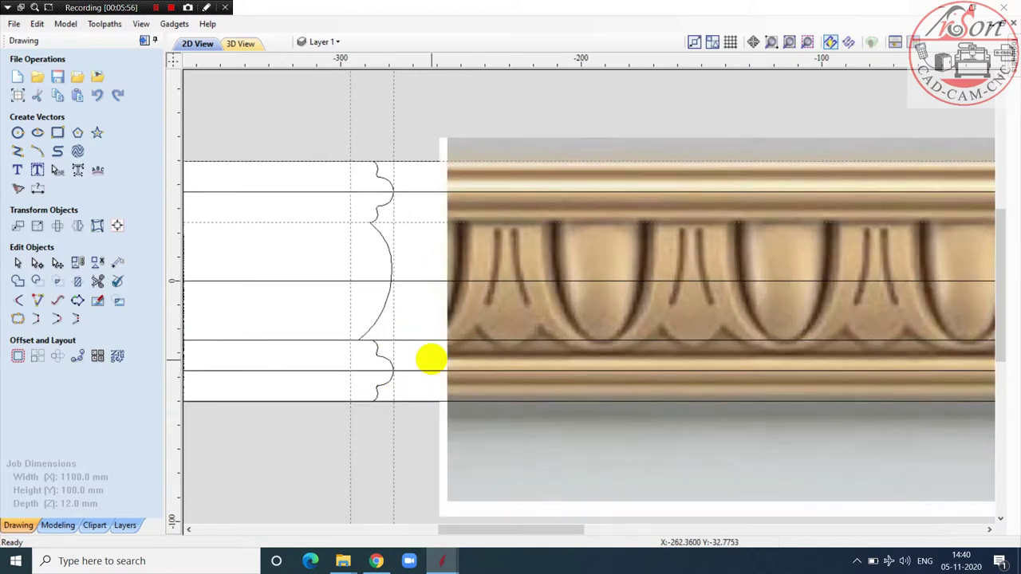
{"action": "scroll", "coordinate": [404, 229], "scroll_direction": "up", "scroll_amount": 1}
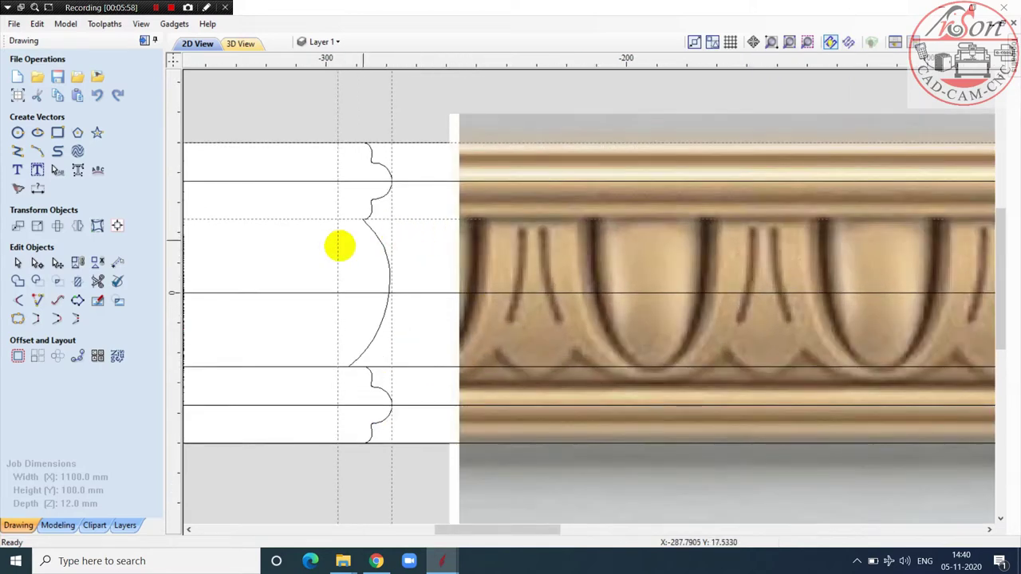
{"action": "scroll", "coordinate": [337, 244], "scroll_direction": "down", "scroll_amount": 3}
{"action": "scroll", "coordinate": [364, 297], "scroll_direction": "up", "scroll_amount": 3}
{"action": "left_click", "coordinate": [353, 274]}
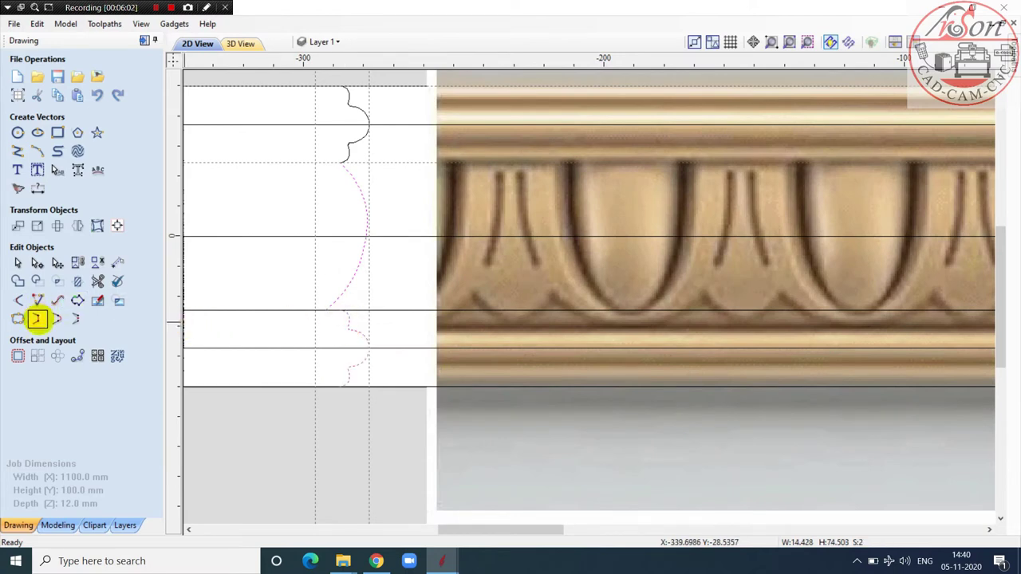
{"action": "scroll", "coordinate": [278, 335], "scroll_direction": "down", "scroll_amount": 1}
{"action": "left_click", "coordinate": [339, 183], "text": "shift"}
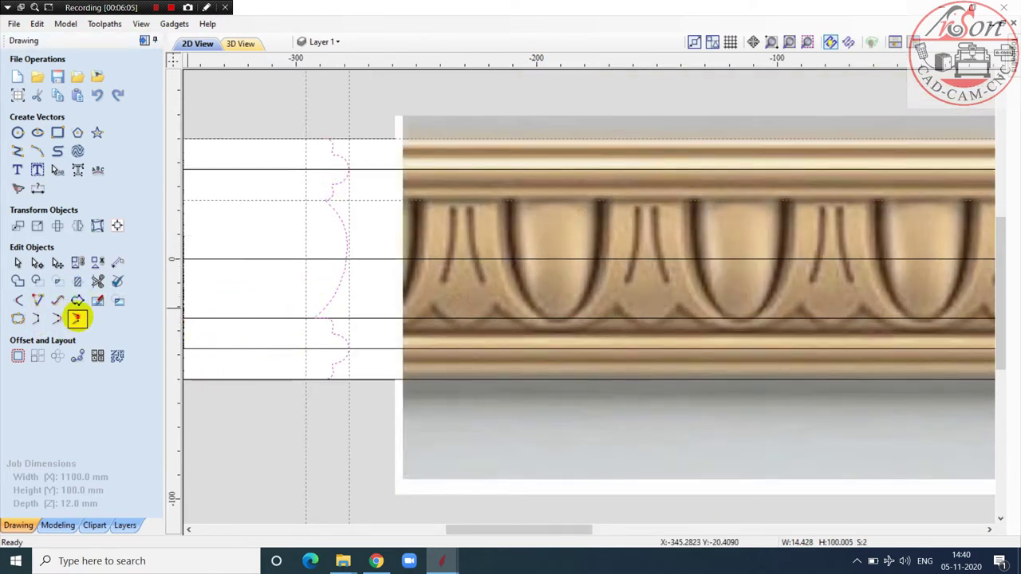
{"action": "left_click", "coordinate": [37, 263]}
{"action": "scroll", "coordinate": [312, 141], "scroll_direction": "up", "scroll_amount": 3}
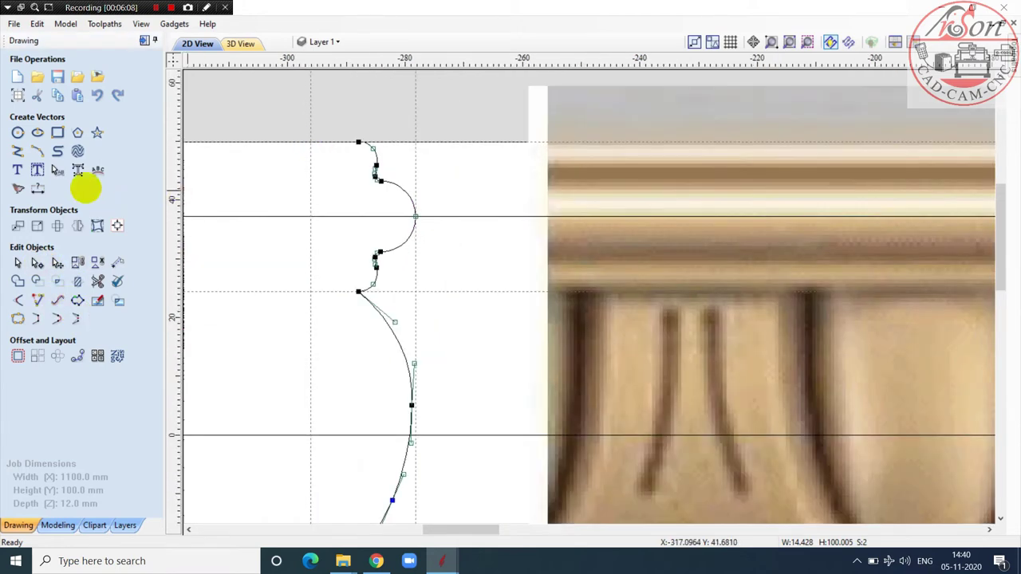
Step: Draw a horizontal line about 8.4 mm long from the left vertical guide to the profile's upper end
{"action": "left_click", "coordinate": [18, 151]}
{"action": "scroll", "coordinate": [312, 143], "scroll_direction": "up", "scroll_amount": 2}
{"action": "scroll", "coordinate": [317, 141], "scroll_direction": "up", "scroll_amount": 5}
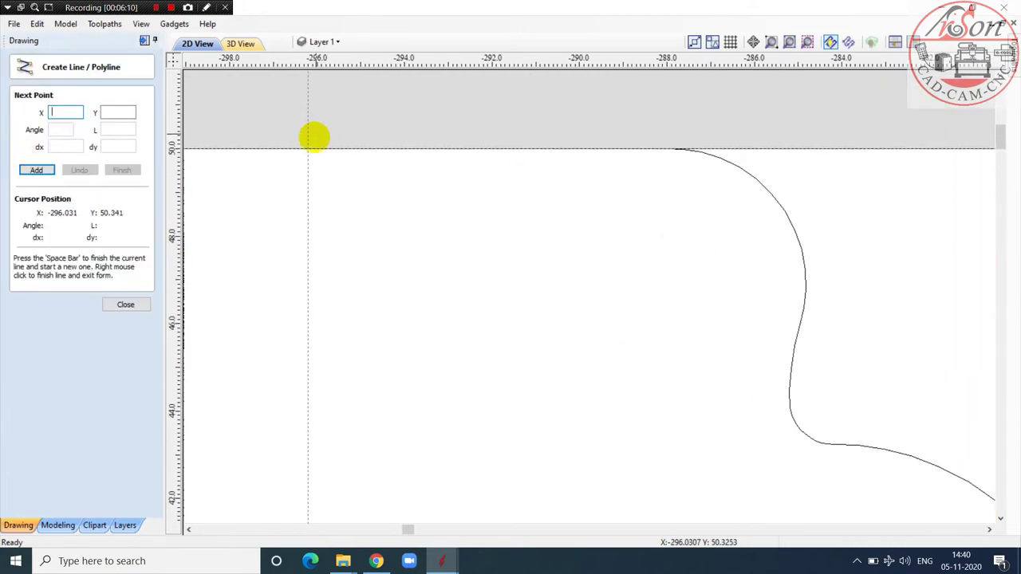
{"action": "left_click", "coordinate": [298, 166]}
{"action": "scroll", "coordinate": [239, 170], "scroll_direction": "down", "scroll_amount": 4}
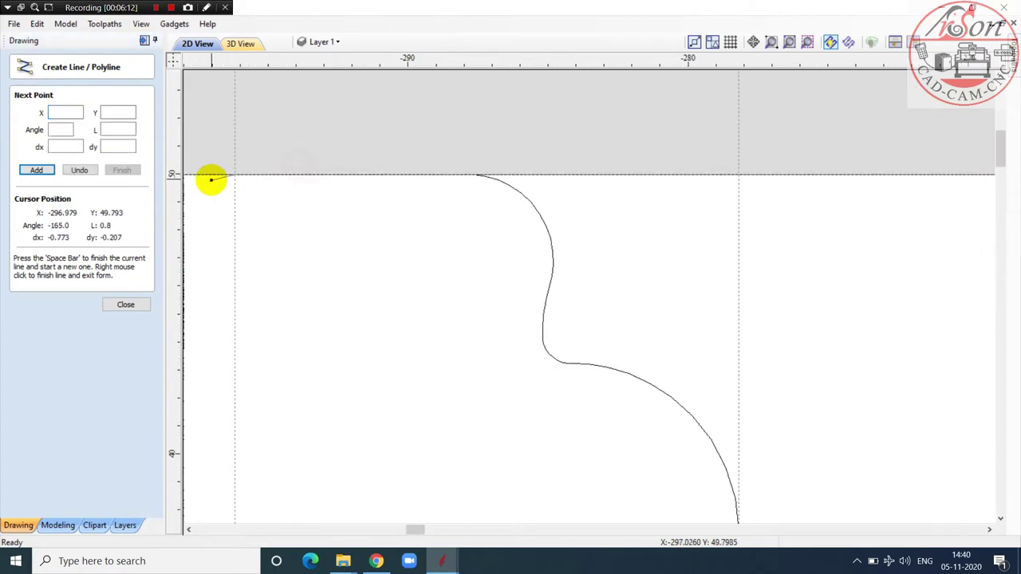
{"action": "scroll", "coordinate": [474, 178], "scroll_direction": "up", "scroll_amount": 3}
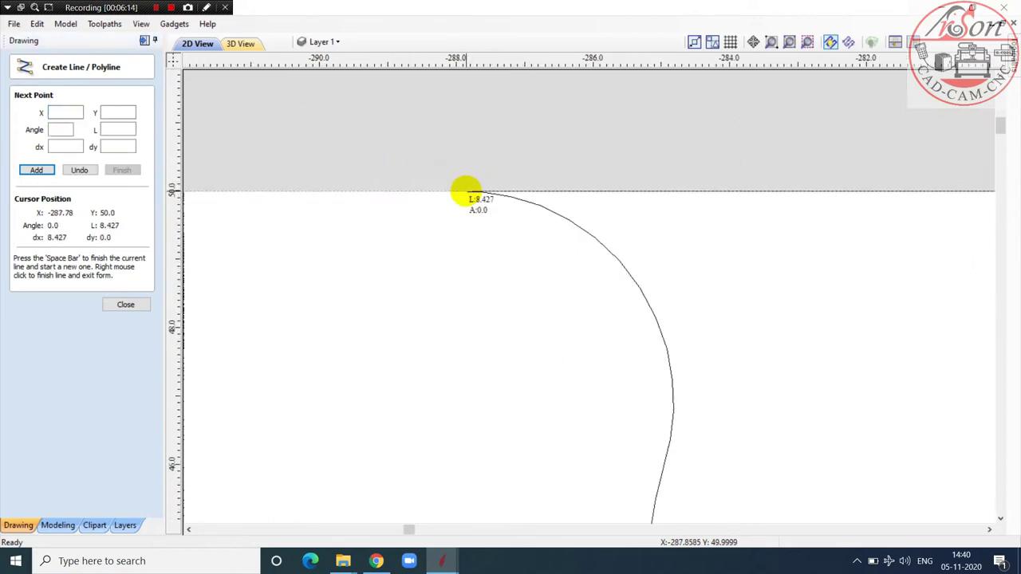
{"action": "scroll", "coordinate": [444, 165], "scroll_direction": "down", "scroll_amount": 4}
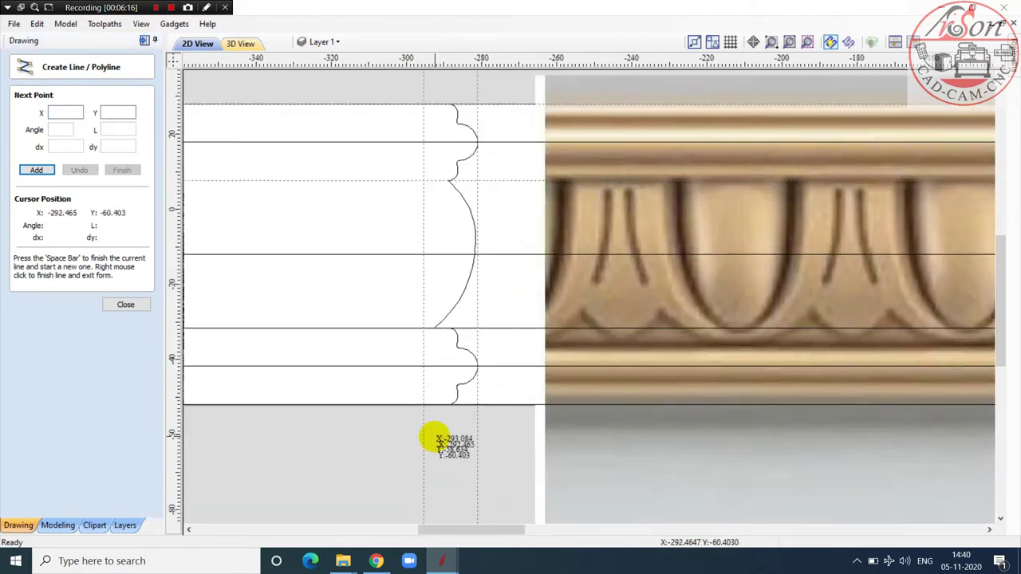
{"action": "scroll", "coordinate": [412, 361], "scroll_direction": "up", "scroll_amount": 2}
{"action": "key", "text": "space"}
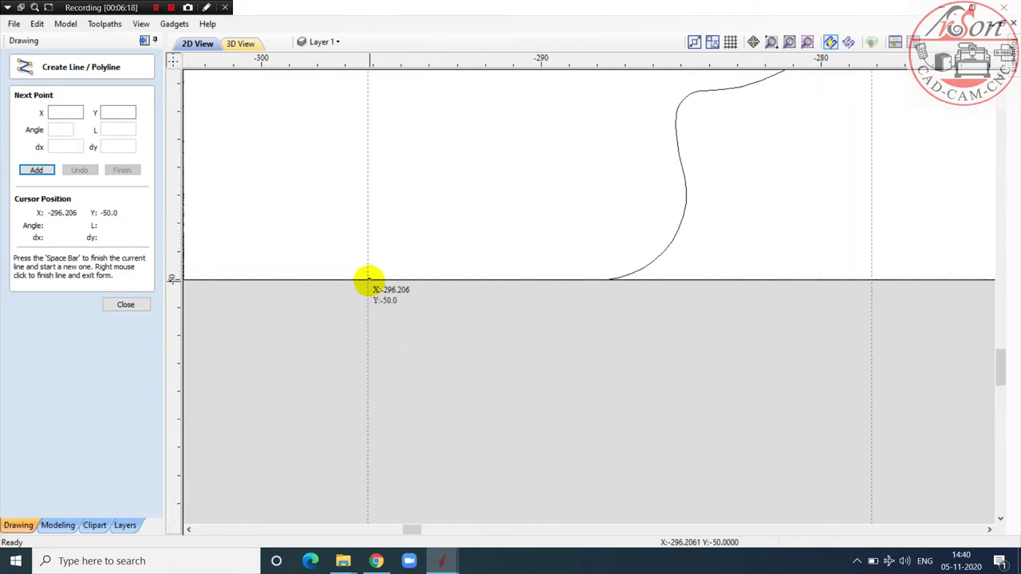
Step: Draw a horizontal line about 6.7 mm long on the lower job edge, from the left vertical guide toward the profile
{"action": "left_click", "coordinate": [369, 280]}
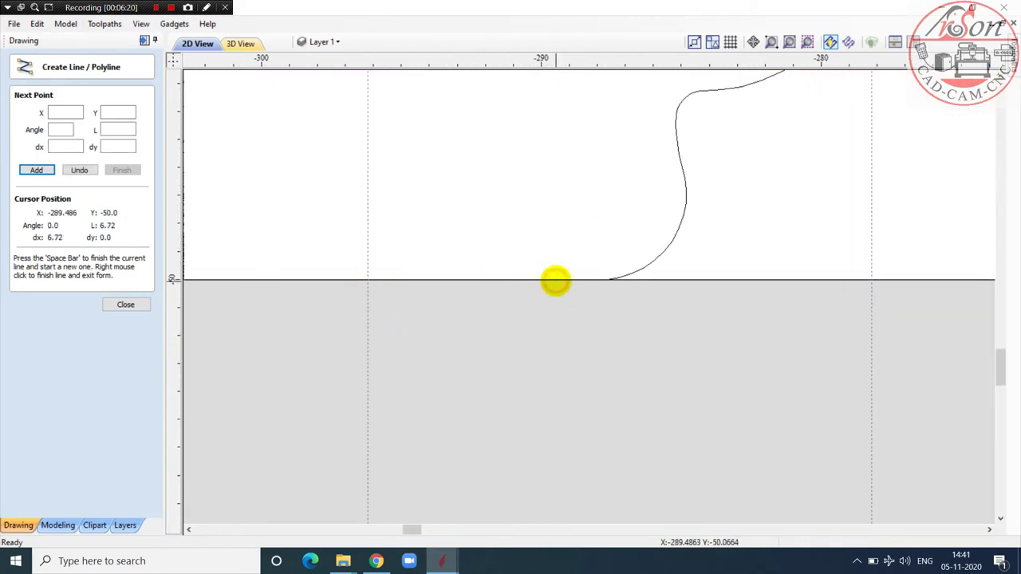
{"action": "left_click", "coordinate": [556, 280]}
{"action": "scroll", "coordinate": [555, 280], "scroll_direction": "down", "scroll_amount": 3}
{"action": "right_click", "coordinate": [553, 280]}
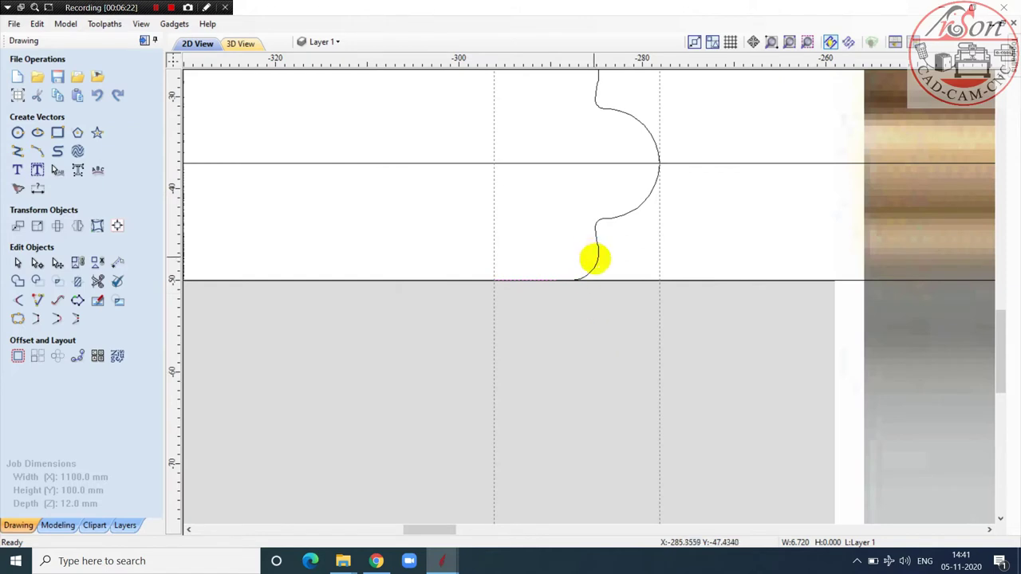
Step: Join the lower and upper end lines to the moulding profile as one vector
{"action": "left_click", "coordinate": [596, 262], "text": "shift"}
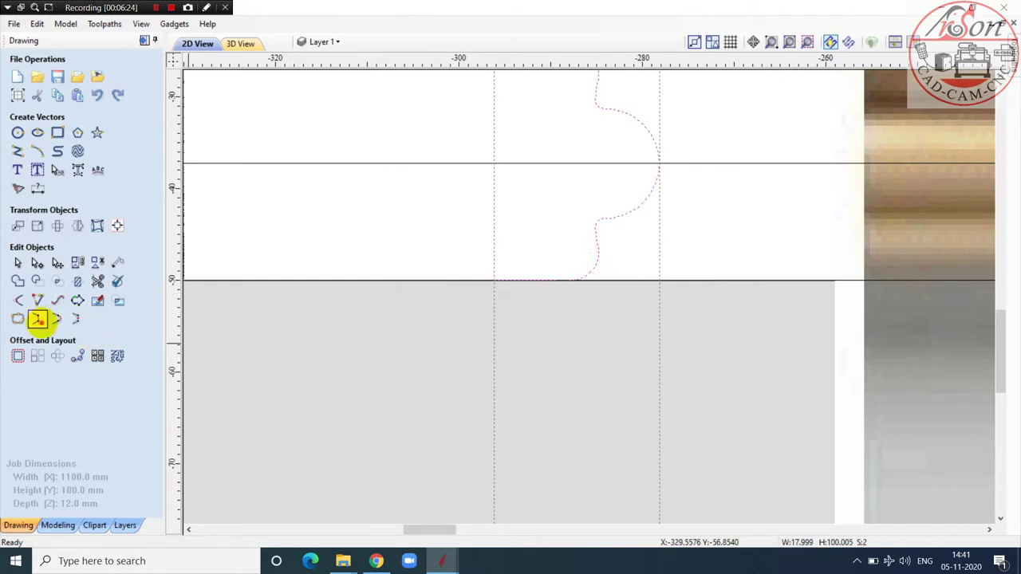
{"action": "left_click", "coordinate": [38, 319]}
{"action": "scroll", "coordinate": [405, 372], "scroll_direction": "down", "scroll_amount": 2}
{"action": "scroll", "coordinate": [469, 216], "scroll_direction": "up", "scroll_amount": 2}
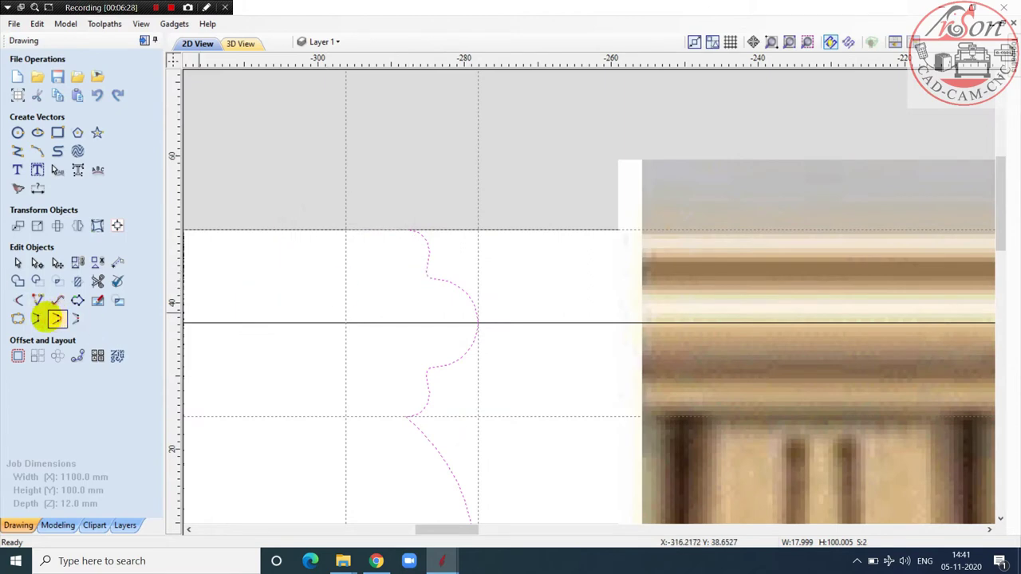
{"action": "left_click", "coordinate": [37, 319]}
{"action": "scroll", "coordinate": [423, 244], "scroll_direction": "down", "scroll_amount": 4}
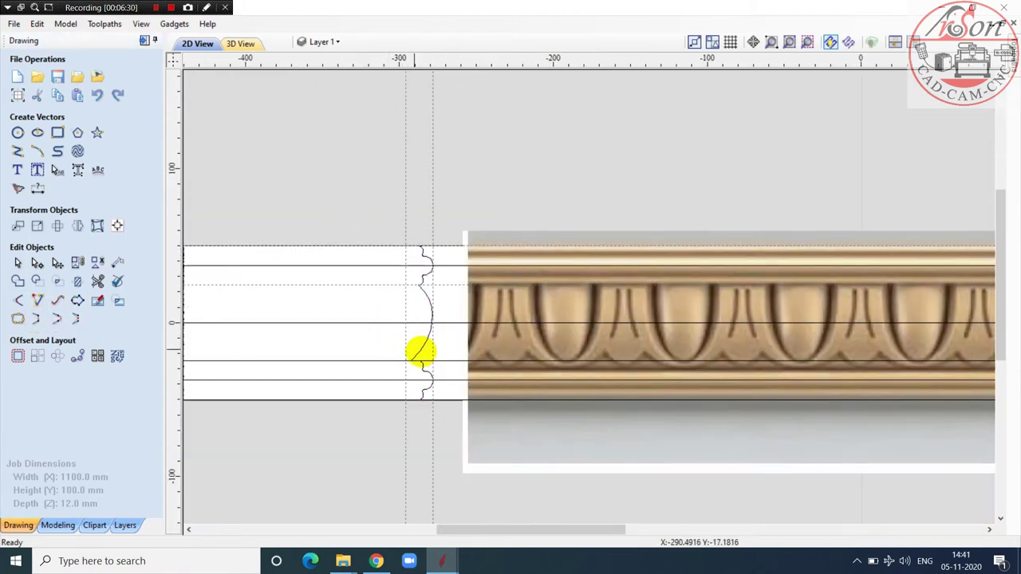
{"action": "left_click", "coordinate": [421, 351]}
{"action": "scroll", "coordinate": [338, 246], "scroll_direction": "down", "scroll_amount": 3}
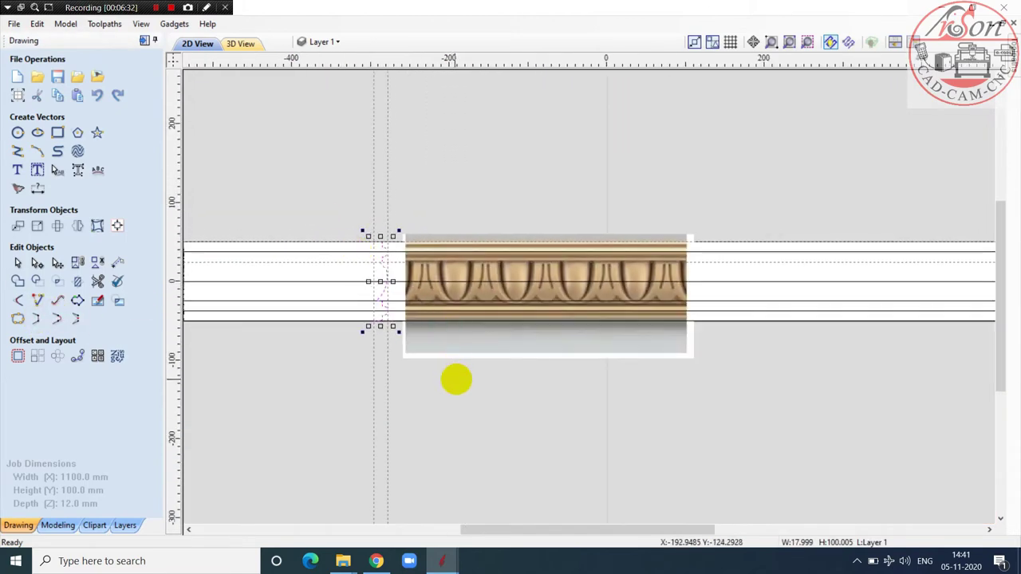
{"action": "left_click", "coordinate": [461, 380]}
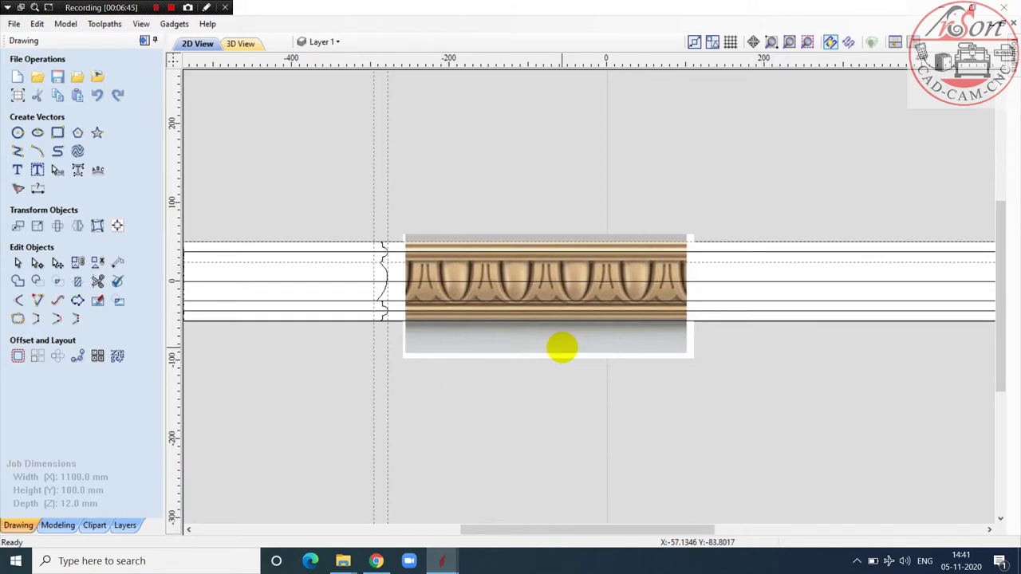
Step: Draw a three-point arc of about 55 mm radius and 32.7 mm height along the right edge of the first dart groove
{"action": "scroll", "coordinate": [446, 271], "scroll_direction": "up", "scroll_amount": 2}
{"action": "scroll", "coordinate": [359, 263], "scroll_direction": "down", "scroll_amount": 4}
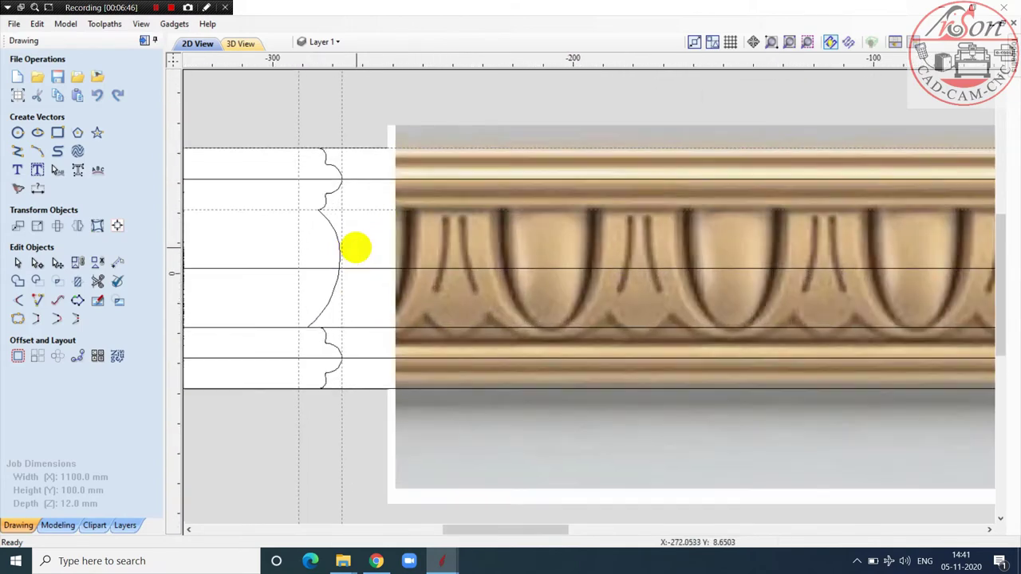
{"action": "scroll", "coordinate": [591, 271], "scroll_direction": "up", "scroll_amount": 3}
{"action": "scroll", "coordinate": [594, 281], "scroll_direction": "up", "scroll_amount": 1}
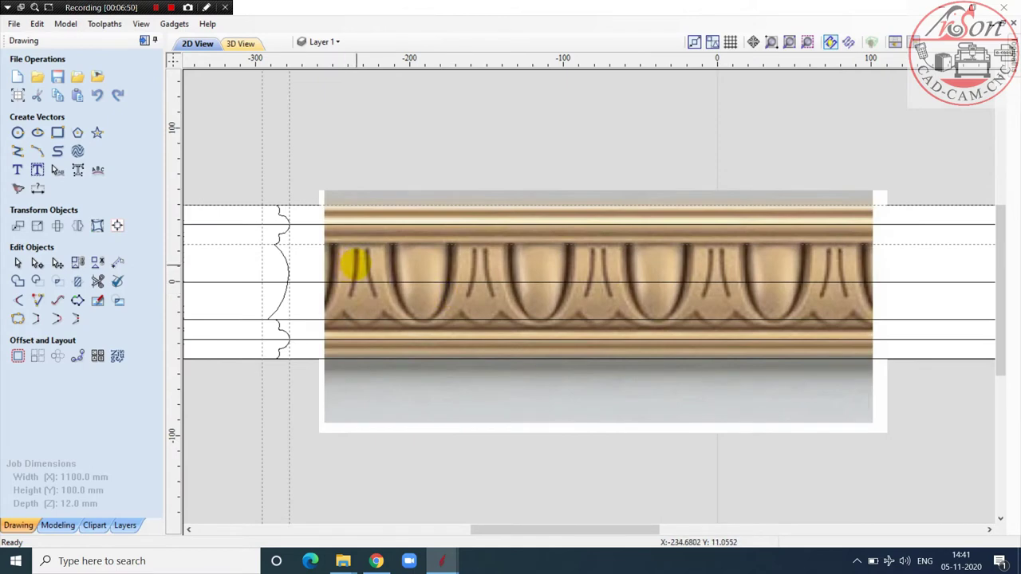
{"action": "scroll", "coordinate": [355, 269], "scroll_direction": "up", "scroll_amount": 1}
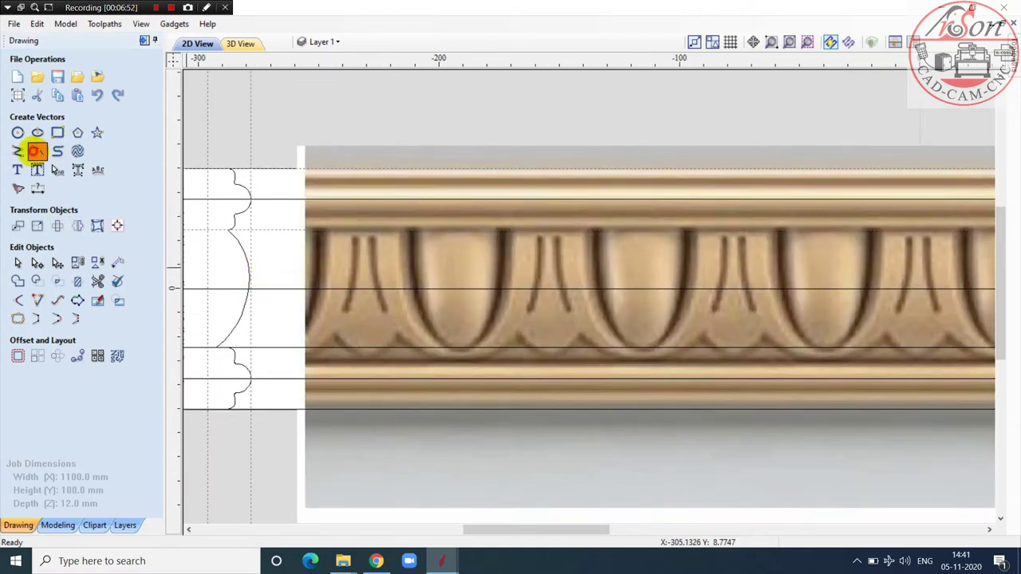
{"action": "left_click", "coordinate": [37, 151]}
{"action": "scroll", "coordinate": [355, 249], "scroll_direction": "up", "scroll_amount": 2}
{"action": "scroll", "coordinate": [355, 249], "scroll_direction": "up", "scroll_amount": 2}
{"action": "left_click", "coordinate": [372, 227]}
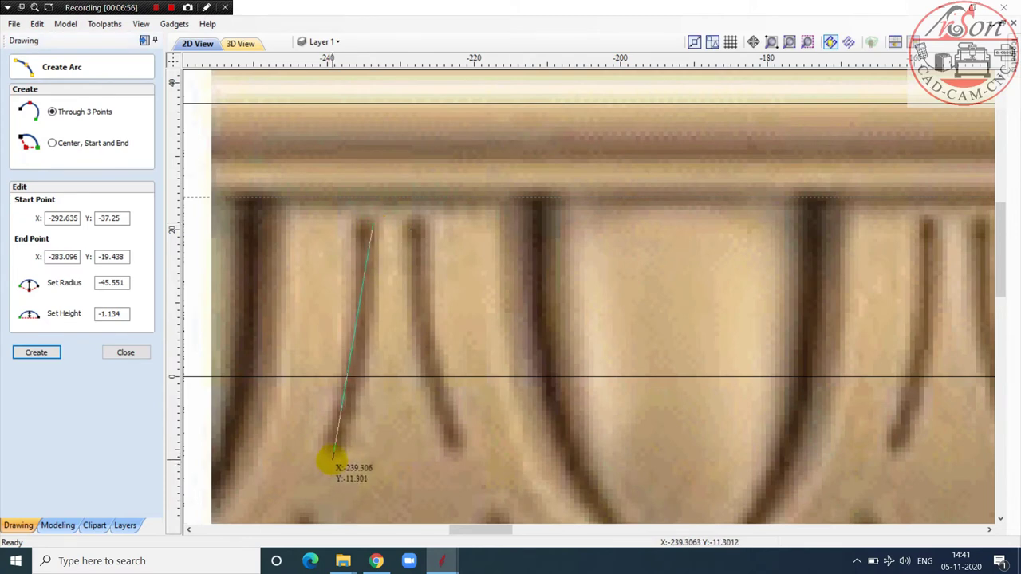
{"action": "left_click", "coordinate": [329, 463]}
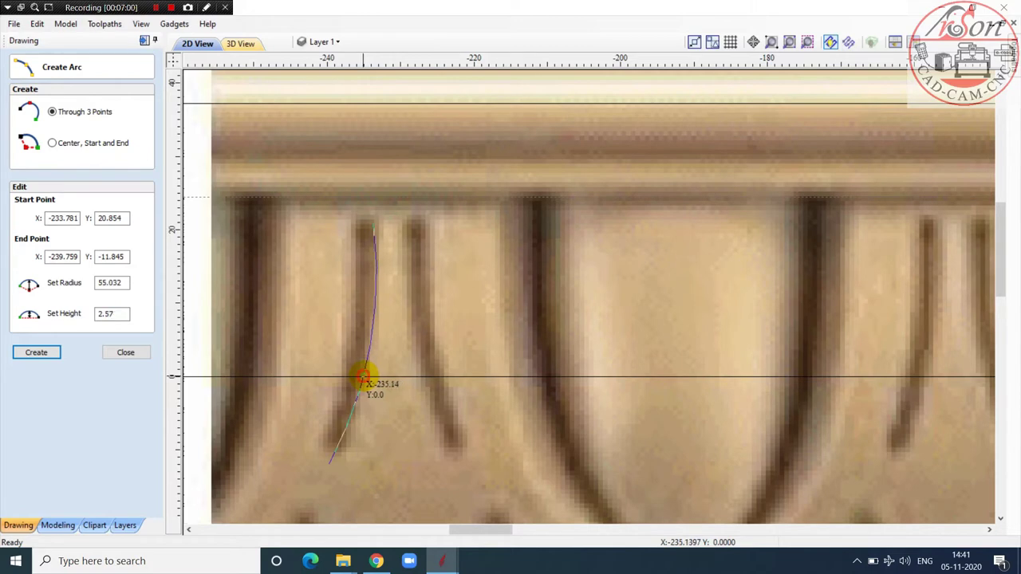
{"action": "left_click", "coordinate": [363, 379]}
{"action": "scroll", "coordinate": [363, 379], "scroll_direction": "down", "scroll_amount": 2}
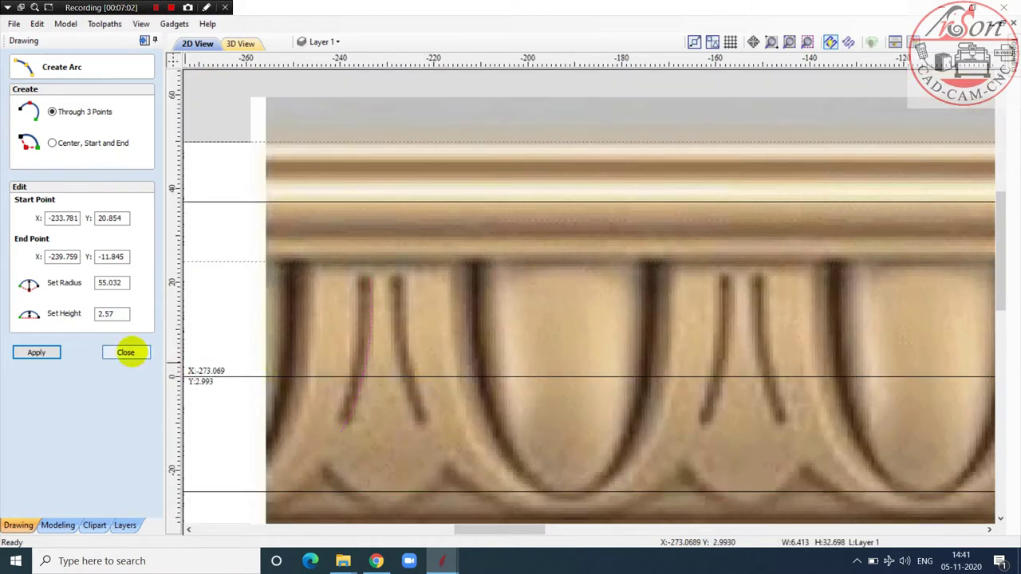
{"action": "left_click", "coordinate": [125, 352]}
Step: Copy the arc about 2.7 mm to the left onto the groove's other edge and join the two arcs' upper ends with a curve
{"action": "scroll", "coordinate": [371, 348], "scroll_direction": "up", "scroll_amount": 2}
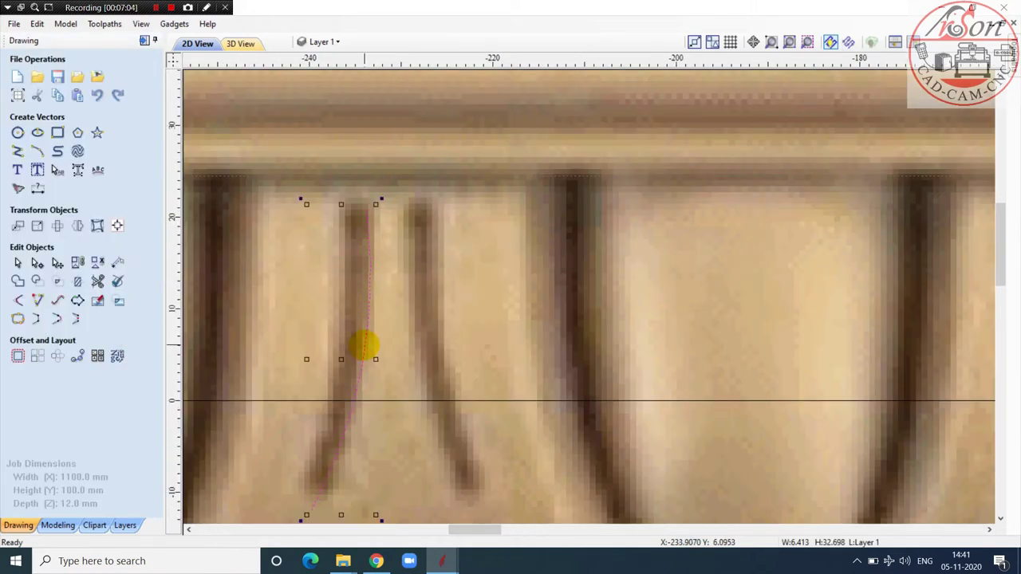
{"action": "left_click_drag", "start_coordinate": [363, 344], "coordinate": [340, 343]}
{"action": "scroll", "coordinate": [372, 330], "scroll_direction": "down", "scroll_amount": 4}
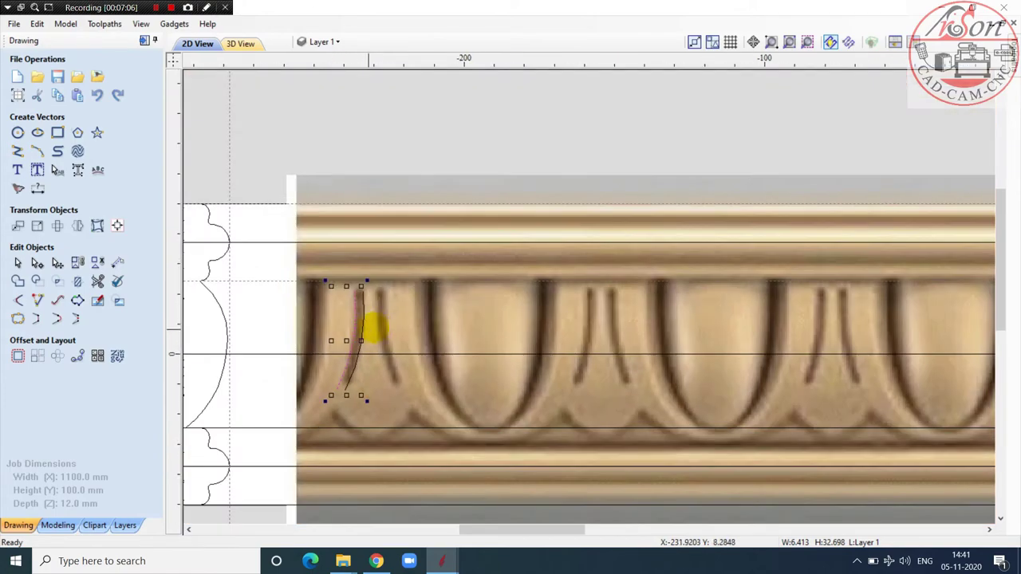
{"action": "scroll", "coordinate": [389, 274], "scroll_direction": "up", "scroll_amount": 2}
{"action": "scroll", "coordinate": [389, 274], "scroll_direction": "up", "scroll_amount": 3}
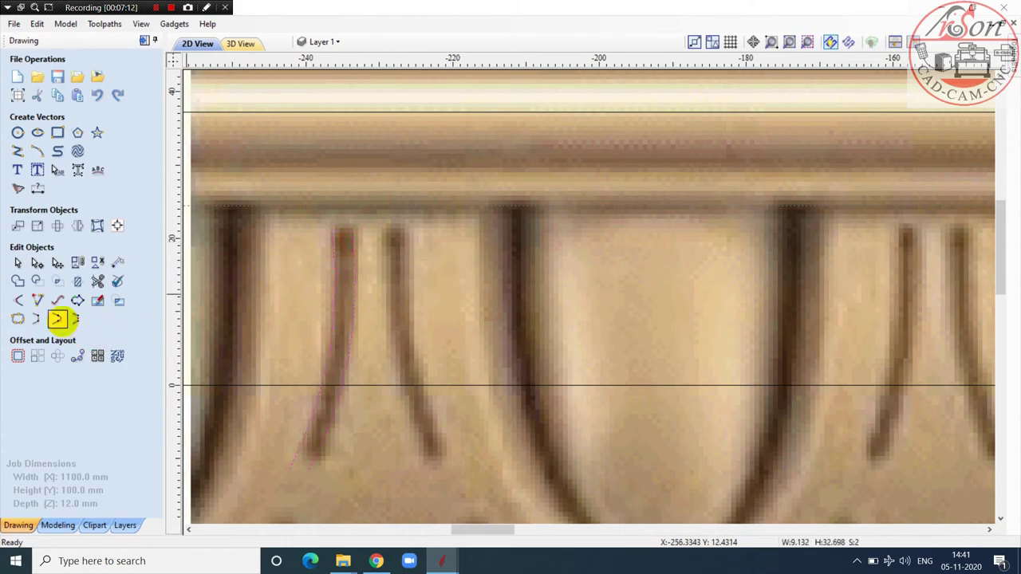
Step: Lower and reshape the groove outline's rounded upper end with its nodes and curve handles to fit the bitmap
{"action": "left_click", "coordinate": [37, 263]}
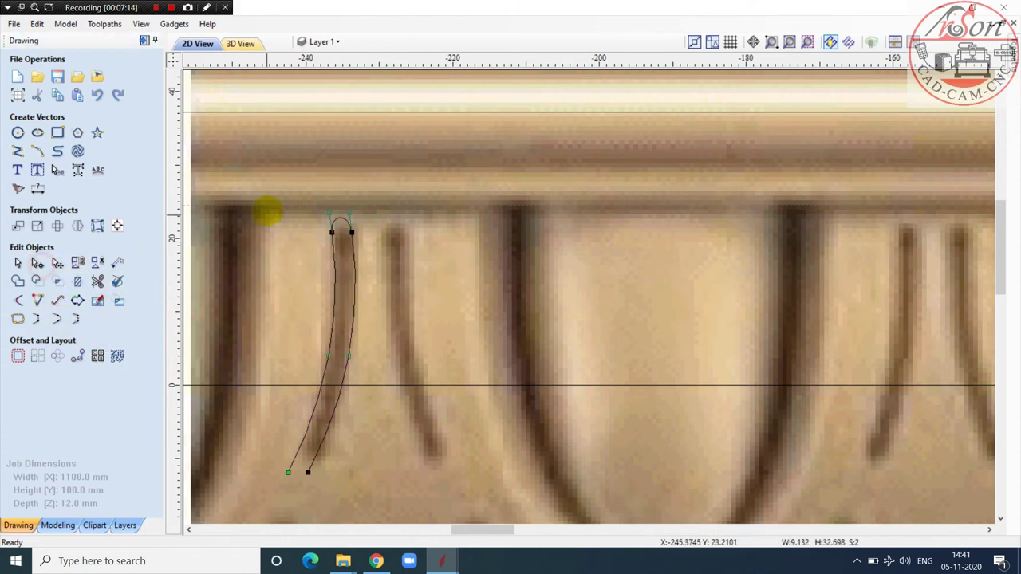
{"action": "scroll", "coordinate": [342, 221], "scroll_direction": "up", "scroll_amount": 5}
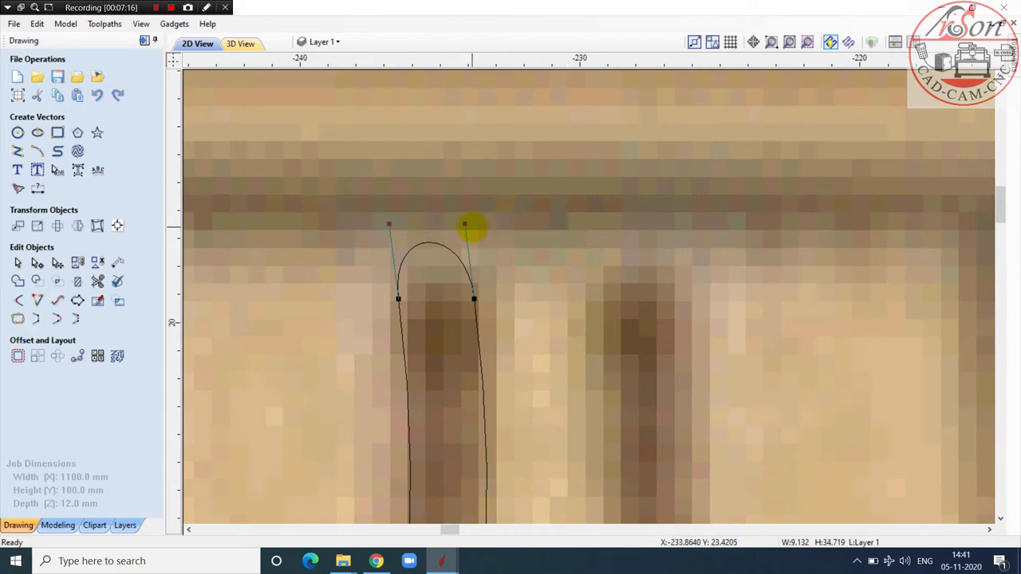
{"action": "left_click_drag", "start_coordinate": [465, 224], "coordinate": [470, 254]}
{"action": "scroll", "coordinate": [412, 300], "scroll_direction": "up", "scroll_amount": 1}
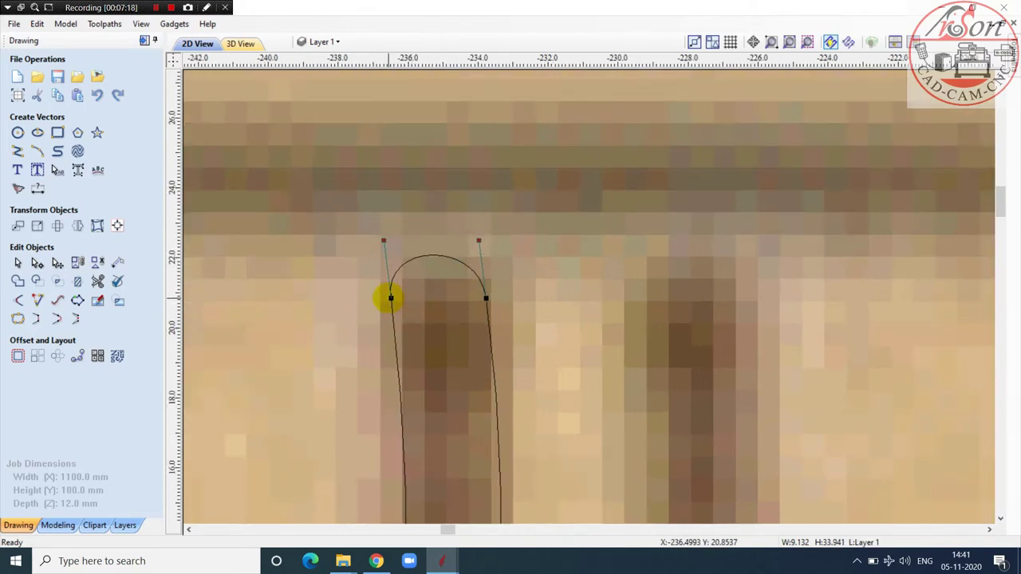
{"action": "left_click_drag", "start_coordinate": [391, 298], "coordinate": [394, 329]}
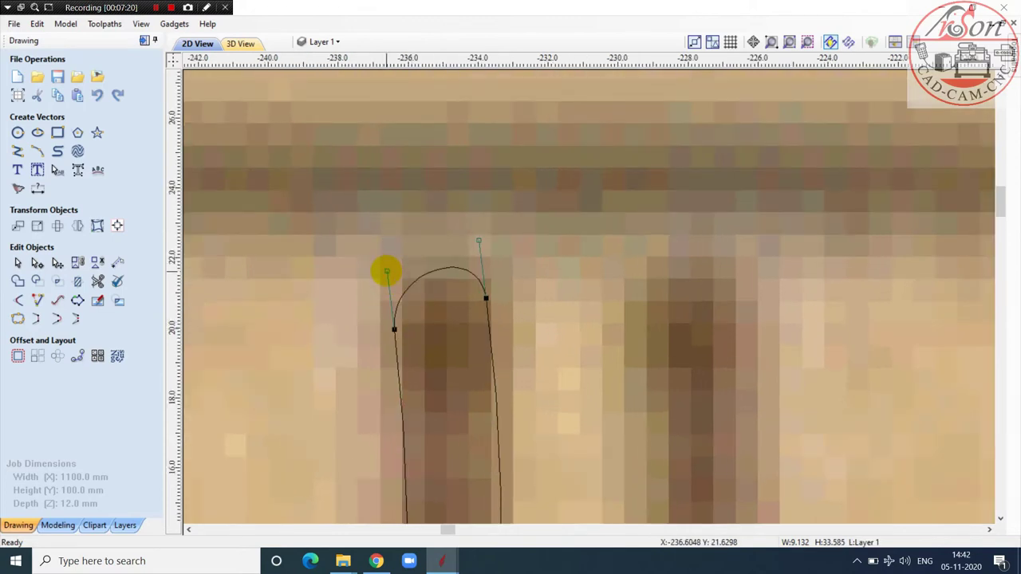
{"action": "left_click_drag", "start_coordinate": [387, 272], "coordinate": [383, 239]}
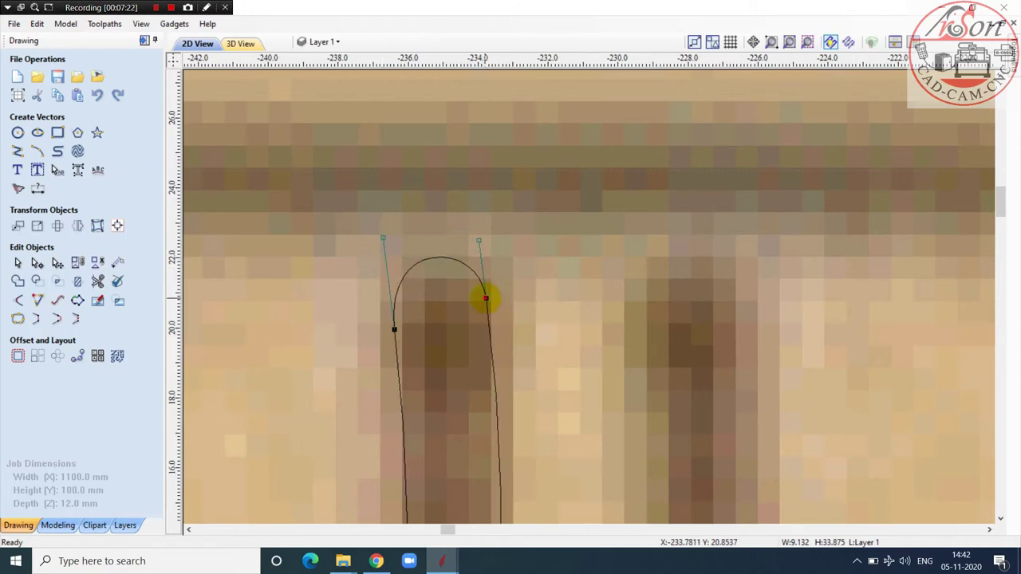
{"action": "left_click_drag", "start_coordinate": [486, 299], "coordinate": [486, 319]}
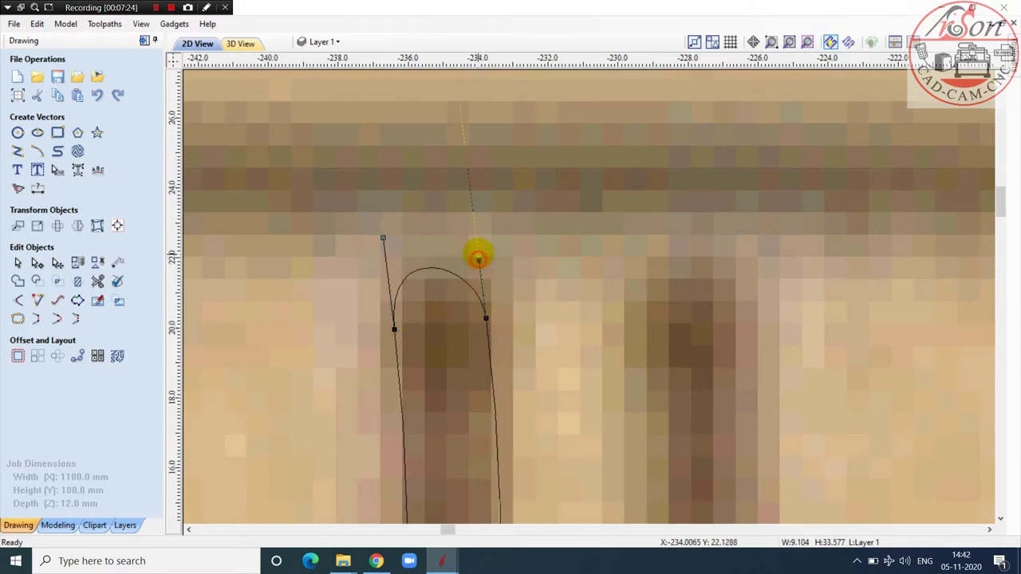
Step: Move the groove outline's two lower end nodes up and to the right to fit the groove's lower end
{"action": "scroll", "coordinate": [503, 270], "scroll_direction": "down", "scroll_amount": 5}
{"action": "scroll", "coordinate": [493, 362], "scroll_direction": "up", "scroll_amount": 5}
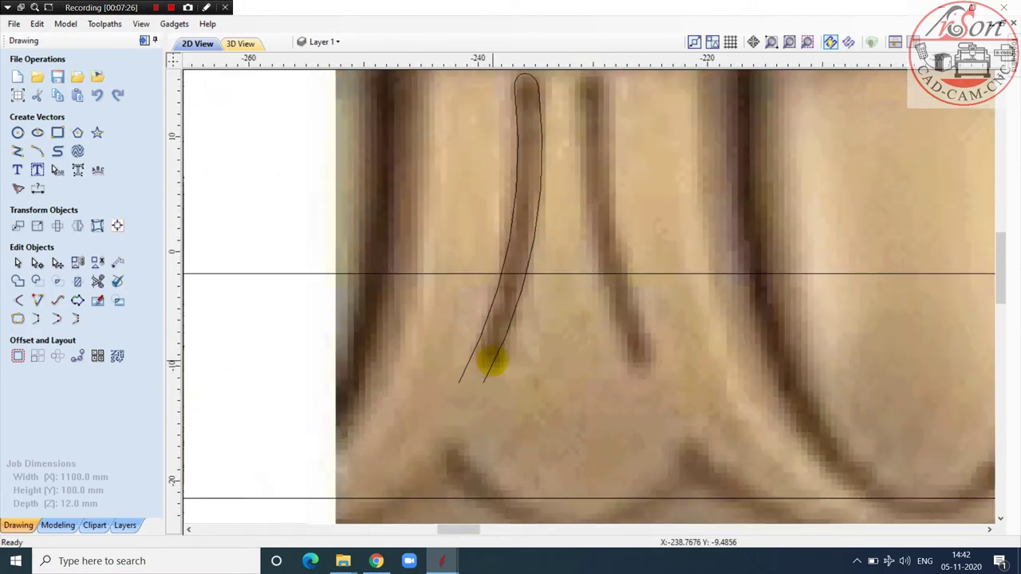
{"action": "left_click", "coordinate": [491, 360]}
{"action": "left_click", "coordinate": [38, 264]}
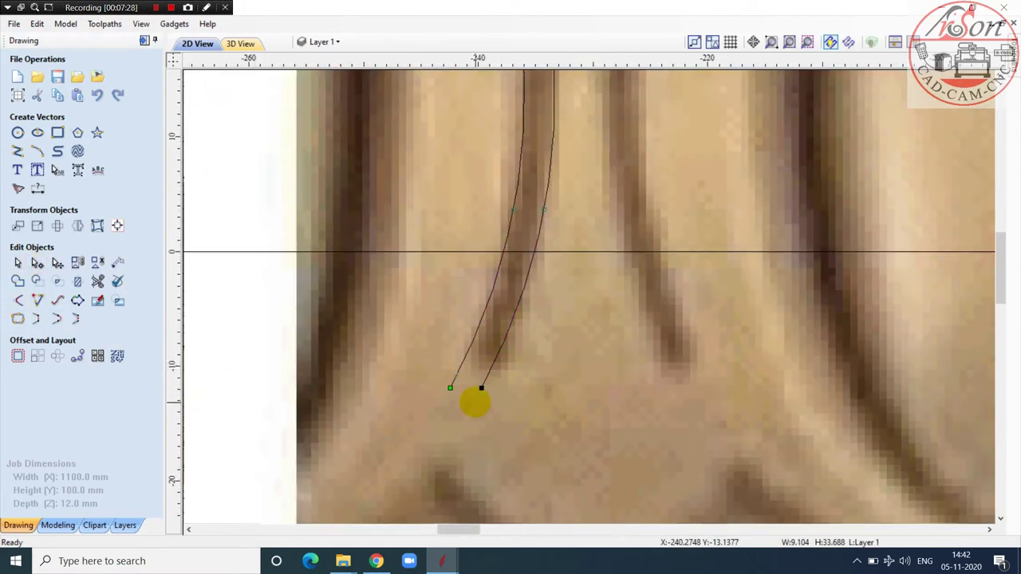
{"action": "left_click_drag", "start_coordinate": [493, 364], "coordinate": [465, 379]}
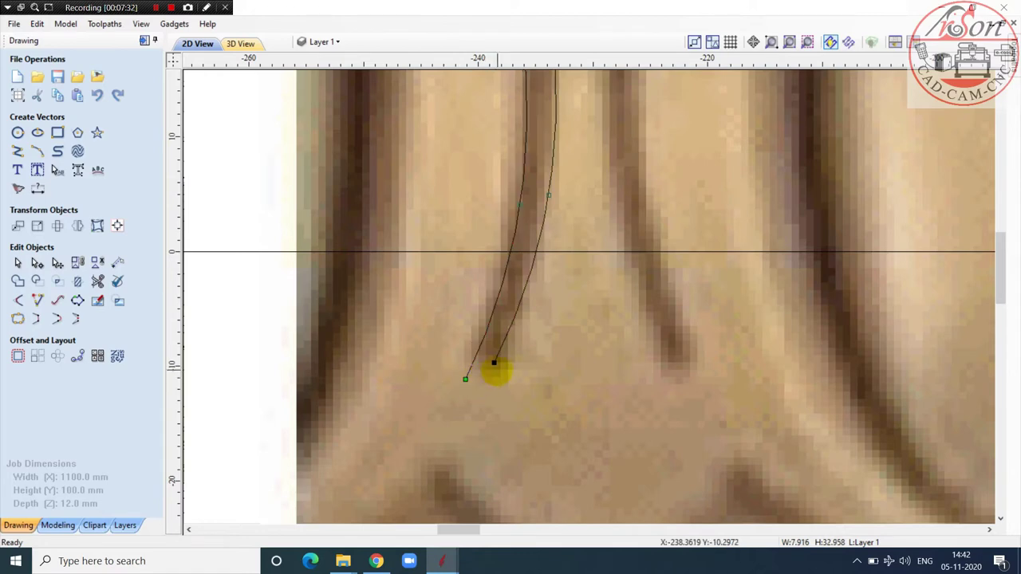
Step: Refine the first groove outline's right edge with its curve handle and lower end node to fit the bitmap
{"action": "scroll", "coordinate": [506, 346], "scroll_direction": "down", "scroll_amount": 1}
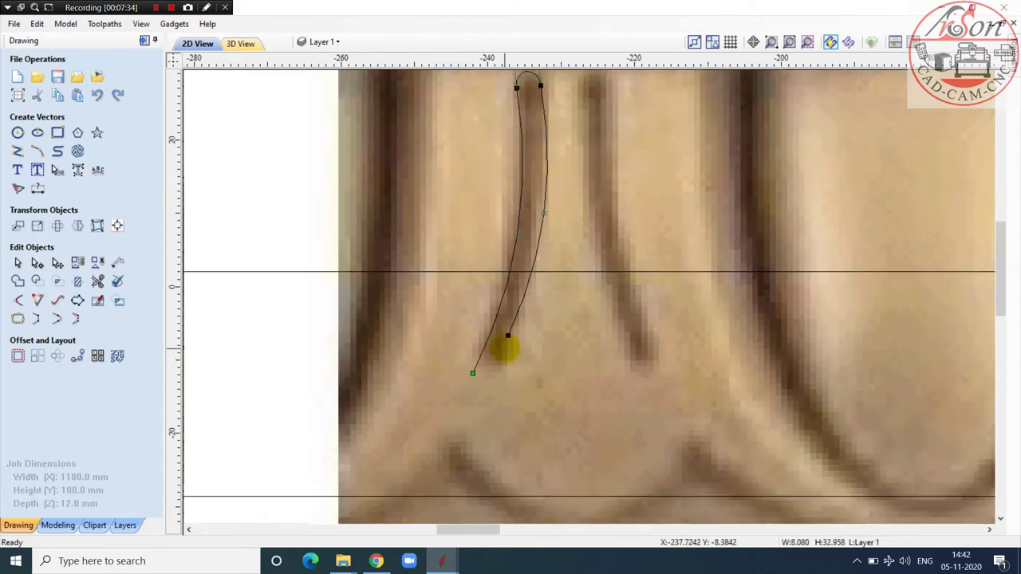
{"action": "scroll", "coordinate": [537, 241], "scroll_direction": "up", "scroll_amount": 1}
{"action": "scroll", "coordinate": [537, 241], "scroll_direction": "up", "scroll_amount": 3}
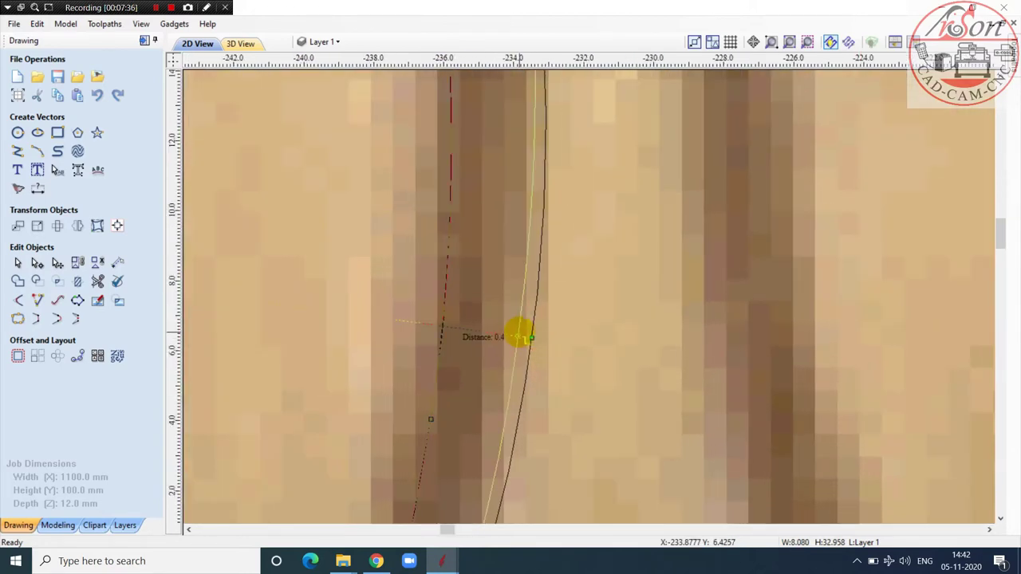
{"action": "scroll", "coordinate": [566, 298], "scroll_direction": "down", "scroll_amount": 3}
{"action": "scroll", "coordinate": [518, 443], "scroll_direction": "up", "scroll_amount": 2}
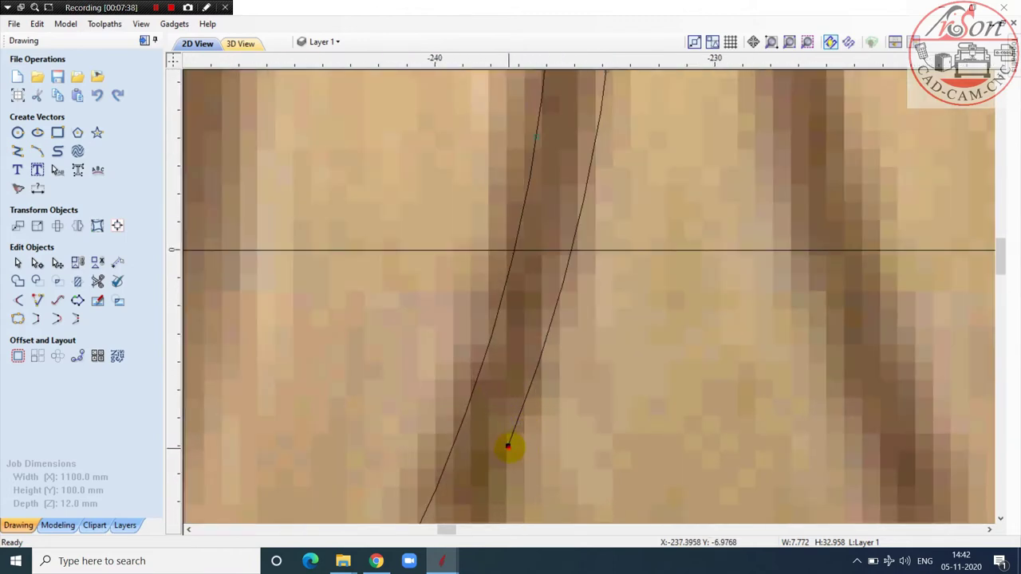
{"action": "scroll", "coordinate": [507, 445], "scroll_direction": "down", "scroll_amount": 3}
Step: Close the groove outline's lower end with a smooth curve and move its two lower nodes up and right to fit the groove
{"action": "left_click", "coordinate": [498, 433]}
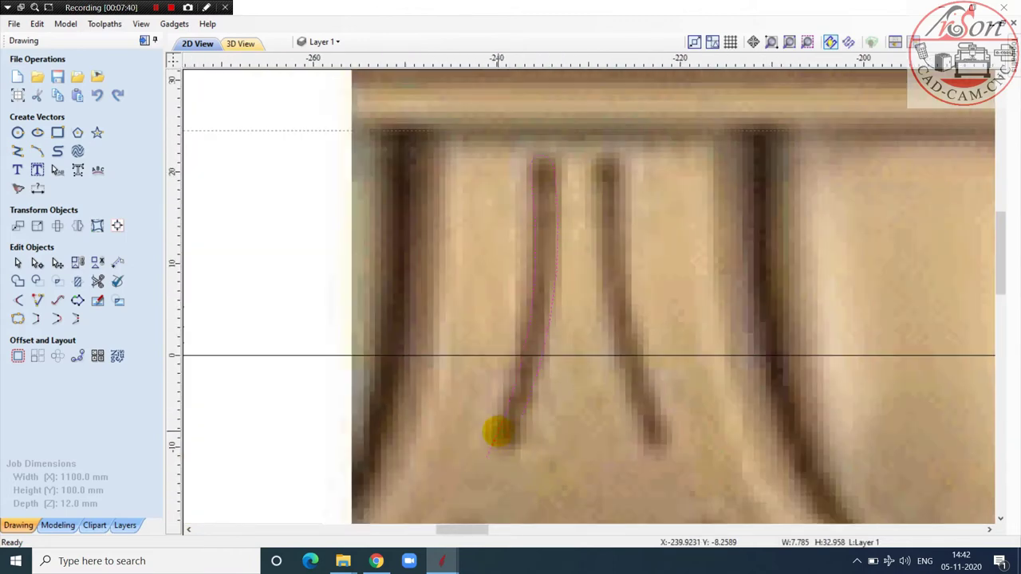
{"action": "left_click", "coordinate": [58, 318]}
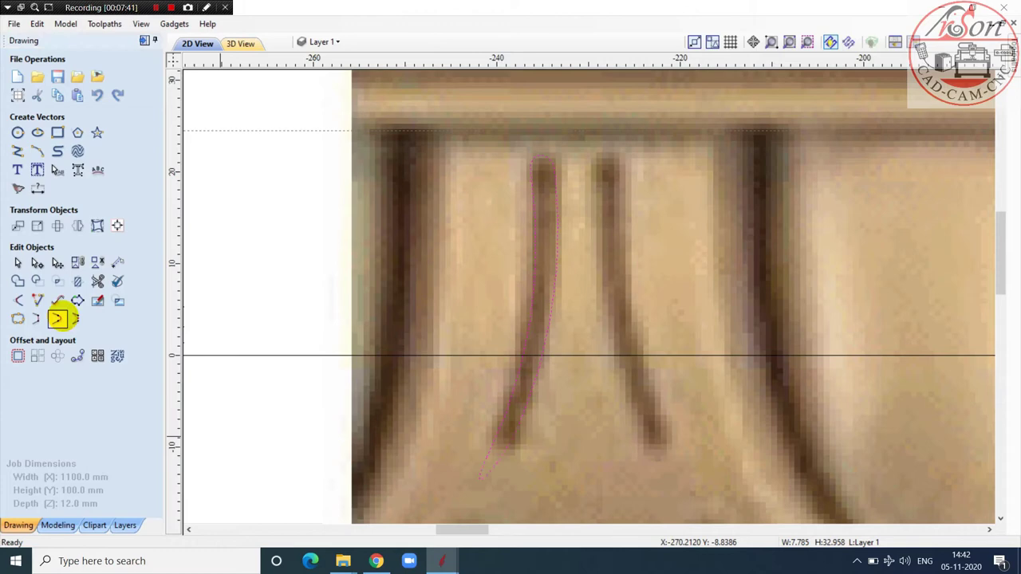
{"action": "left_click", "coordinate": [36, 262]}
{"action": "scroll", "coordinate": [469, 484], "scroll_direction": "up", "scroll_amount": 2}
{"action": "scroll", "coordinate": [541, 485], "scroll_direction": "up", "scroll_amount": 1}
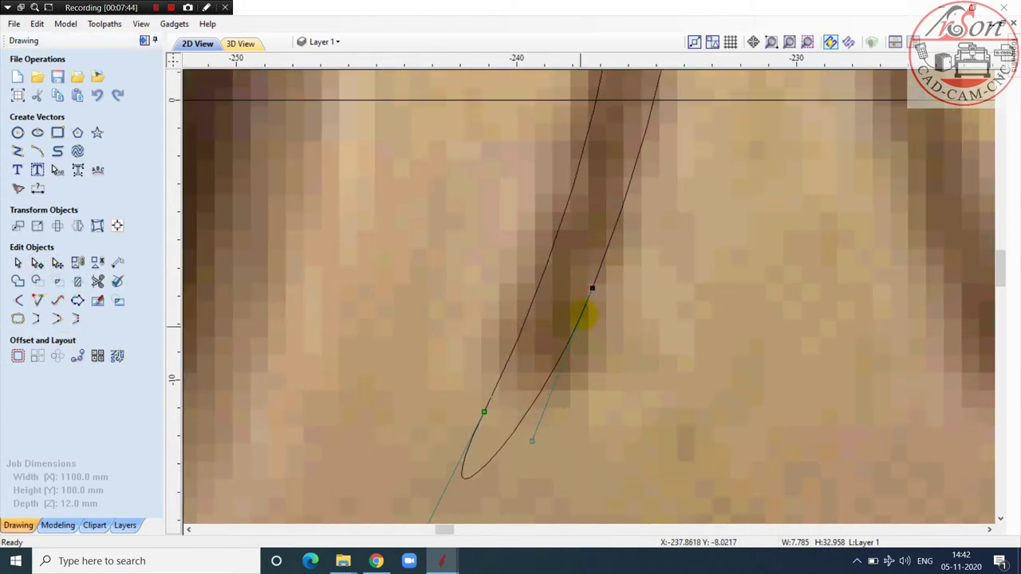
{"action": "left_click_drag", "start_coordinate": [592, 289], "coordinate": [614, 230]}
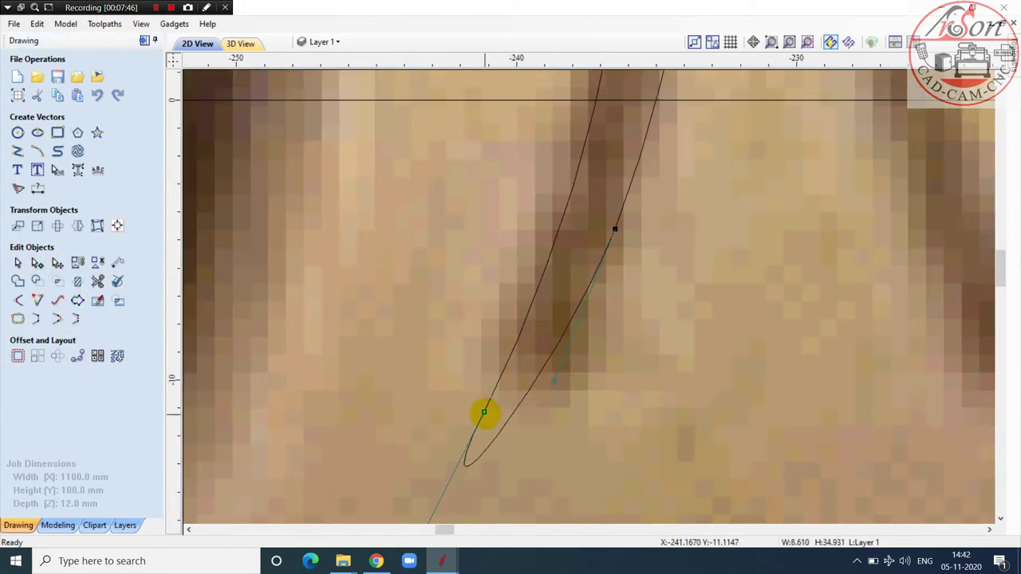
{"action": "left_click_drag", "start_coordinate": [485, 413], "coordinate": [530, 304]}
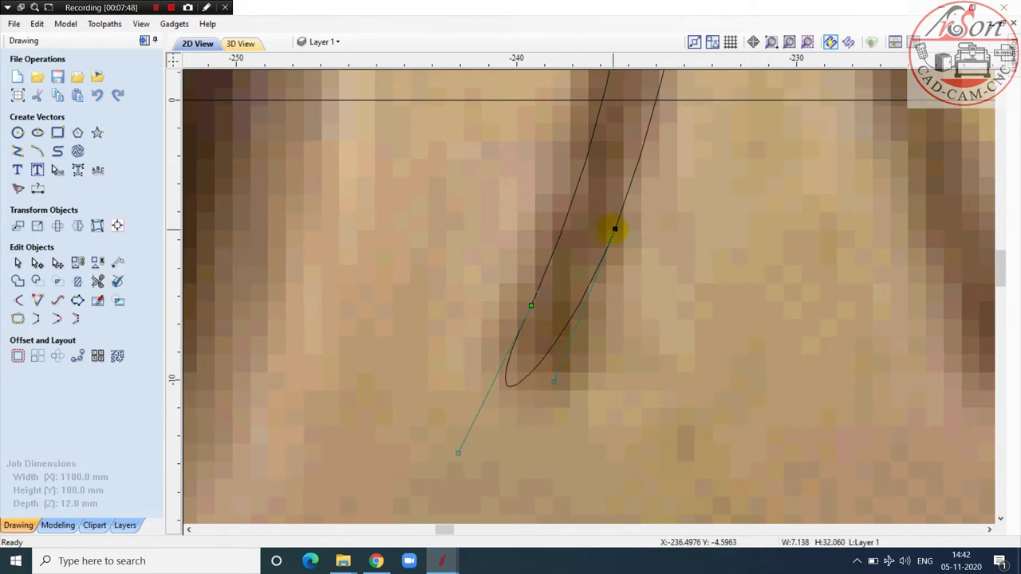
{"action": "scroll", "coordinate": [611, 257], "scroll_direction": "down", "scroll_amount": 5}
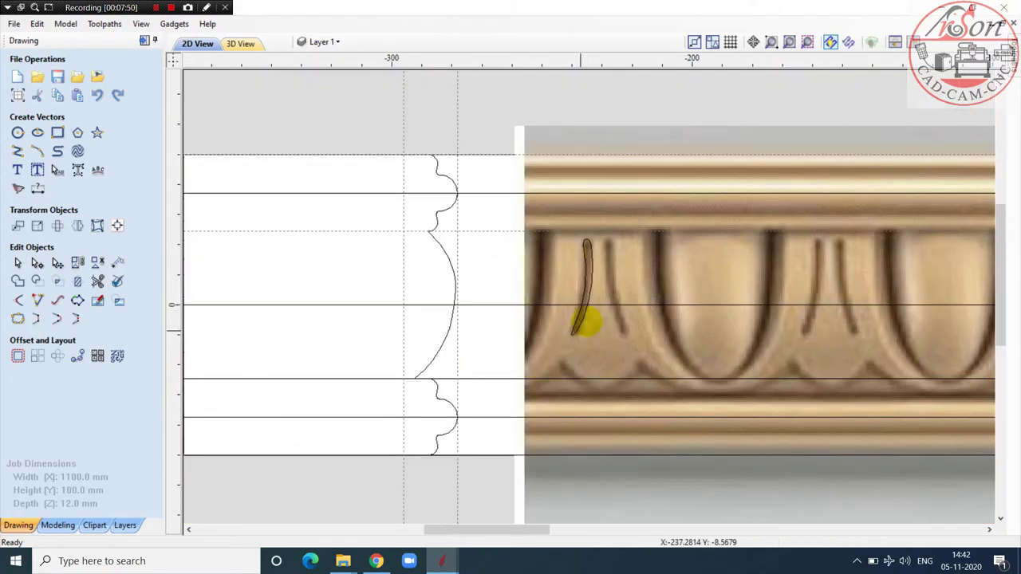
Step: Create a mirrored copy of the closed groove outline on its right side
{"action": "scroll", "coordinate": [599, 253], "scroll_direction": "up", "scroll_amount": 2}
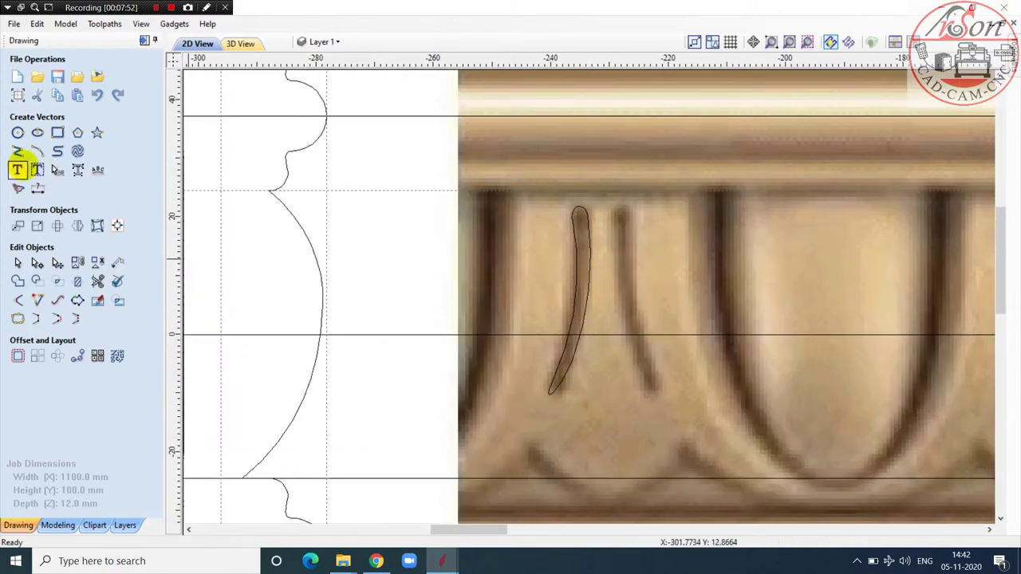
{"action": "left_click", "coordinate": [18, 150]}
{"action": "key", "text": "Escape"}
{"action": "left_click", "coordinate": [588, 228]}
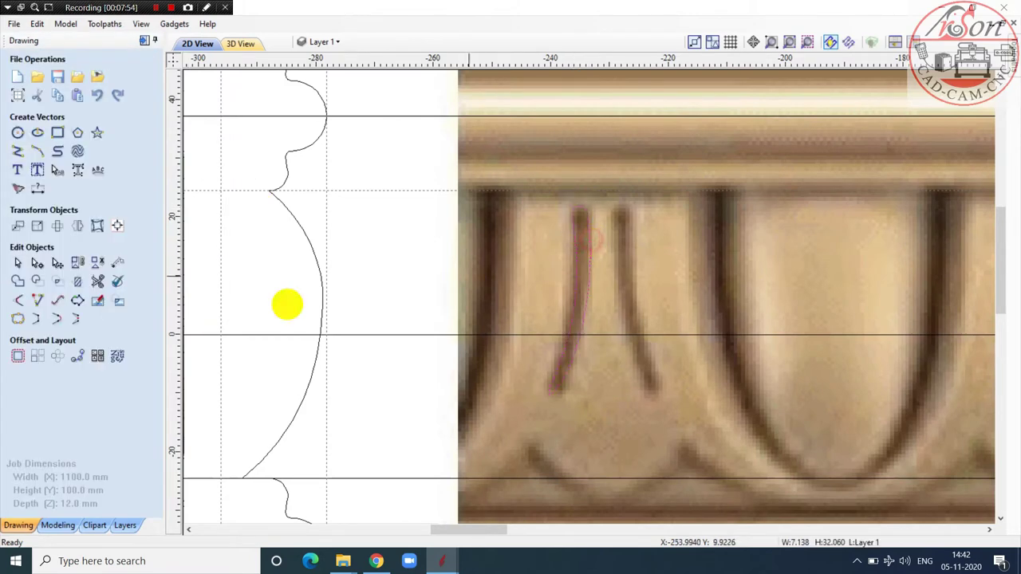
{"action": "left_click", "coordinate": [76, 226]}
{"action": "left_click", "coordinate": [119, 131]}
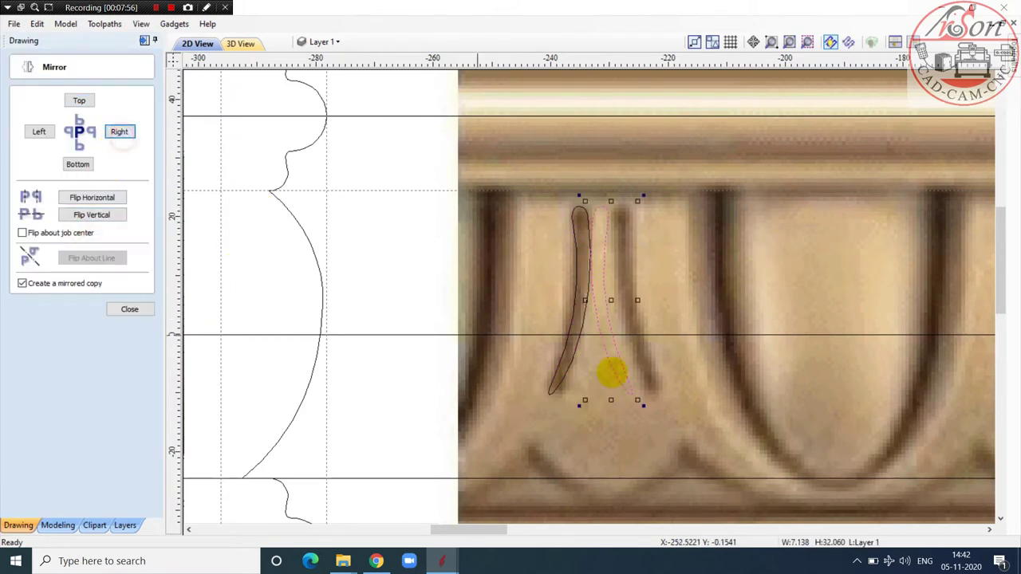
Step: Move the mirrored outline onto the first dart's second groove and nudge it to fit the bitmap
{"action": "scroll", "coordinate": [638, 386], "scroll_direction": "up", "scroll_amount": 2}
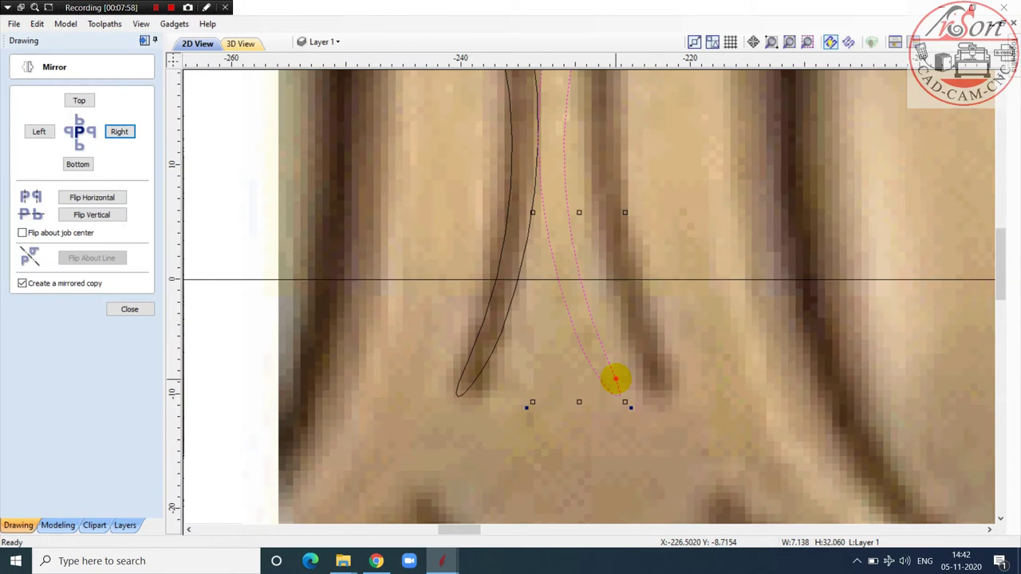
{"action": "scroll", "coordinate": [670, 373], "scroll_direction": "down", "scroll_amount": 3}
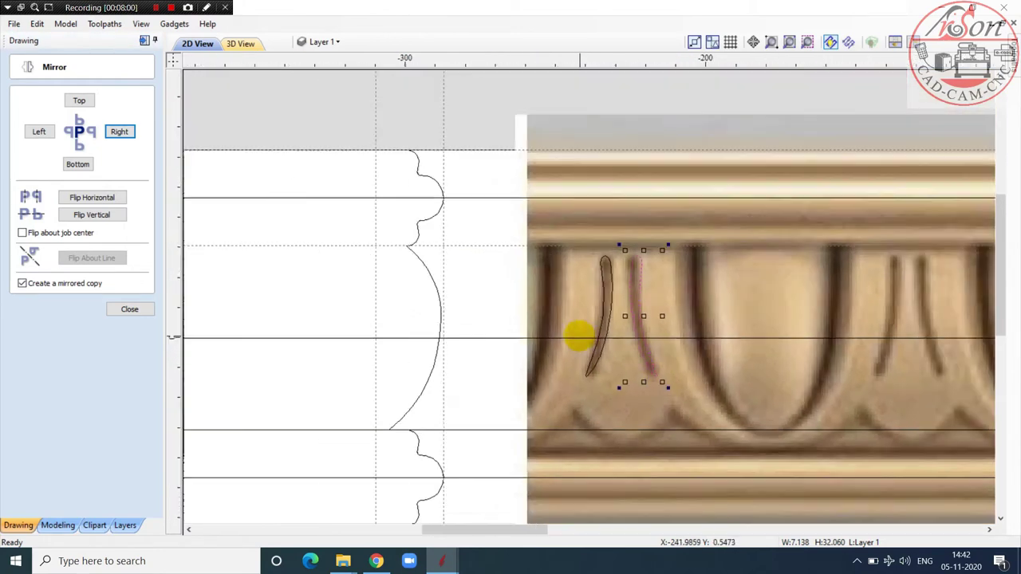
{"action": "scroll", "coordinate": [579, 335], "scroll_direction": "down", "scroll_amount": 1}
{"action": "left_click", "coordinate": [414, 206]}
{"action": "scroll", "coordinate": [643, 308], "scroll_direction": "up", "scroll_amount": 4}
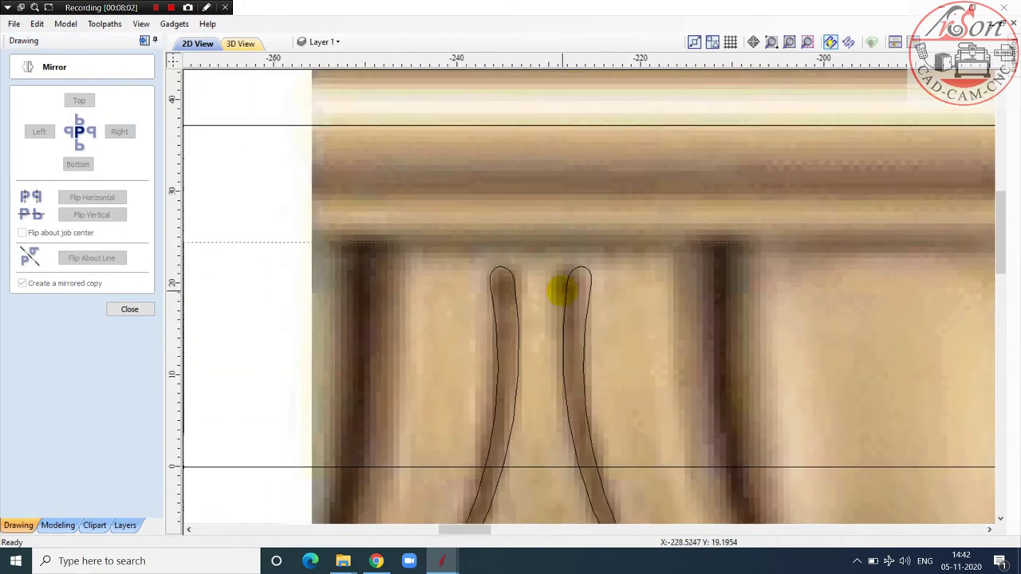
{"action": "scroll", "coordinate": [561, 292], "scroll_direction": "up", "scroll_amount": 2}
{"action": "left_click", "coordinate": [568, 281]}
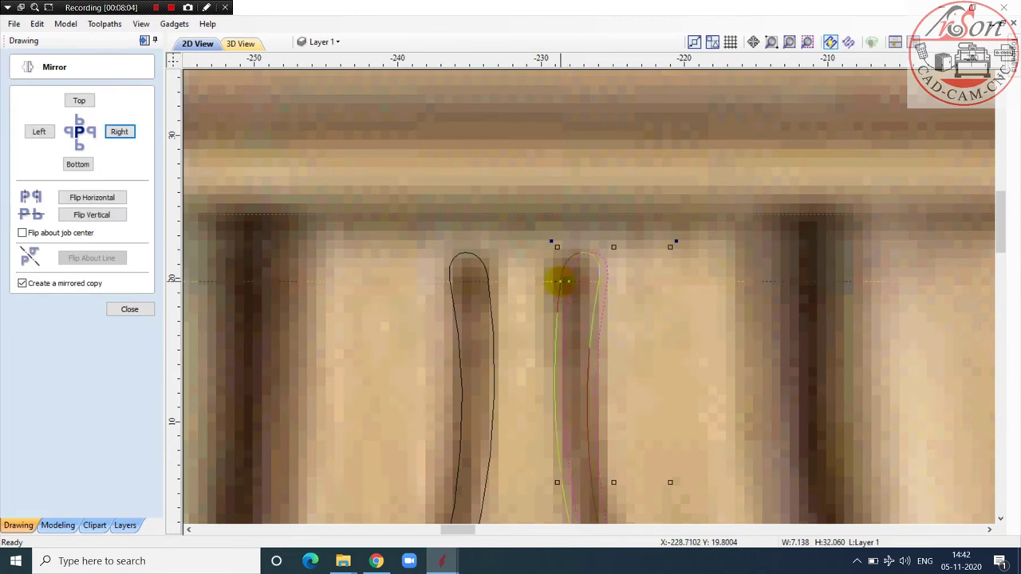
{"action": "scroll", "coordinate": [559, 286], "scroll_direction": "down", "scroll_amount": 5}
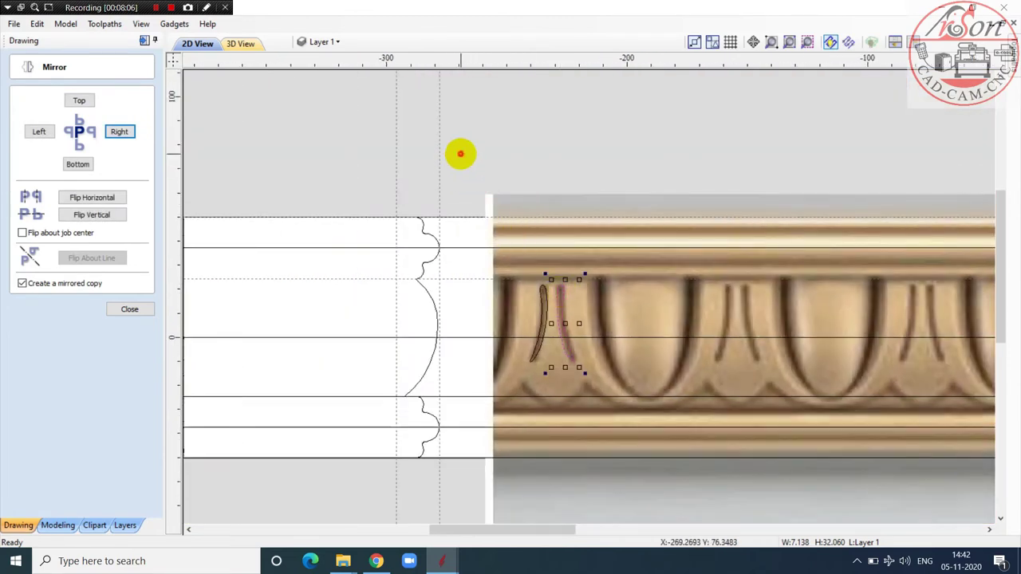
{"action": "left_click", "coordinate": [460, 154]}
Step: Review the groove pair against the repeating egg-and-dart pattern along the moulding and leave the mirror command
{"action": "scroll", "coordinate": [742, 152], "scroll_direction": "down", "scroll_amount": 1}
{"action": "scroll", "coordinate": [615, 315], "scroll_direction": "down", "scroll_amount": 1}
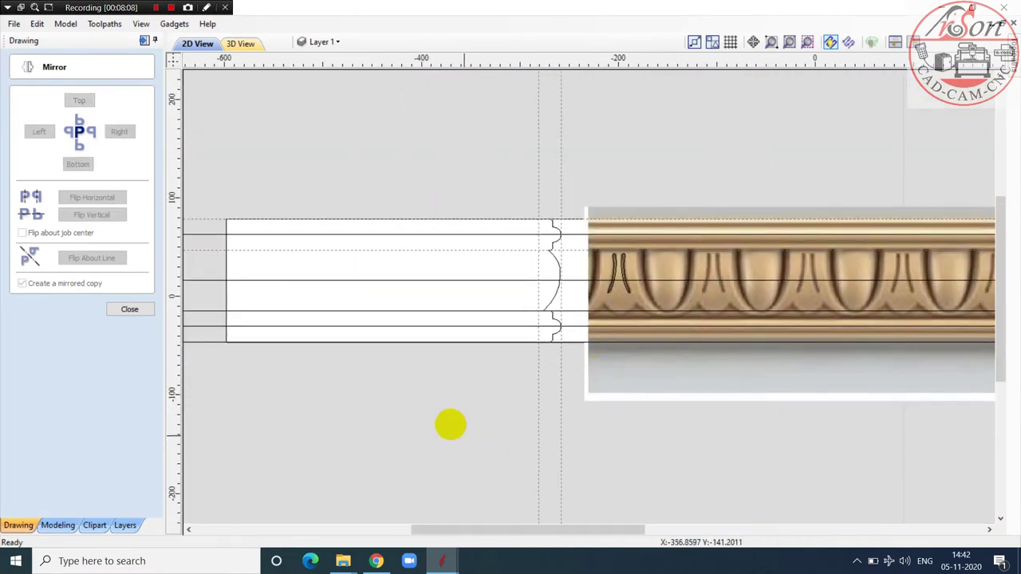
{"action": "scroll", "coordinate": [786, 268], "scroll_direction": "down", "scroll_amount": 2}
{"action": "scroll", "coordinate": [647, 186], "scroll_direction": "up", "scroll_amount": 2}
{"action": "middle_click_drag", "start_coordinate": [658, 167], "coordinate": [732, 186]}
{"action": "scroll", "coordinate": [811, 247], "scroll_direction": "down", "scroll_amount": 1}
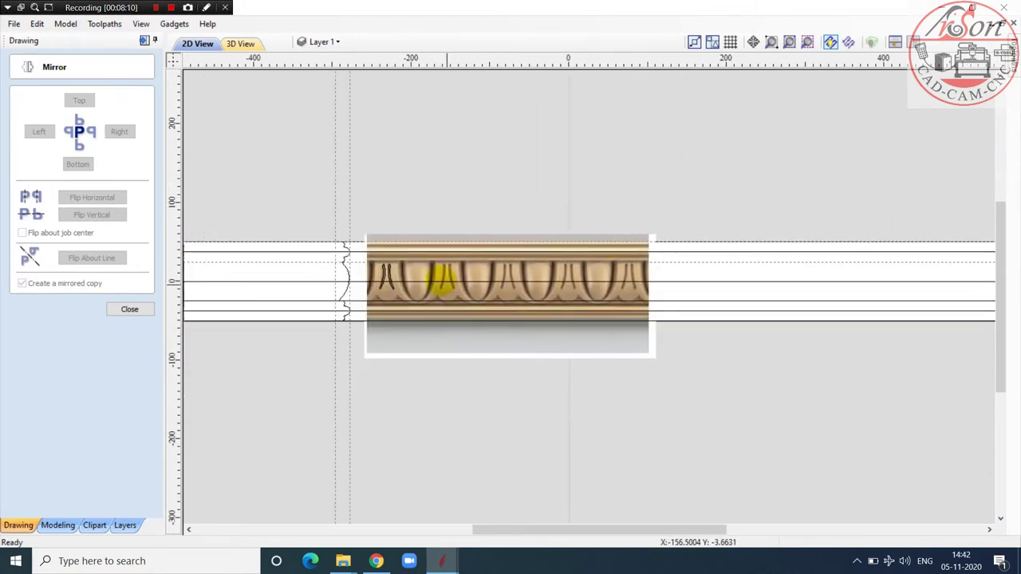
{"action": "scroll", "coordinate": [441, 279], "scroll_direction": "up", "scroll_amount": 1}
{"action": "scroll", "coordinate": [372, 266], "scroll_direction": "up", "scroll_amount": 2}
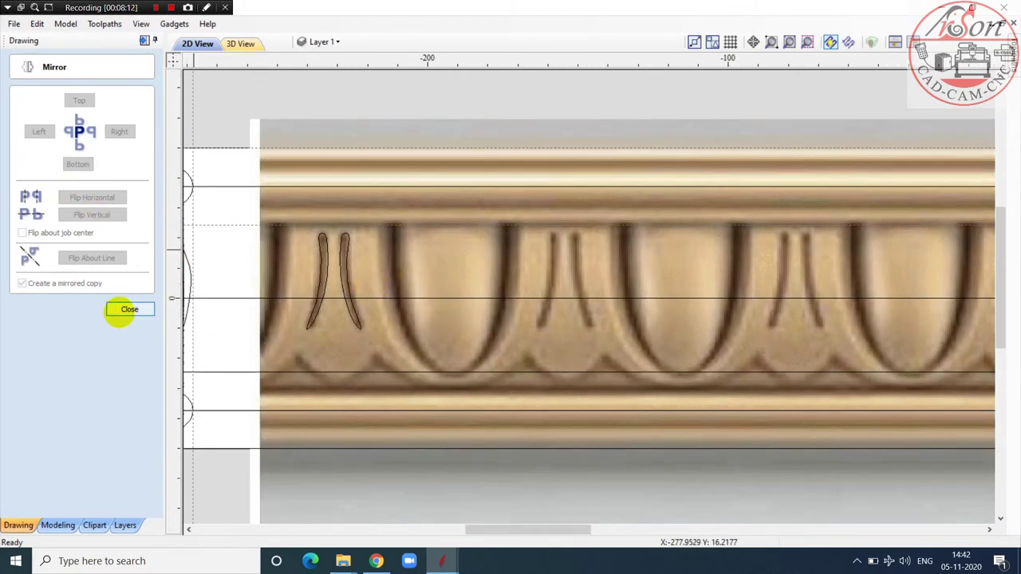
{"action": "left_click", "coordinate": [127, 309]}
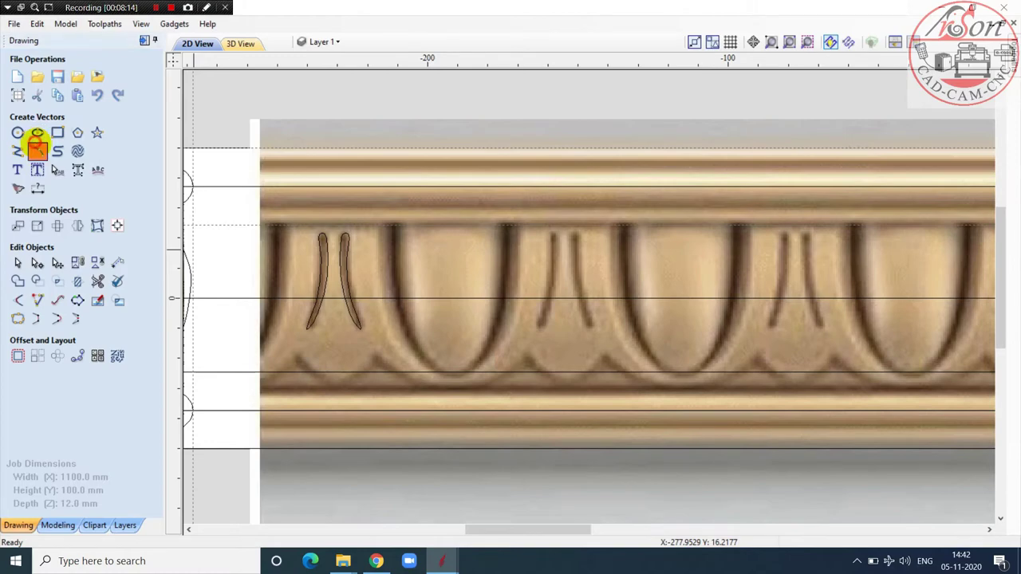
Step: Draw a three-point arc of about 86.7 mm radius down the first full egg's left edge, from Y 24.5 to Y 0
{"action": "left_click", "coordinate": [38, 150]}
{"action": "scroll", "coordinate": [391, 283], "scroll_direction": "down", "scroll_amount": 1}
{"action": "scroll", "coordinate": [387, 319], "scroll_direction": "up", "scroll_amount": 2}
{"action": "scroll", "coordinate": [501, 231], "scroll_direction": "up", "scroll_amount": 1}
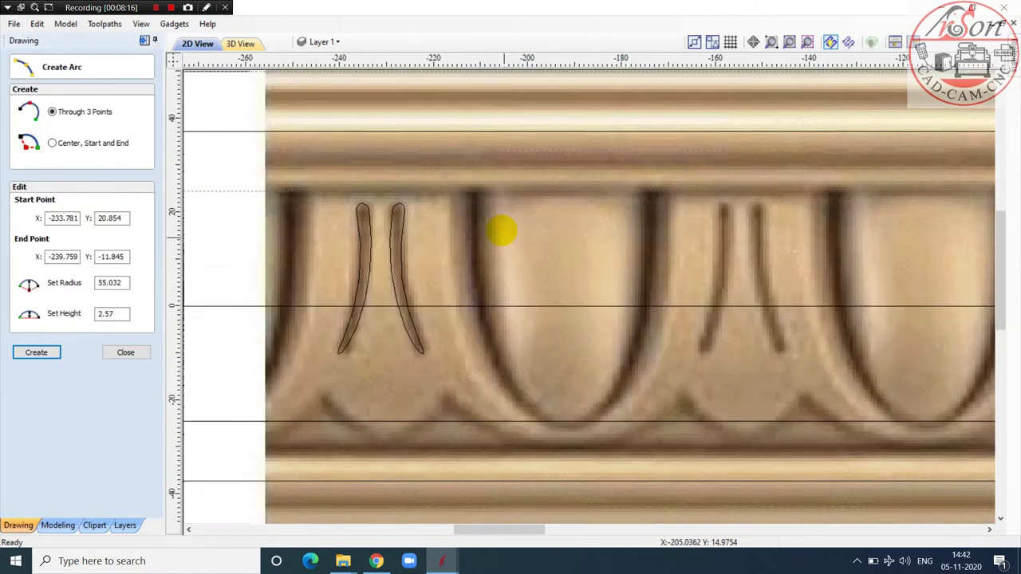
{"action": "left_click", "coordinate": [474, 194]}
{"action": "scroll", "coordinate": [481, 307], "scroll_direction": "up", "scroll_amount": 2}
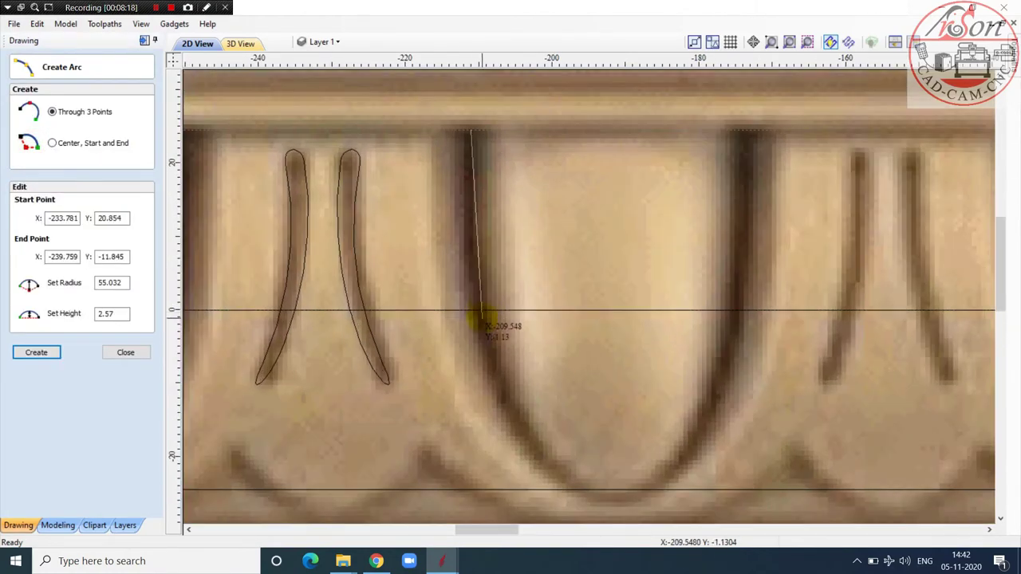
{"action": "left_click", "coordinate": [481, 309]}
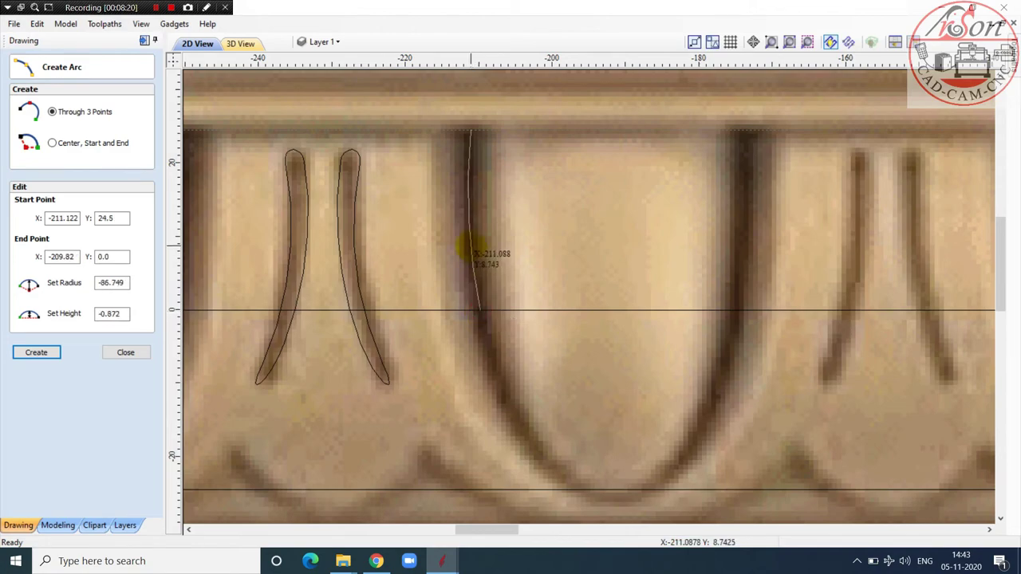
{"action": "left_click", "coordinate": [469, 248]}
{"action": "scroll", "coordinate": [467, 244], "scroll_direction": "down", "scroll_amount": 1}
{"action": "scroll", "coordinate": [520, 388], "scroll_direction": "down", "scroll_amount": 1}
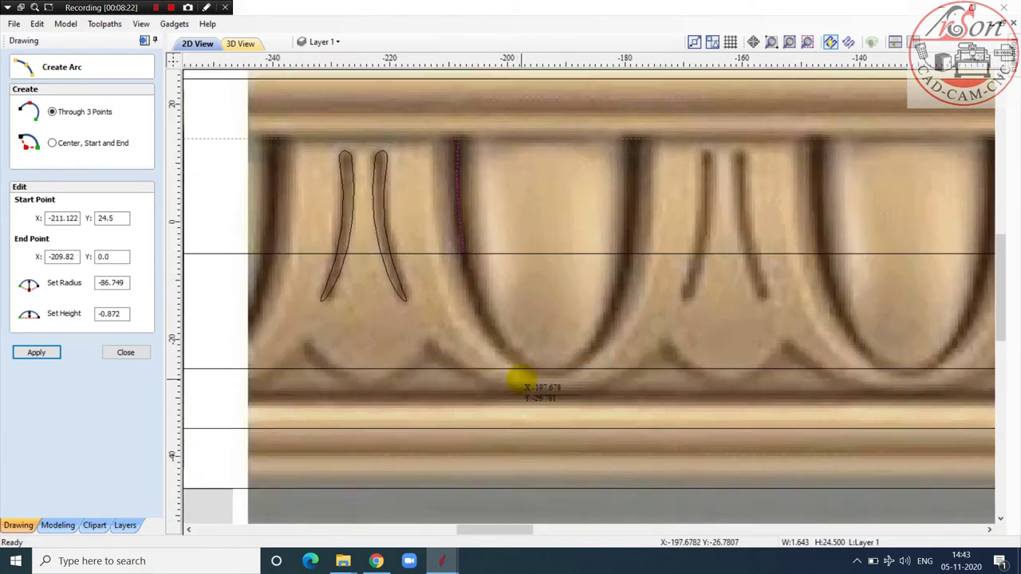
Step: Draw a three-point arc of about 8.5 mm radius and 1.6 mm height around the egg's lower tip, with both ends at Y -24.5
{"action": "scroll", "coordinate": [577, 392], "scroll_direction": "up", "scroll_amount": 2}
{"action": "scroll", "coordinate": [579, 379], "scroll_direction": "up", "scroll_amount": 1}
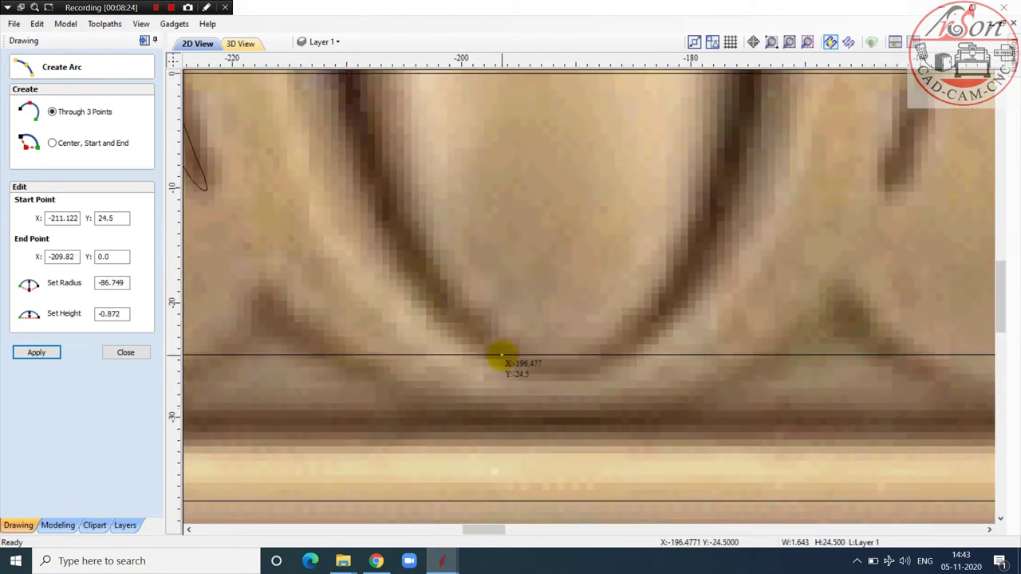
{"action": "left_click", "coordinate": [501, 354]}
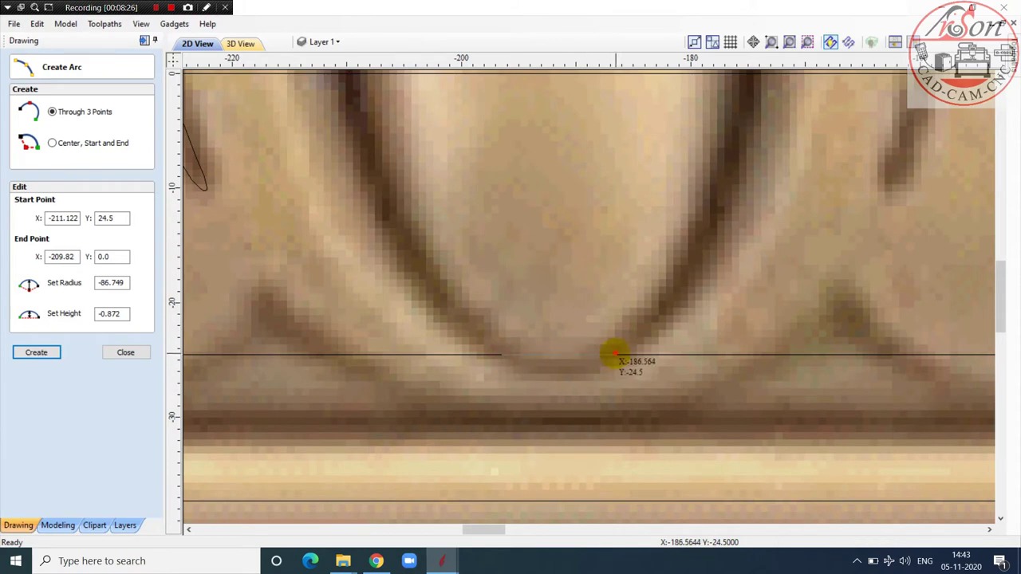
{"action": "left_click", "coordinate": [614, 353]}
{"action": "scroll", "coordinate": [577, 374], "scroll_direction": "up", "scroll_amount": 1}
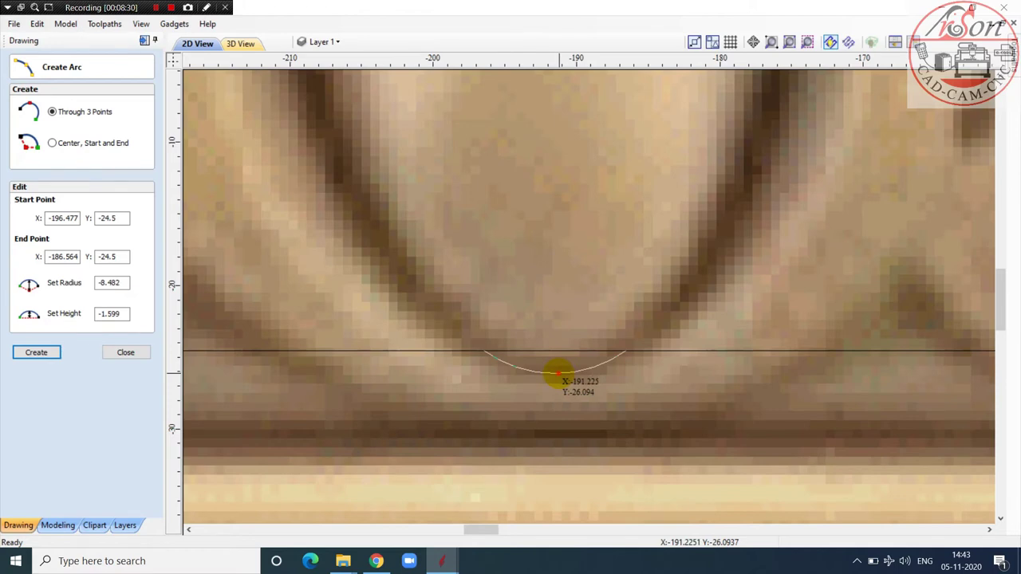
{"action": "left_click", "coordinate": [557, 372]}
{"action": "scroll", "coordinate": [557, 373], "scroll_direction": "down", "scroll_amount": 2}
{"action": "key", "text": "Escape"}
Step: Join the egg's left edge arc and lower tip arc with a smooth curve
{"action": "scroll", "coordinate": [505, 295], "scroll_direction": "up", "scroll_amount": 2}
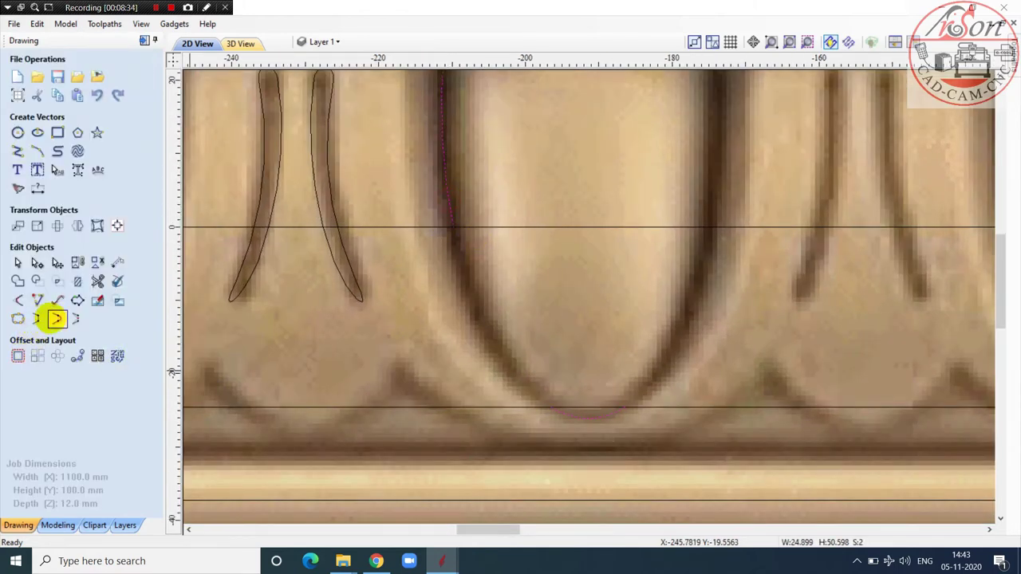
{"action": "scroll", "coordinate": [444, 358], "scroll_direction": "down", "scroll_amount": 6}
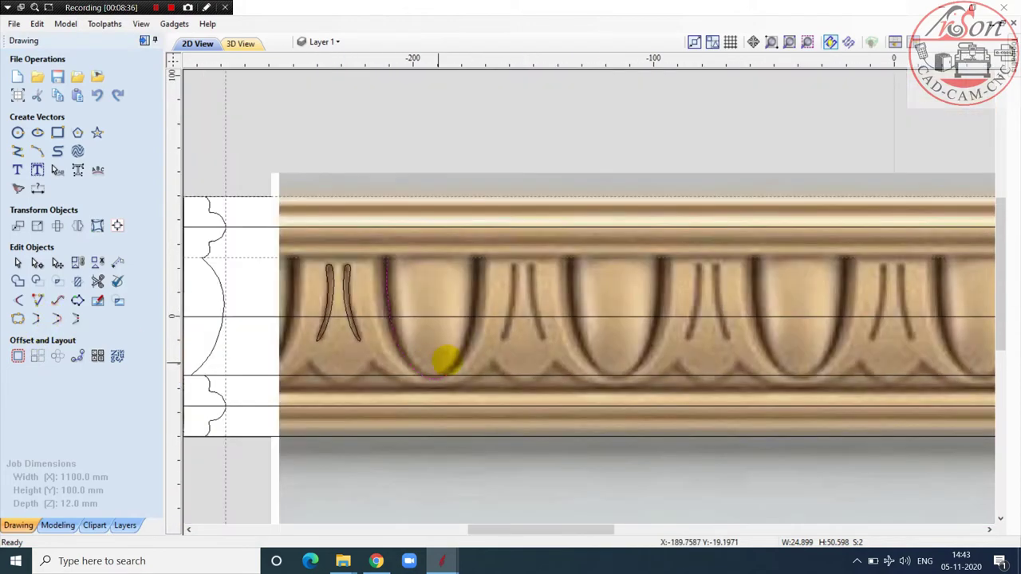
{"action": "left_click", "coordinate": [450, 146]}
Step: Draw a vertical line 265 mm long across the moulding through the second dart, at about X -157.15, and select it
{"action": "scroll", "coordinate": [466, 218], "scroll_direction": "up", "scroll_amount": 2}
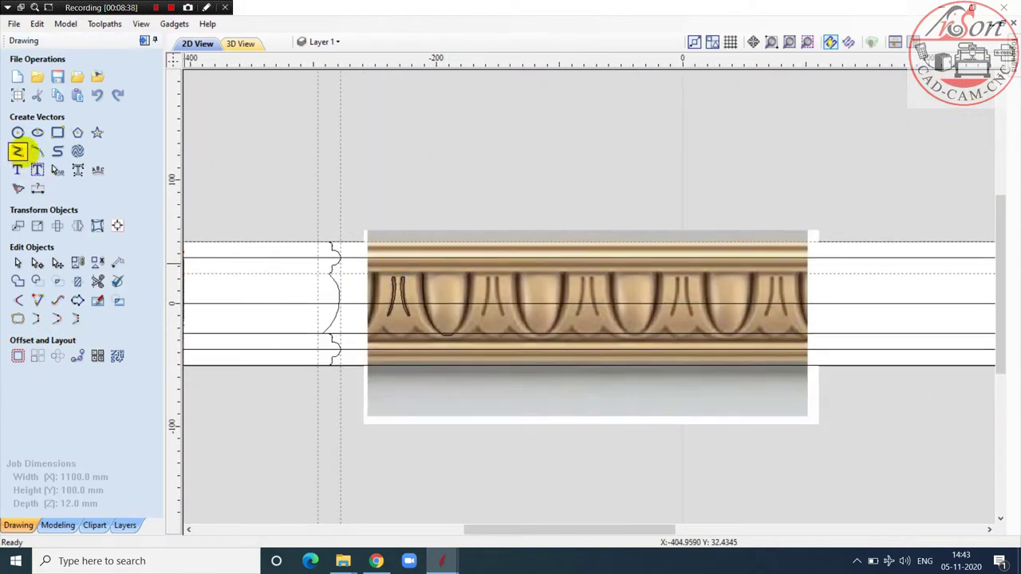
{"action": "left_click", "coordinate": [17, 151]}
{"action": "left_click", "coordinate": [489, 142]}
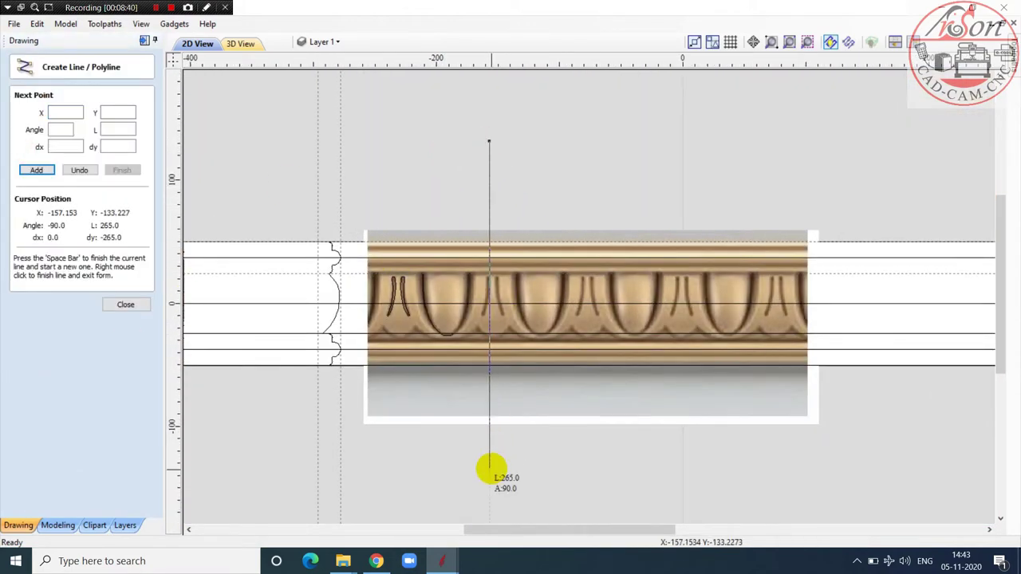
{"action": "left_click", "coordinate": [489, 469]}
{"action": "right_click", "coordinate": [487, 446]}
{"action": "left_click", "coordinate": [488, 430]}
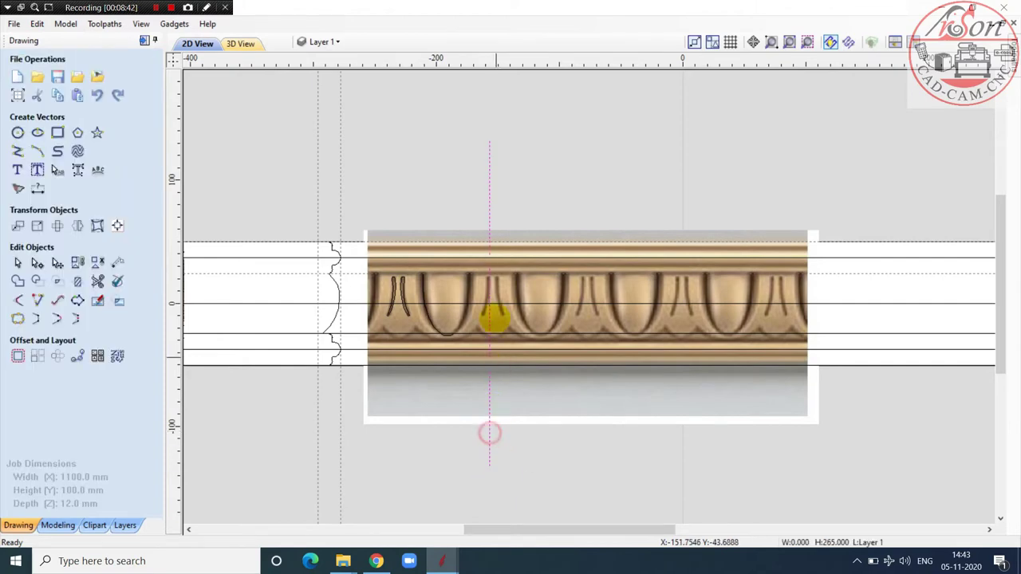
{"action": "scroll", "coordinate": [492, 319], "scroll_direction": "up", "scroll_amount": 3}
{"action": "scroll", "coordinate": [411, 409], "scroll_direction": "up", "scroll_amount": 4}
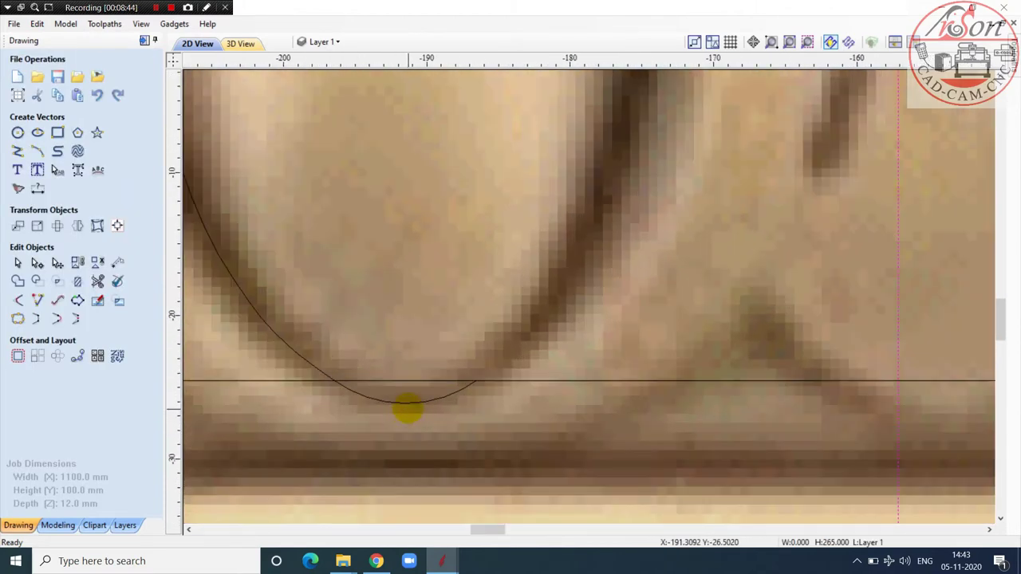
{"action": "scroll", "coordinate": [747, 456], "scroll_direction": "down", "scroll_amount": 2}
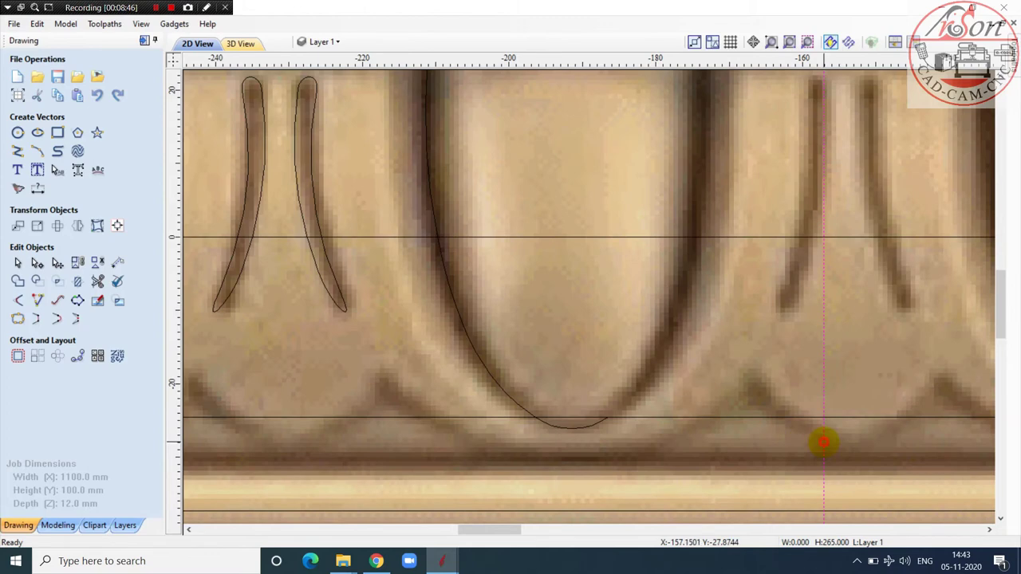
Step: Move the vertical line onto the midpoint of the first full egg's lower tip arc, at about X -191.5
{"action": "scroll", "coordinate": [591, 438], "scroll_direction": "up", "scroll_amount": 4}
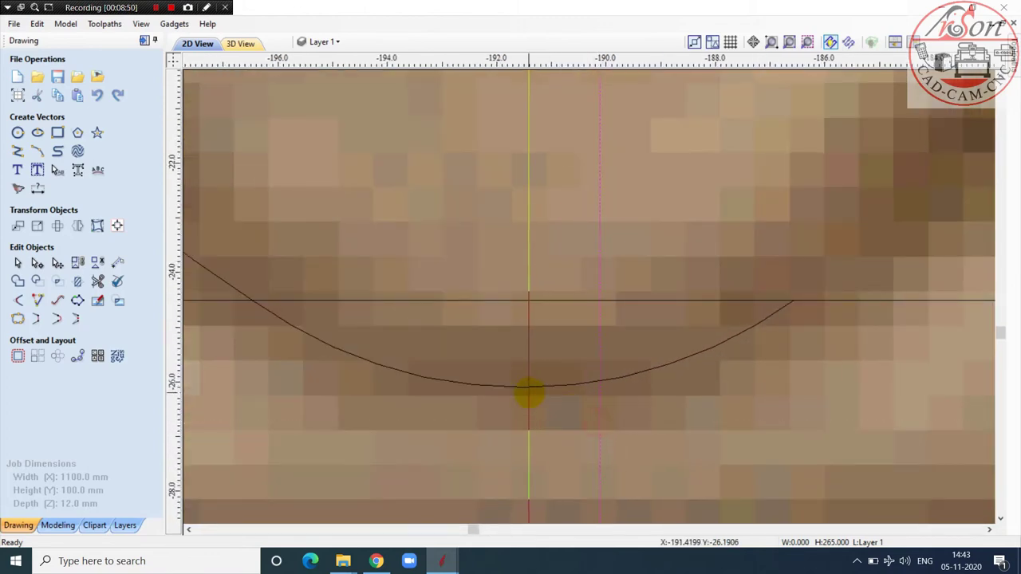
{"action": "scroll", "coordinate": [528, 391], "scroll_direction": "up", "scroll_amount": 4}
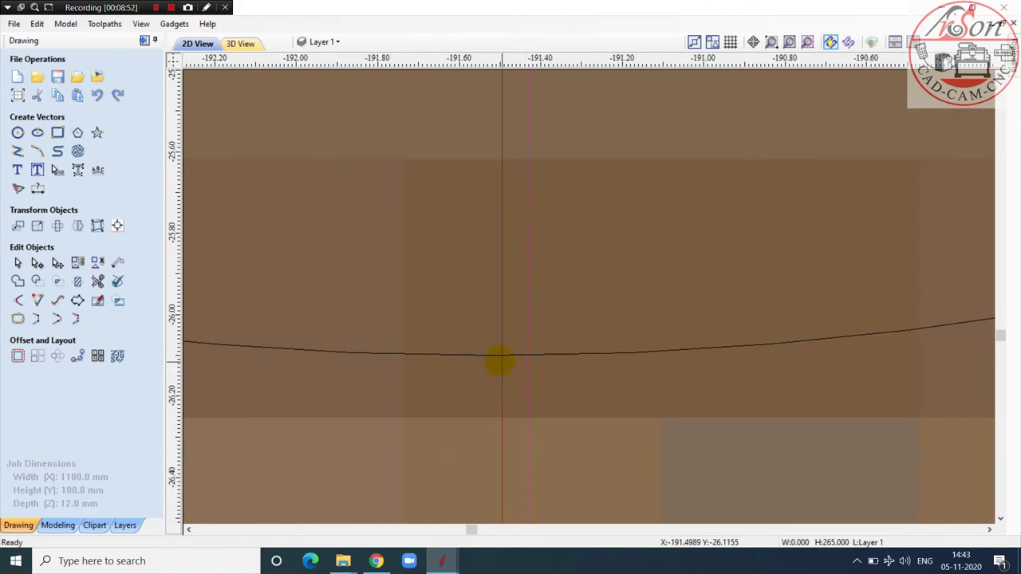
{"action": "scroll", "coordinate": [497, 375], "scroll_direction": "down", "scroll_amount": 5}
Step: Trim away the half of the egg's lower tip arc beyond the vertical centre line
{"action": "left_click", "coordinate": [95, 280]}
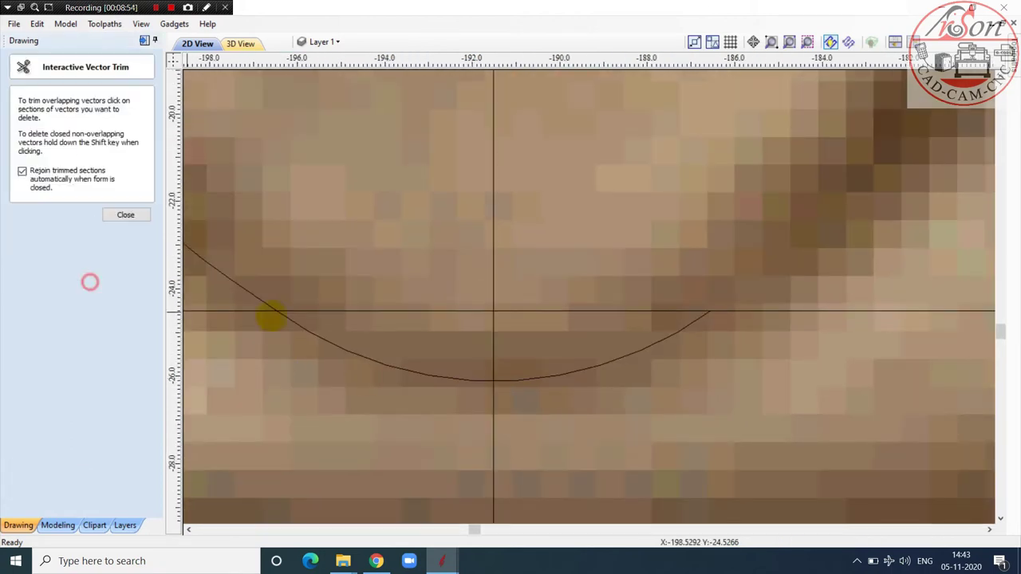
{"action": "left_click", "coordinate": [511, 373]}
{"action": "key", "text": "Escape"}
Step: Mirror a copy of the egg's half outline about the vertical centre line
{"action": "scroll", "coordinate": [504, 379], "scroll_direction": "down", "scroll_amount": 2}
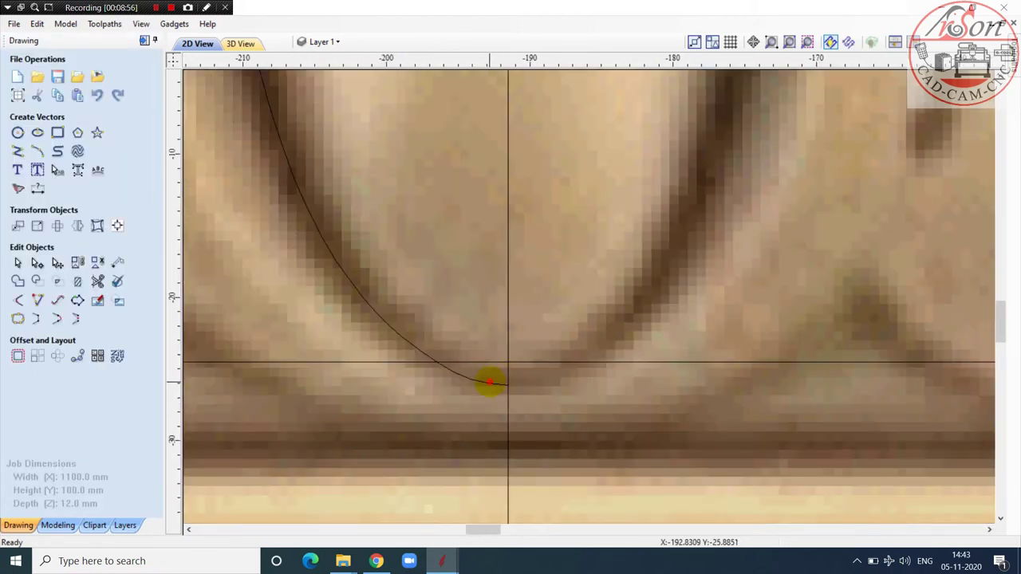
{"action": "left_click", "coordinate": [490, 383]}
{"action": "scroll", "coordinate": [519, 408], "scroll_direction": "down", "scroll_amount": 2}
{"action": "scroll", "coordinate": [513, 389], "scroll_direction": "down", "scroll_amount": 2}
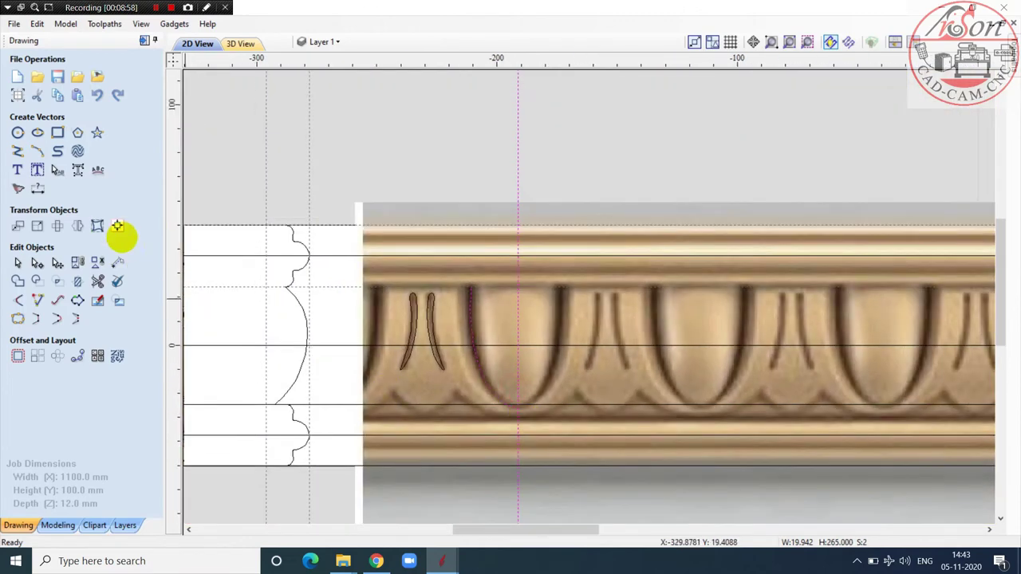
{"action": "left_click", "coordinate": [78, 226]}
{"action": "left_click", "coordinate": [90, 257]}
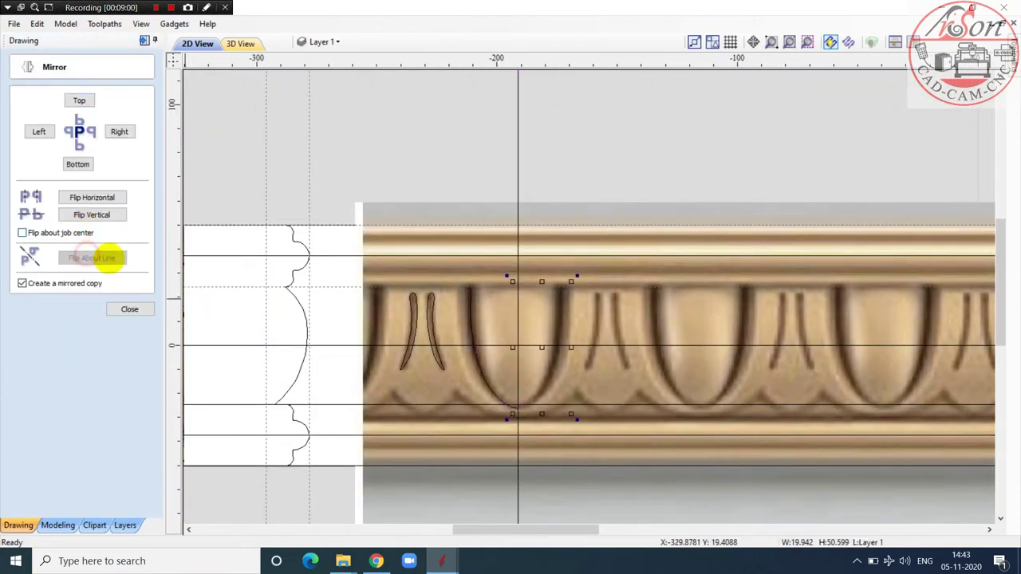
{"action": "scroll", "coordinate": [524, 383], "scroll_direction": "up", "scroll_amount": 3}
Step: Join the original and mirrored egg halves into one outline at the lower tip
{"action": "left_click", "coordinate": [438, 451]}
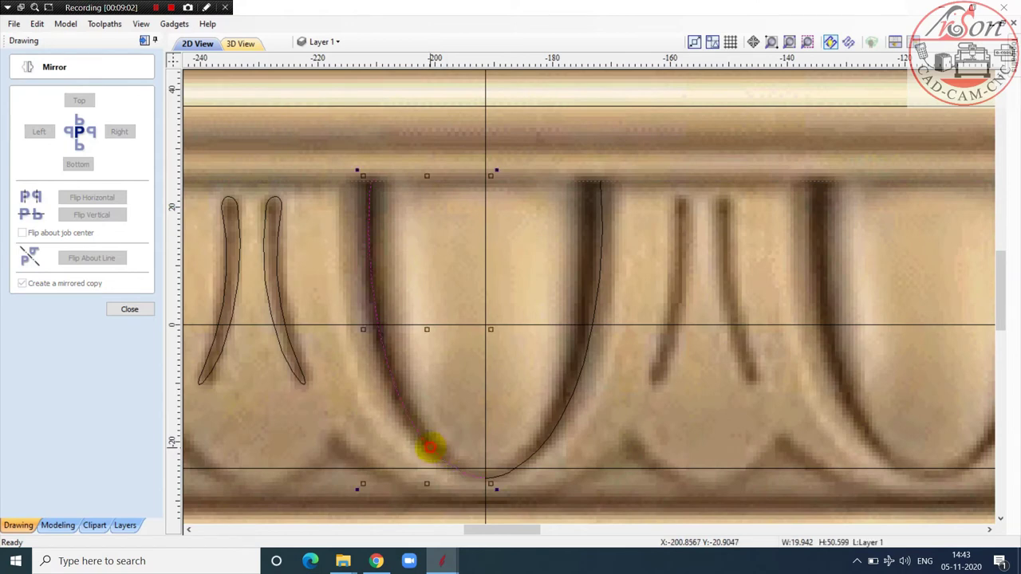
{"action": "scroll", "coordinate": [540, 439], "scroll_direction": "down", "scroll_amount": 2}
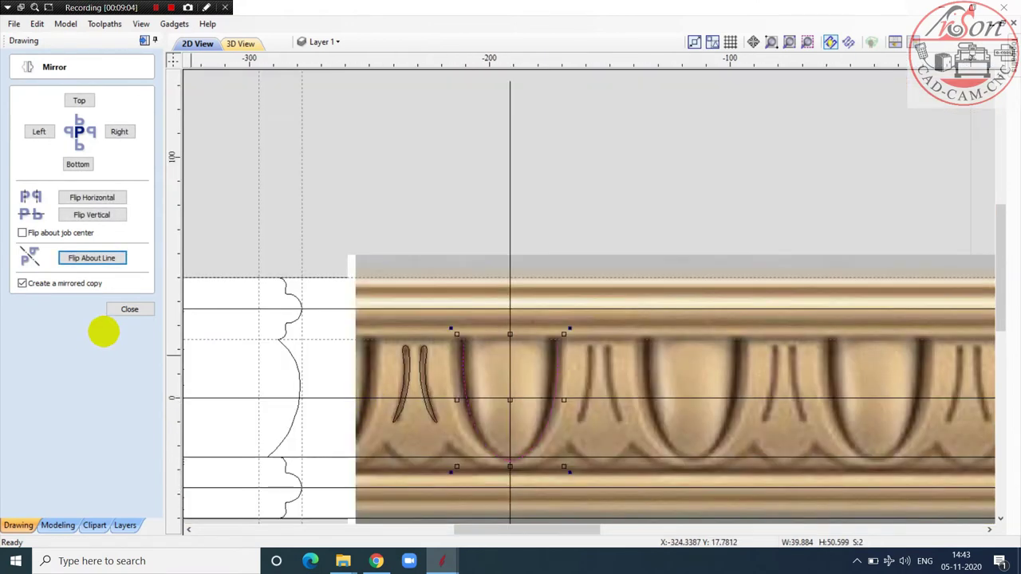
{"action": "left_click", "coordinate": [115, 309]}
{"action": "left_click", "coordinate": [77, 319]}
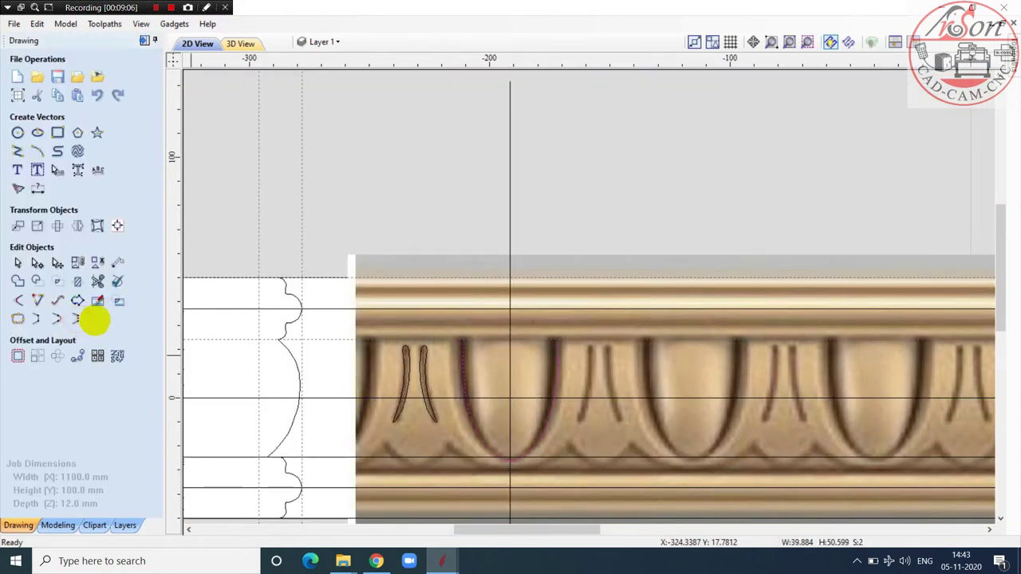
Step: Mirror a copy of the first dart's two groove outlines about the egg's vertical centre line onto the second dart
{"action": "scroll", "coordinate": [222, 233], "scroll_direction": "down", "scroll_amount": 2}
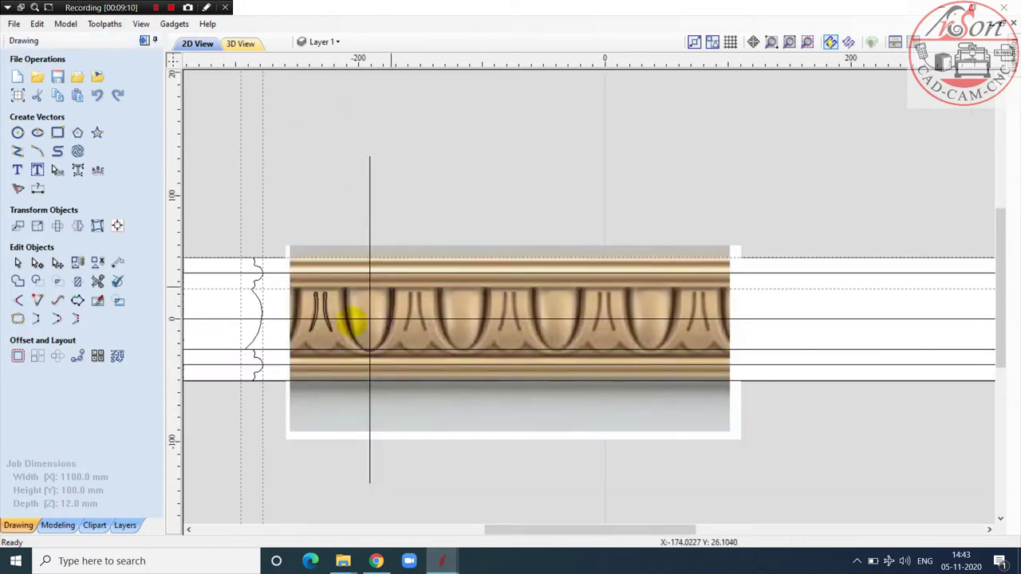
{"action": "scroll", "coordinate": [341, 328], "scroll_direction": "up", "scroll_amount": 3}
{"action": "scroll", "coordinate": [406, 294], "scroll_direction": "down", "scroll_amount": 2}
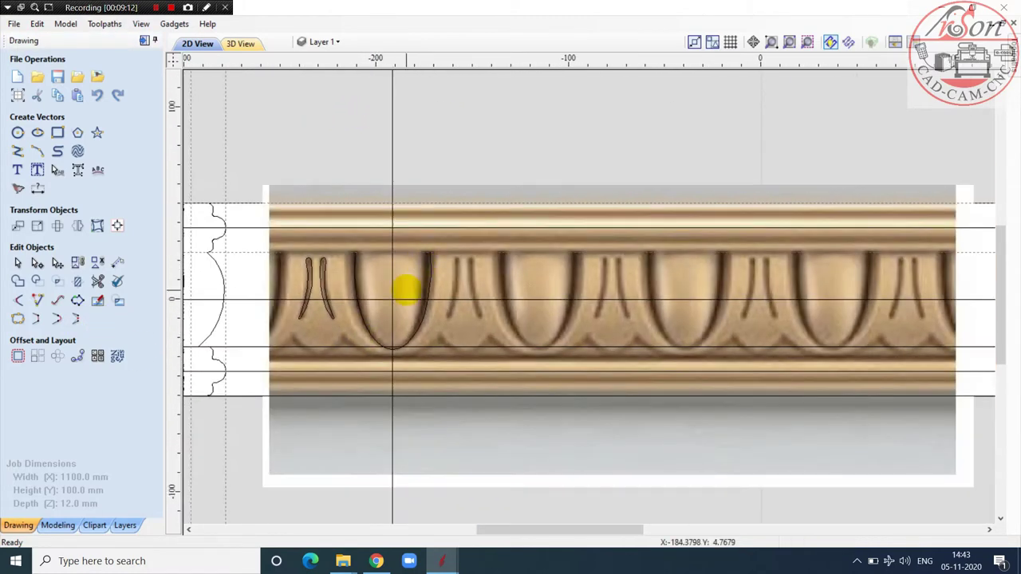
{"action": "scroll", "coordinate": [327, 264], "scroll_direction": "up", "scroll_amount": 3}
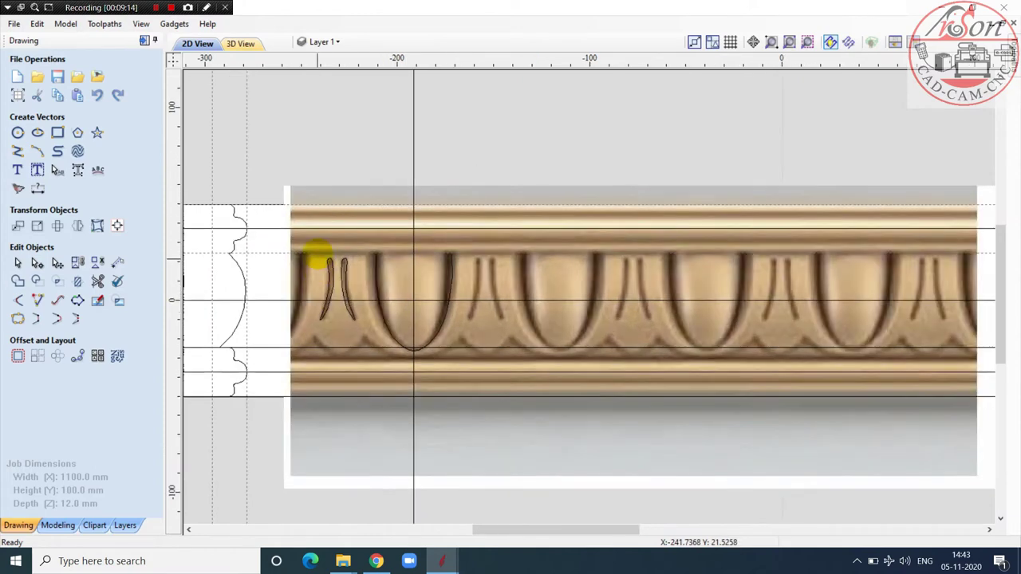
{"action": "left_click_drag", "start_coordinate": [377, 367], "coordinate": [378, 369]}
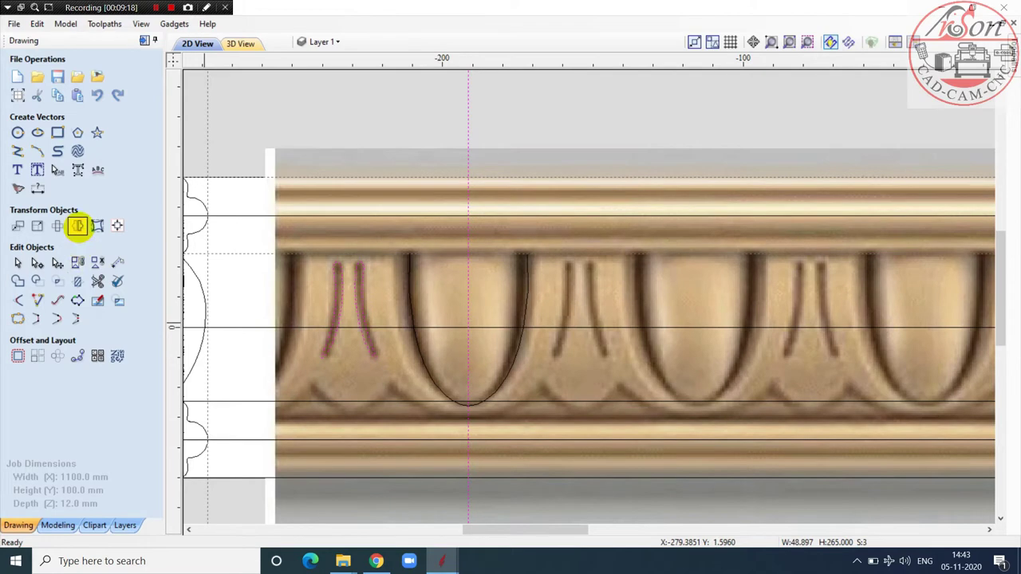
{"action": "left_click", "coordinate": [77, 226]}
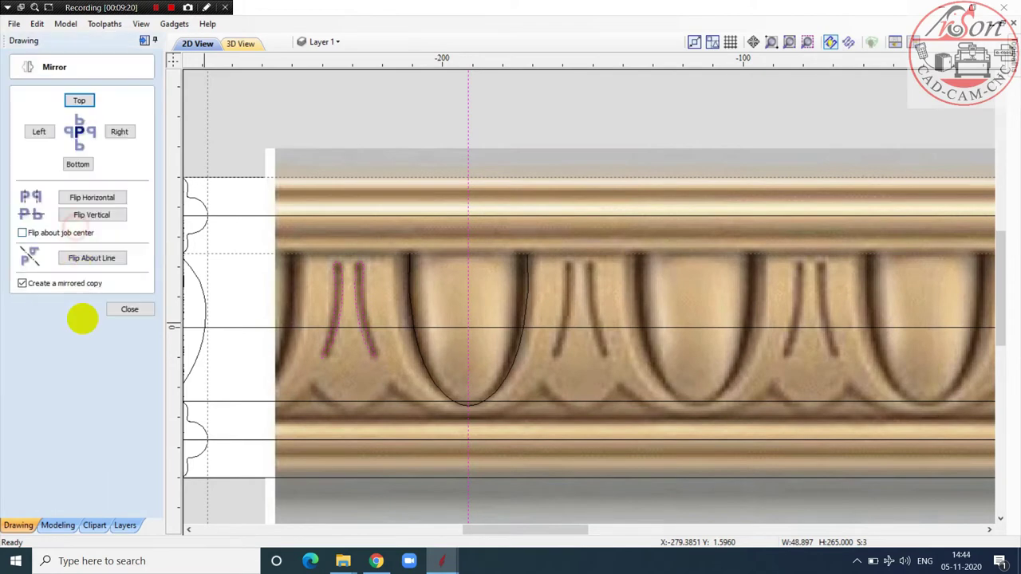
{"action": "left_click", "coordinate": [94, 258]}
{"action": "scroll", "coordinate": [526, 182], "scroll_direction": "down", "scroll_amount": 3}
{"action": "left_click", "coordinate": [531, 161]}
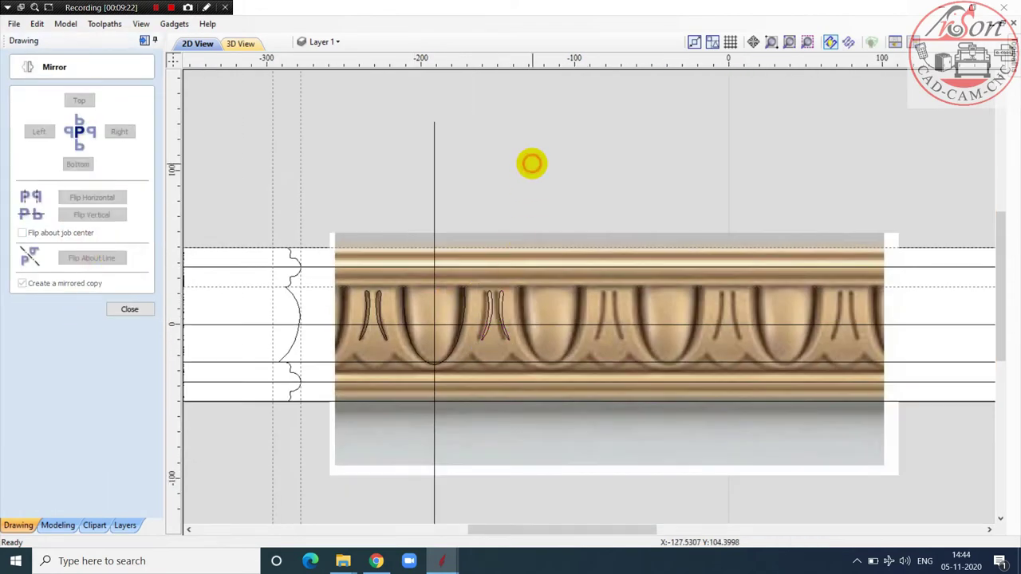
Step: Copy the vertical line and align the copy to the centre of the first dart's two grooves
{"action": "scroll", "coordinate": [410, 276], "scroll_direction": "up", "scroll_amount": 3}
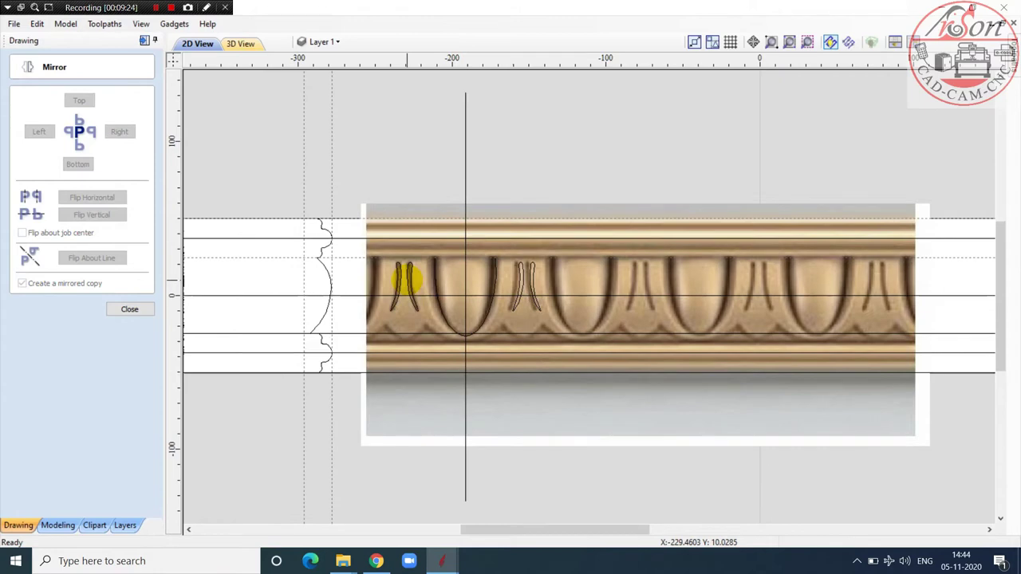
{"action": "scroll", "coordinate": [404, 280], "scroll_direction": "up", "scroll_amount": 2}
{"action": "scroll", "coordinate": [418, 312], "scroll_direction": "down", "scroll_amount": 1}
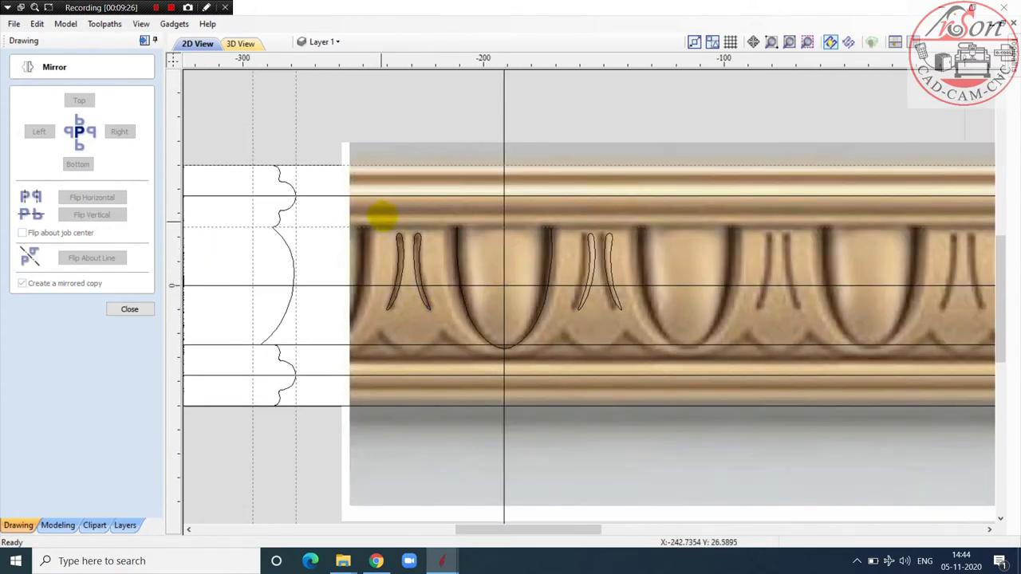
{"action": "left_click_drag", "start_coordinate": [382, 214], "coordinate": [426, 326]}
{"action": "left_click", "coordinate": [137, 310]}
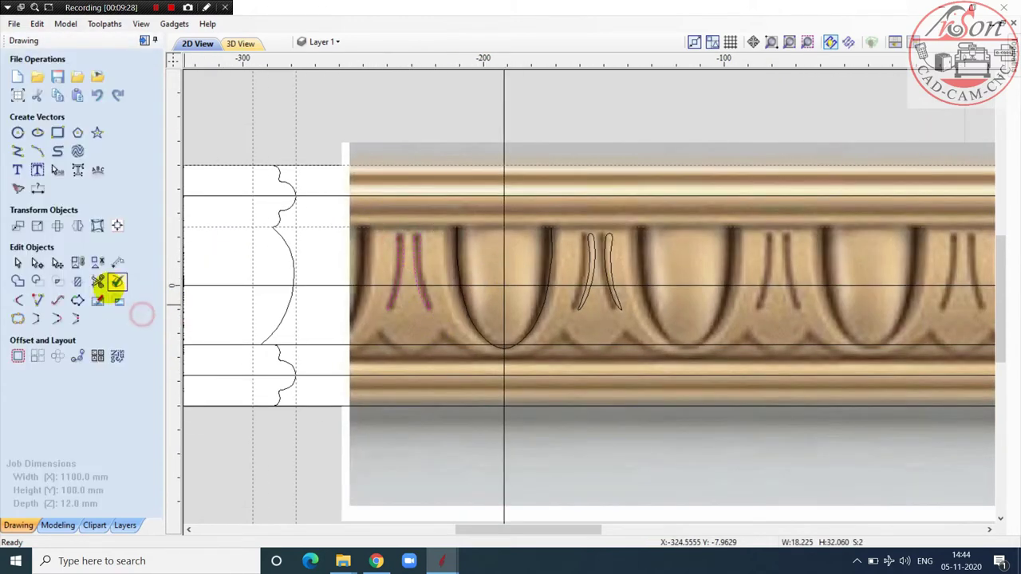
{"action": "left_click", "coordinate": [505, 314]}
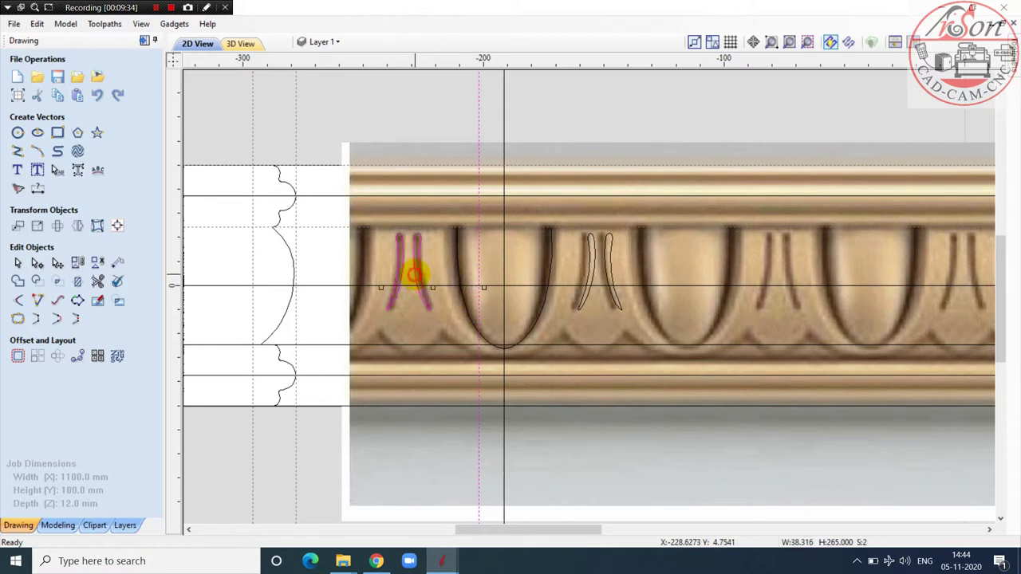
{"action": "left_click", "coordinate": [117, 226]}
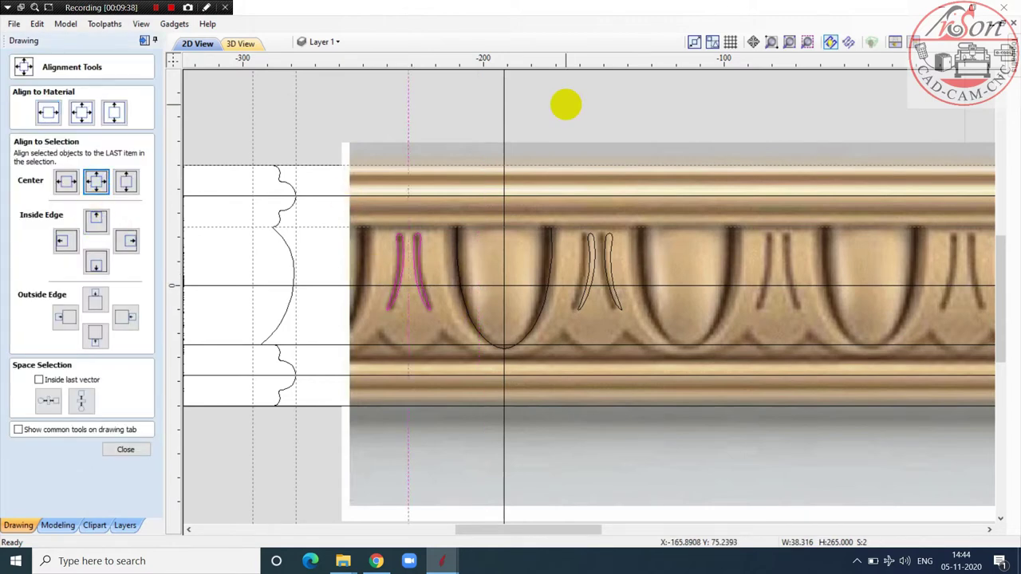
{"action": "scroll", "coordinate": [463, 308], "scroll_direction": "down", "scroll_amount": 2}
{"action": "scroll", "coordinate": [449, 278], "scroll_direction": "up", "scroll_amount": 4}
{"action": "scroll", "coordinate": [447, 283], "scroll_direction": "up", "scroll_amount": 2}
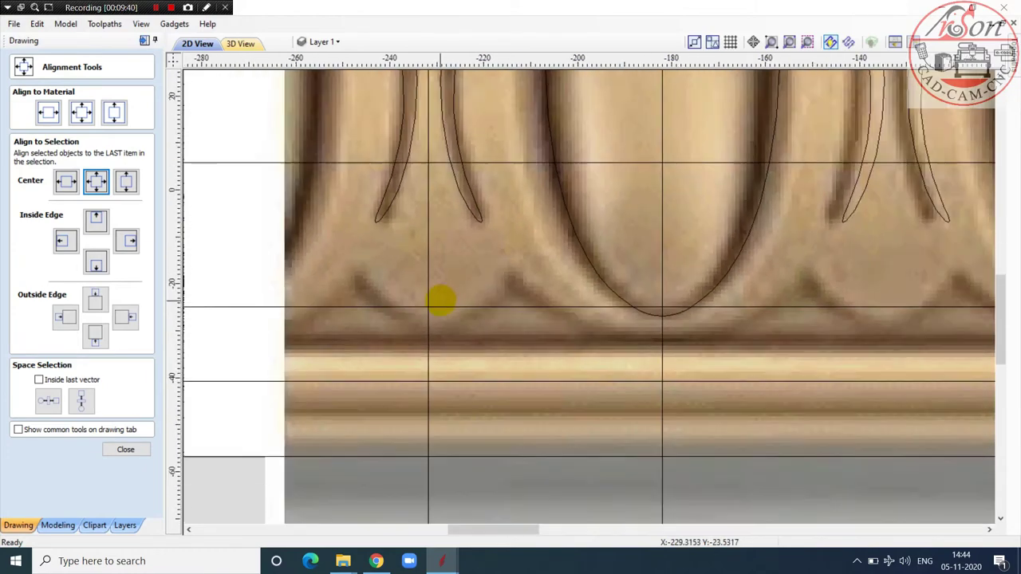
{"action": "scroll", "coordinate": [440, 298], "scroll_direction": "down", "scroll_amount": 1}
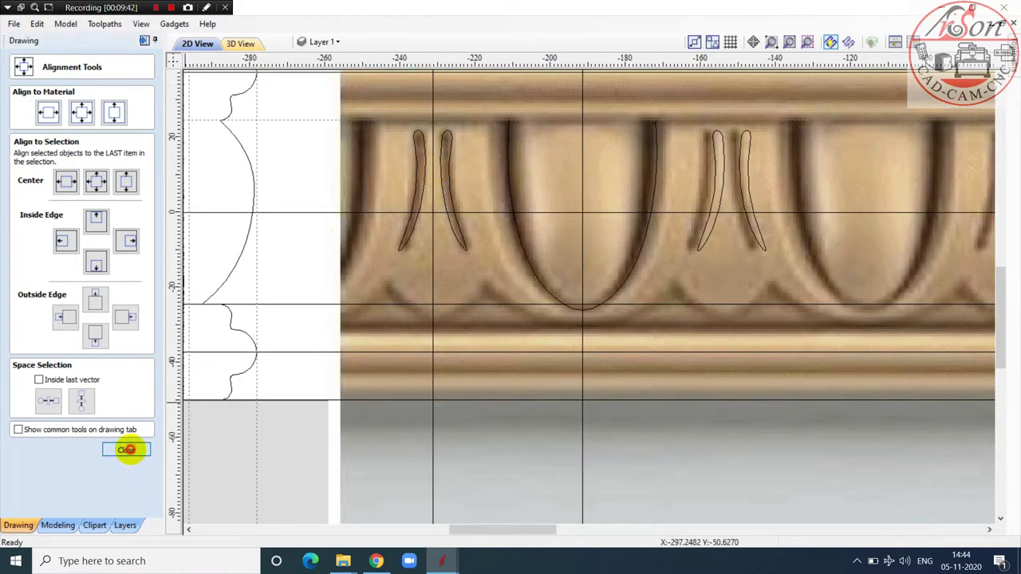
{"action": "left_click", "coordinate": [127, 449]}
Step: Draw a three-point arc of about 21.1 mm radius along the first dart's lower edge, from X -217.9, Y -20.8 to X -231.3, Y -29.4
{"action": "left_click", "coordinate": [43, 148]}
{"action": "scroll", "coordinate": [488, 276], "scroll_direction": "up", "scroll_amount": 3}
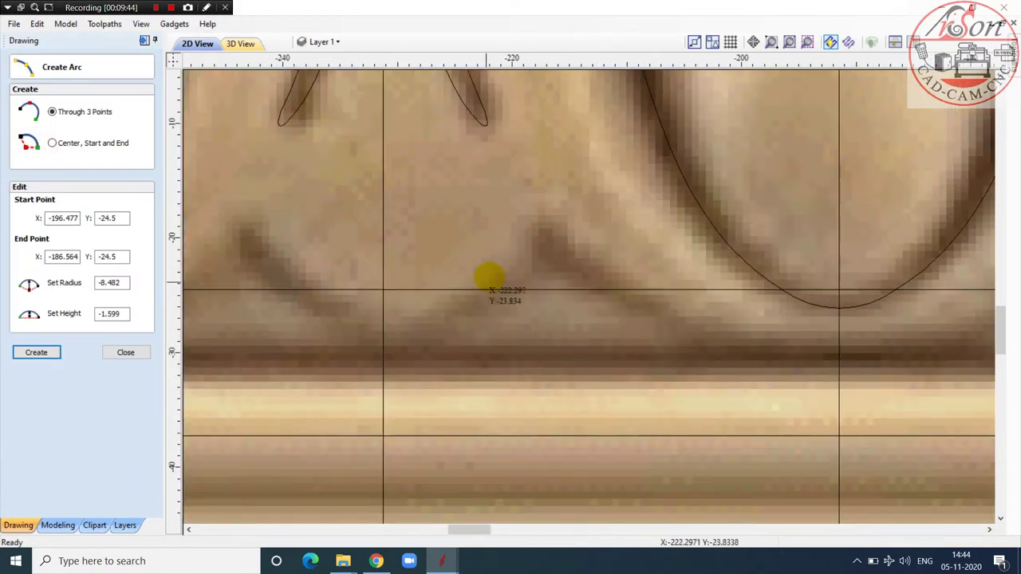
{"action": "scroll", "coordinate": [509, 269], "scroll_direction": "down", "scroll_amount": 1}
{"action": "scroll", "coordinate": [456, 321], "scroll_direction": "down", "scroll_amount": 3}
{"action": "scroll", "coordinate": [467, 304], "scroll_direction": "up", "scroll_amount": 2}
{"action": "scroll", "coordinate": [466, 304], "scroll_direction": "up", "scroll_amount": 3}
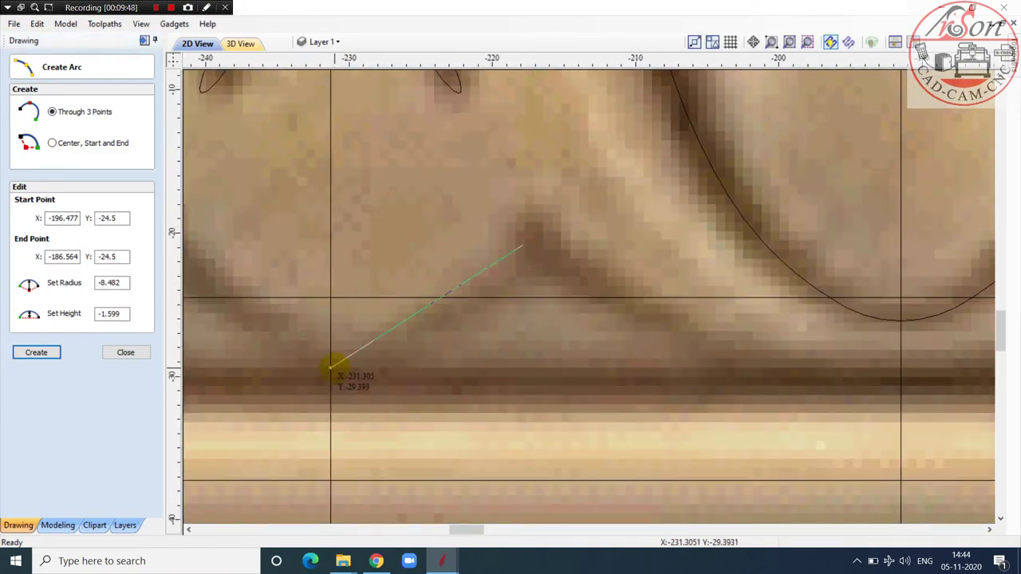
{"action": "key", "text": "Escape"}
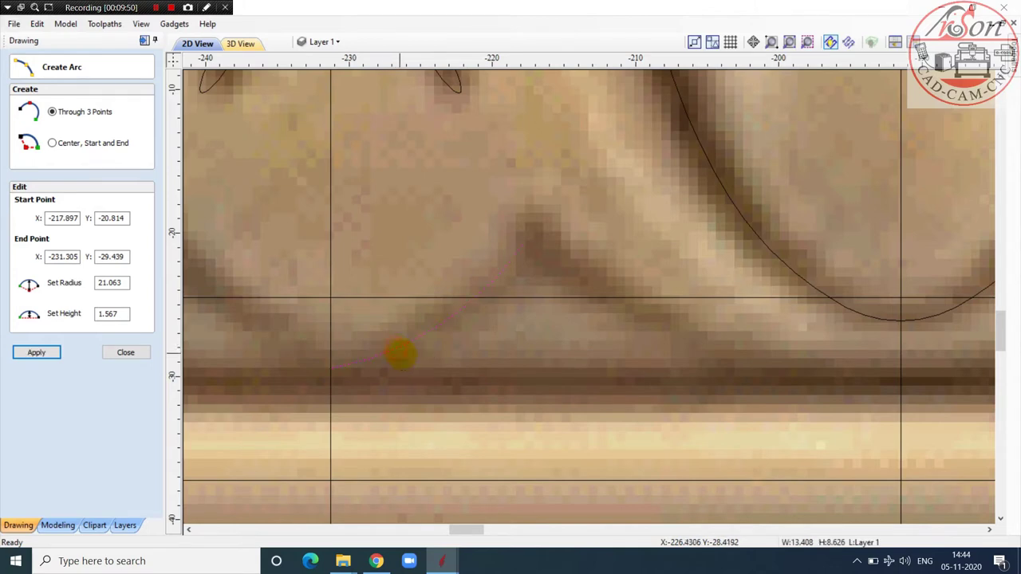
{"action": "key", "text": "Escape"}
Step: Node-edit the dart's lower arc to fit the carved edge, making it about 13.8 mm wide and 9.4 mm high
{"action": "left_click", "coordinate": [18, 263]}
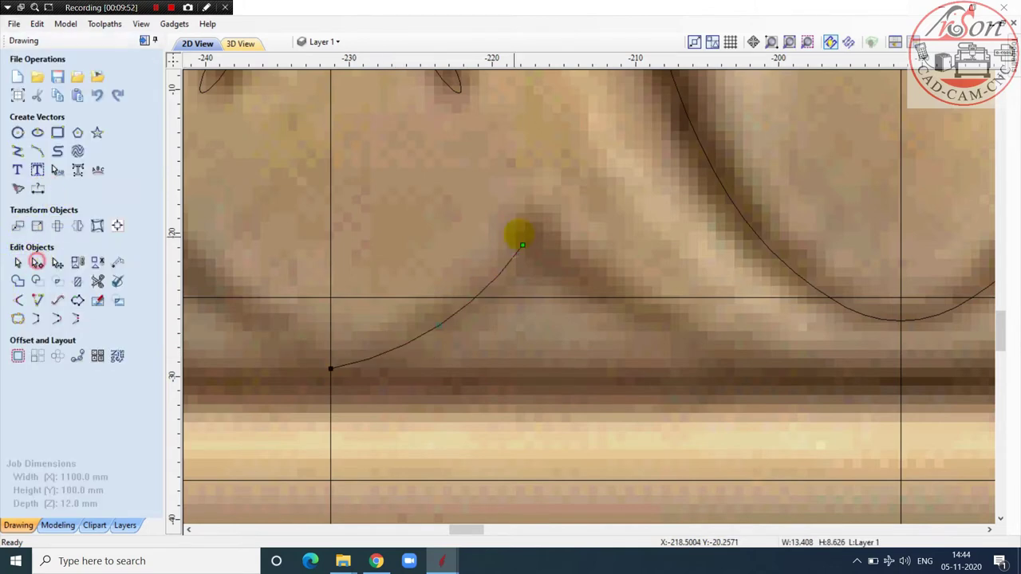
{"action": "scroll", "coordinate": [519, 232], "scroll_direction": "up", "scroll_amount": 3}
{"action": "scroll", "coordinate": [525, 286], "scroll_direction": "down", "scroll_amount": 4}
{"action": "scroll", "coordinate": [345, 396], "scroll_direction": "up", "scroll_amount": 2}
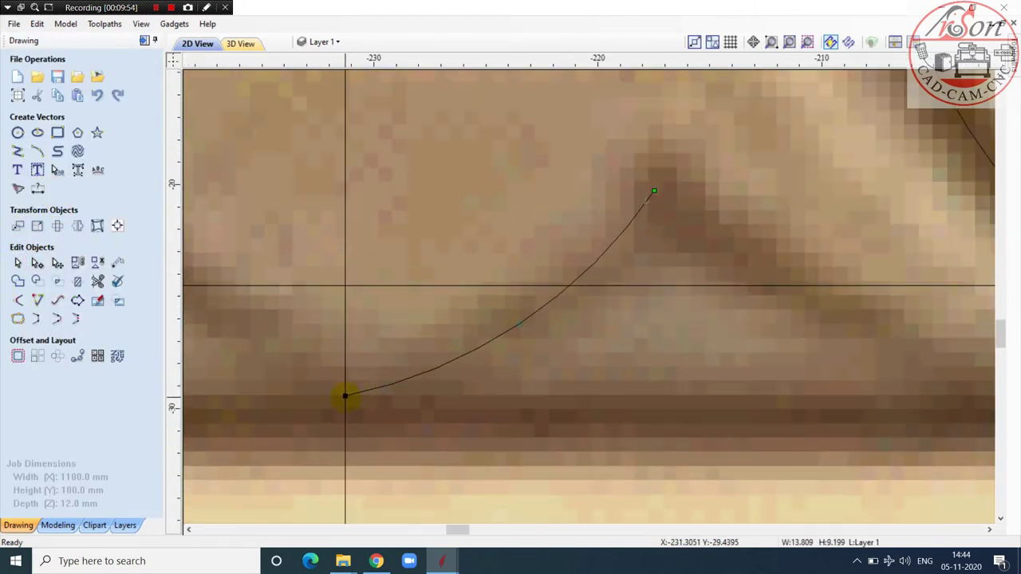
{"action": "scroll", "coordinate": [519, 296], "scroll_direction": "down", "scroll_amount": 2}
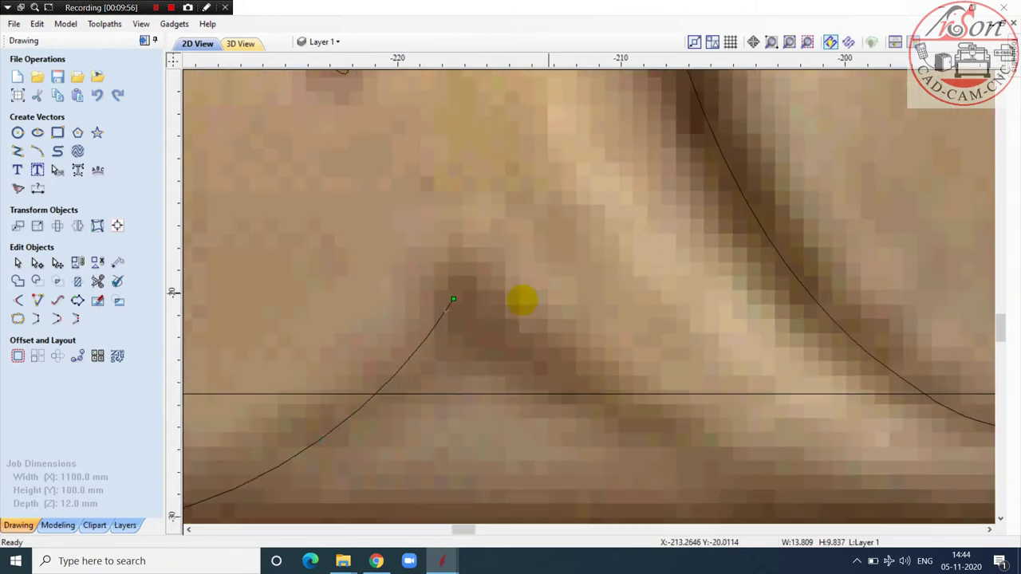
{"action": "scroll", "coordinate": [445, 296], "scroll_direction": "up", "scroll_amount": 3}
{"action": "scroll", "coordinate": [451, 299], "scroll_direction": "down", "scroll_amount": 3}
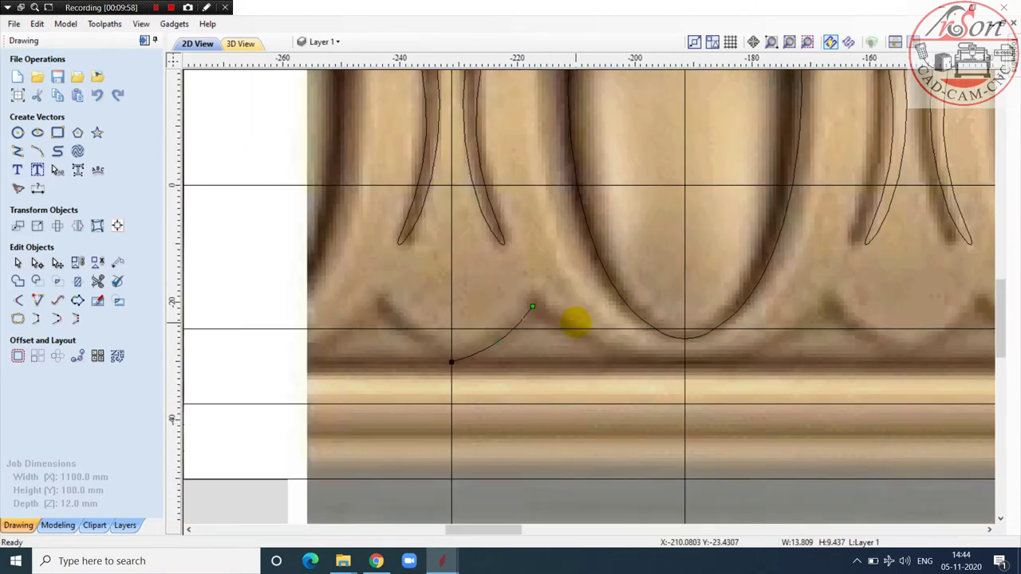
{"action": "scroll", "coordinate": [498, 338], "scroll_direction": "down", "scroll_amount": 2}
{"action": "scroll", "coordinate": [492, 335], "scroll_direction": "up", "scroll_amount": 1}
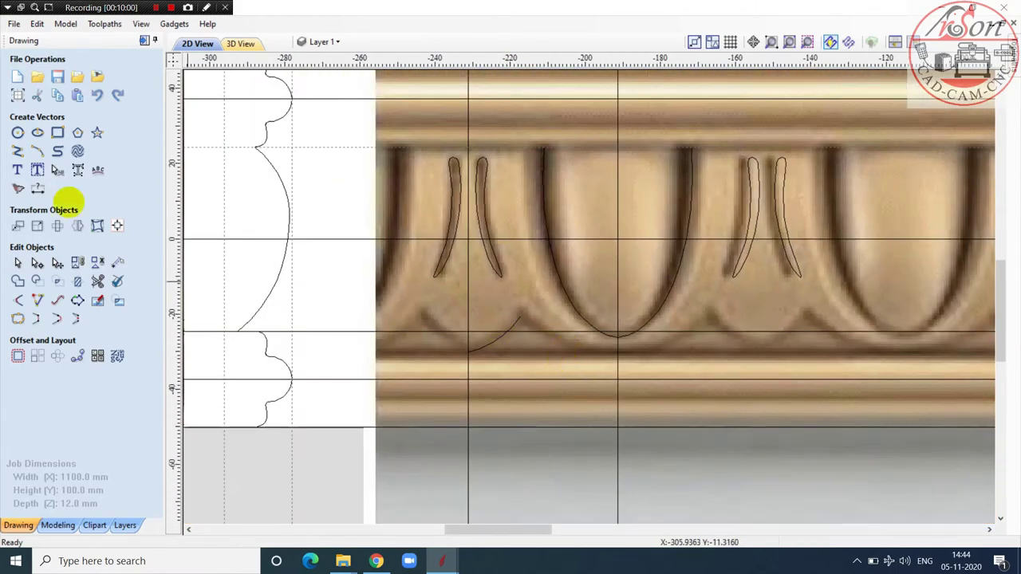
Step: Draw a three-point arc of about 35.6 mm radius below the egg, from X -191.5, Y -30.7 to the dart arc's upper end
{"action": "left_click", "coordinate": [37, 151]}
{"action": "scroll", "coordinate": [637, 347], "scroll_direction": "up", "scroll_amount": 2}
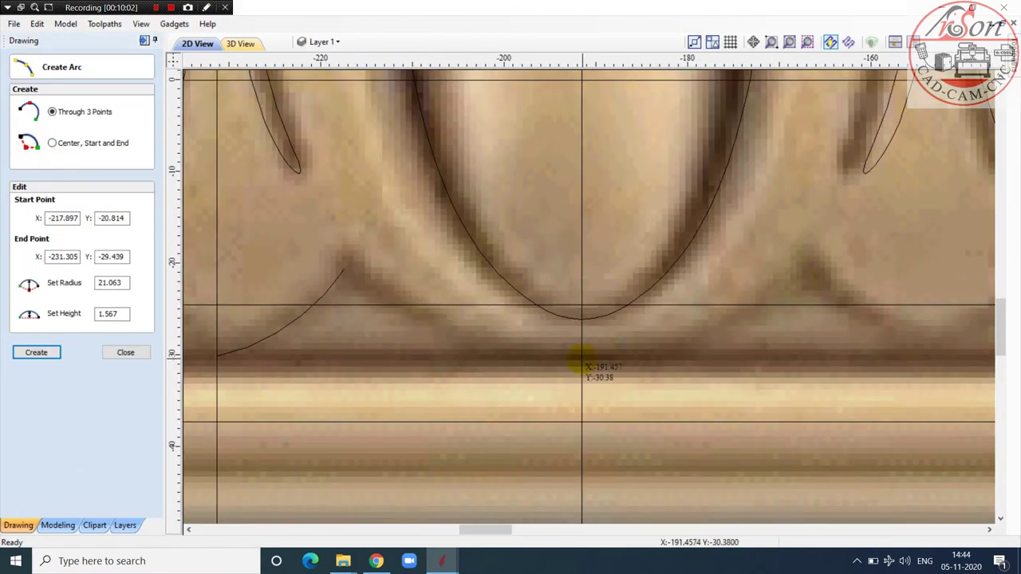
{"action": "scroll", "coordinate": [335, 275], "scroll_direction": "up", "scroll_amount": 2}
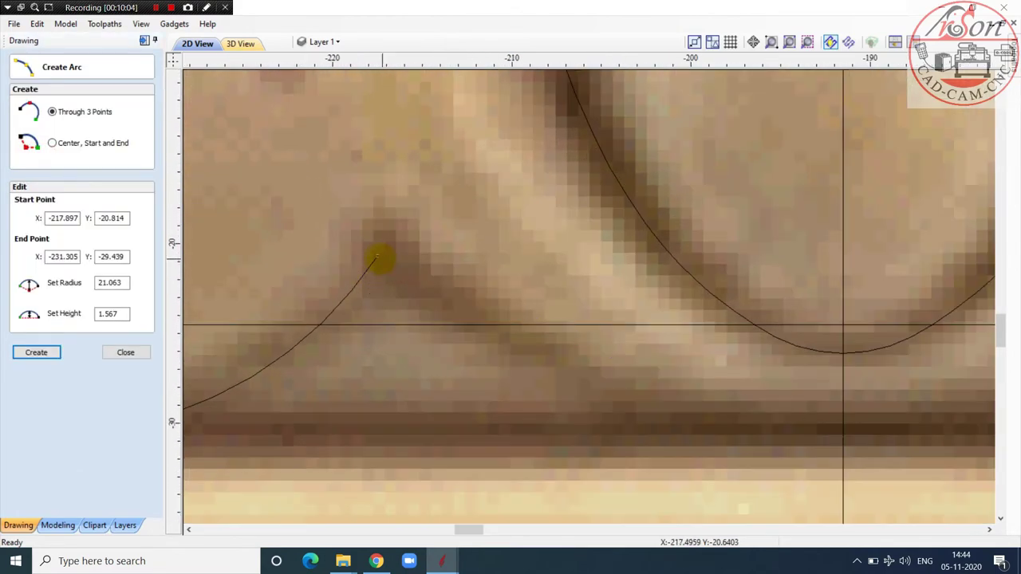
{"action": "left_click", "coordinate": [380, 258]}
{"action": "scroll", "coordinate": [519, 314], "scroll_direction": "down", "scroll_amount": 2}
{"action": "scroll", "coordinate": [434, 306], "scroll_direction": "up", "scroll_amount": 1}
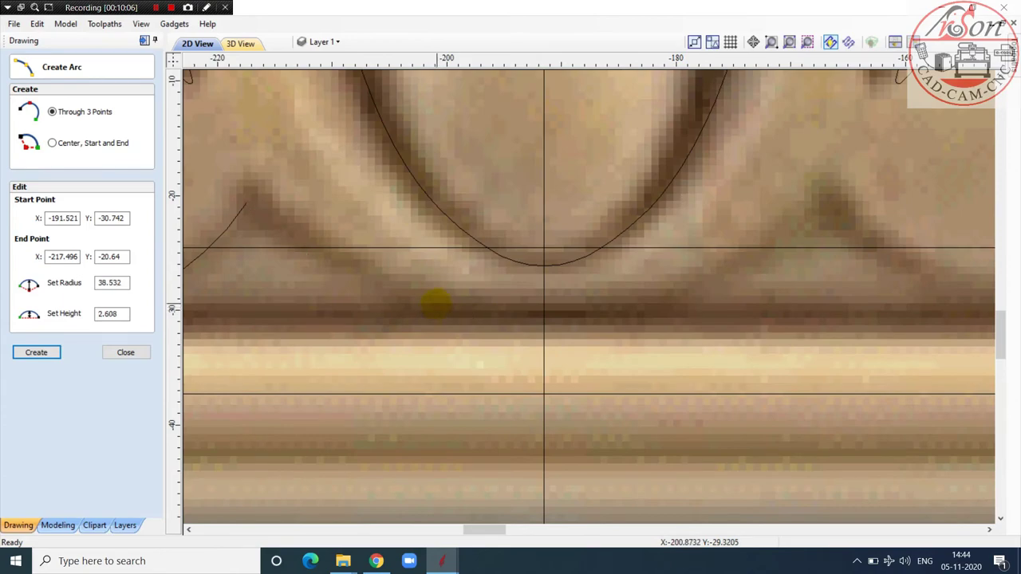
{"action": "left_click", "coordinate": [434, 305]}
{"action": "scroll", "coordinate": [547, 337], "scroll_direction": "down", "scroll_amount": 3}
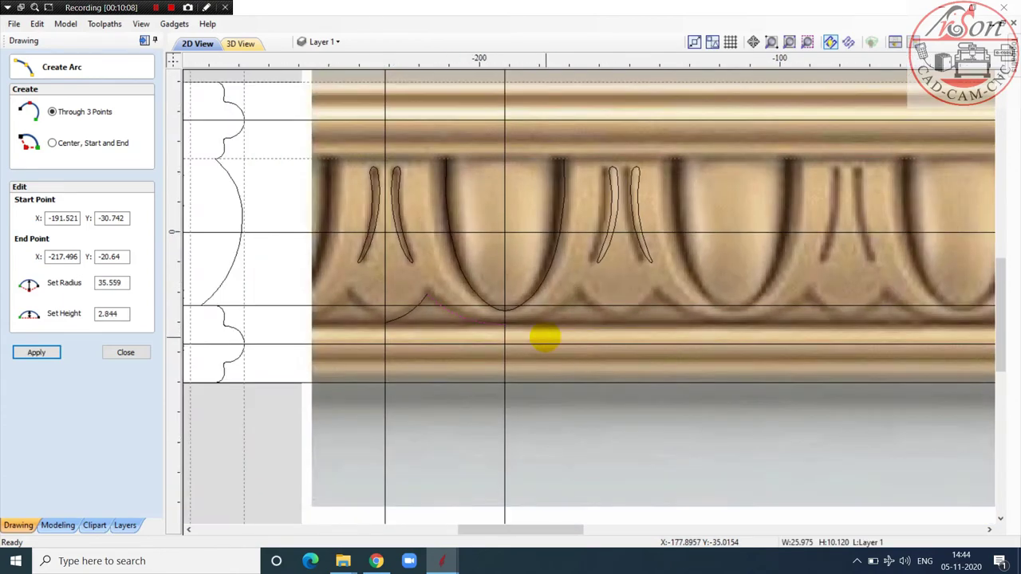
{"action": "key", "text": "Escape"}
{"action": "left_click", "coordinate": [447, 426]}
{"action": "scroll", "coordinate": [383, 407], "scroll_direction": "down", "scroll_amount": 2}
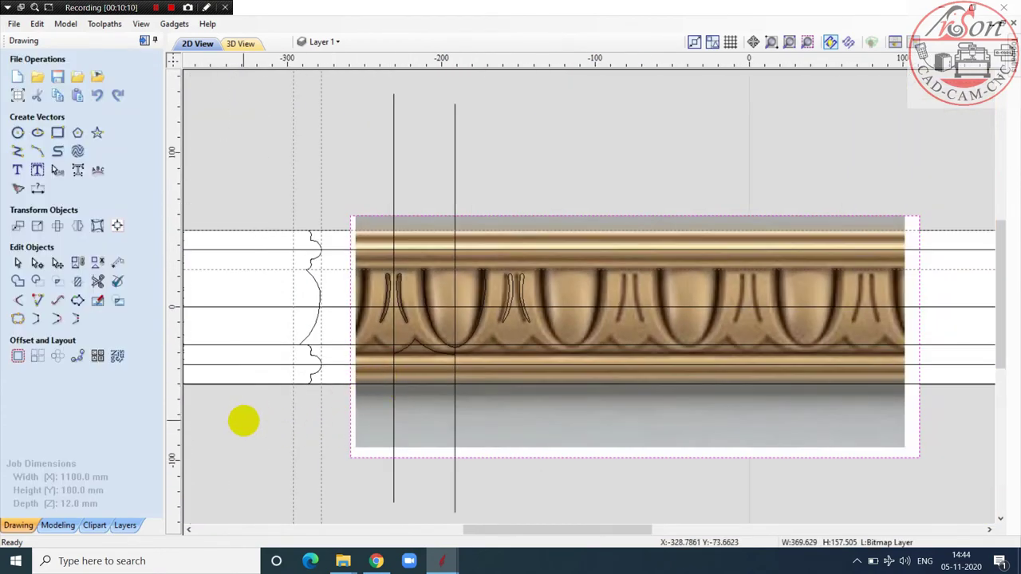
Step: Join the two lower border arcs and mirror a copy to the right across the egg's centre line
{"action": "left_click", "coordinate": [244, 420]}
{"action": "scroll", "coordinate": [395, 351], "scroll_direction": "up", "scroll_amount": 3}
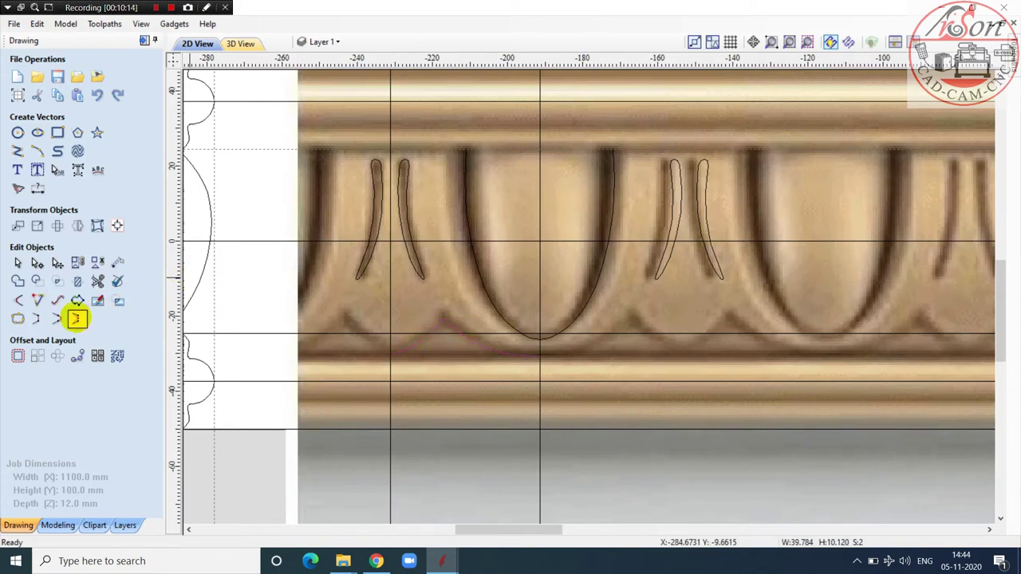
{"action": "scroll", "coordinate": [531, 262], "scroll_direction": "down", "scroll_amount": 2}
{"action": "scroll", "coordinate": [550, 278], "scroll_direction": "up", "scroll_amount": 2}
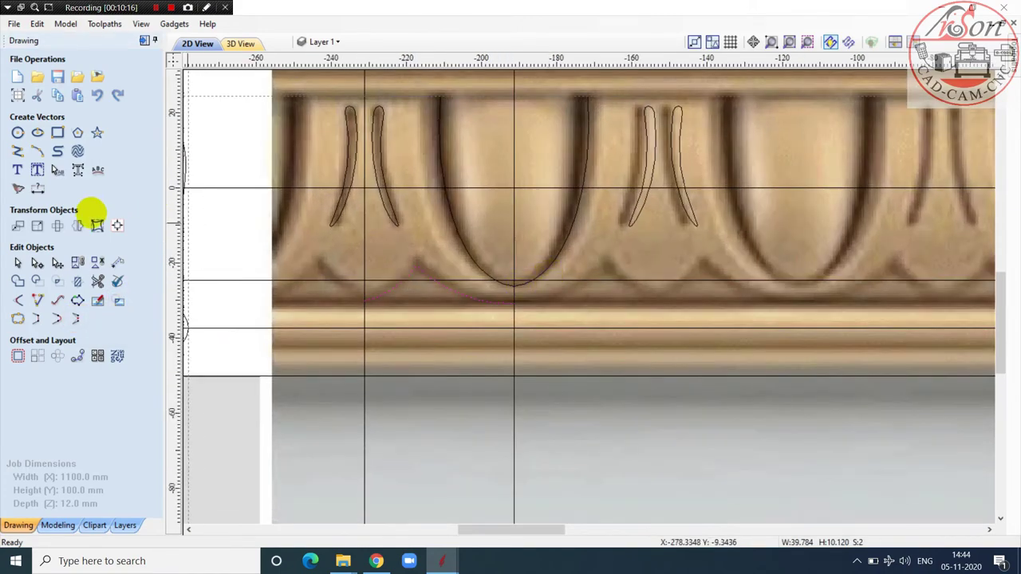
{"action": "left_click", "coordinate": [77, 226]}
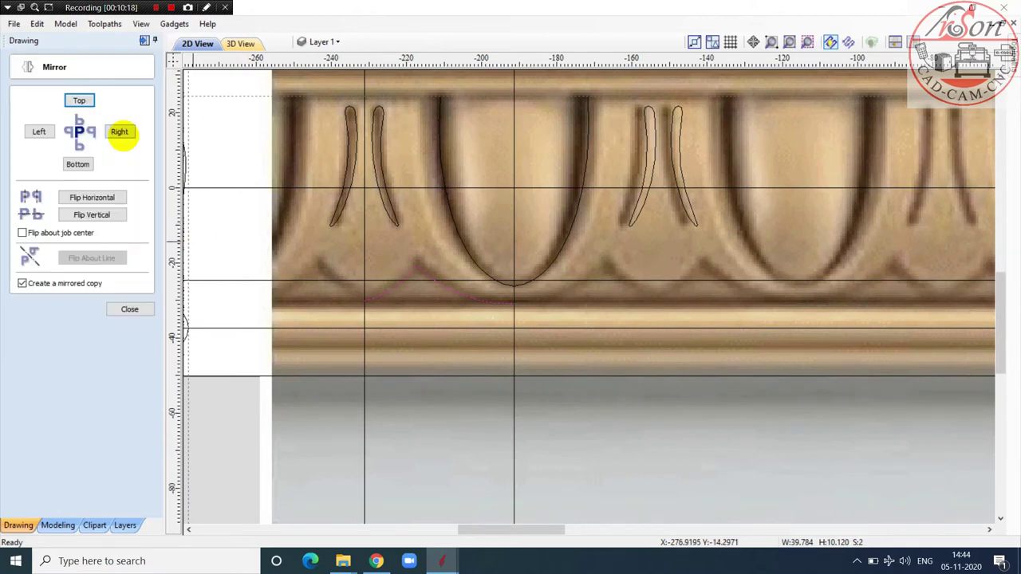
{"action": "left_click", "coordinate": [120, 132]}
{"action": "scroll", "coordinate": [255, 221], "scroll_direction": "down", "scroll_amount": 4}
{"action": "left_click", "coordinate": [423, 99]}
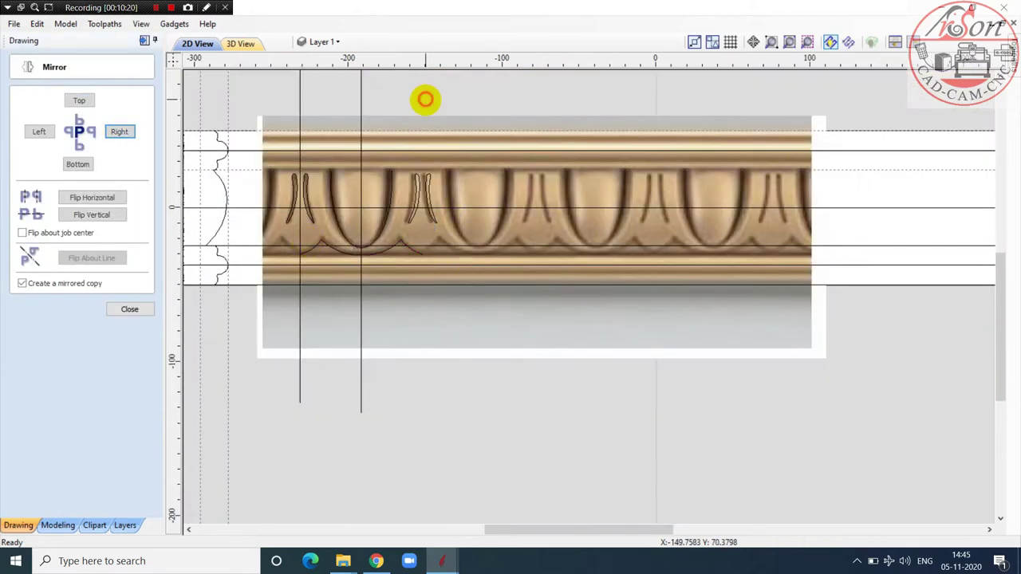
{"action": "scroll", "coordinate": [454, 322], "scroll_direction": "down", "scroll_amount": 1}
{"action": "scroll", "coordinate": [434, 287], "scroll_direction": "up", "scroll_amount": 2}
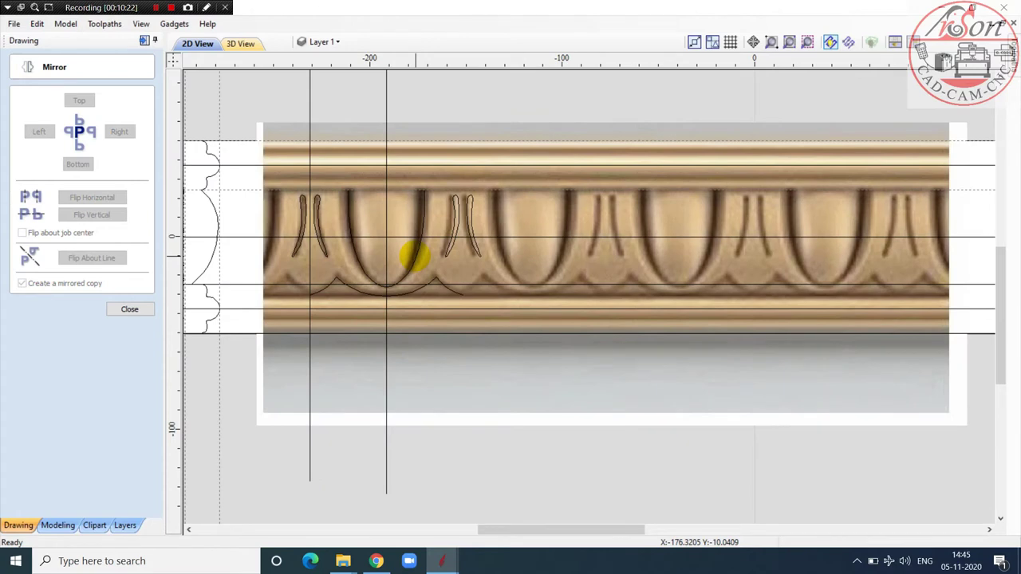
{"action": "scroll", "coordinate": [470, 291], "scroll_direction": "down", "scroll_amount": 3}
Step: Move the reference bitmap straight down, clear of the job and the traced outlines
{"action": "left_click", "coordinate": [532, 320]}
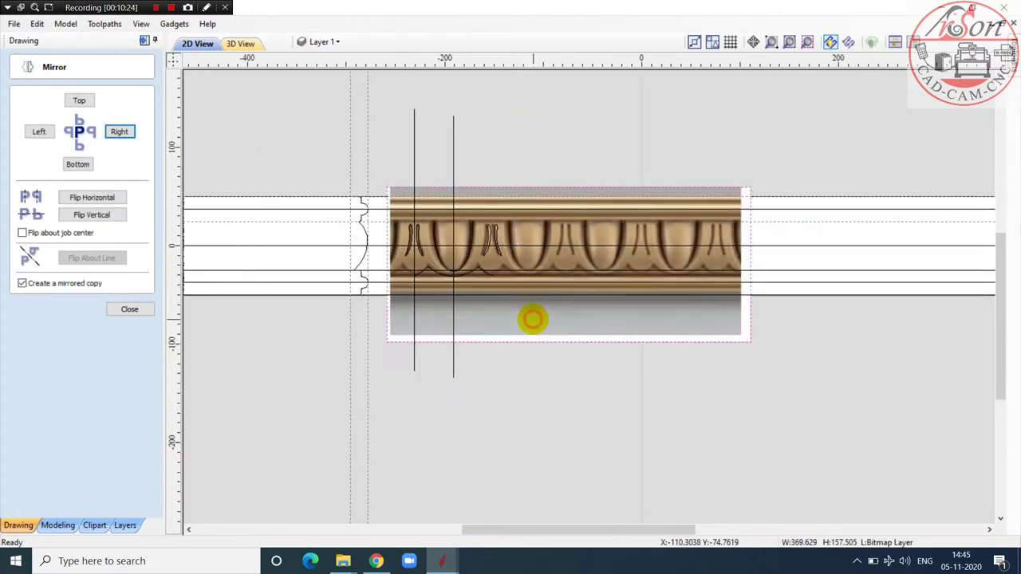
{"action": "left_click_drag", "start_coordinate": [533, 316], "coordinate": [540, 490]}
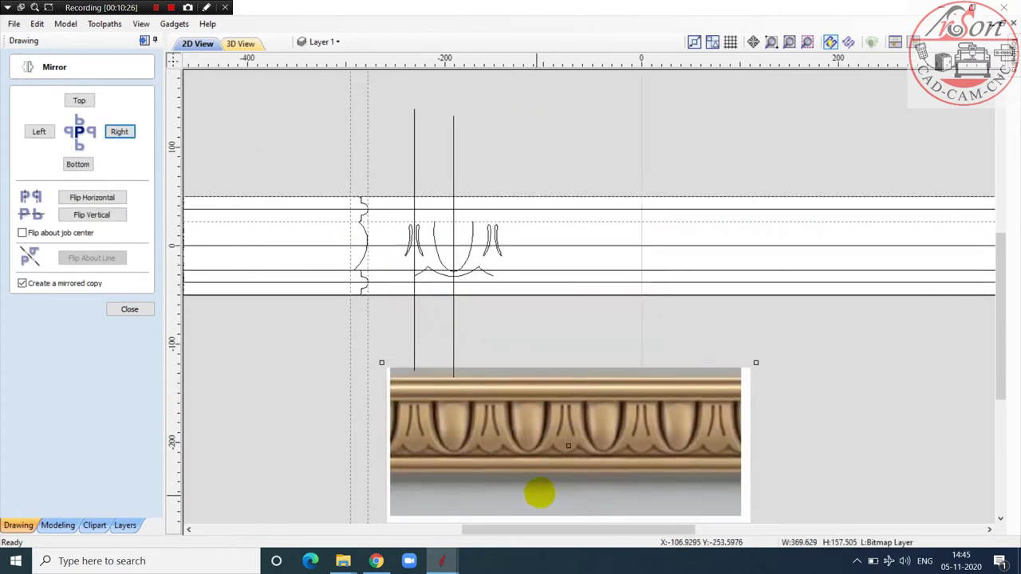
{"action": "left_click", "coordinate": [547, 349]}
{"action": "scroll", "coordinate": [547, 344], "scroll_direction": "down", "scroll_amount": 1}
{"action": "scroll", "coordinate": [519, 359], "scroll_direction": "up", "scroll_amount": 1}
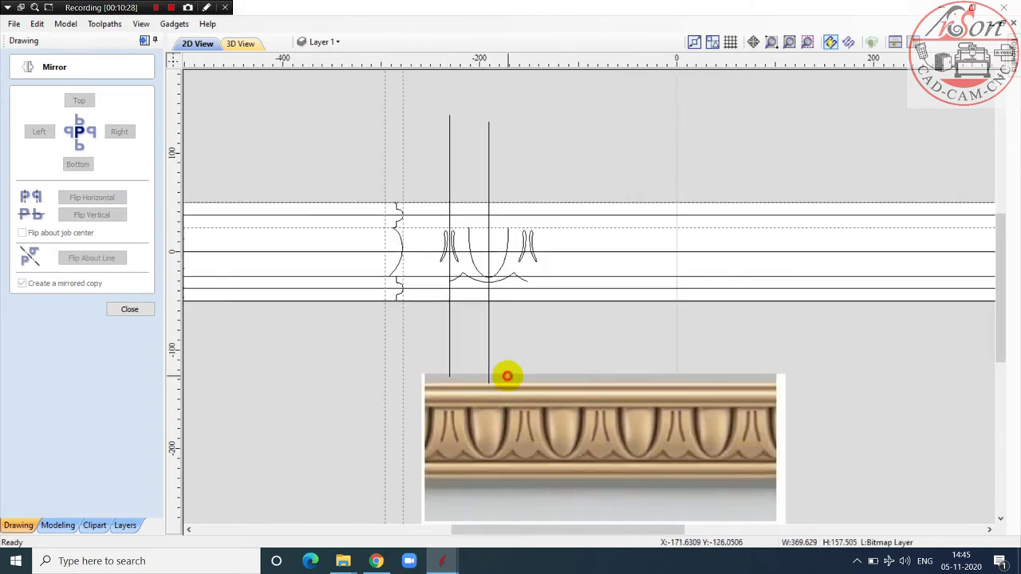
{"action": "left_click", "coordinate": [510, 375]}
{"action": "scroll", "coordinate": [482, 210], "scroll_direction": "up", "scroll_amount": 2}
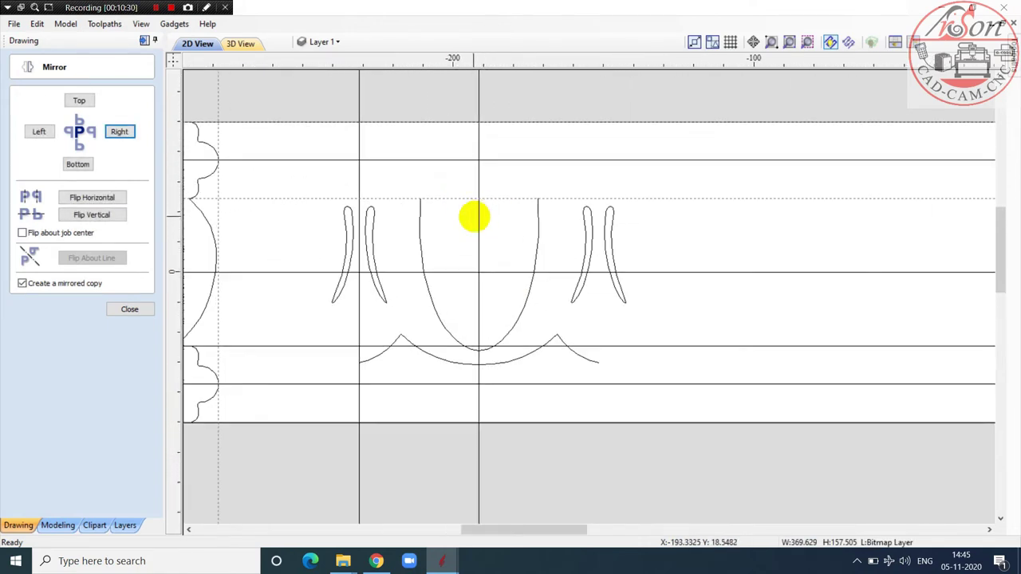
Step: Join the original and mirrored lower border curves into one continuous curve beneath the egg
{"action": "left_click", "coordinate": [490, 221]}
{"action": "scroll", "coordinate": [478, 290], "scroll_direction": "down", "scroll_amount": 1}
{"action": "scroll", "coordinate": [455, 314], "scroll_direction": "up", "scroll_amount": 1}
{"action": "left_click", "coordinate": [456, 313]}
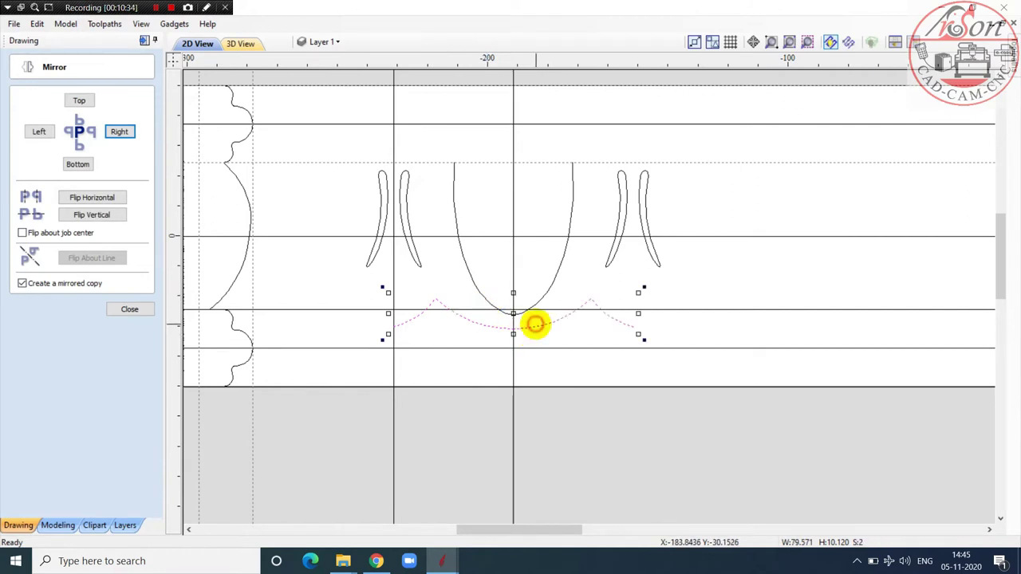
{"action": "left_click", "coordinate": [130, 308]}
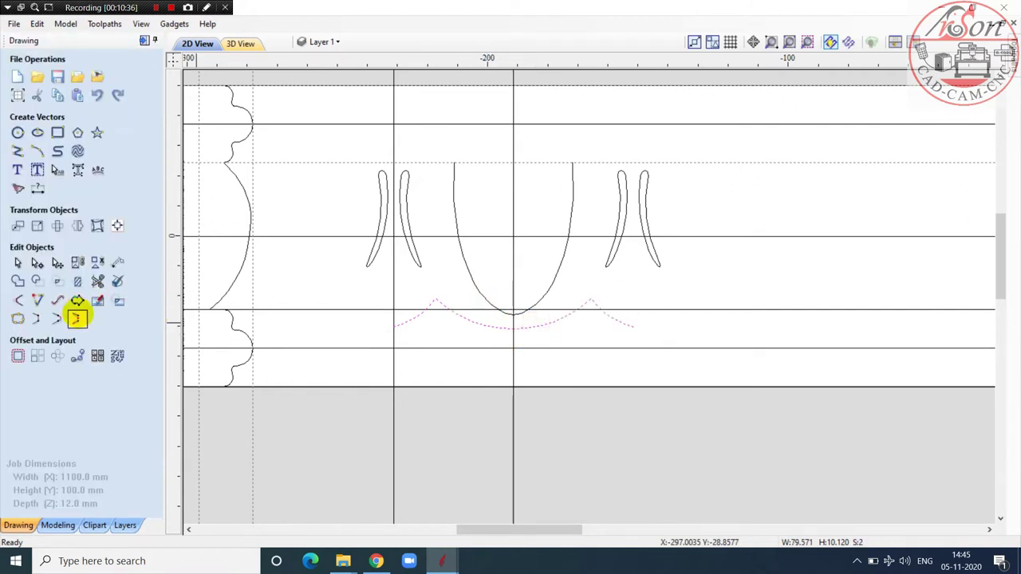
{"action": "left_click", "coordinate": [473, 278], "text": "shift"}
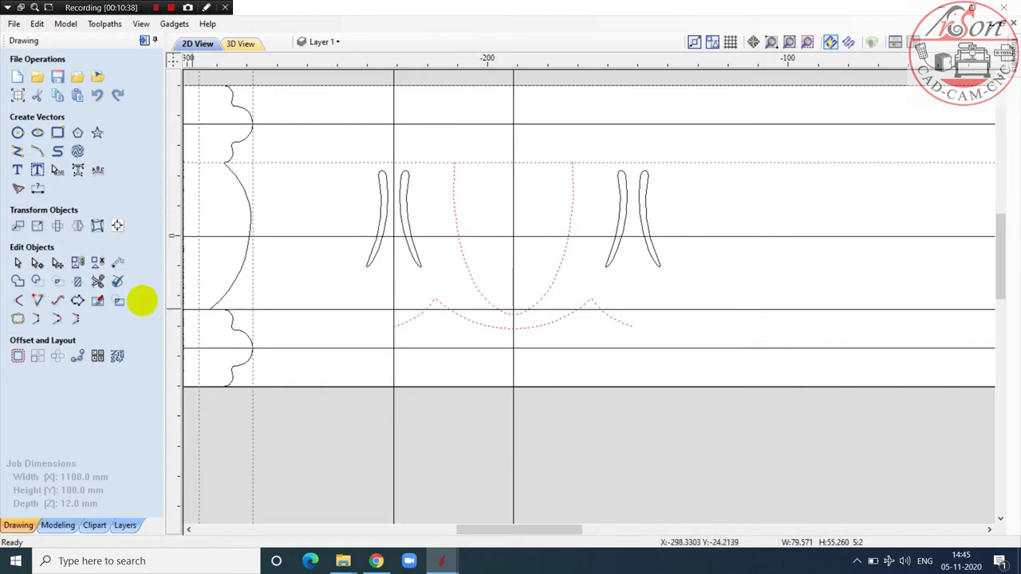
{"action": "scroll", "coordinate": [388, 349], "scroll_direction": "down", "scroll_amount": 2}
{"action": "left_click", "coordinate": [549, 422]}
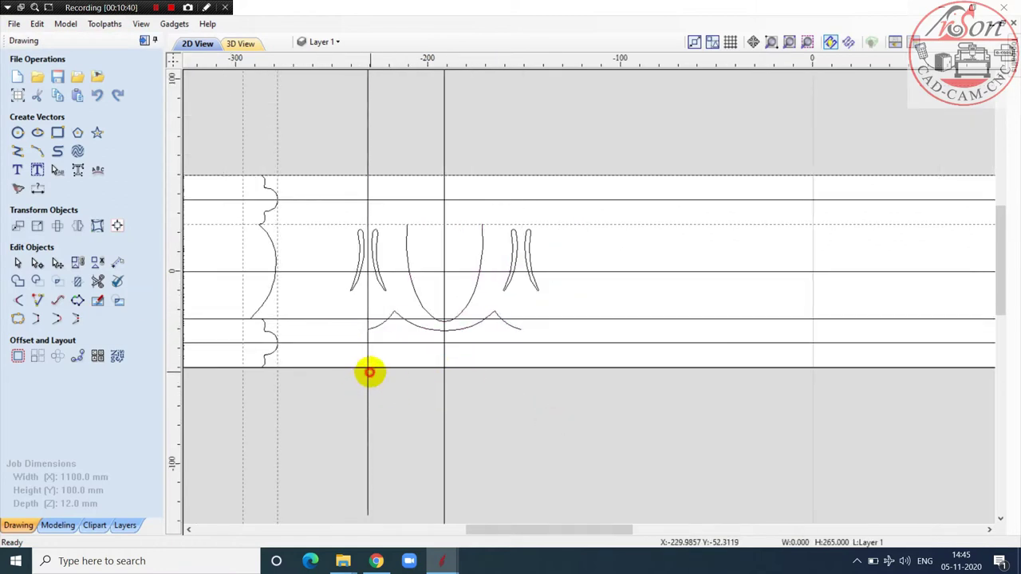
Step: Mirror a copy of the first dart's vertical line about the egg's centre line with Flip About Line
{"action": "left_click", "coordinate": [369, 372]}
{"action": "left_click", "coordinate": [444, 377], "text": "shift"}
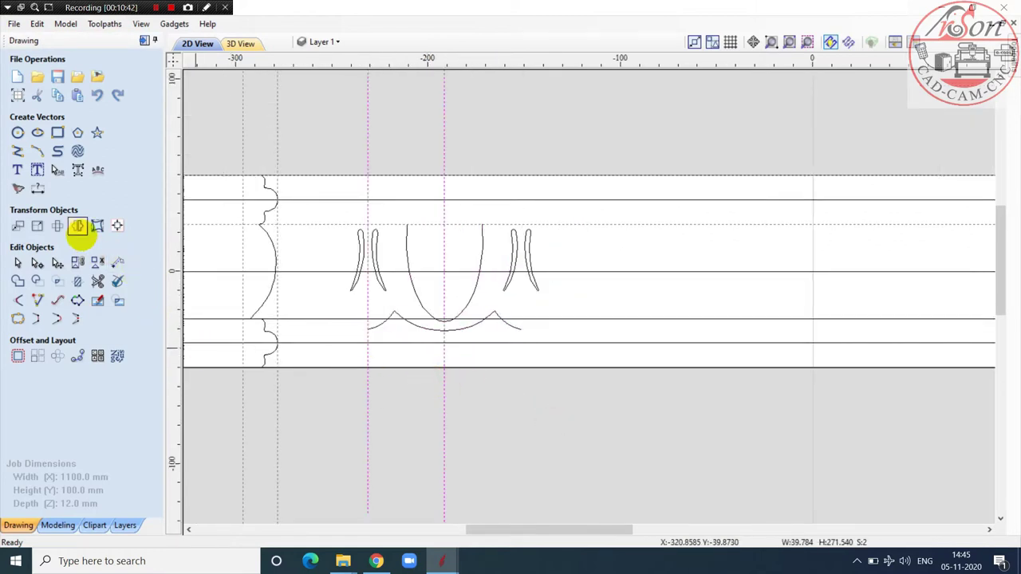
{"action": "left_click", "coordinate": [78, 226]}
{"action": "left_click", "coordinate": [83, 258]}
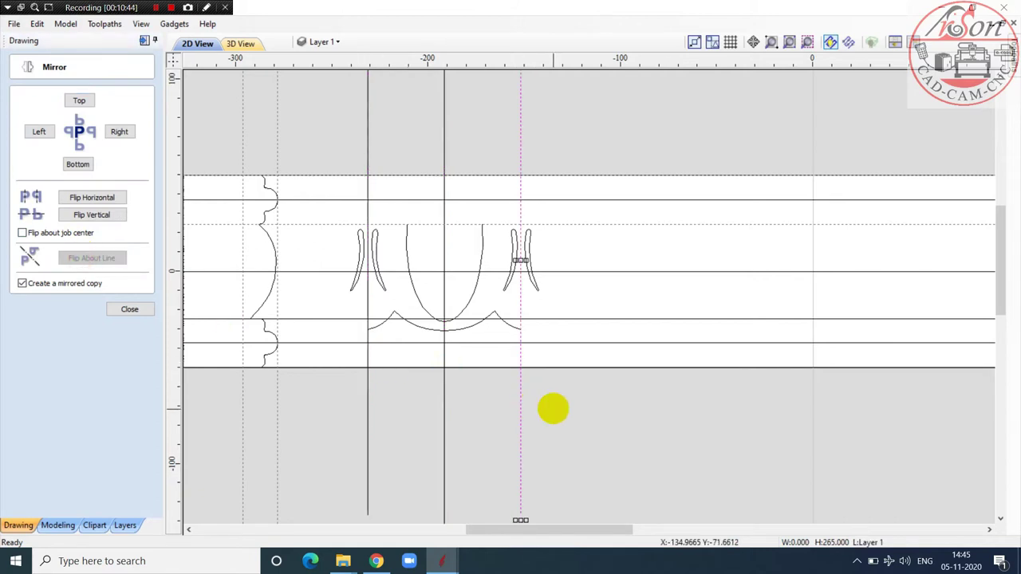
{"action": "left_click", "coordinate": [543, 405]}
{"action": "scroll", "coordinate": [541, 404], "scroll_direction": "down", "scroll_amount": 2}
{"action": "scroll", "coordinate": [383, 372], "scroll_direction": "down", "scroll_amount": 2}
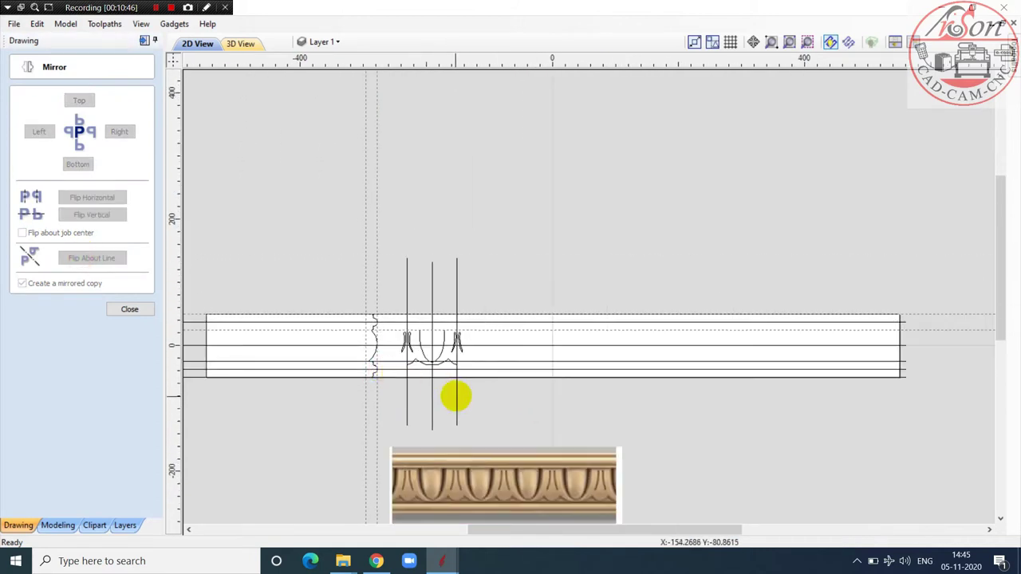
{"action": "scroll", "coordinate": [455, 394], "scroll_direction": "up", "scroll_amount": 1}
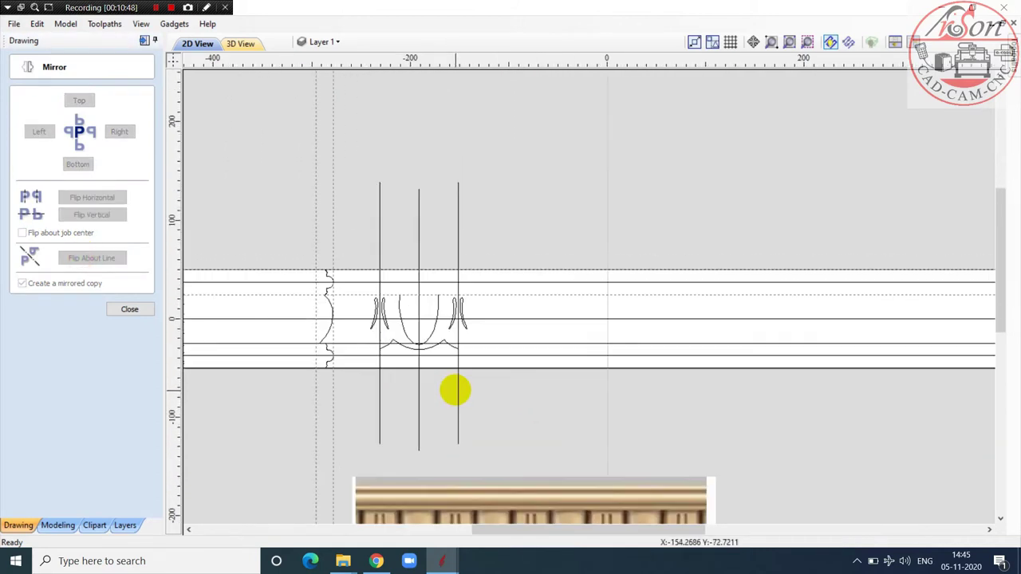
{"action": "scroll", "coordinate": [456, 392], "scroll_direction": "down", "scroll_amount": 1}
{"action": "scroll", "coordinate": [454, 392], "scroll_direction": "up", "scroll_amount": 1}
{"action": "scroll", "coordinate": [454, 392], "scroll_direction": "up", "scroll_amount": 2}
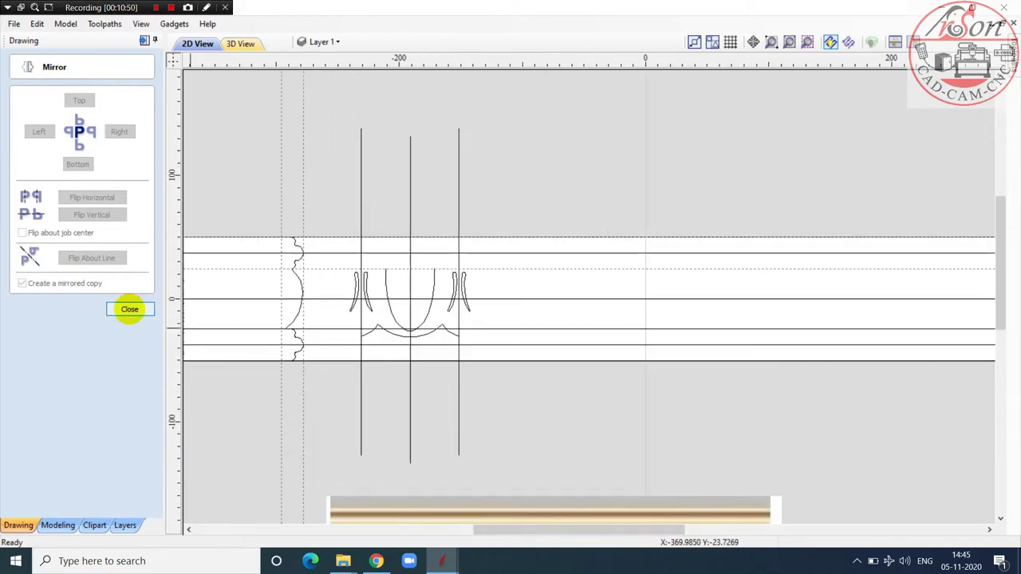
{"action": "left_click", "coordinate": [129, 309]}
{"action": "left_click", "coordinate": [17, 152]}
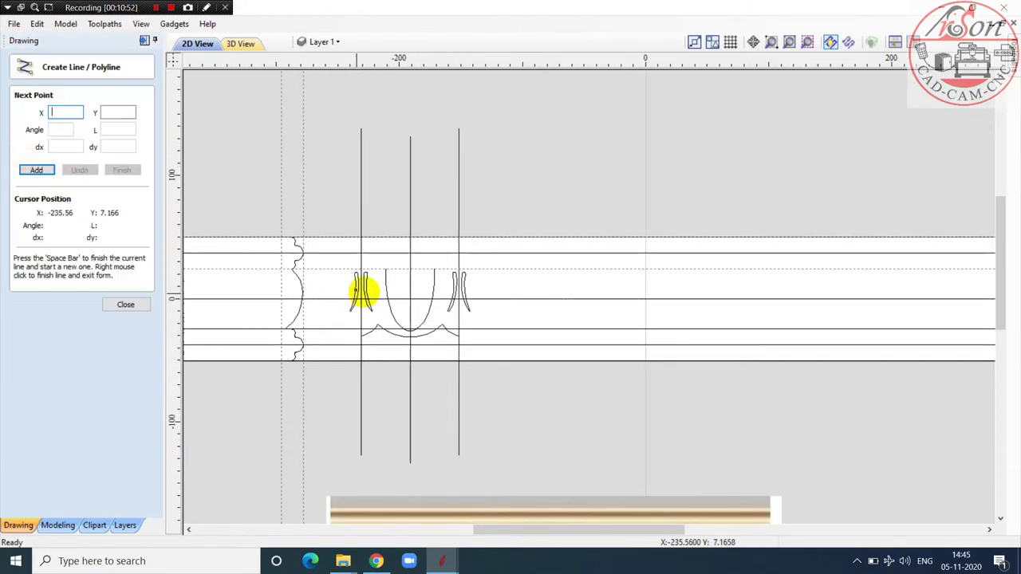
{"action": "right_click", "coordinate": [363, 293]}
{"action": "scroll", "coordinate": [365, 295], "scroll_direction": "up", "scroll_amount": 2}
{"action": "scroll", "coordinate": [411, 307], "scroll_direction": "down", "scroll_amount": 7}
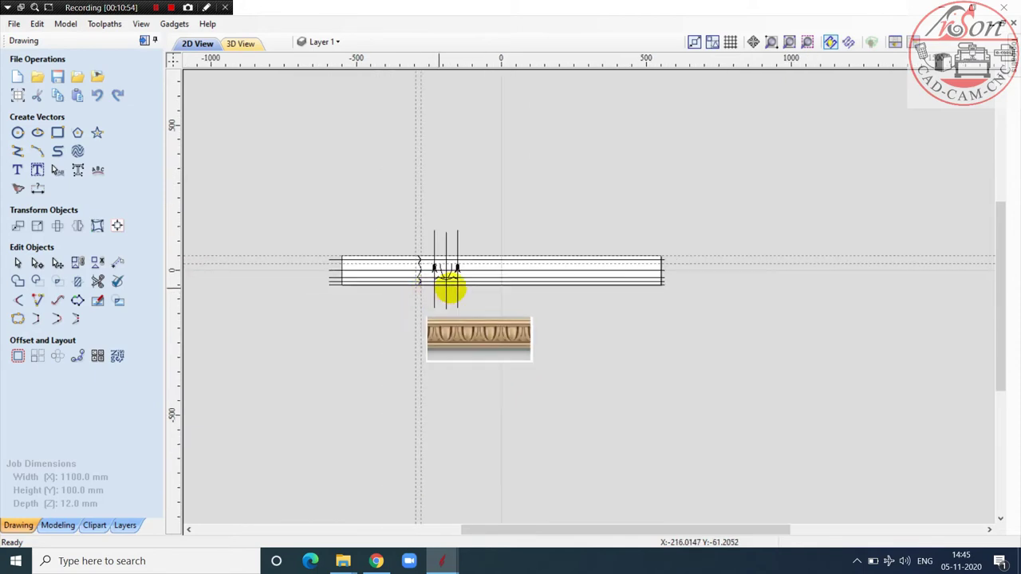
{"action": "scroll", "coordinate": [479, 343], "scroll_direction": "up", "scroll_amount": 7}
{"action": "scroll", "coordinate": [455, 335], "scroll_direction": "down", "scroll_amount": 5}
Step: Close the open egg outline with a smooth curve across its top
{"action": "scroll", "coordinate": [433, 257], "scroll_direction": "up", "scroll_amount": 6}
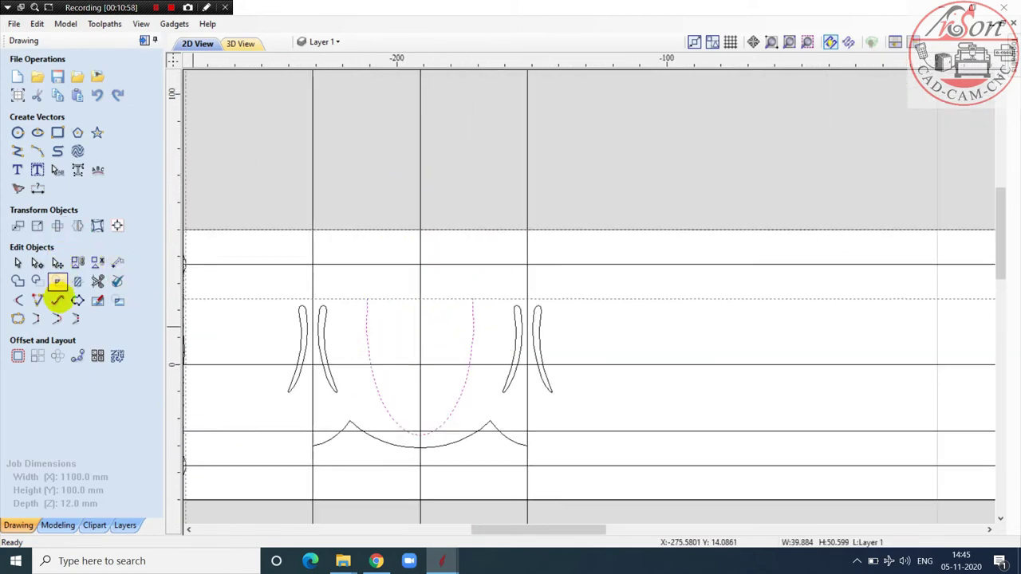
{"action": "left_click", "coordinate": [56, 318]}
{"action": "left_click", "coordinate": [440, 190]}
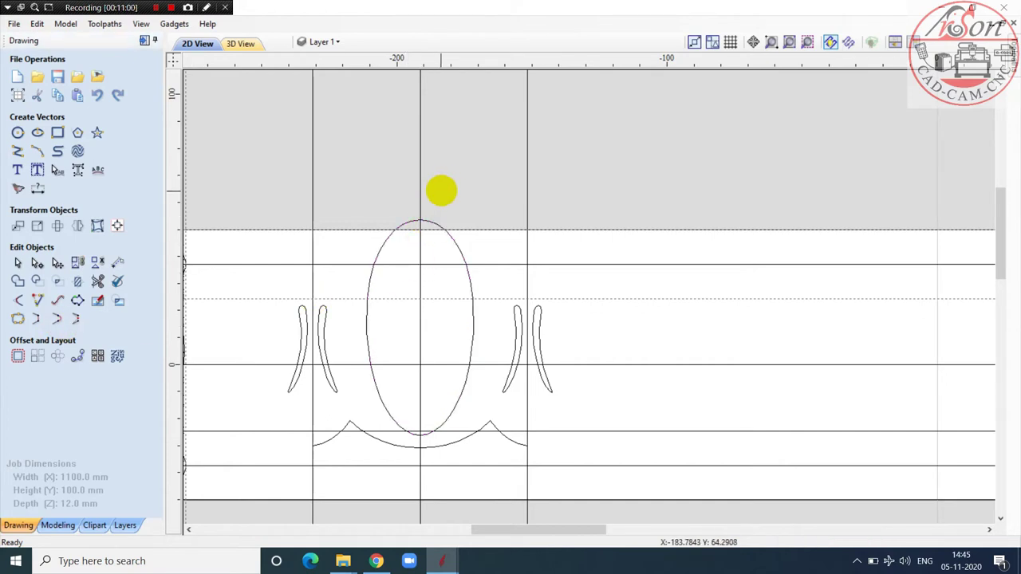
{"action": "scroll", "coordinate": [448, 186], "scroll_direction": "down", "scroll_amount": 2}
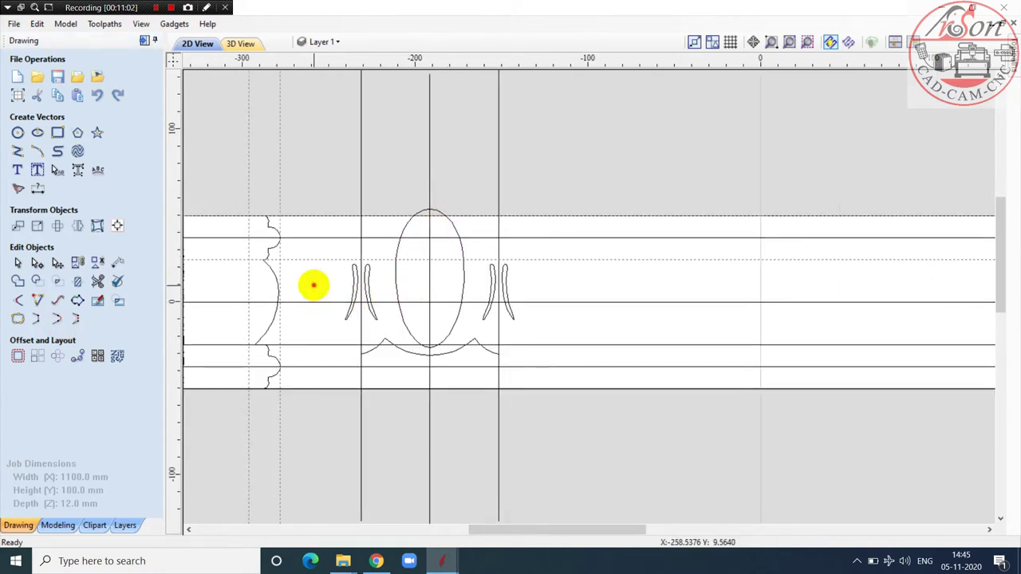
Step: Ungroup the groove pairs of both darts and delete the outer groove on each side of the egg
{"action": "scroll", "coordinate": [327, 287], "scroll_direction": "up", "scroll_amount": 1}
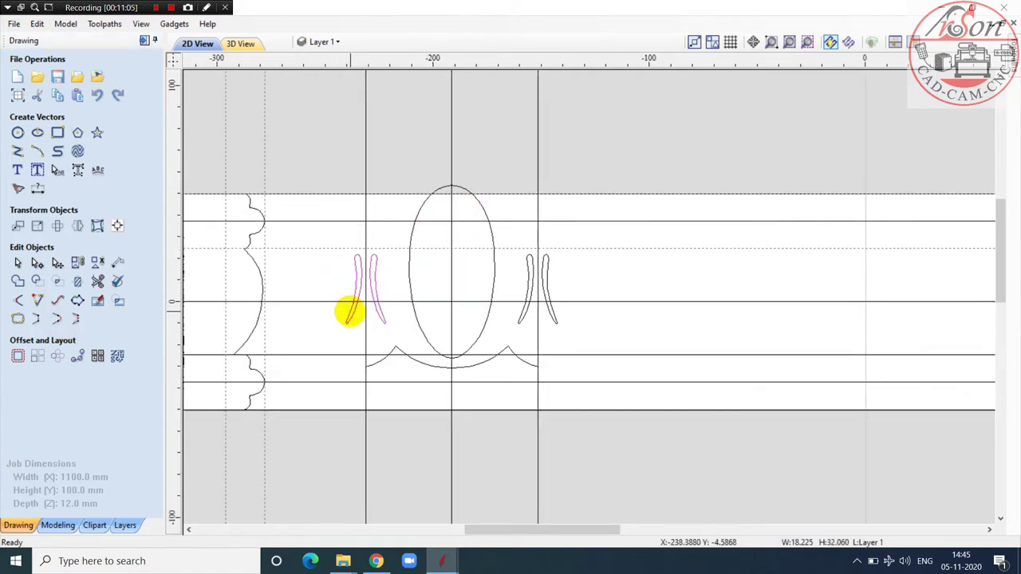
{"action": "right_click", "coordinate": [350, 311]}
{"action": "left_click", "coordinate": [95, 262]}
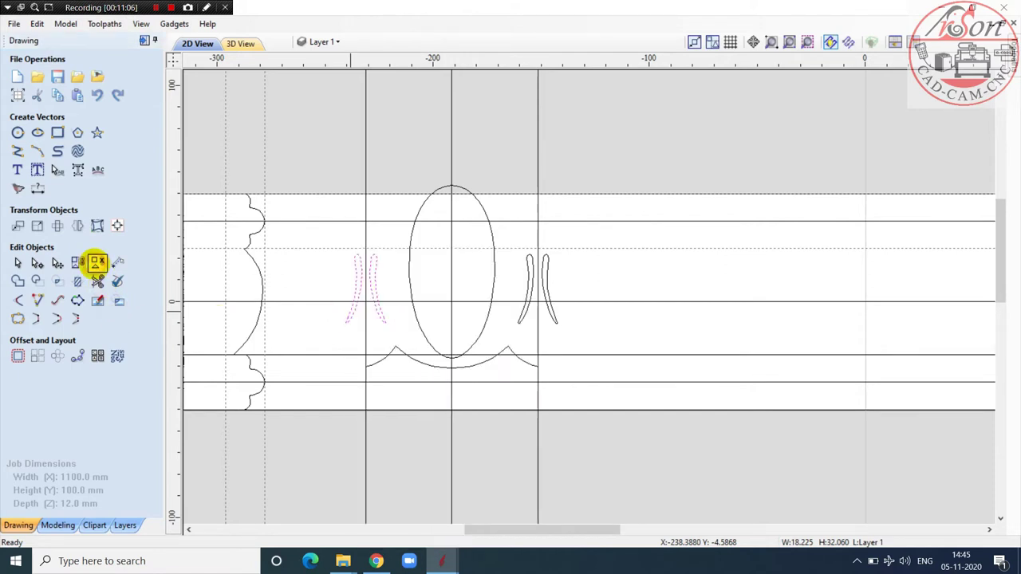
{"action": "left_click", "coordinate": [557, 316]}
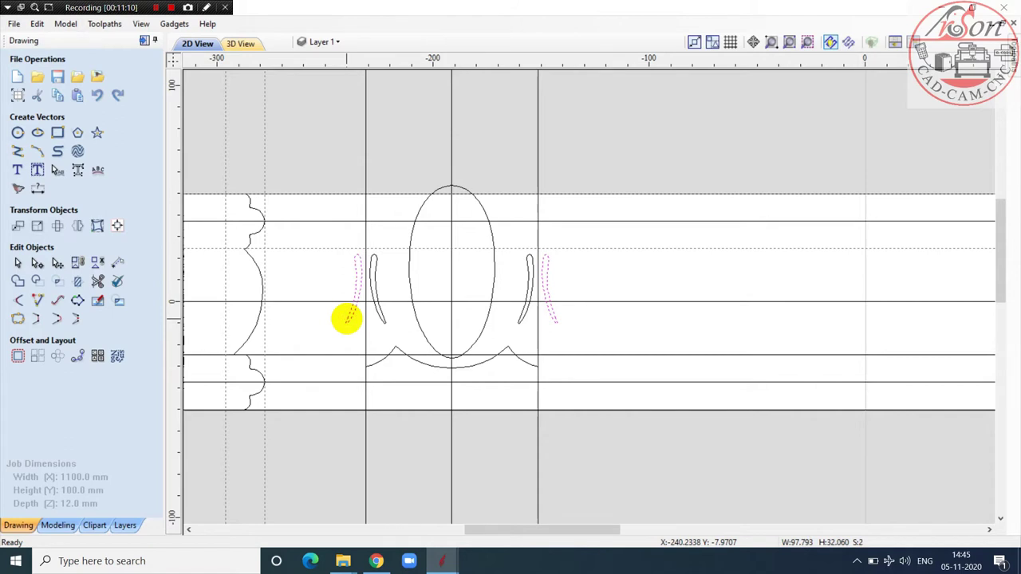
Step: Delete the vertical lines through the two darts, keeping only the egg's centre line
{"action": "scroll", "coordinate": [348, 317], "scroll_direction": "down", "scroll_amount": 3}
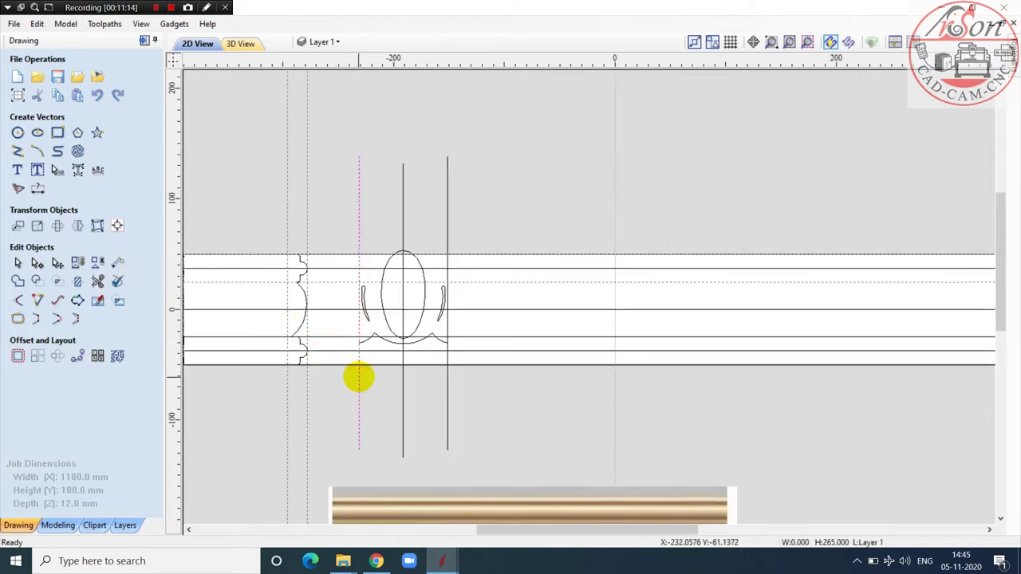
{"action": "key", "text": "Delete"}
{"action": "left_click", "coordinate": [476, 399]}
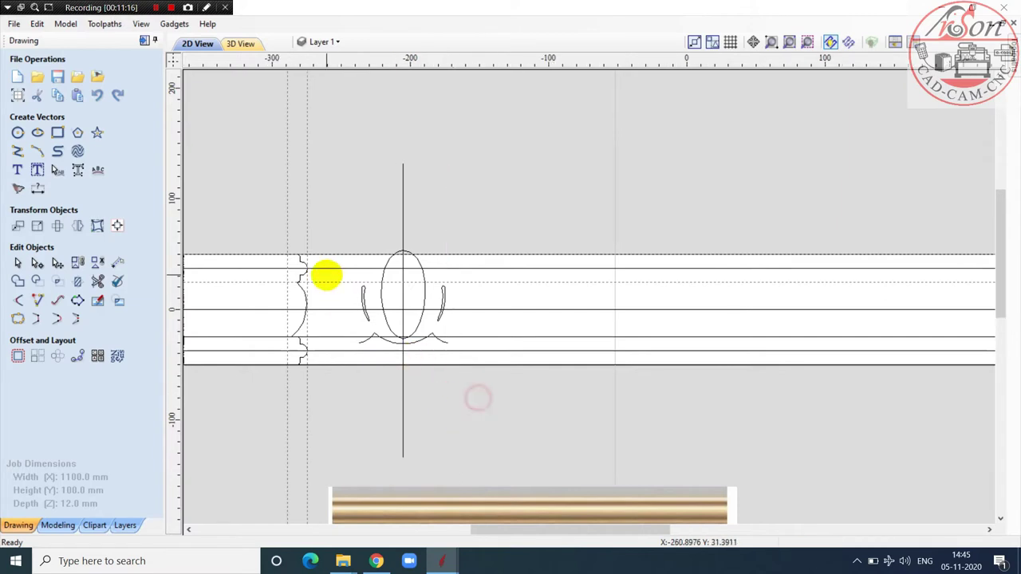
Step: Move the moulding profile horizontally out of the job, past its left end at about X -620
{"action": "scroll", "coordinate": [325, 276], "scroll_direction": "up", "scroll_amount": 1}
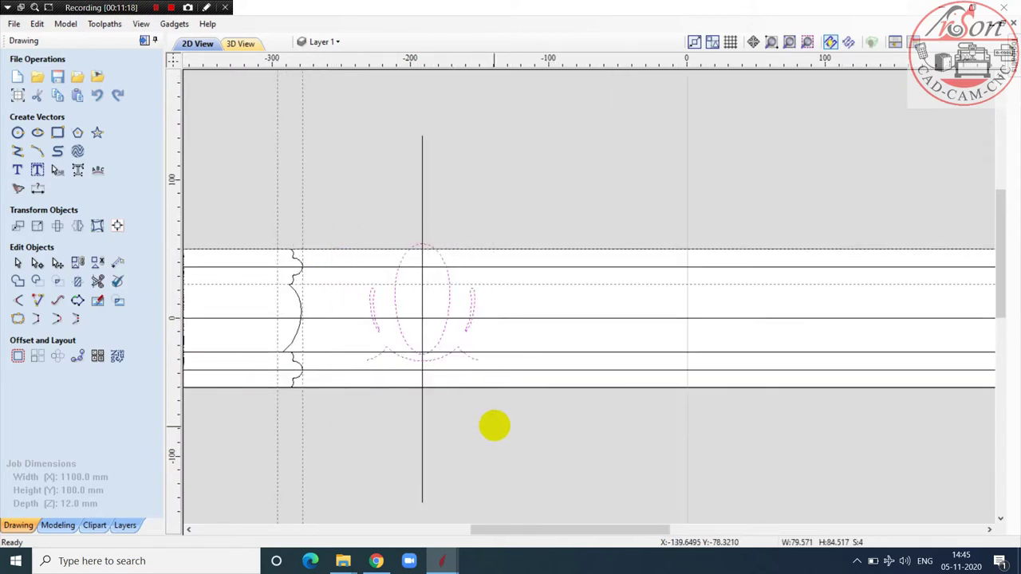
{"action": "scroll", "coordinate": [488, 402], "scroll_direction": "down", "scroll_amount": 1}
{"action": "left_click", "coordinate": [514, 424]}
{"action": "scroll", "coordinate": [510, 383], "scroll_direction": "down", "scroll_amount": 2}
{"action": "left_click_drag", "start_coordinate": [390, 303], "coordinate": [468, 442]}
{"action": "scroll", "coordinate": [444, 369], "scroll_direction": "up", "scroll_amount": 3}
{"action": "left_click", "coordinate": [452, 349]}
{"action": "scroll", "coordinate": [454, 349], "scroll_direction": "down", "scroll_amount": 4}
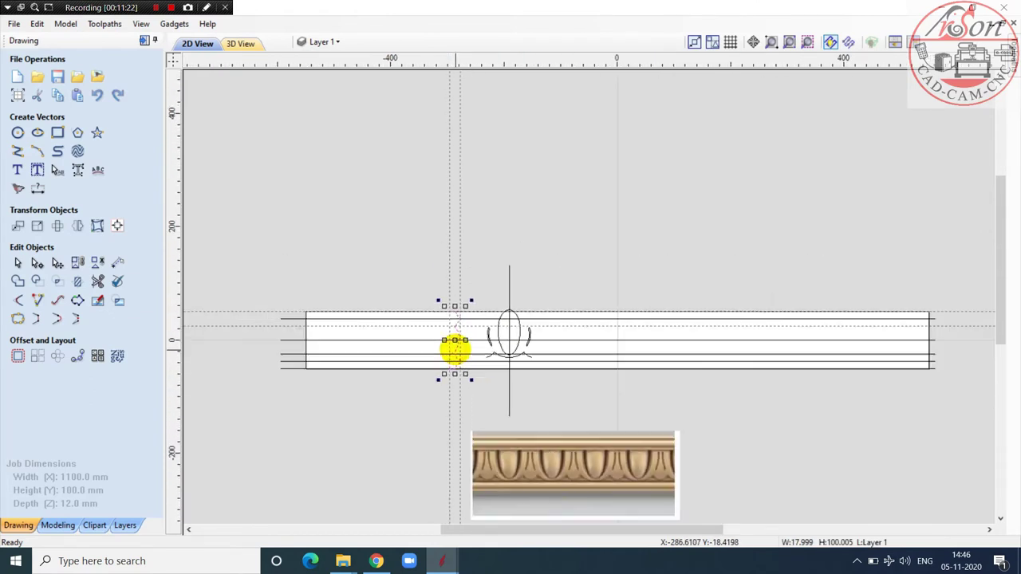
{"action": "left_click_drag", "start_coordinate": [454, 349], "coordinate": [265, 351]}
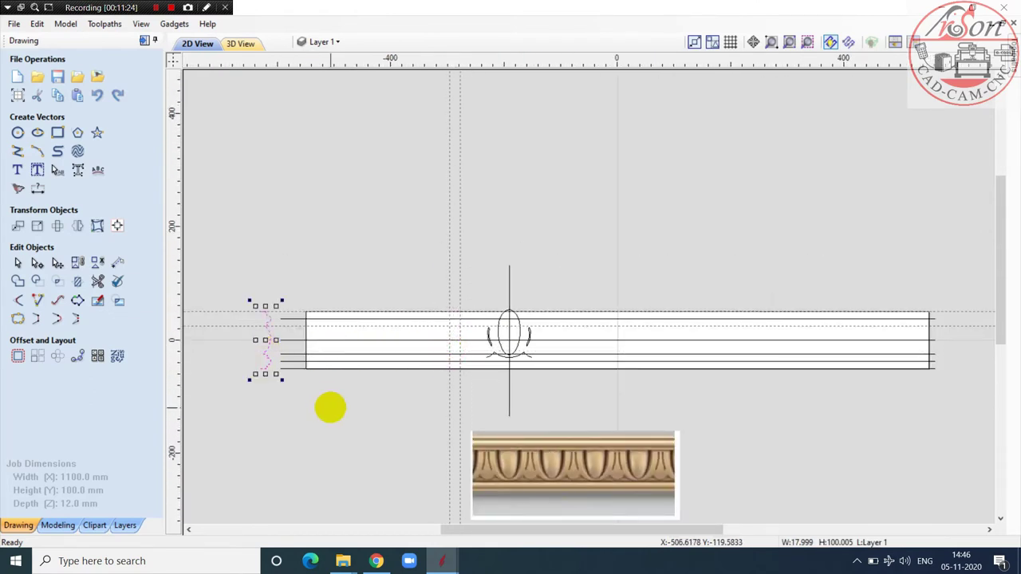
Step: Select the egg, both grooves and the lower border curve and mirror four successive copies to the left end of the job
{"action": "scroll", "coordinate": [516, 364], "scroll_direction": "up", "scroll_amount": 4}
{"action": "left_click_drag", "start_coordinate": [479, 232], "coordinate": [599, 404]}
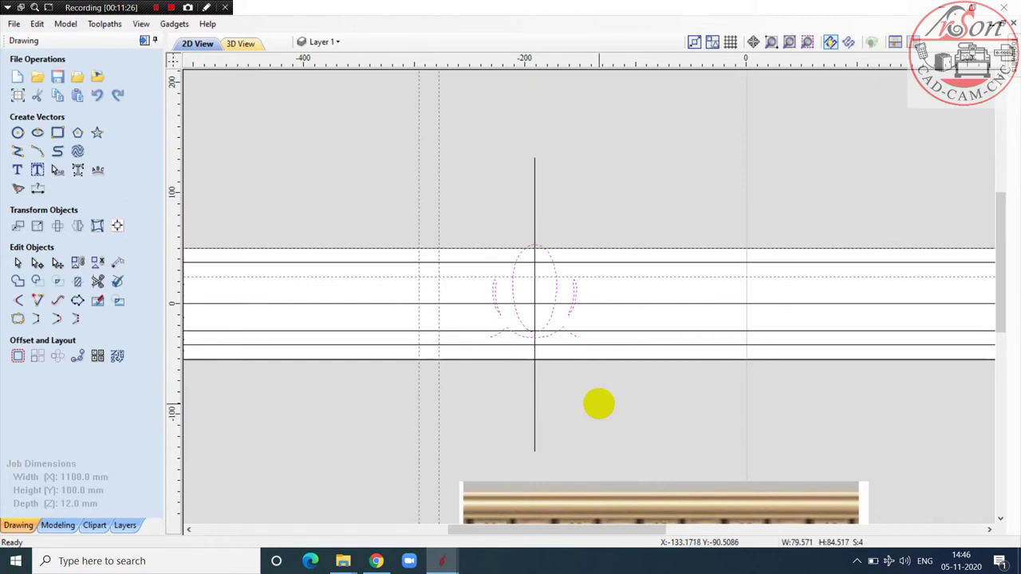
{"action": "left_click", "coordinate": [78, 227]}
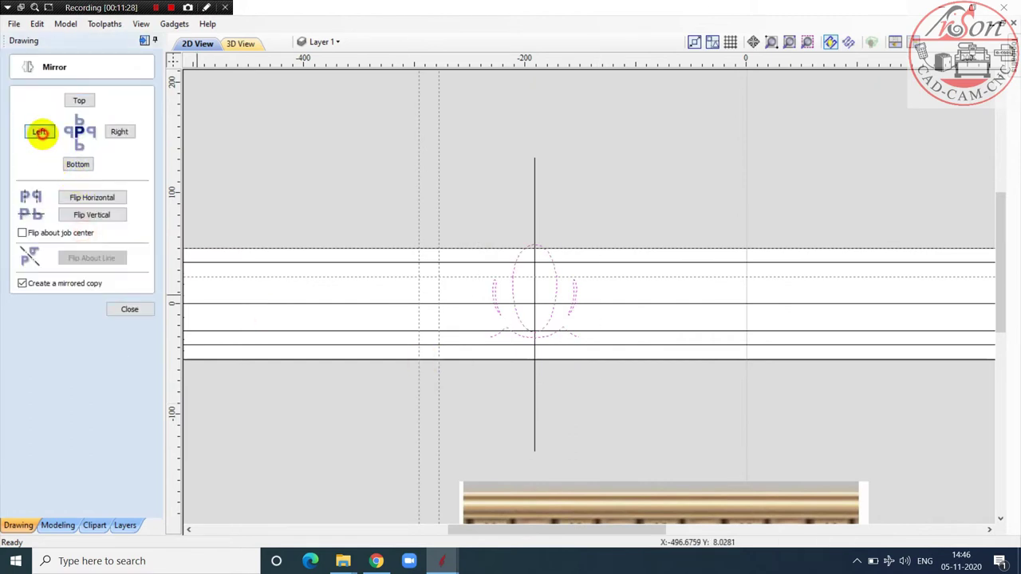
{"action": "left_click", "coordinate": [40, 132]}
{"action": "left_click", "coordinate": [40, 133]}
{"action": "left_click", "coordinate": [40, 132]}
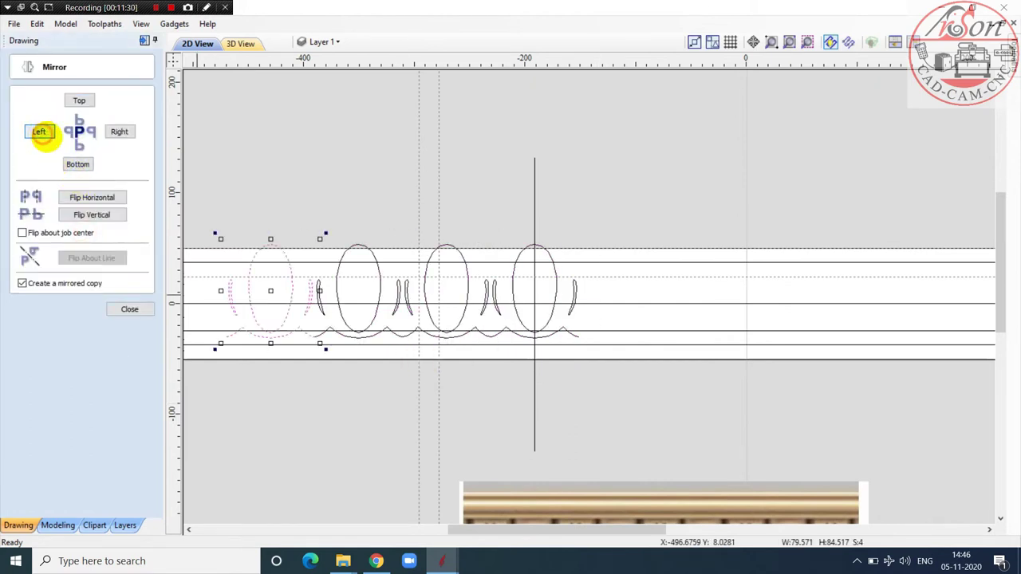
{"action": "scroll", "coordinate": [459, 241], "scroll_direction": "down", "scroll_amount": 2}
{"action": "left_click", "coordinate": [44, 134]}
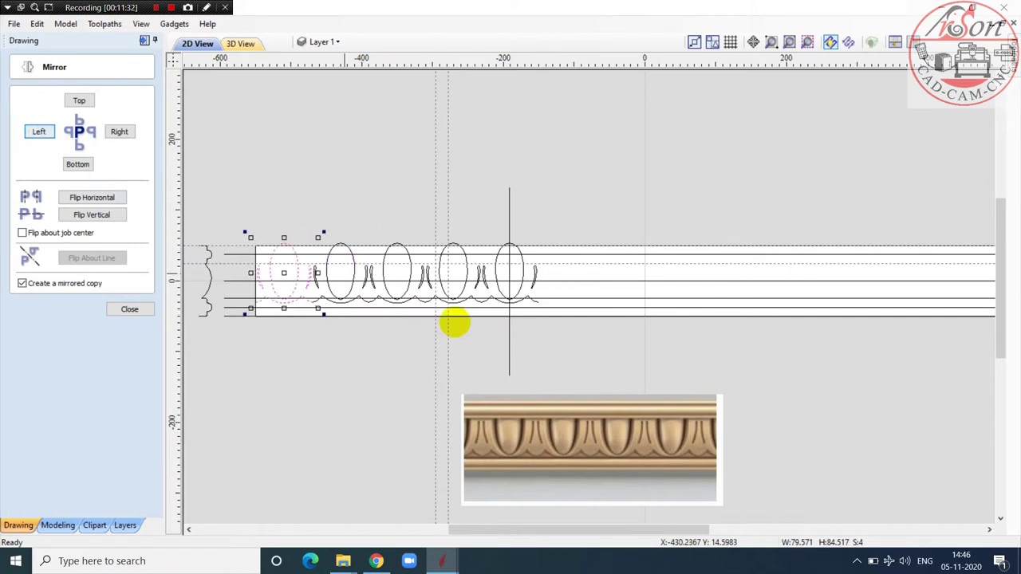
Step: Select the five repeats of eggs, grooves and lower border curves and mirror two successive copies rightward past the job's right end
{"action": "left_click", "coordinate": [236, 214]}
{"action": "left_click_drag", "start_coordinate": [550, 368], "coordinate": [545, 337]}
{"action": "left_click", "coordinate": [119, 132]}
{"action": "scroll", "coordinate": [239, 214], "scroll_direction": "down", "scroll_amount": 2}
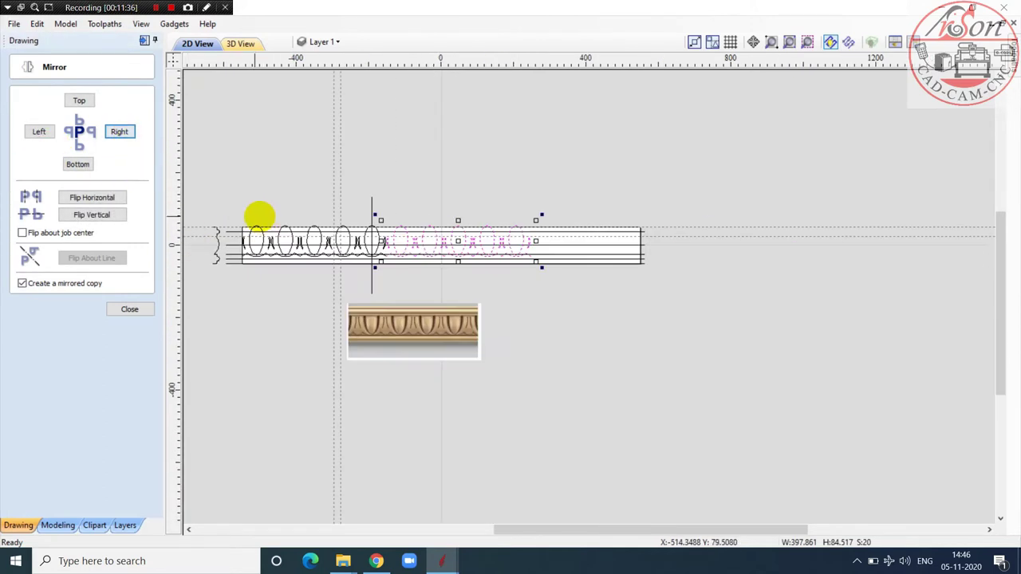
{"action": "left_click", "coordinate": [120, 132]}
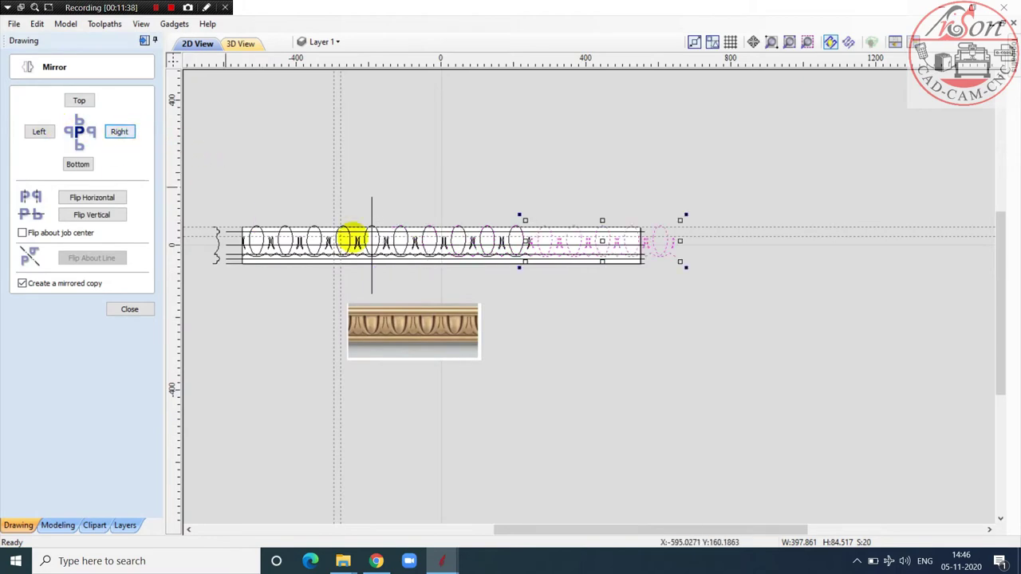
{"action": "left_click", "coordinate": [579, 326]}
{"action": "scroll", "coordinate": [278, 239], "scroll_direction": "up", "scroll_amount": 3}
{"action": "scroll", "coordinate": [445, 292], "scroll_direction": "down", "scroll_amount": 3}
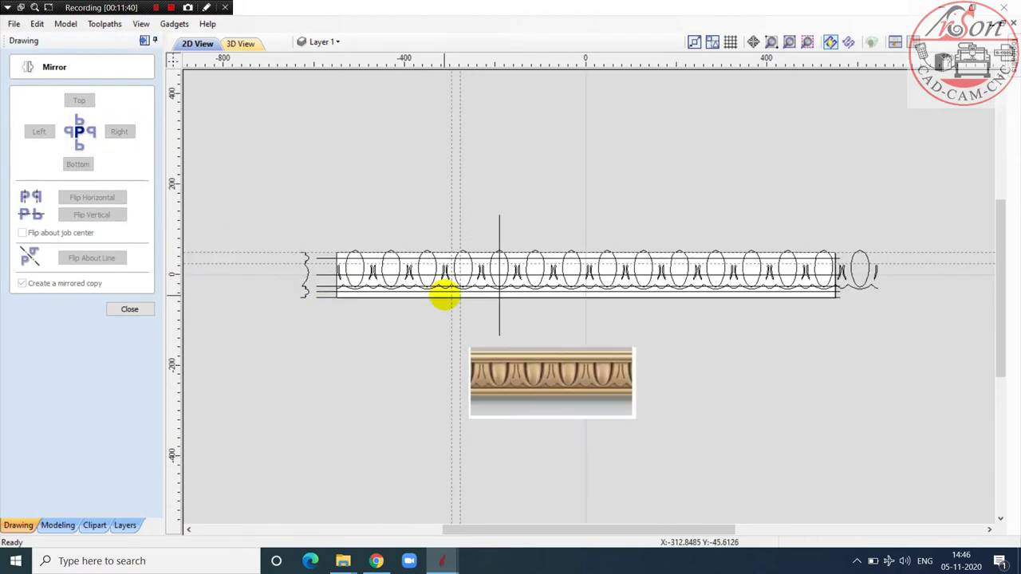
Step: Select the long horizontal line through the job's middle at Y 0 and open Extrude and Weave for it
{"action": "scroll", "coordinate": [323, 271], "scroll_direction": "up", "scroll_amount": 3}
{"action": "left_click", "coordinate": [321, 268]}
{"action": "scroll", "coordinate": [322, 268], "scroll_direction": "down", "scroll_amount": 2}
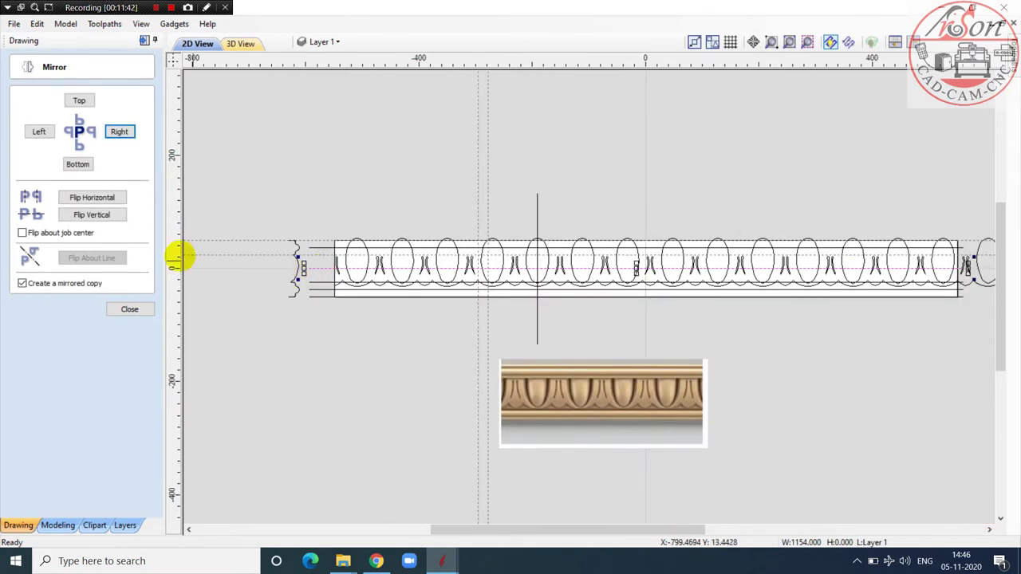
{"action": "left_click", "coordinate": [142, 309]}
{"action": "left_click", "coordinate": [59, 523]}
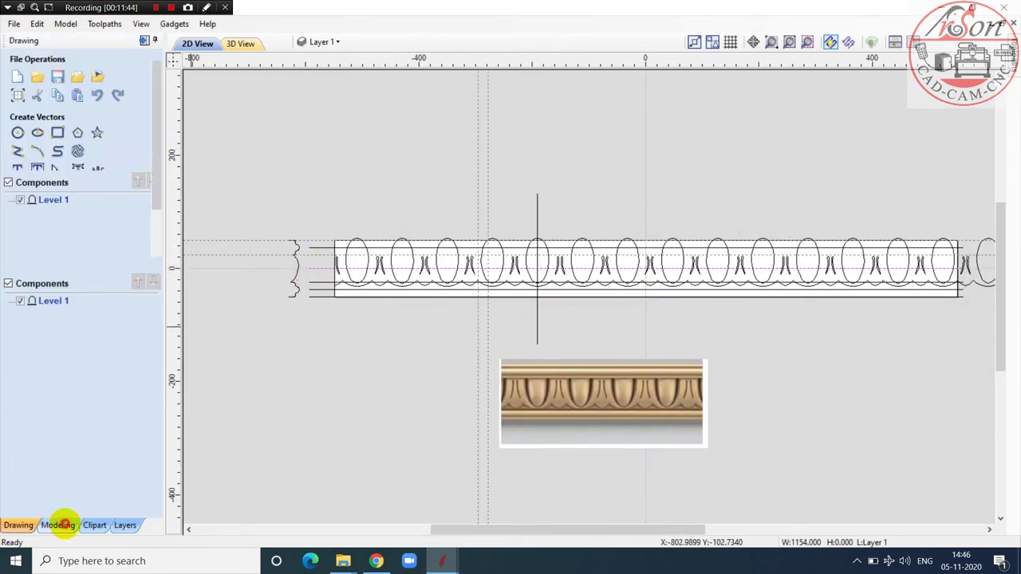
{"action": "left_click", "coordinate": [57, 77]}
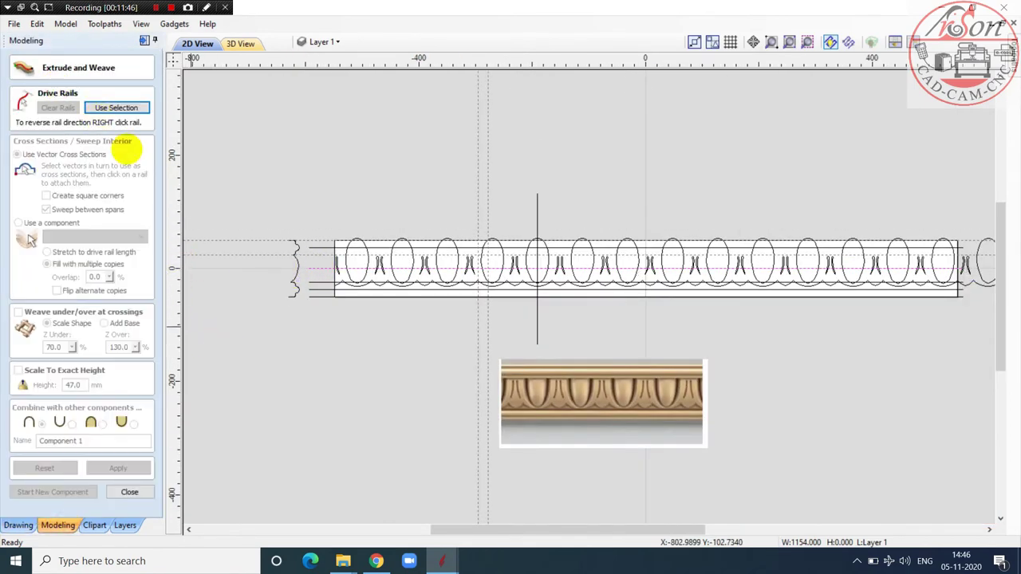
Step: Extrude the wavy moulding cross-section along the horizontal centre line as a drive rail, using the merge combine mode
{"action": "left_click", "coordinate": [116, 108]}
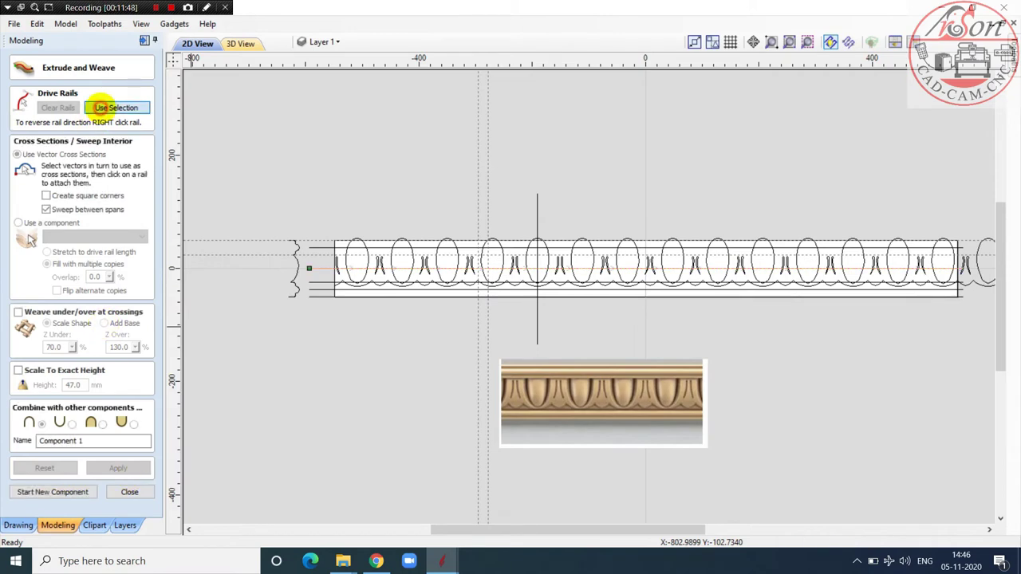
{"action": "scroll", "coordinate": [269, 251], "scroll_direction": "up", "scroll_amount": 1}
{"action": "scroll", "coordinate": [314, 308], "scroll_direction": "up", "scroll_amount": 2}
{"action": "left_click", "coordinate": [317, 308]}
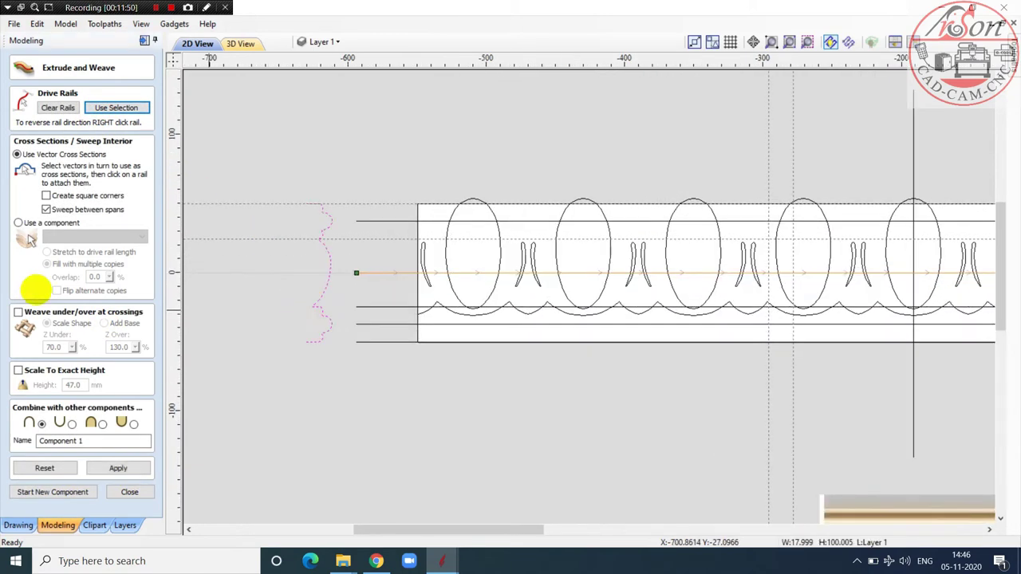
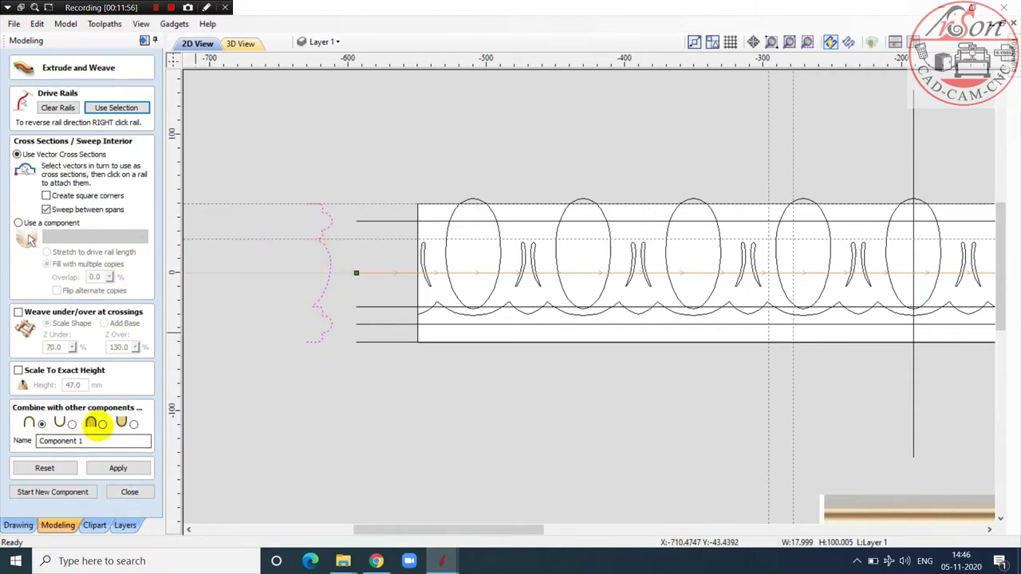
{"action": "left_click", "coordinate": [100, 424]}
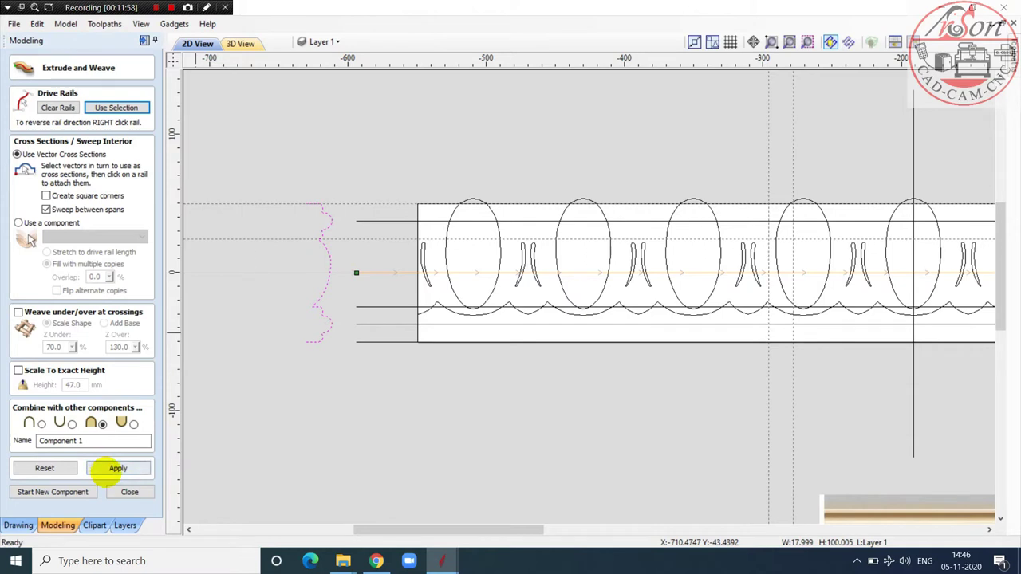
{"action": "left_click", "coordinate": [108, 471]}
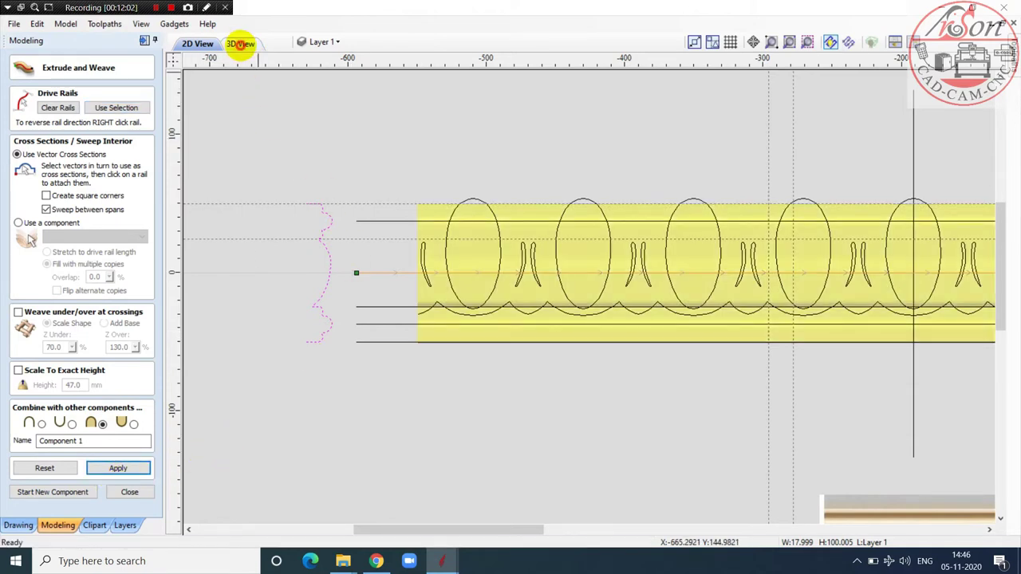
Step: Inspect the extruded moulding in 3D, commit it by starting a new component, and close Extrude and Weave
{"action": "left_click", "coordinate": [240, 43]}
{"action": "left_click_drag", "start_coordinate": [398, 412], "coordinate": [707, 335]}
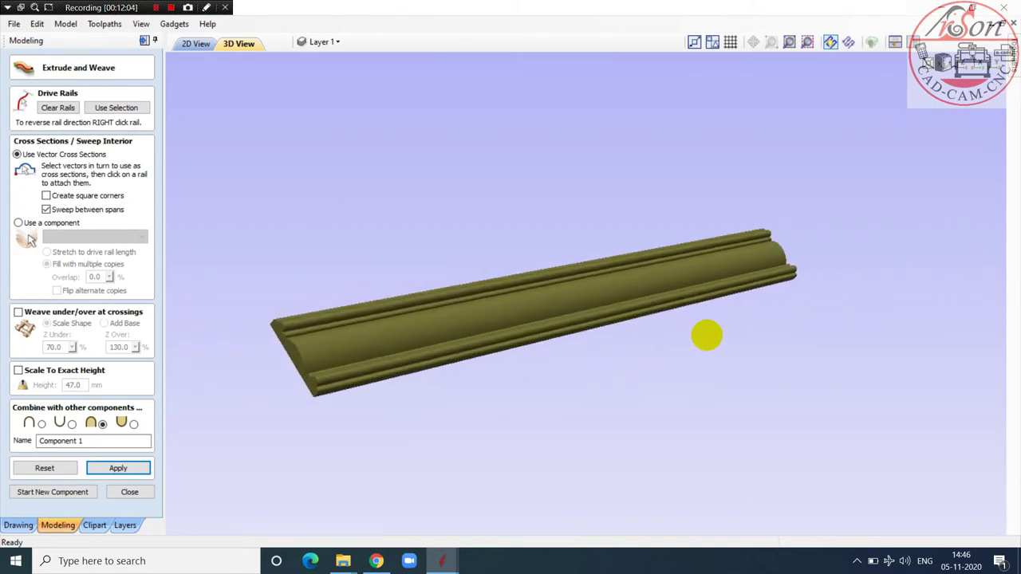
{"action": "mouse_move", "coordinate": [571, 370]}
{"action": "left_mouse_down"}
{"action": "mouse_move", "coordinate": [554, 371]}
{"action": "mouse_move", "coordinate": [570, 369]}
{"action": "left_mouse_up"}
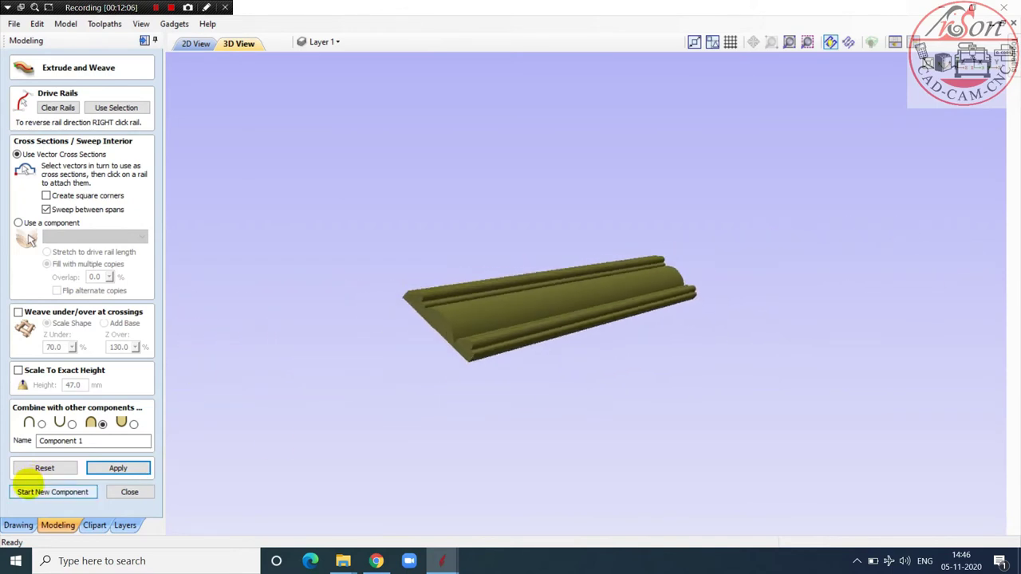
{"action": "left_click", "coordinate": [35, 492]}
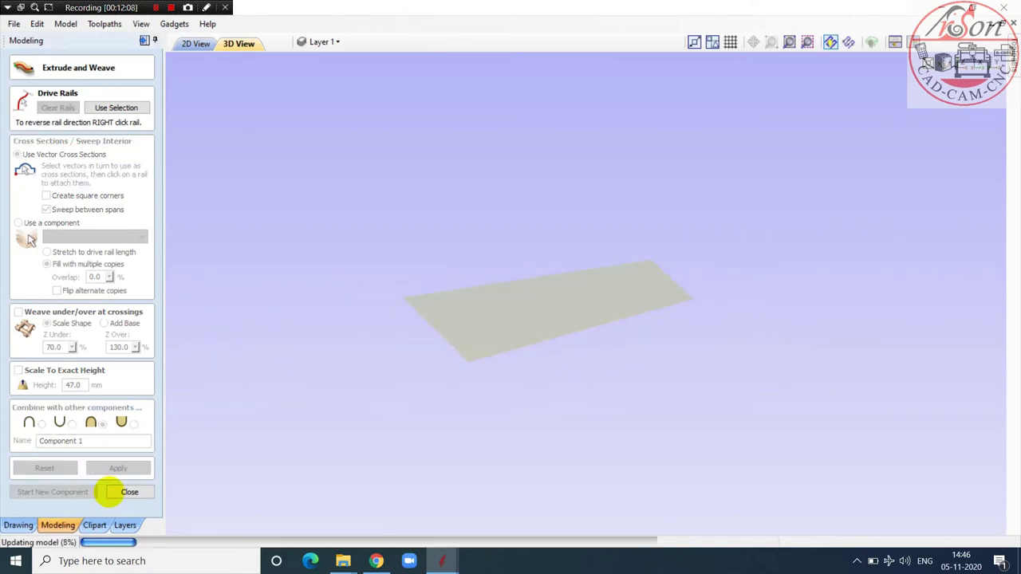
{"action": "left_click", "coordinate": [118, 491]}
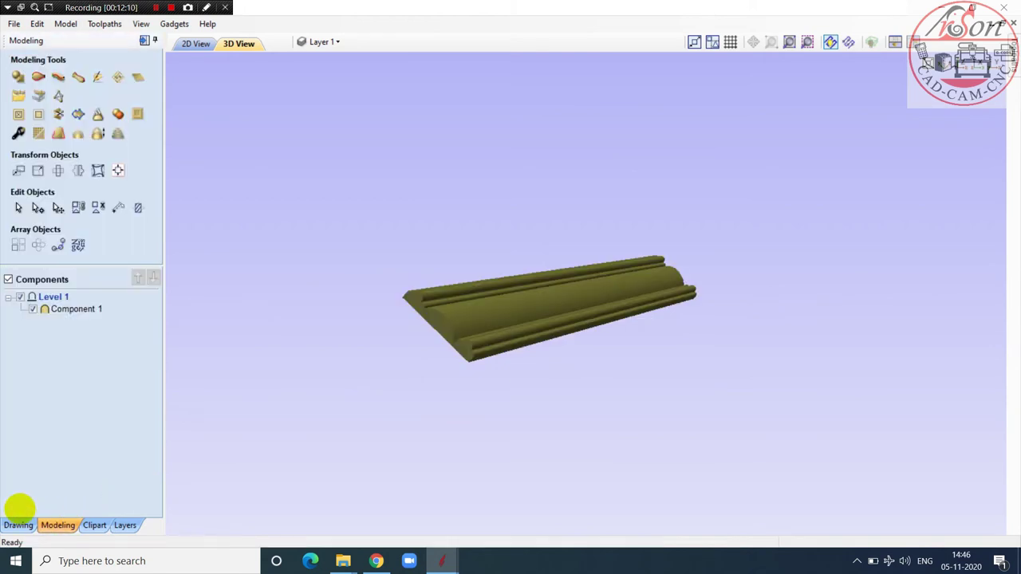
Step: Set the model's solid colour to light tan in the job setup
{"action": "left_click", "coordinate": [18, 523]}
{"action": "left_click", "coordinate": [17, 96]}
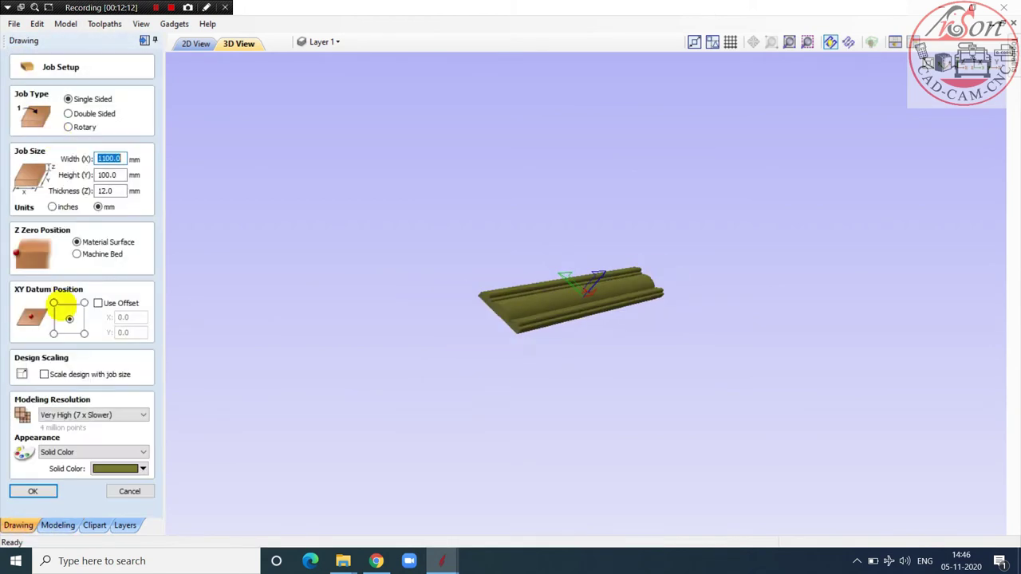
{"action": "left_click", "coordinate": [132, 468]}
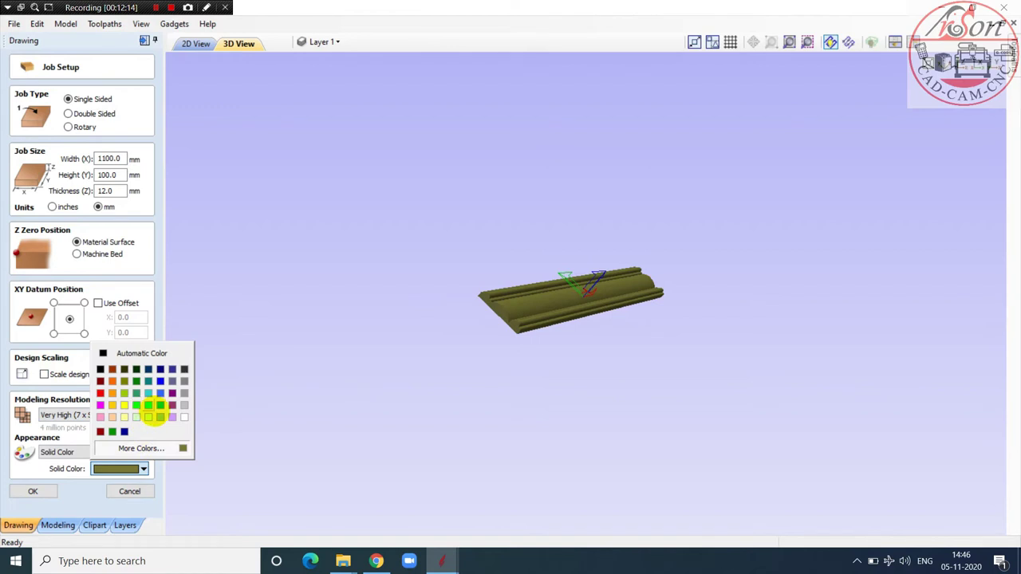
{"action": "left_click", "coordinate": [116, 406]}
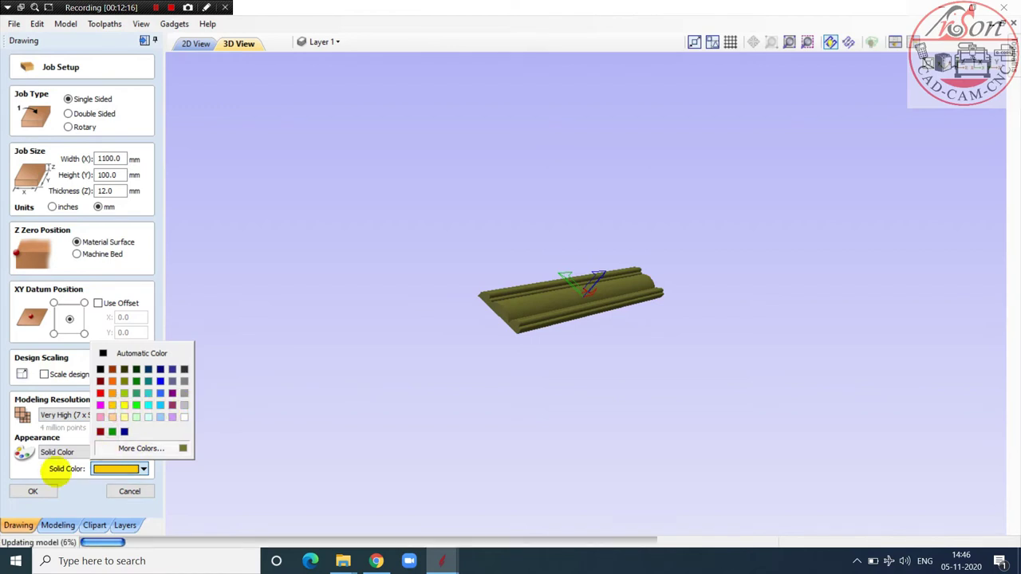
{"action": "left_click_drag", "start_coordinate": [579, 380], "coordinate": [362, 358]}
{"action": "left_click", "coordinate": [143, 468]}
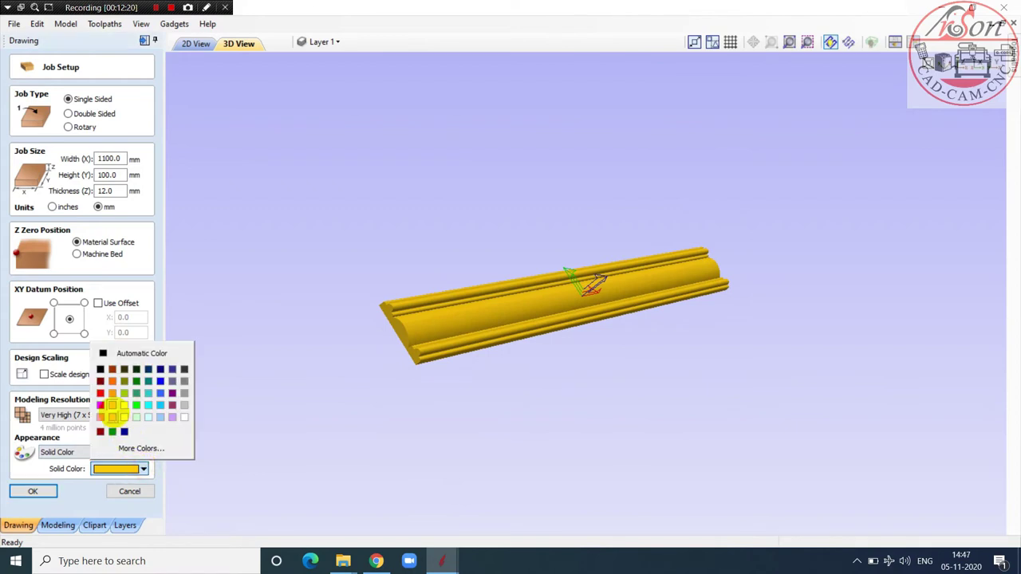
{"action": "left_click", "coordinate": [112, 417]}
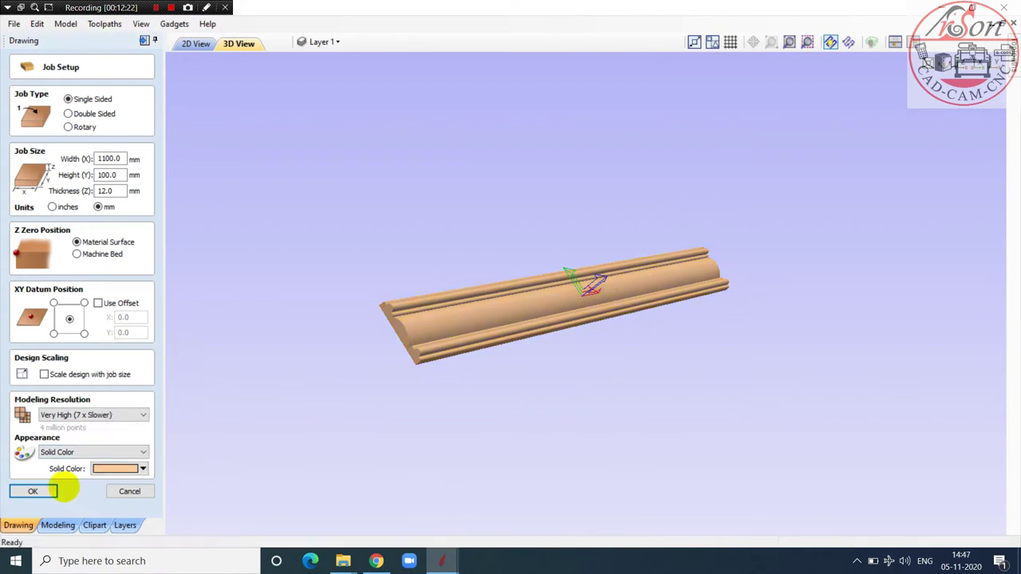
{"action": "mouse_move", "coordinate": [592, 406]}
{"action": "left_mouse_down"}
{"action": "mouse_move", "coordinate": [585, 292]}
{"action": "mouse_move", "coordinate": [459, 403]}
{"action": "mouse_move", "coordinate": [103, 506]}
{"action": "left_mouse_up"}
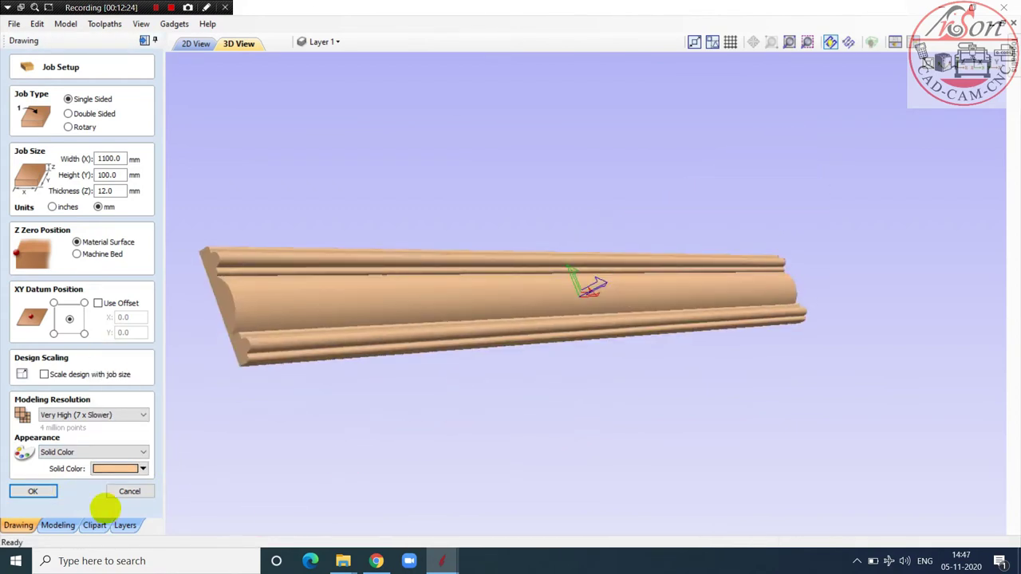
{"action": "left_click", "coordinate": [33, 491]}
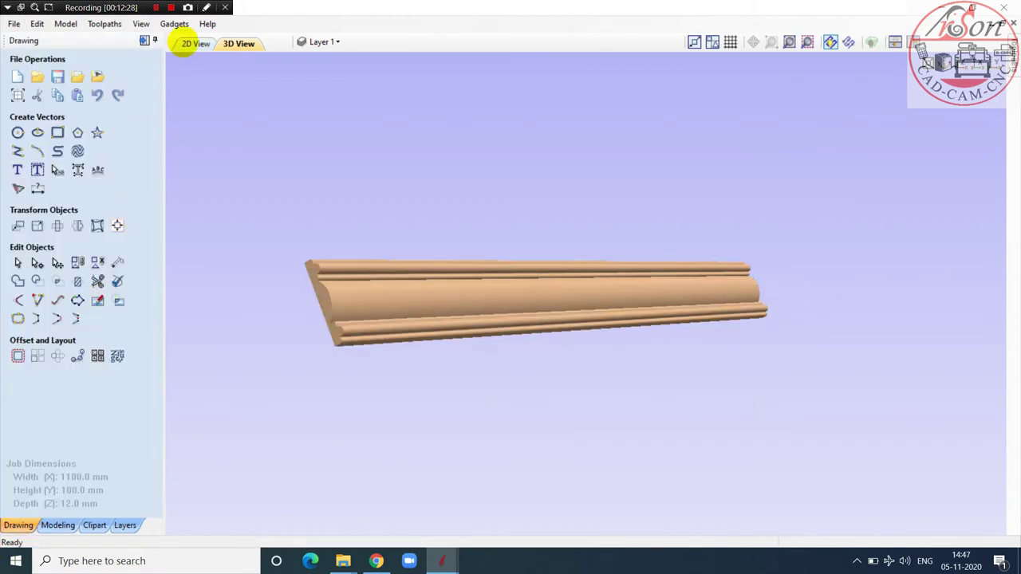
Step: Examine how the oval, leaf and scallop vectors sit over the moulding in the 2D view
{"action": "left_click", "coordinate": [186, 44]}
{"action": "scroll", "coordinate": [452, 292], "scroll_direction": "down", "scroll_amount": 1}
{"action": "scroll", "coordinate": [299, 323], "scroll_direction": "up", "scroll_amount": 2}
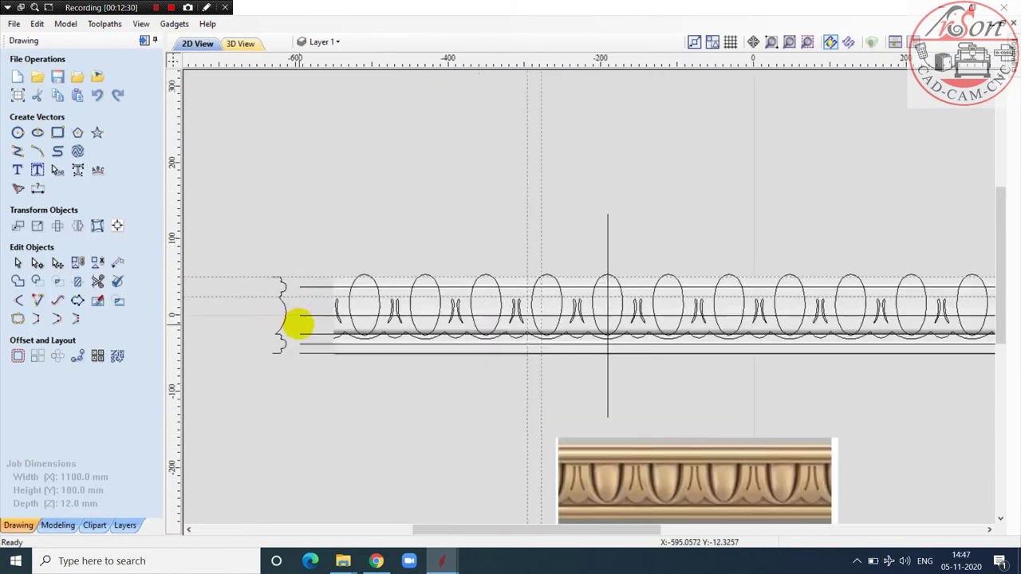
{"action": "scroll", "coordinate": [337, 375], "scroll_direction": "up", "scroll_amount": 1}
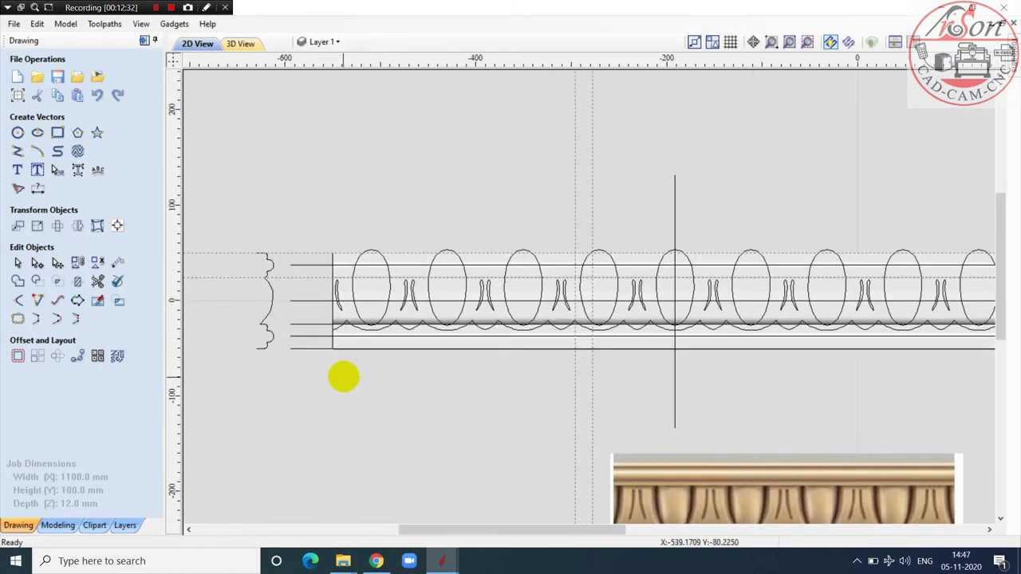
{"action": "middle_click_drag", "start_coordinate": [342, 290], "coordinate": [336, 291]}
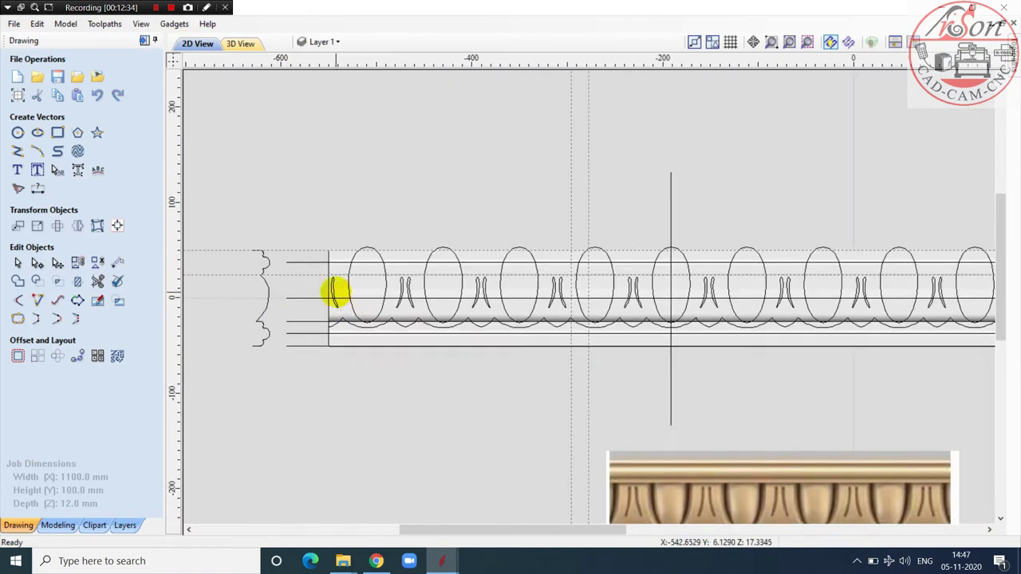
{"action": "scroll", "coordinate": [339, 294], "scroll_direction": "down", "scroll_amount": 1}
{"action": "scroll", "coordinate": [410, 335], "scroll_direction": "down", "scroll_amount": 1}
{"action": "scroll", "coordinate": [351, 312], "scroll_direction": "up", "scroll_amount": 2}
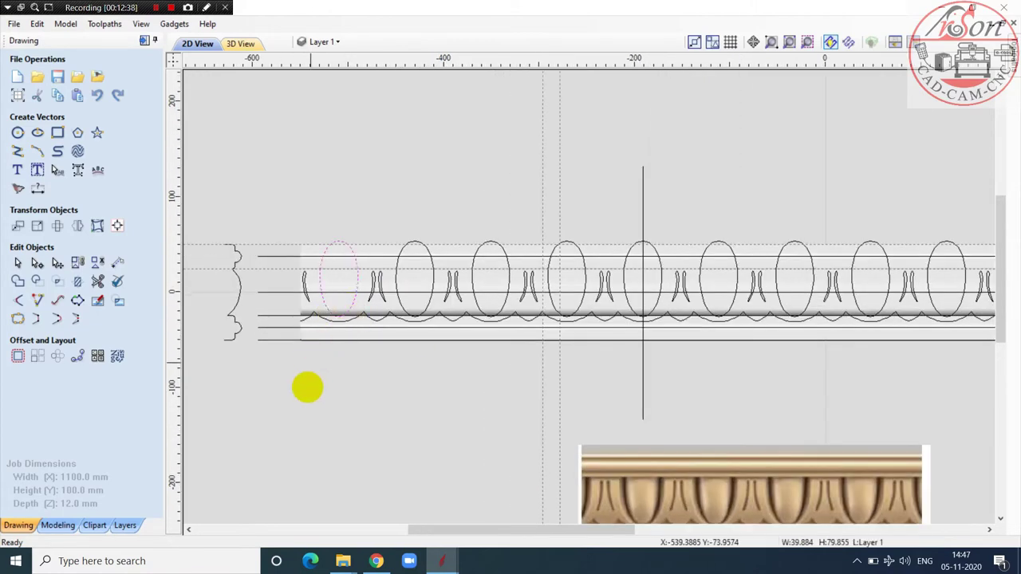
{"action": "left_click", "coordinate": [308, 390]}
{"action": "scroll", "coordinate": [316, 365], "scroll_direction": "up", "scroll_amount": 2}
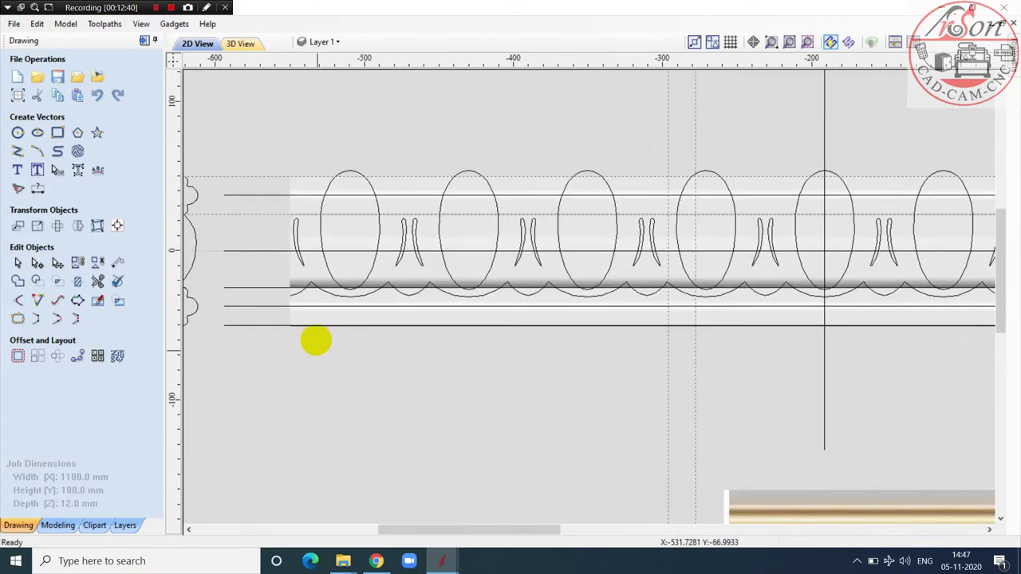
{"action": "scroll", "coordinate": [258, 303], "scroll_direction": "down", "scroll_amount": 2}
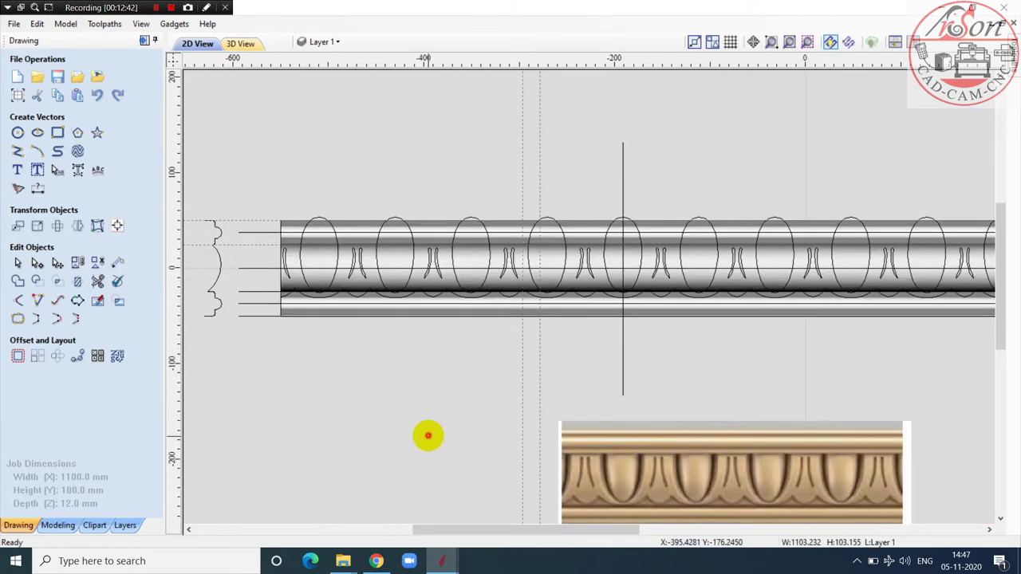
Step: Draw a horizontal line about 1124 mm long at Y 24.5, running past both ends of the moulding
{"action": "left_click", "coordinate": [17, 151]}
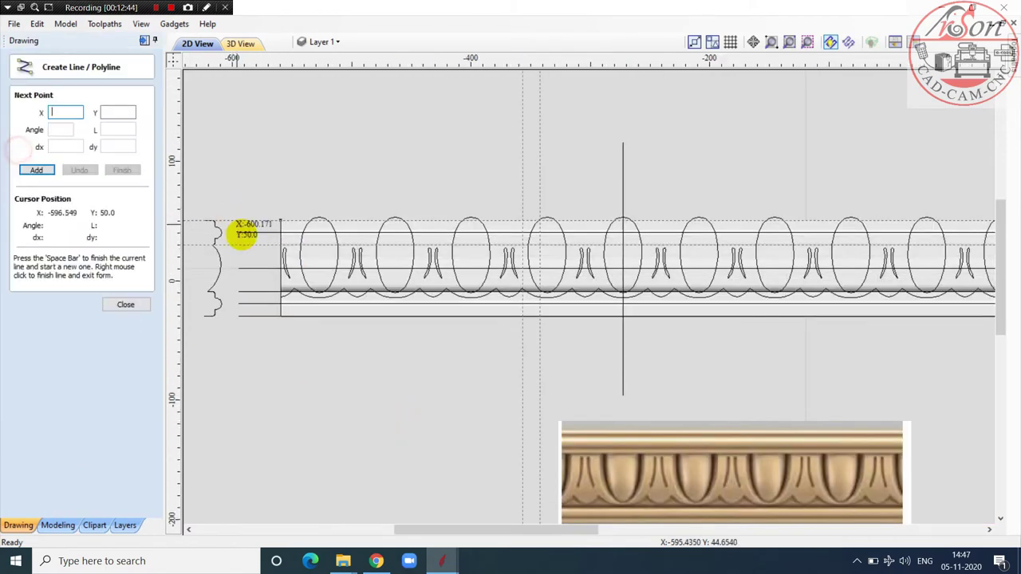
{"action": "scroll", "coordinate": [240, 232], "scroll_direction": "up", "scroll_amount": 4}
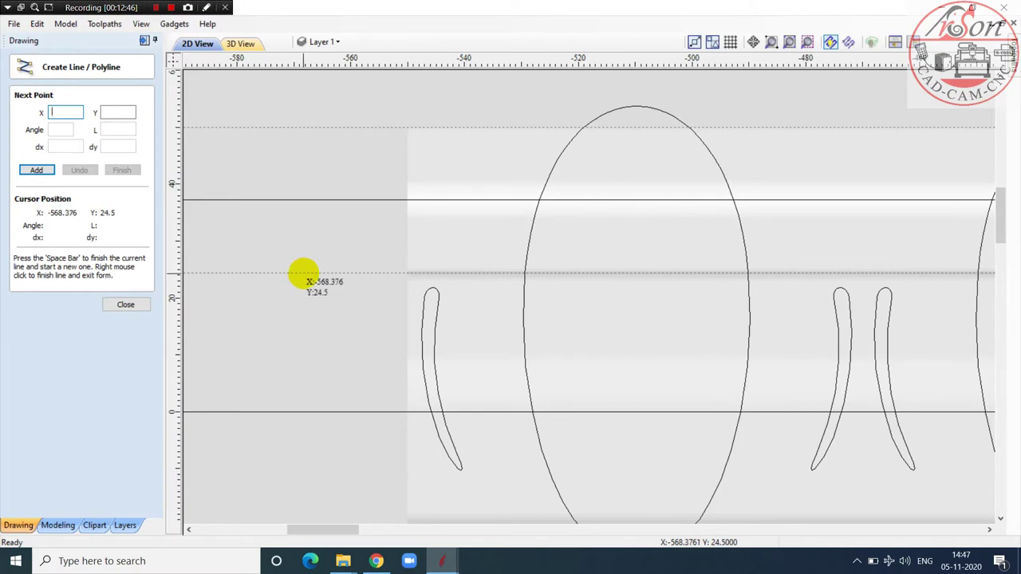
{"action": "left_click", "coordinate": [303, 274]}
{"action": "scroll", "coordinate": [231, 269], "scroll_direction": "down", "scroll_amount": 6}
{"action": "scroll", "coordinate": [770, 266], "scroll_direction": "up", "scroll_amount": 6}
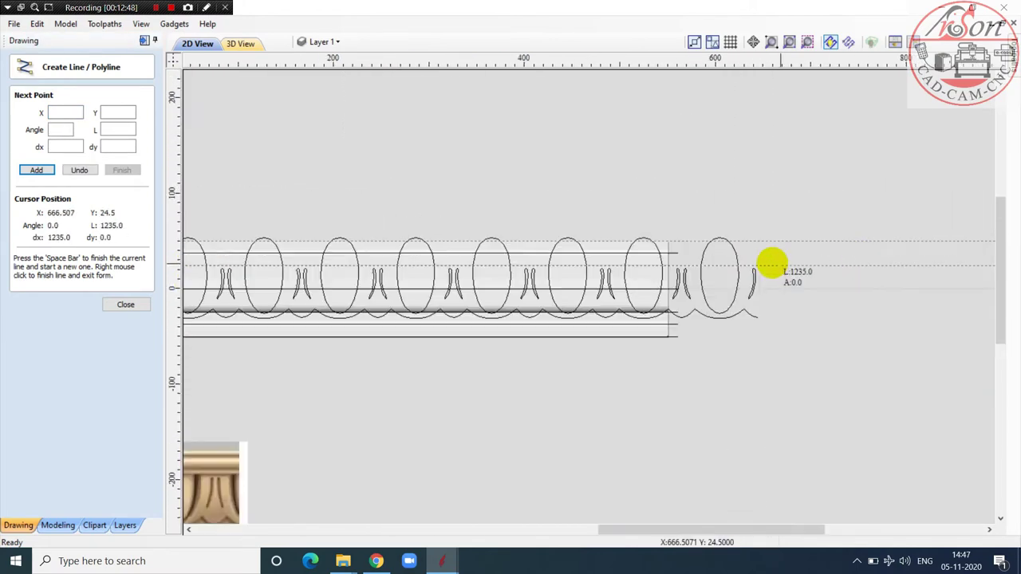
{"action": "scroll", "coordinate": [636, 269], "scroll_direction": "up", "scroll_amount": 1}
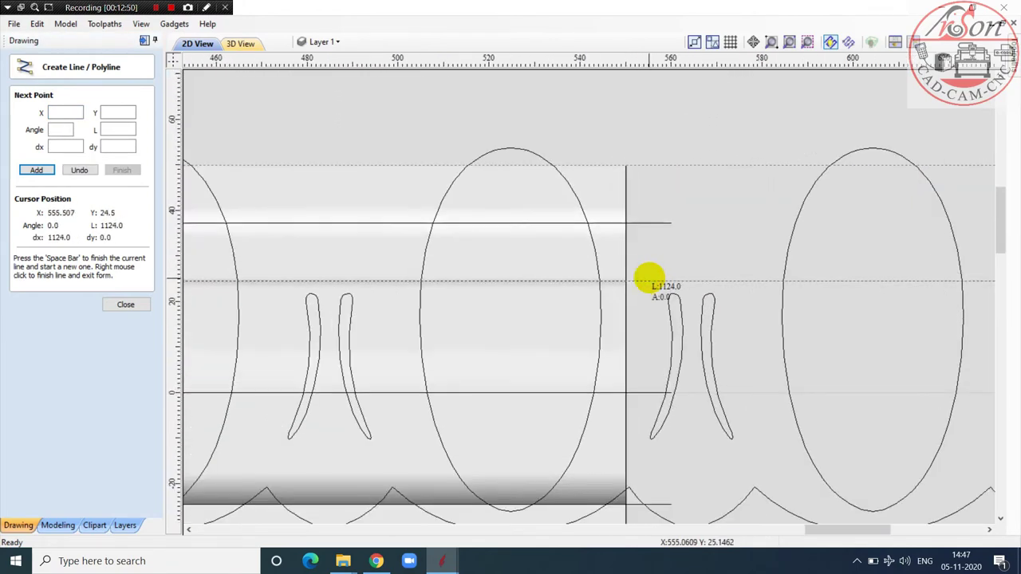
{"action": "left_click", "coordinate": [650, 280]}
{"action": "right_click", "coordinate": [693, 281]}
Step: Join the first four scalloped edge segments at the moulding's starting end into one vector
{"action": "scroll", "coordinate": [691, 191], "scroll_direction": "down", "scroll_amount": 3}
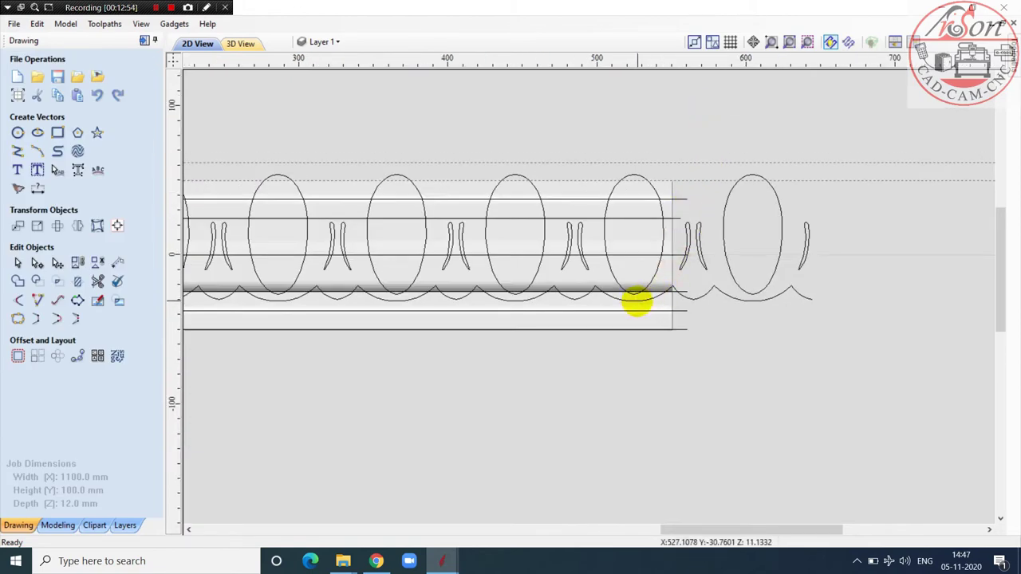
{"action": "scroll", "coordinate": [636, 302], "scroll_direction": "down", "scroll_amount": 5}
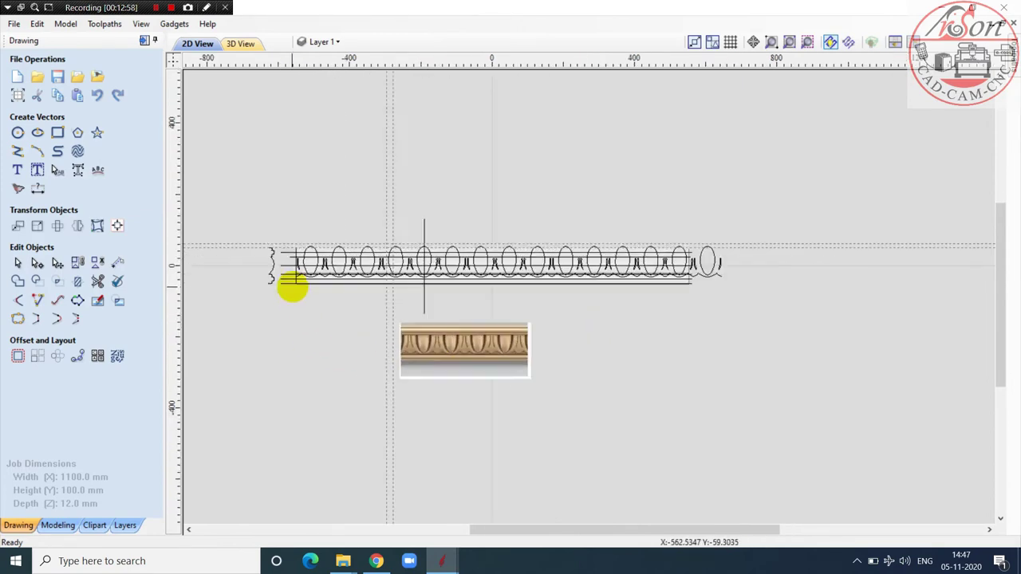
{"action": "scroll", "coordinate": [301, 272], "scroll_direction": "up", "scroll_amount": 5}
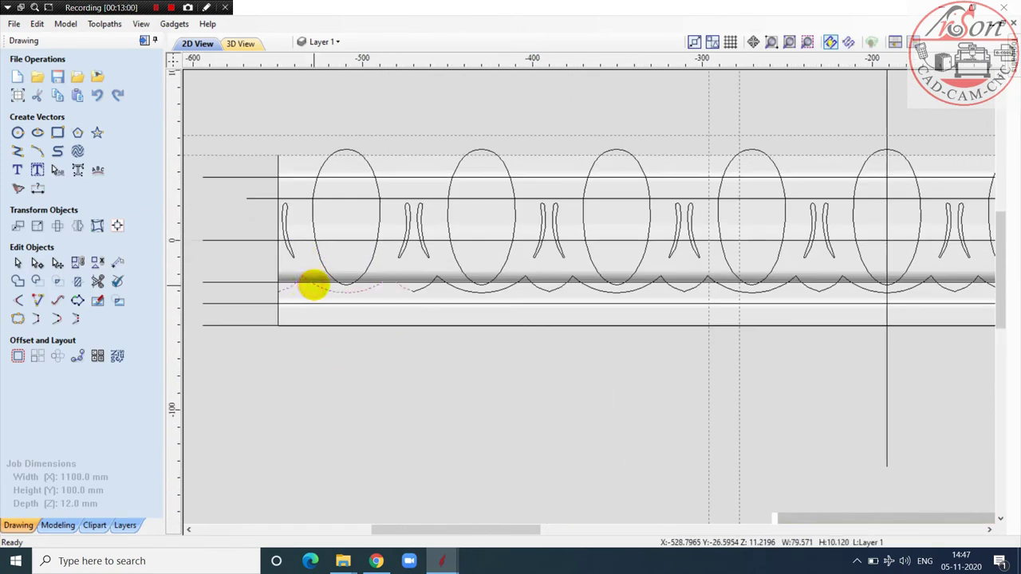
{"action": "scroll", "coordinate": [410, 296], "scroll_direction": "down", "scroll_amount": 5}
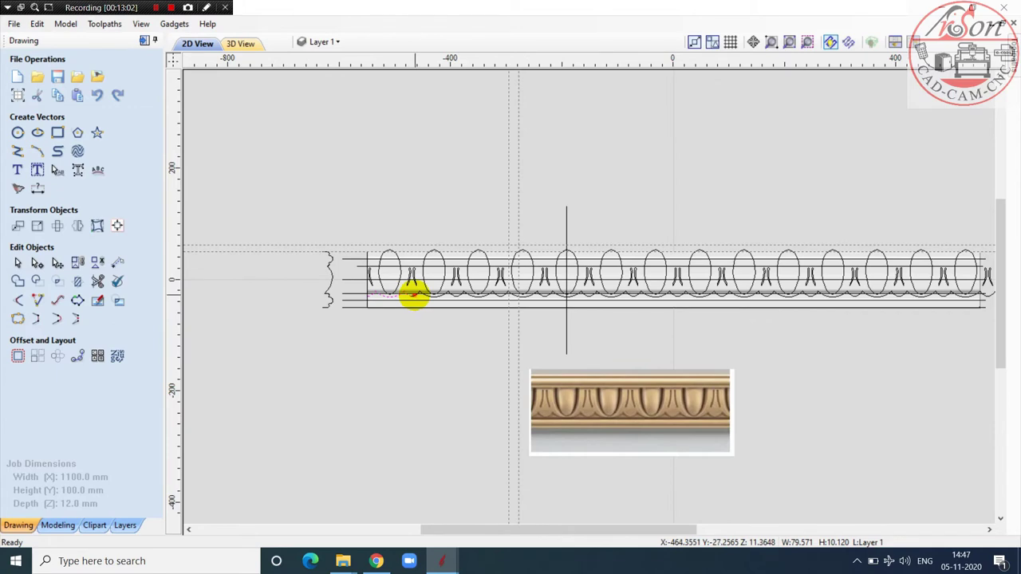
{"action": "scroll", "coordinate": [413, 296], "scroll_direction": "up", "scroll_amount": 5}
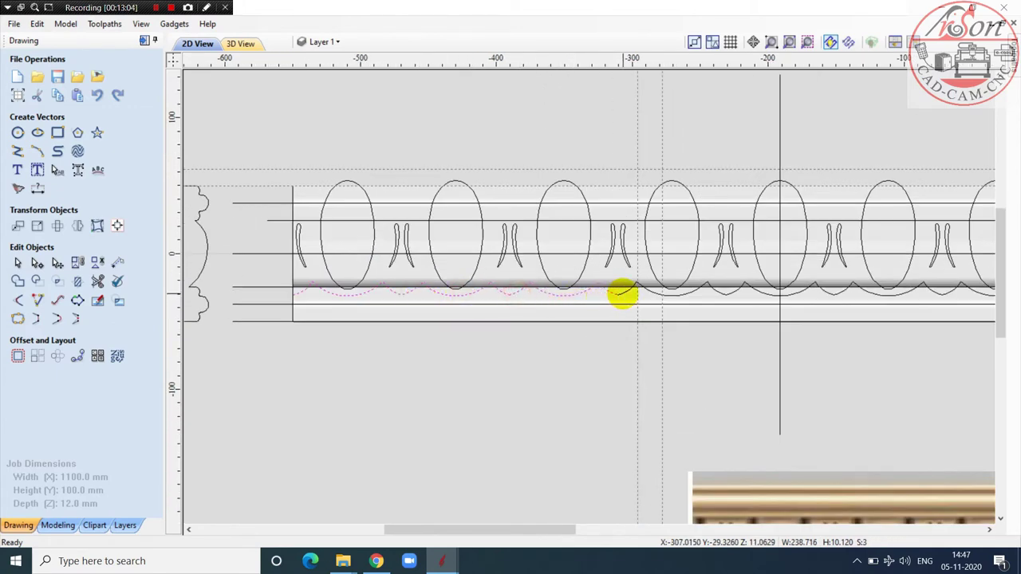
{"action": "scroll", "coordinate": [625, 292], "scroll_direction": "down", "scroll_amount": 3}
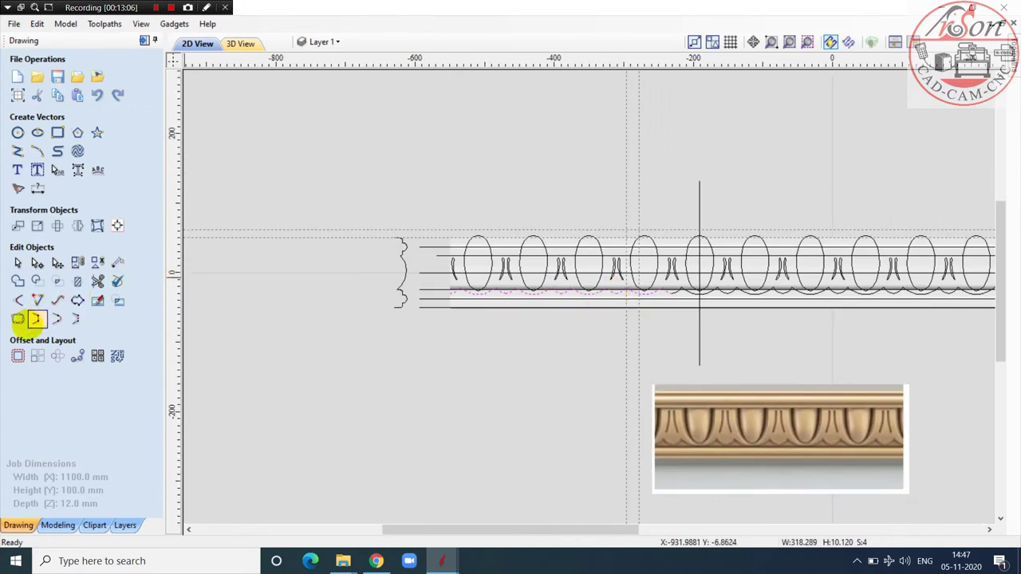
{"action": "left_click", "coordinate": [18, 319]}
{"action": "left_click", "coordinate": [38, 237]}
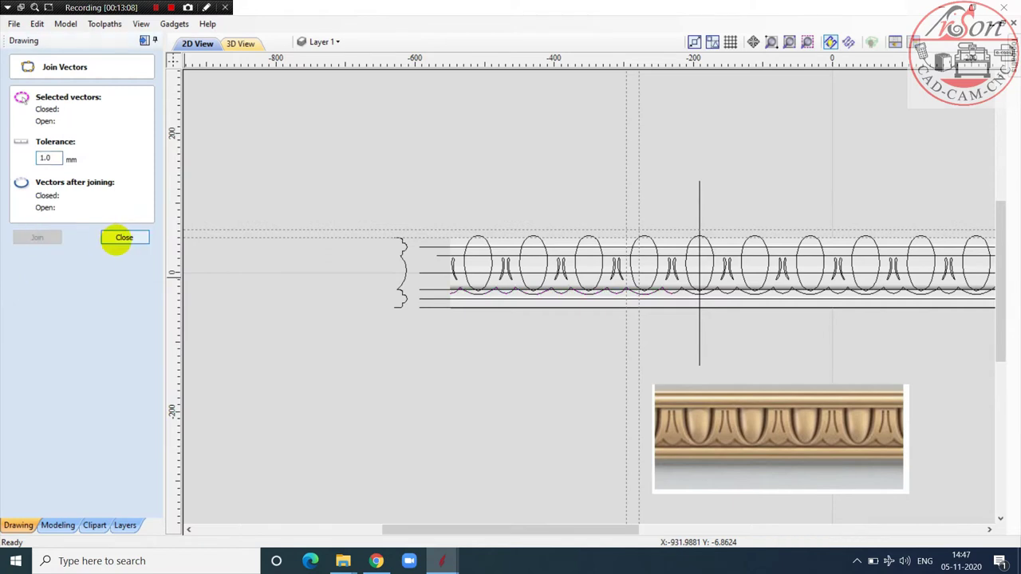
{"action": "left_click", "coordinate": [125, 237]}
Step: Delete the vertical line and the repeated oval, leaf and scallop vectors beyond the first four ovals
{"action": "scroll", "coordinate": [273, 246], "scroll_direction": "down", "scroll_amount": 3}
{"action": "scroll", "coordinate": [563, 274], "scroll_direction": "up", "scroll_amount": 1}
{"action": "left_click_drag", "start_coordinate": [327, 156], "coordinate": [917, 351]}
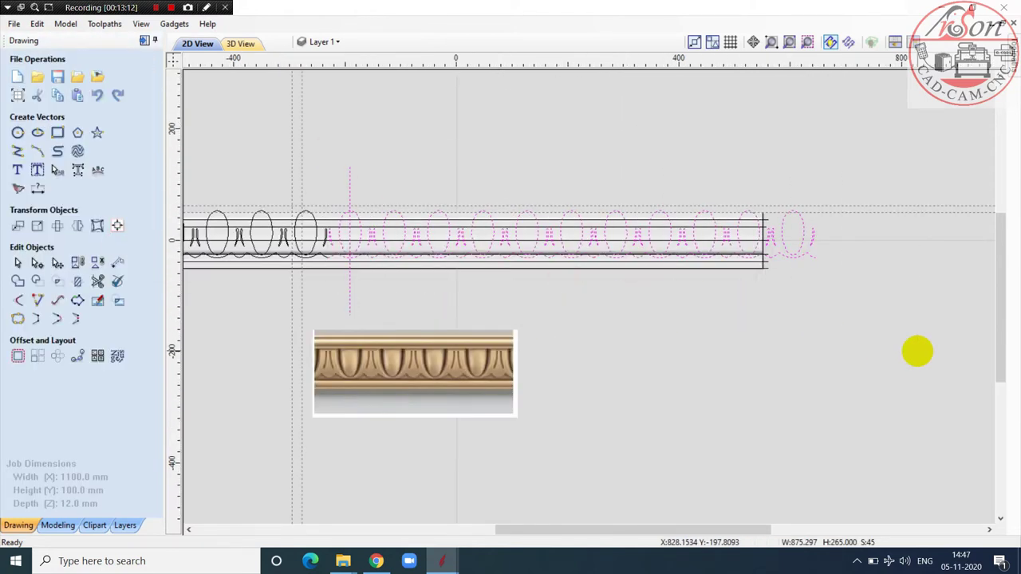
{"action": "scroll", "coordinate": [656, 280], "scroll_direction": "down", "scroll_amount": 1}
{"action": "scroll", "coordinate": [547, 253], "scroll_direction": "up", "scroll_amount": 3}
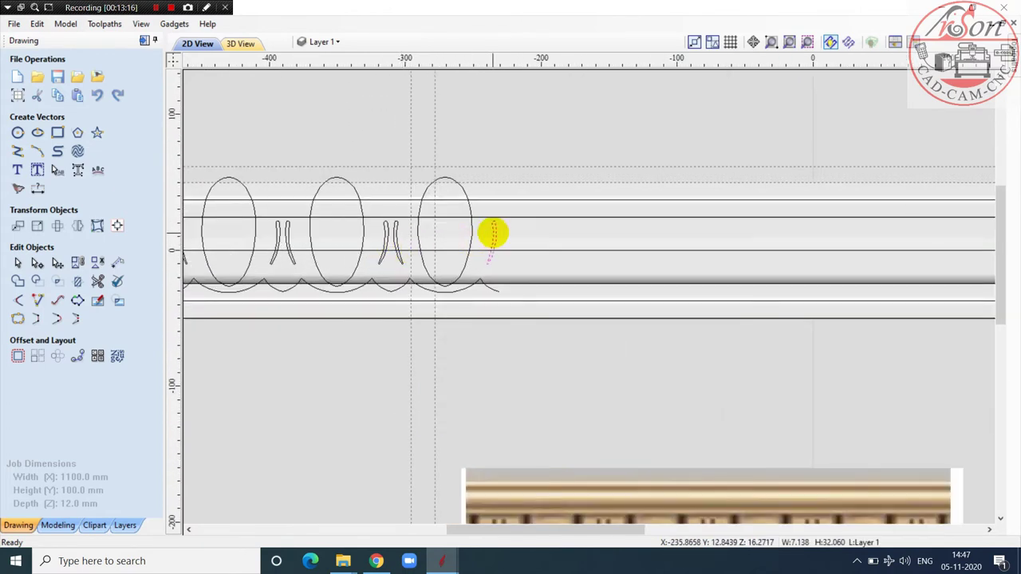
Step: Scale the four ovals, leaf vectors and scalloped edge down together to about 293 × 78 mm from their lower starting corner
{"action": "left_click", "coordinate": [487, 286]}
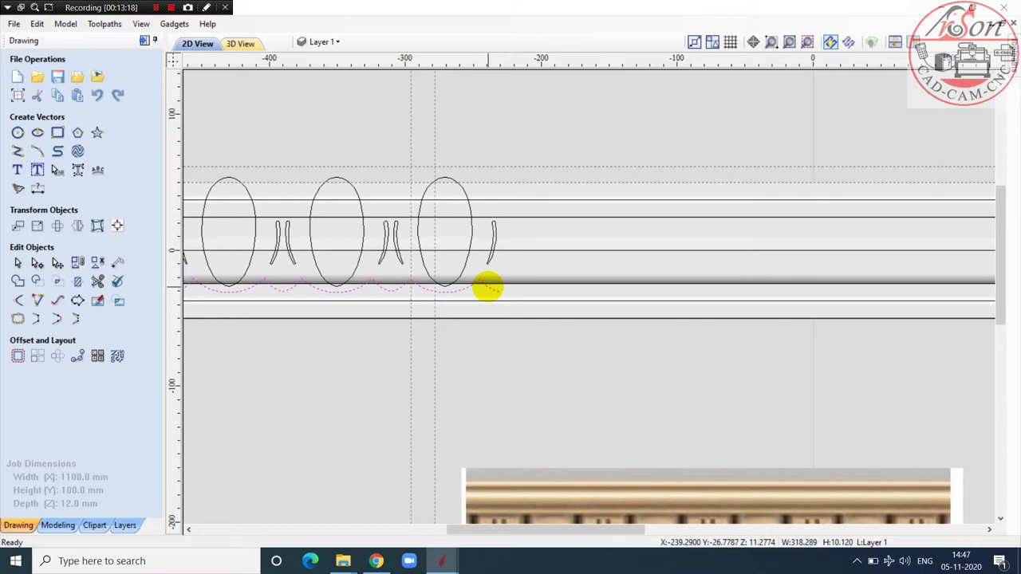
{"action": "scroll", "coordinate": [488, 291], "scroll_direction": "down", "scroll_amount": 2}
{"action": "left_click", "coordinate": [495, 323]}
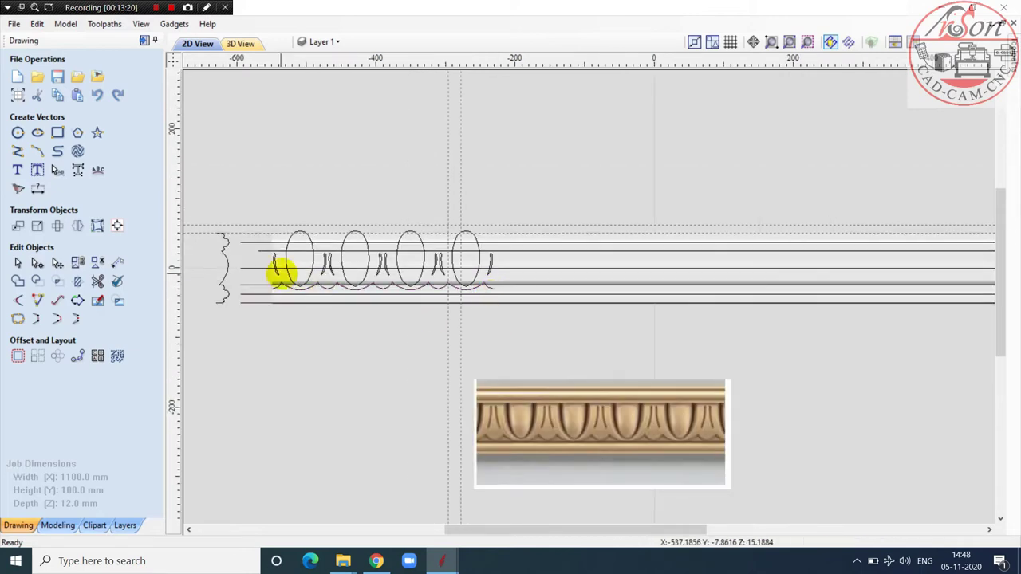
{"action": "scroll", "coordinate": [278, 274], "scroll_direction": "up", "scroll_amount": 2}
{"action": "scroll", "coordinate": [303, 285], "scroll_direction": "down", "scroll_amount": 2}
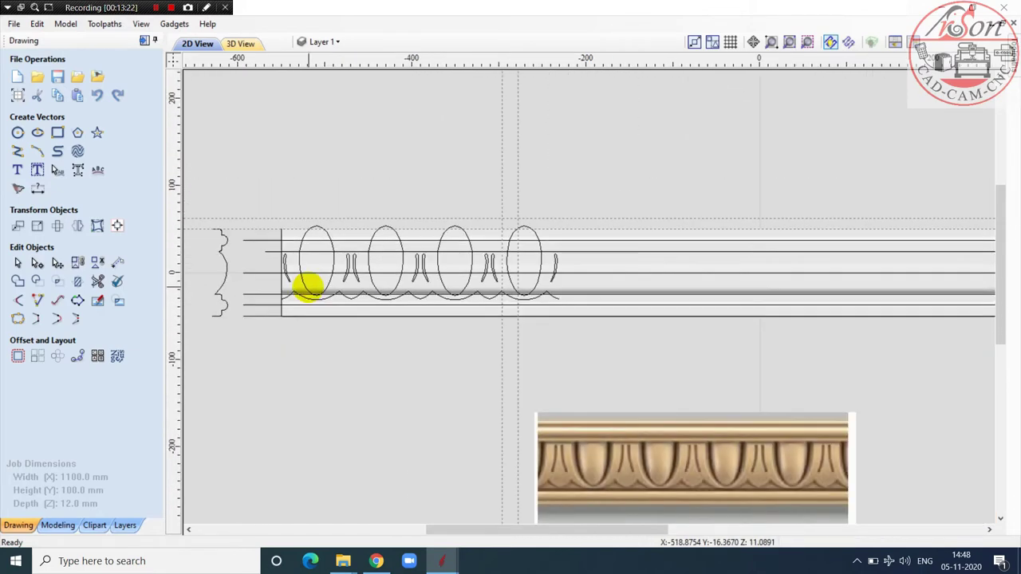
{"action": "scroll", "coordinate": [310, 286], "scroll_direction": "up", "scroll_amount": 2}
{"action": "left_click", "coordinate": [303, 298]}
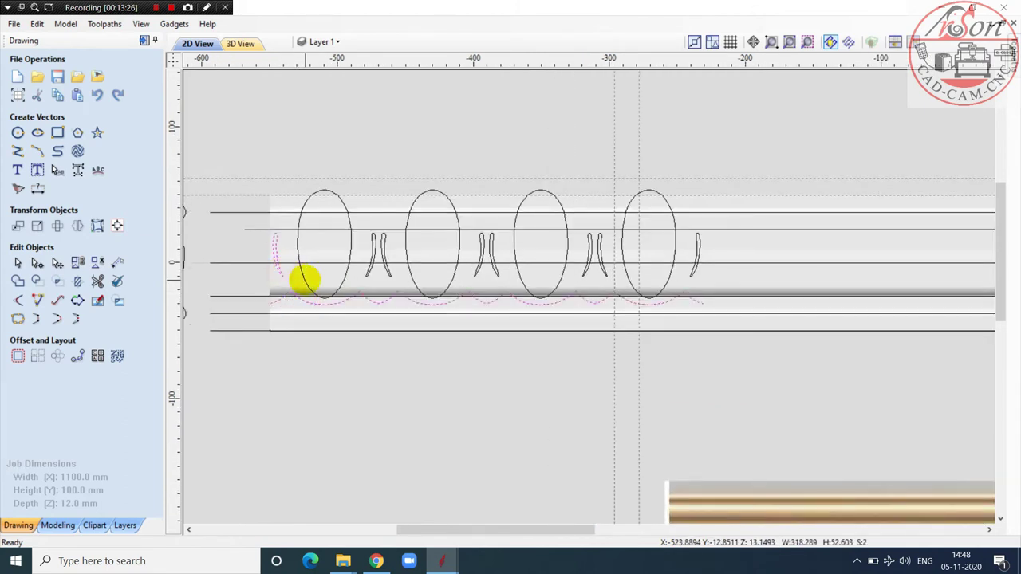
{"action": "left_click", "coordinate": [305, 280], "text": "shift"}
{"action": "scroll", "coordinate": [366, 269], "scroll_direction": "down", "scroll_amount": 1}
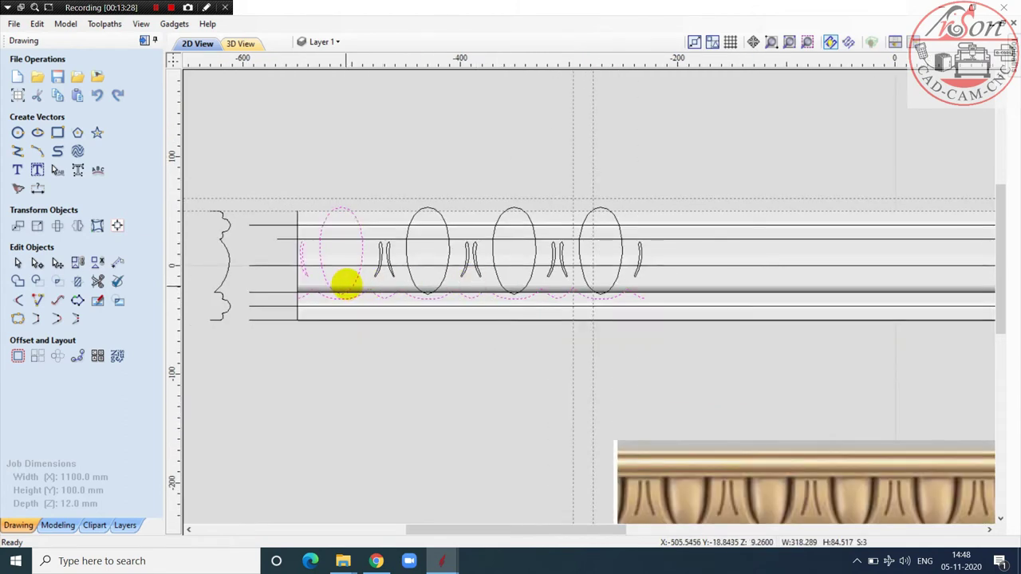
{"action": "left_click_drag", "start_coordinate": [400, 166], "coordinate": [649, 365], "text": "shift"}
{"action": "scroll", "coordinate": [270, 280], "scroll_direction": "up", "scroll_amount": 1}
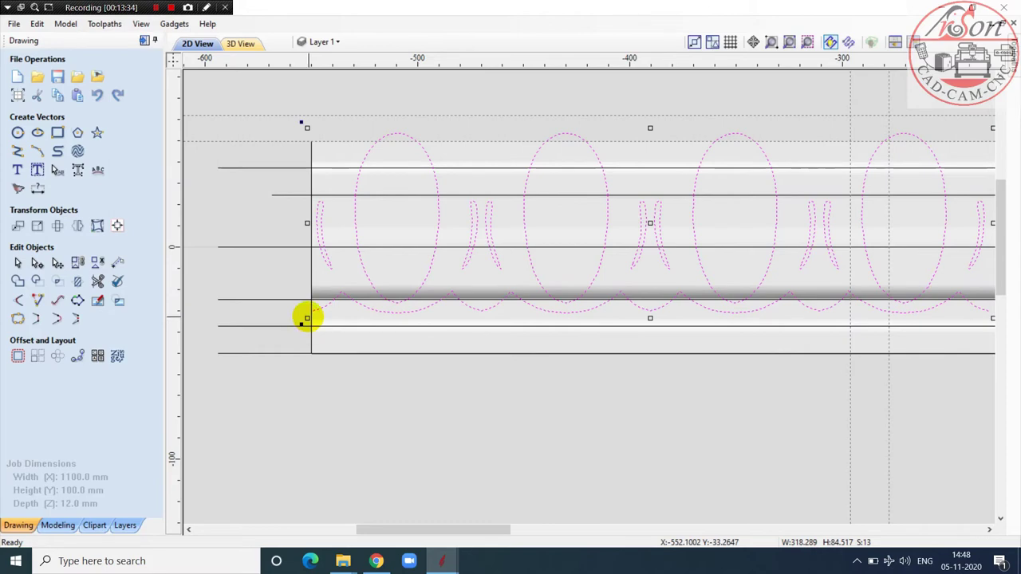
{"action": "left_click_drag", "start_coordinate": [306, 318], "coordinate": [353, 296]}
{"action": "scroll", "coordinate": [346, 296], "scroll_direction": "down", "scroll_amount": 1}
{"action": "scroll", "coordinate": [560, 303], "scroll_direction": "up", "scroll_amount": 1}
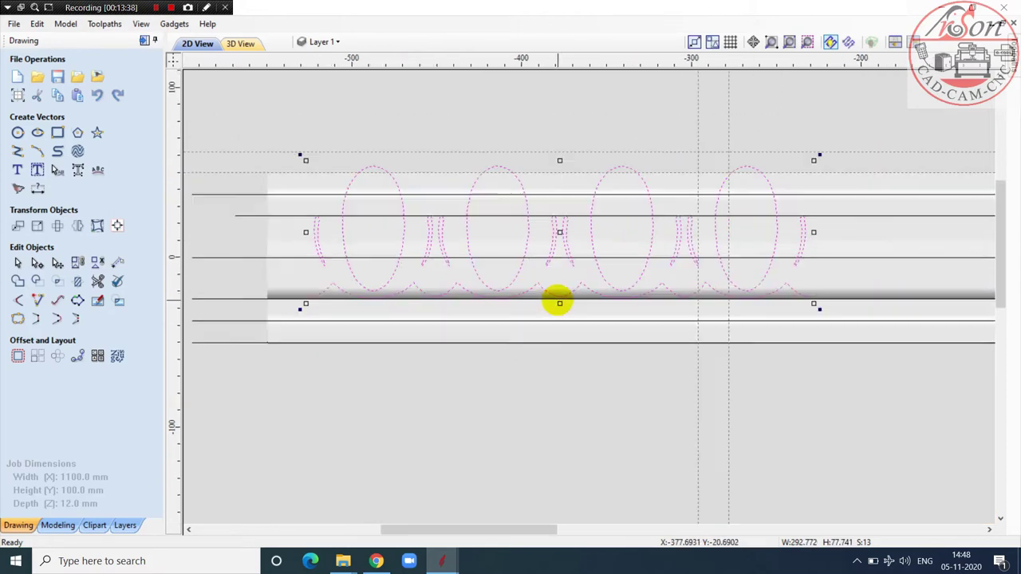
Step: Fine-tune the pattern group's size to about 294.4 × 78.2 mm so its scalloped edge meets the moulding's lower groove line
{"action": "scroll", "coordinate": [559, 304], "scroll_direction": "up", "scroll_amount": 5}
{"action": "scroll", "coordinate": [553, 316], "scroll_direction": "down", "scroll_amount": 4}
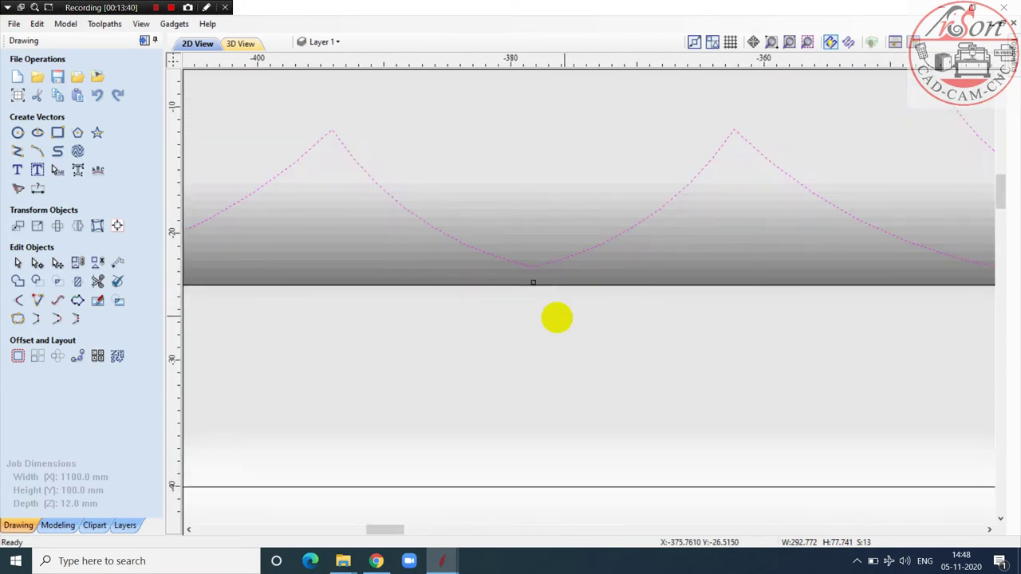
{"action": "scroll", "coordinate": [781, 310], "scroll_direction": "up", "scroll_amount": 3}
{"action": "scroll", "coordinate": [770, 323], "scroll_direction": "up", "scroll_amount": 2}
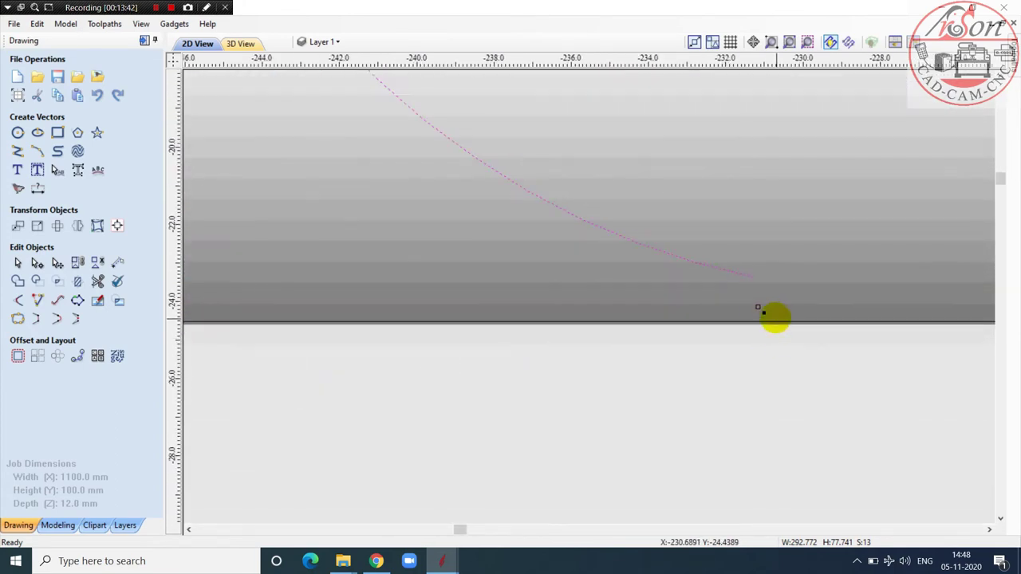
{"action": "scroll", "coordinate": [681, 315], "scroll_direction": "down", "scroll_amount": 3}
{"action": "scroll", "coordinate": [675, 314], "scroll_direction": "down", "scroll_amount": 1}
{"action": "scroll", "coordinate": [712, 313], "scroll_direction": "up", "scroll_amount": 1}
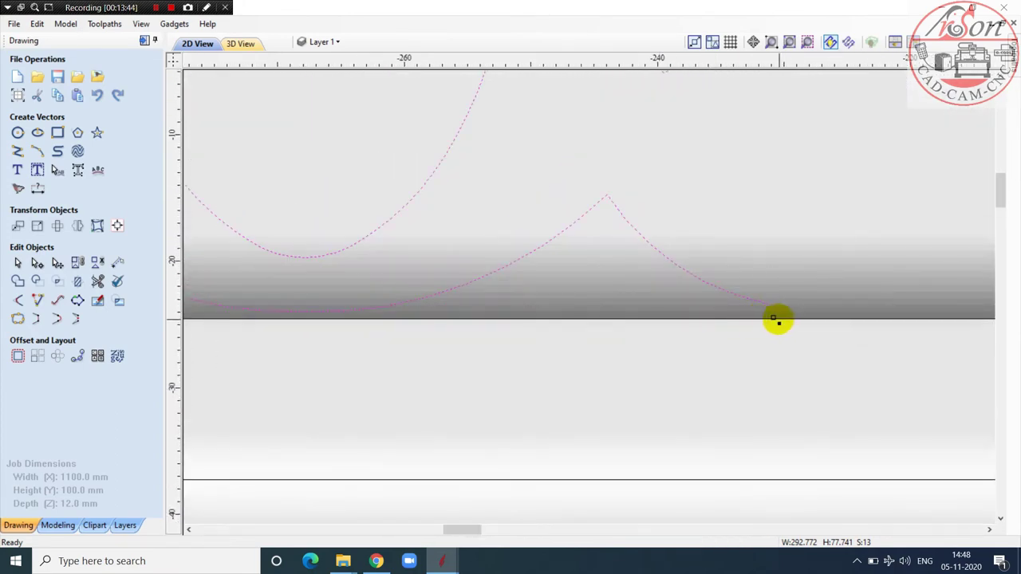
{"action": "scroll", "coordinate": [775, 319], "scroll_direction": "down", "scroll_amount": 1}
{"action": "left_click_drag", "start_coordinate": [776, 319], "coordinate": [756, 317]}
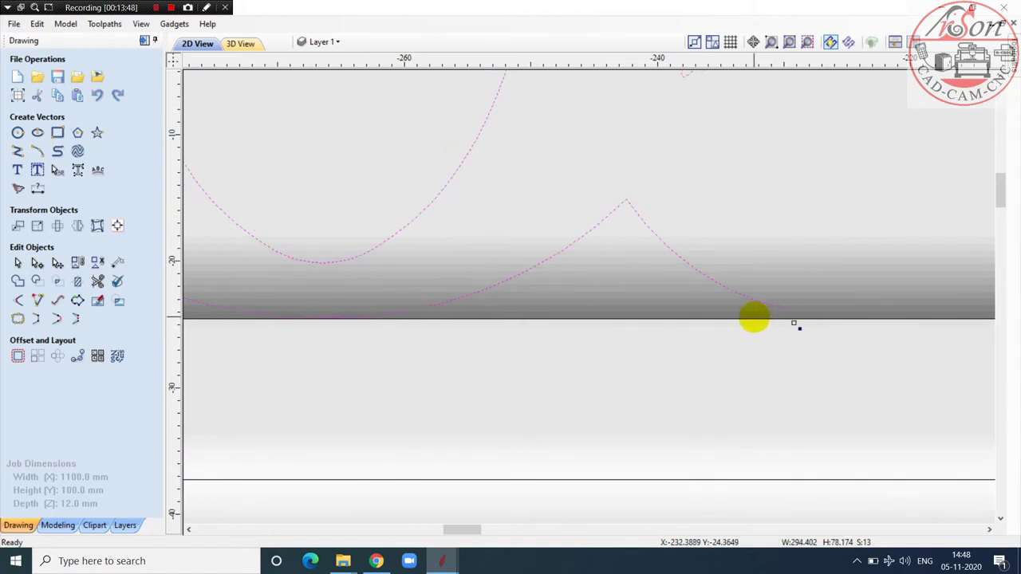
{"action": "scroll", "coordinate": [754, 317], "scroll_direction": "down", "scroll_amount": 3}
{"action": "scroll", "coordinate": [324, 276], "scroll_direction": "down", "scroll_amount": 3}
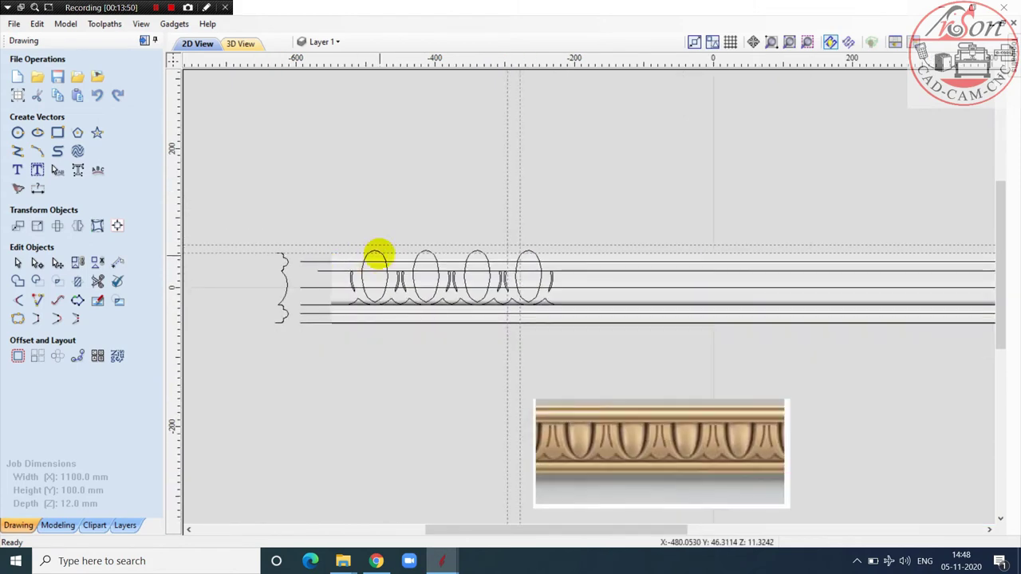
Step: Mirror-copy the scalloped edge and four ovals, without the leaf vectors, to the right three times along the moulding
{"action": "left_click_drag", "start_coordinate": [334, 212], "coordinate": [561, 356]}
{"action": "left_click", "coordinate": [405, 342]}
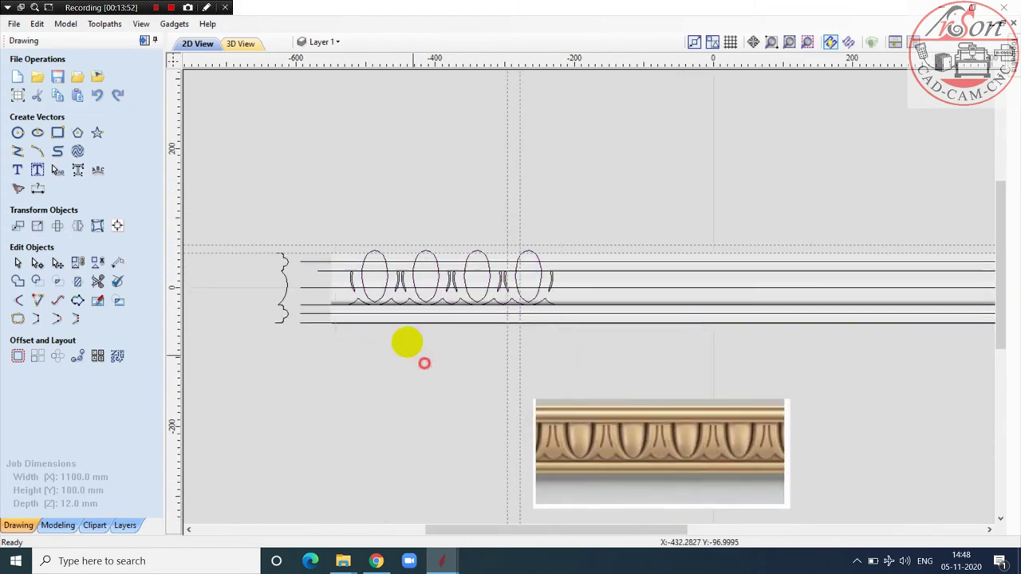
{"action": "scroll", "coordinate": [342, 292], "scroll_direction": "up", "scroll_amount": 2}
{"action": "left_click", "coordinate": [342, 293]}
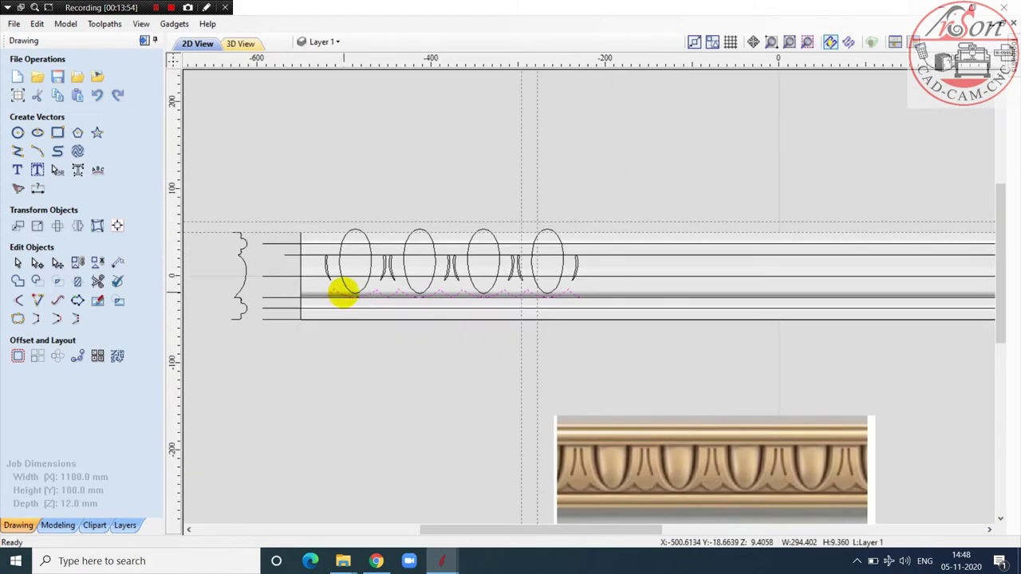
{"action": "scroll", "coordinate": [342, 268], "scroll_direction": "up", "scroll_amount": 2}
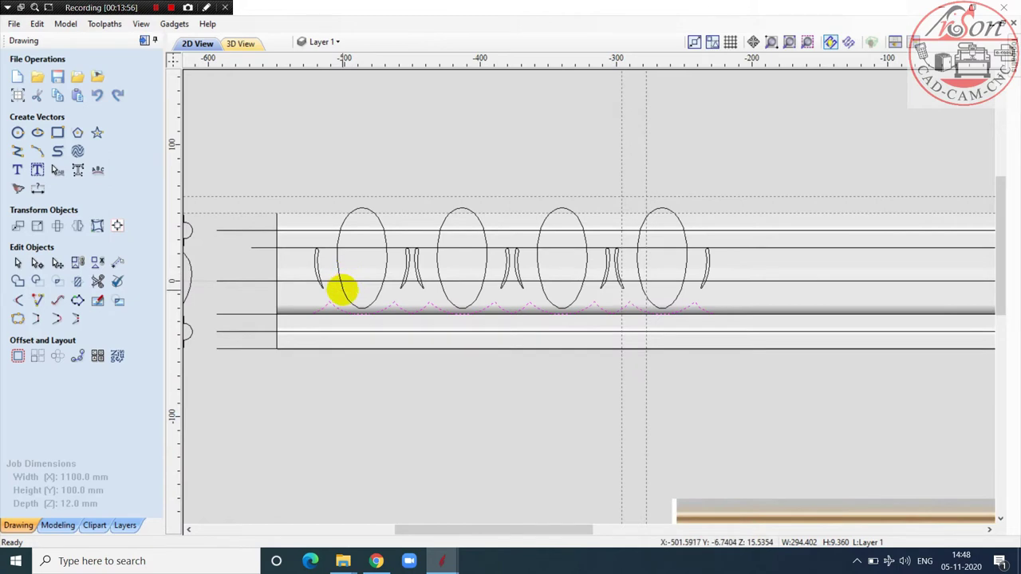
{"action": "scroll", "coordinate": [343, 292], "scroll_direction": "down", "scroll_amount": 2}
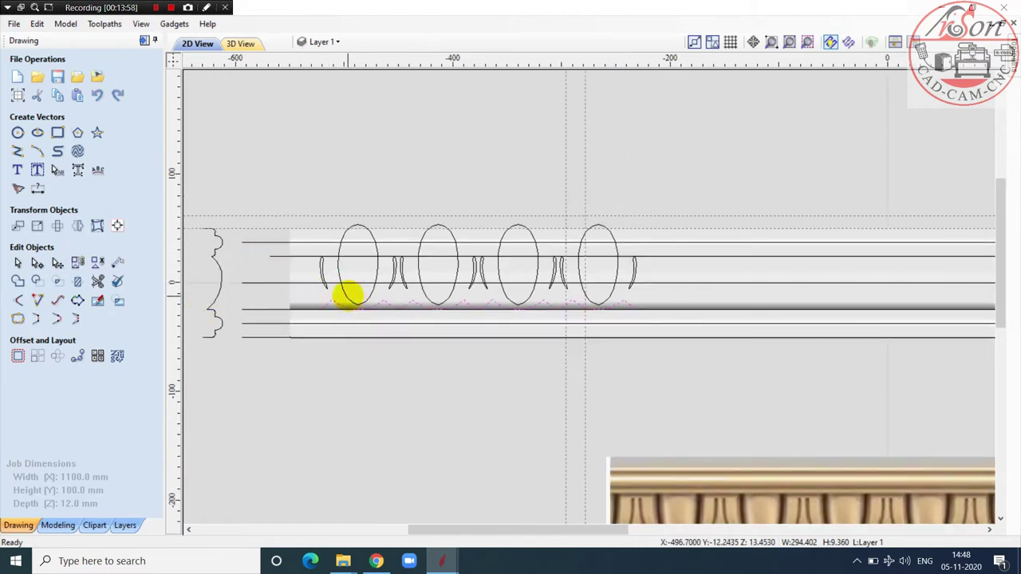
{"action": "left_click", "coordinate": [347, 294], "text": "shift"}
{"action": "left_click", "coordinate": [425, 294], "text": "shift"}
{"action": "left_click", "coordinate": [504, 293], "text": "shift"}
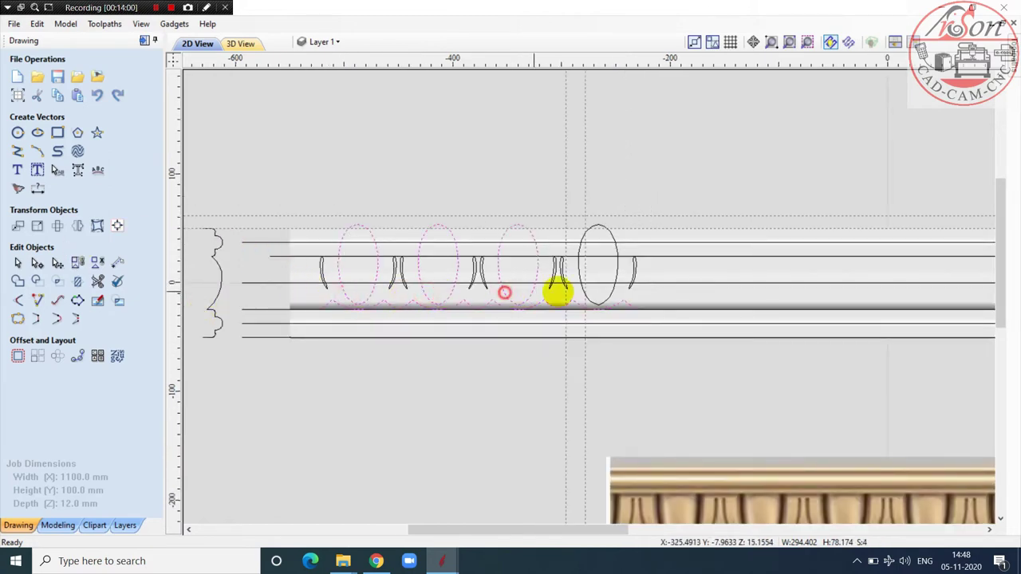
{"action": "scroll", "coordinate": [458, 286], "scroll_direction": "down", "scroll_amount": 2}
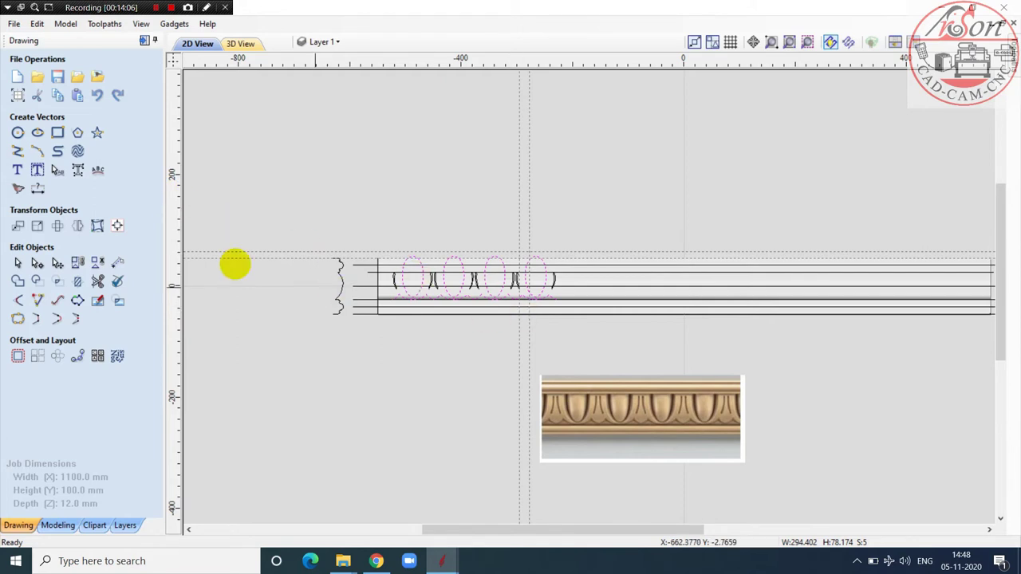
{"action": "left_click", "coordinate": [77, 225]}
{"action": "left_click", "coordinate": [119, 131]}
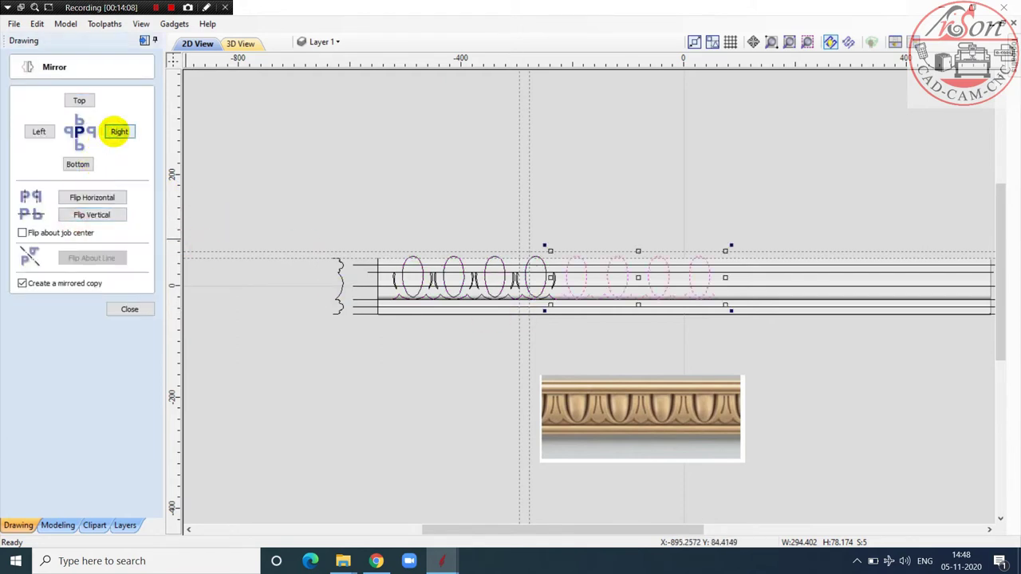
{"action": "left_click", "coordinate": [119, 131]}
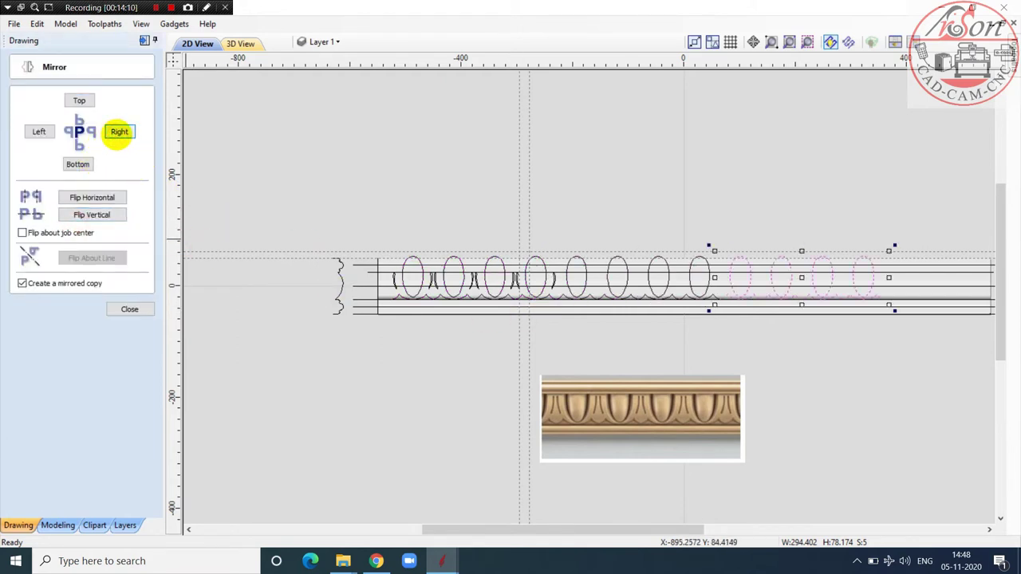
{"action": "left_click", "coordinate": [119, 131]}
{"action": "scroll", "coordinate": [752, 378], "scroll_direction": "down", "scroll_amount": 2}
{"action": "scroll", "coordinate": [898, 303], "scroll_direction": "up", "scroll_amount": 2}
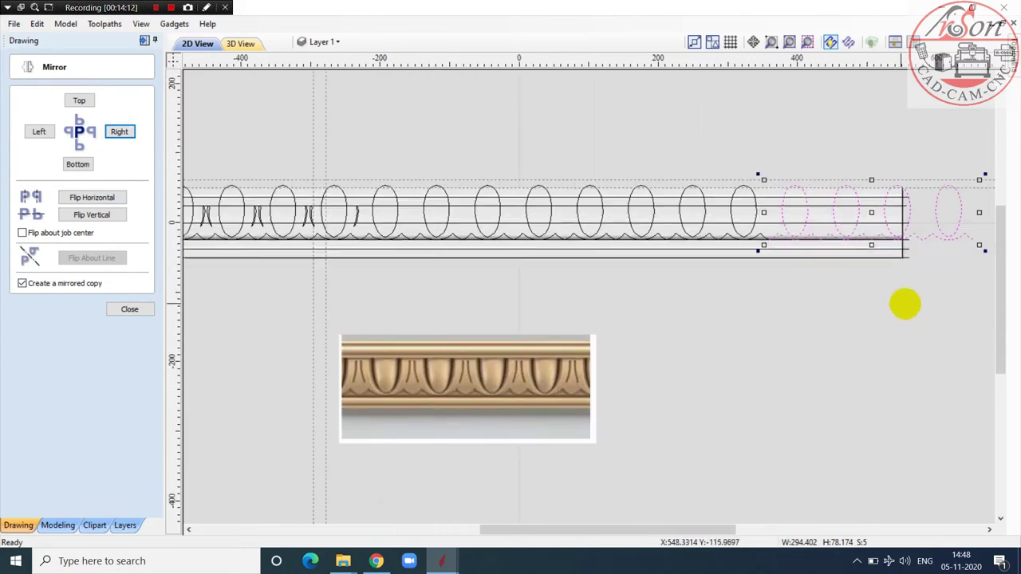
{"action": "left_click", "coordinate": [910, 304]}
Step: Join the original scalloped edge and its three mirrored copies into one continuous vector
{"action": "scroll", "coordinate": [778, 204], "scroll_direction": "down", "scroll_amount": 2}
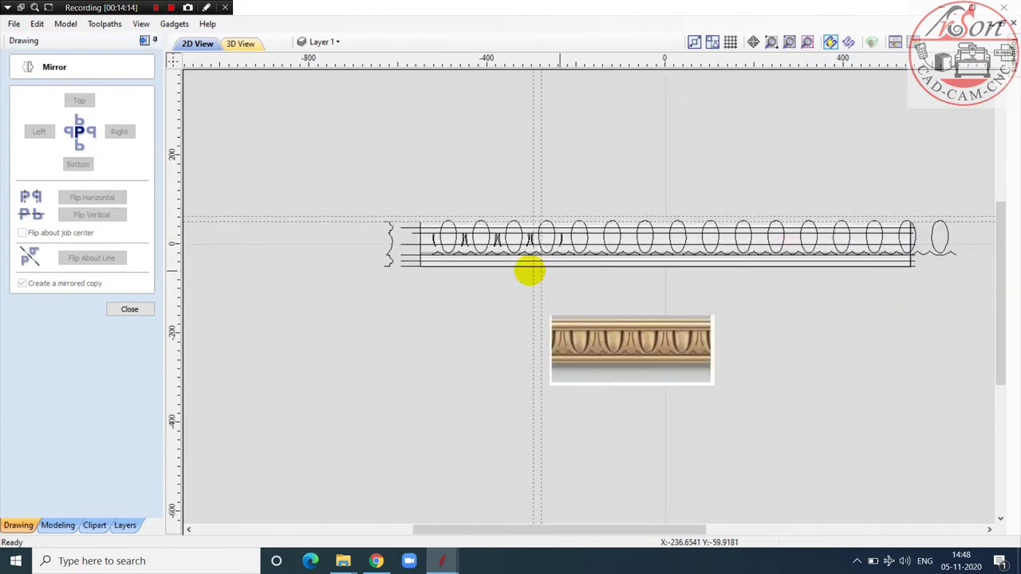
{"action": "scroll", "coordinate": [528, 269], "scroll_direction": "up", "scroll_amount": 4}
{"action": "left_click", "coordinate": [483, 236]}
{"action": "scroll", "coordinate": [494, 238], "scroll_direction": "down", "scroll_amount": 2}
{"action": "scroll", "coordinate": [579, 239], "scroll_direction": "up", "scroll_amount": 2}
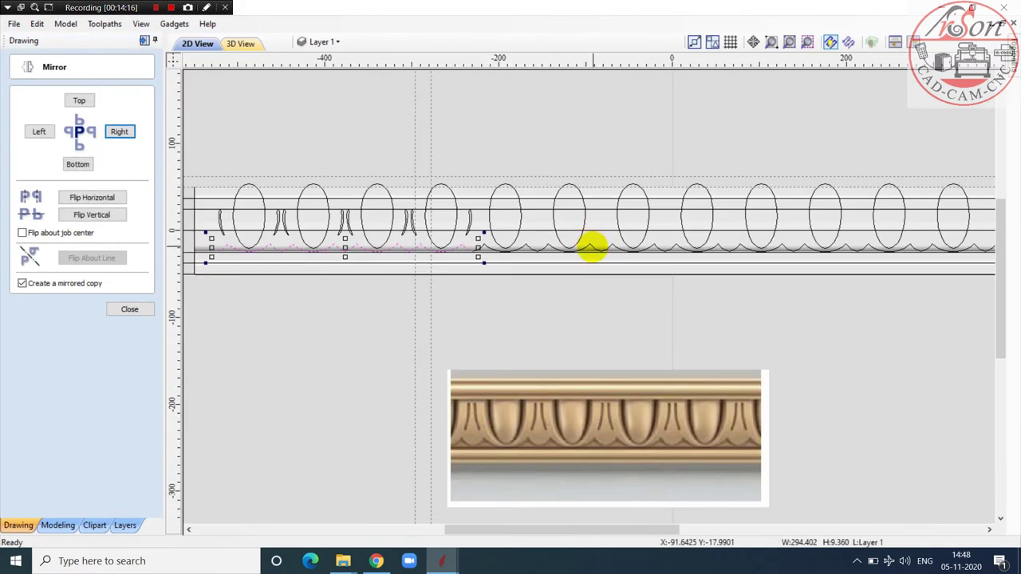
{"action": "left_click", "coordinate": [593, 249], "text": "shift"}
{"action": "scroll", "coordinate": [593, 249], "scroll_direction": "down", "scroll_amount": 2}
{"action": "scroll", "coordinate": [677, 250], "scroll_direction": "up", "scroll_amount": 2}
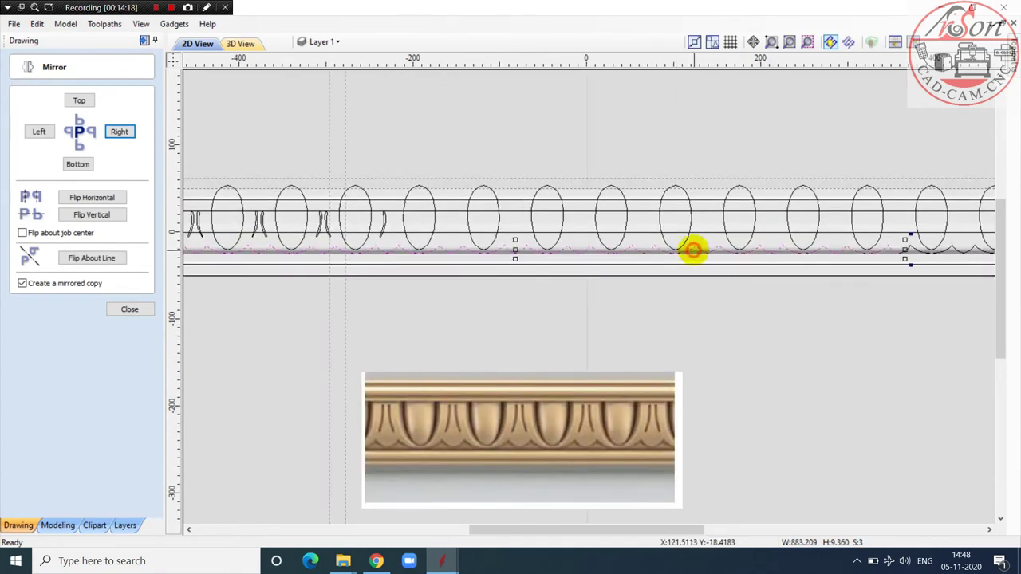
{"action": "scroll", "coordinate": [734, 256], "scroll_direction": "down", "scroll_amount": 2}
{"action": "scroll", "coordinate": [797, 257], "scroll_direction": "up", "scroll_amount": 3}
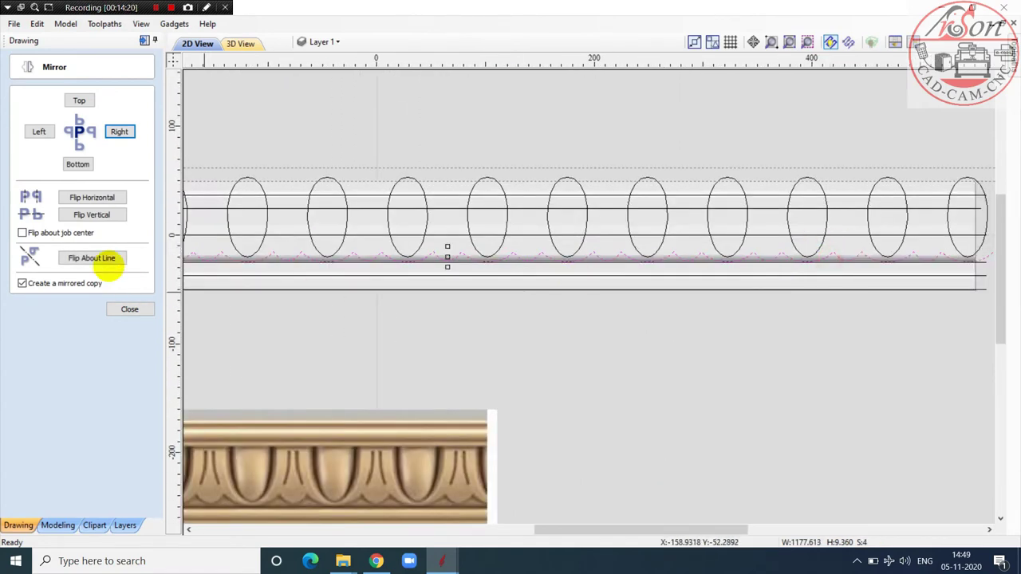
{"action": "left_click", "coordinate": [103, 257]}
{"action": "left_click", "coordinate": [127, 309]}
{"action": "left_click", "coordinate": [37, 319]}
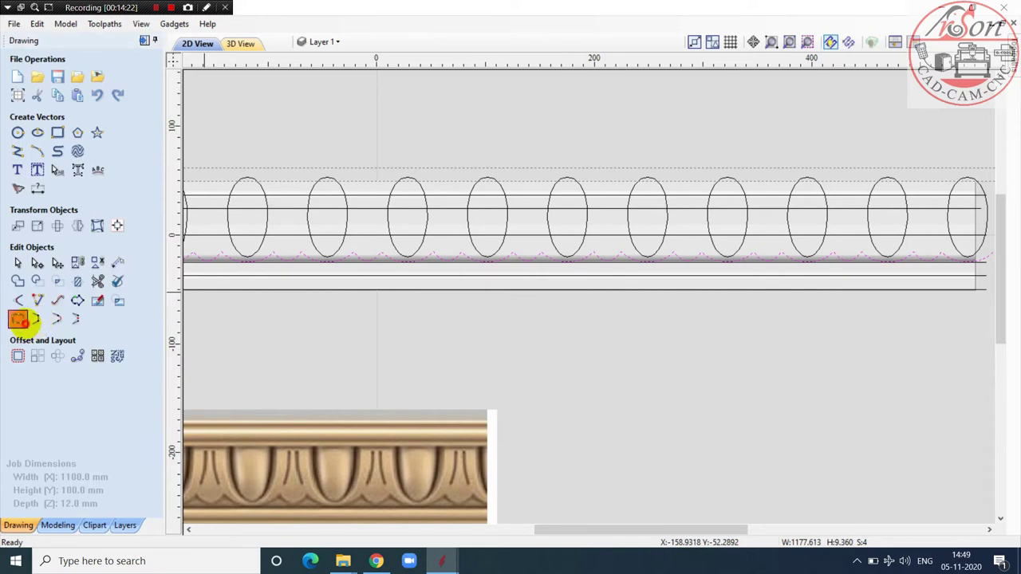
{"action": "left_click", "coordinate": [49, 238]}
{"action": "left_click", "coordinate": [118, 235]}
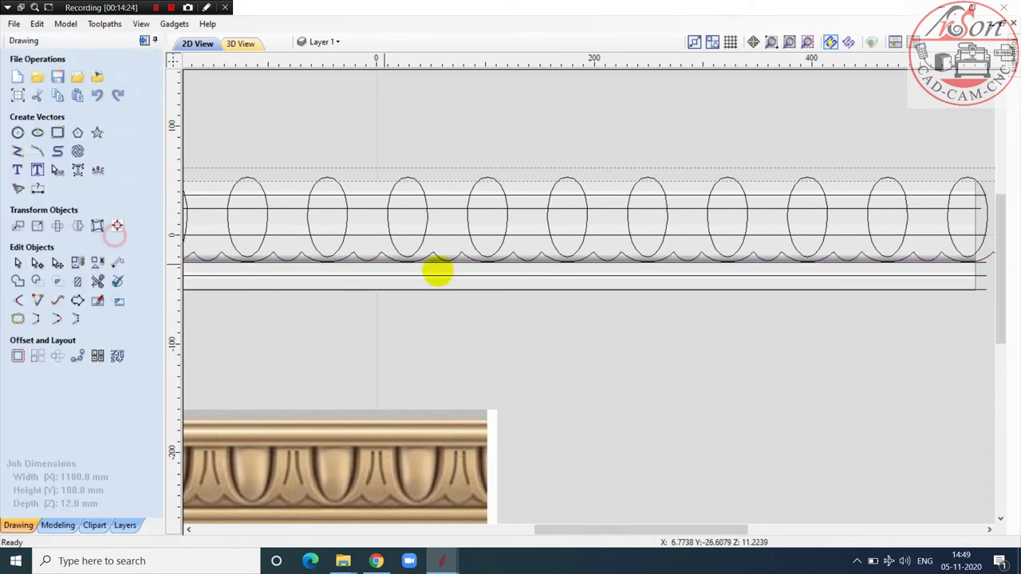
Step: Select all sixteen ovals along the moulding, without the leaf vectors or scalloped edge, and group them
{"action": "scroll", "coordinate": [447, 275], "scroll_direction": "down", "scroll_amount": 3}
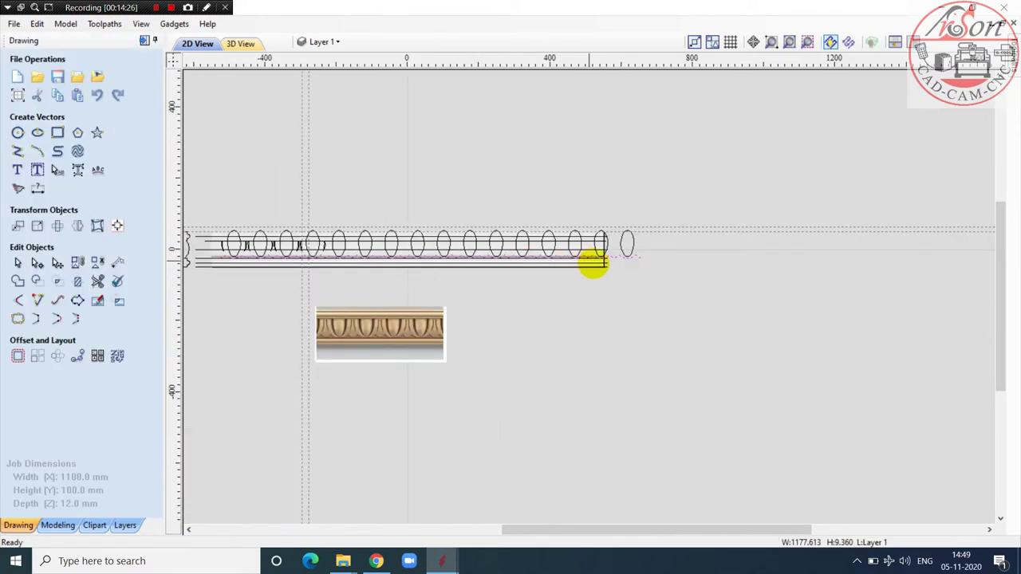
{"action": "scroll", "coordinate": [479, 255], "scroll_direction": "down", "scroll_amount": 1}
{"action": "scroll", "coordinate": [380, 250], "scroll_direction": "up", "scroll_amount": 2}
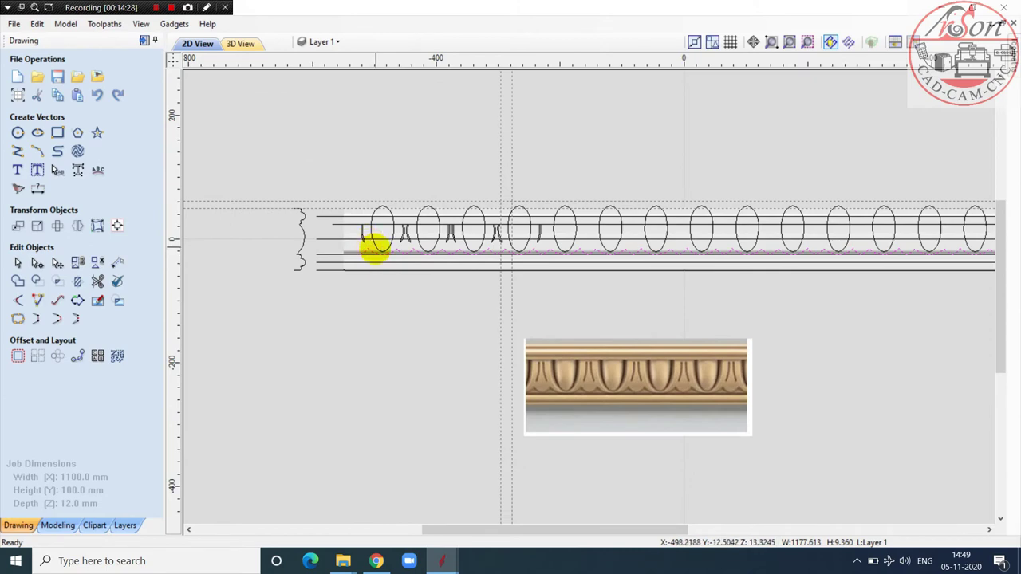
{"action": "scroll", "coordinate": [422, 255], "scroll_direction": "up", "scroll_amount": 3}
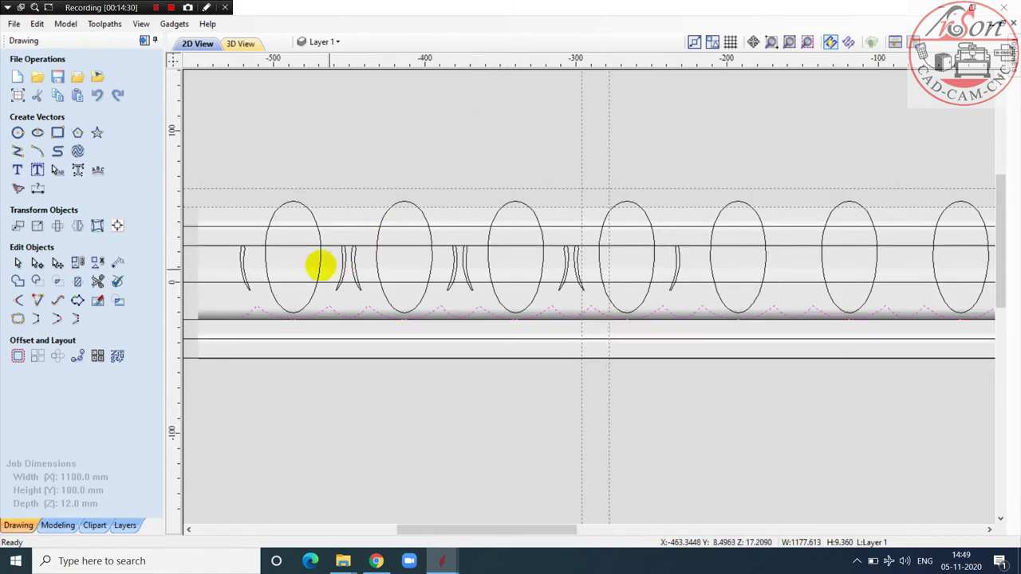
{"action": "scroll", "coordinate": [266, 253], "scroll_direction": "up", "scroll_amount": 1}
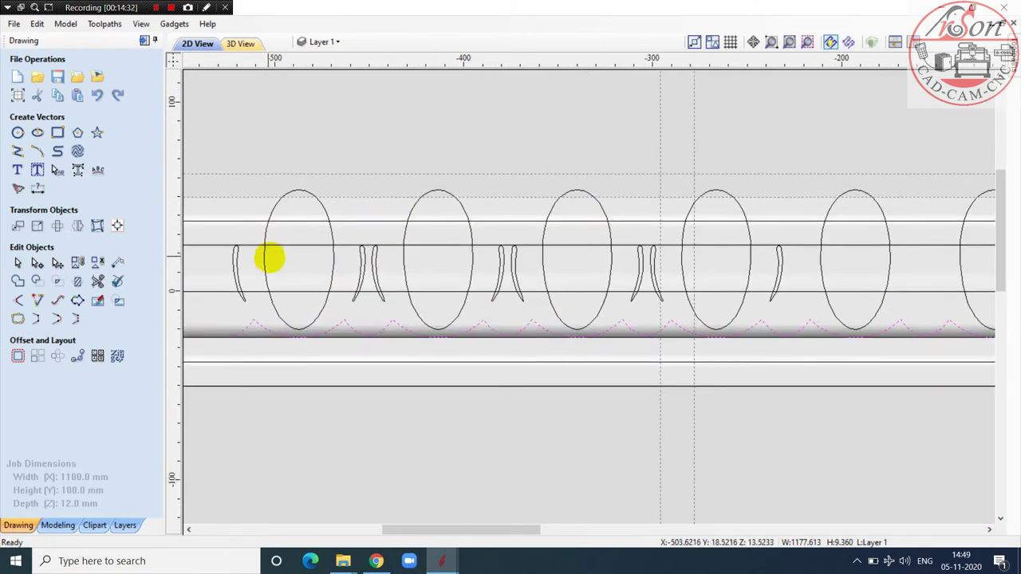
{"action": "scroll", "coordinate": [269, 257], "scroll_direction": "down", "scroll_amount": 2}
{"action": "left_click", "coordinate": [270, 245]}
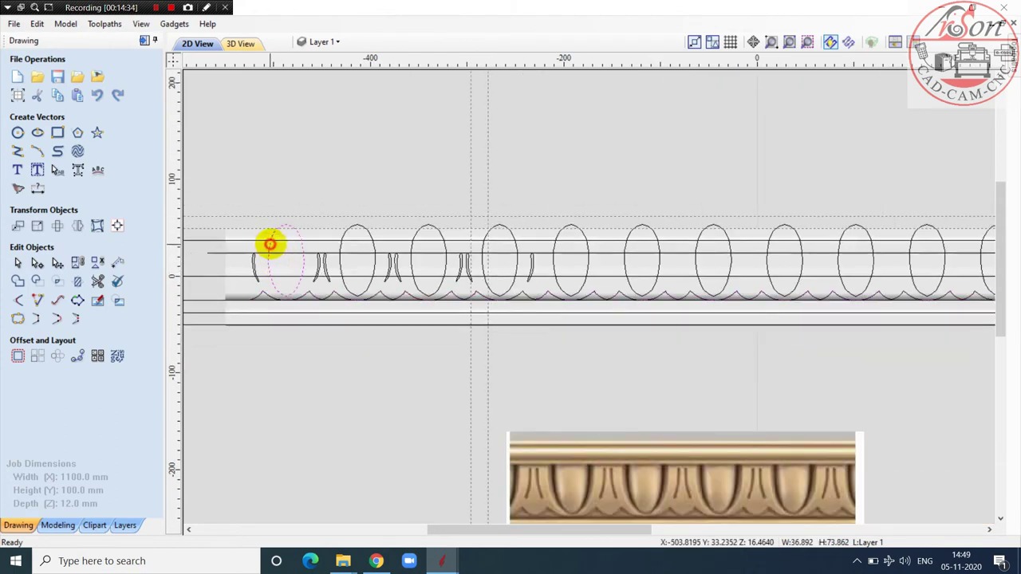
{"action": "left_click", "coordinate": [351, 276], "text": "shift"}
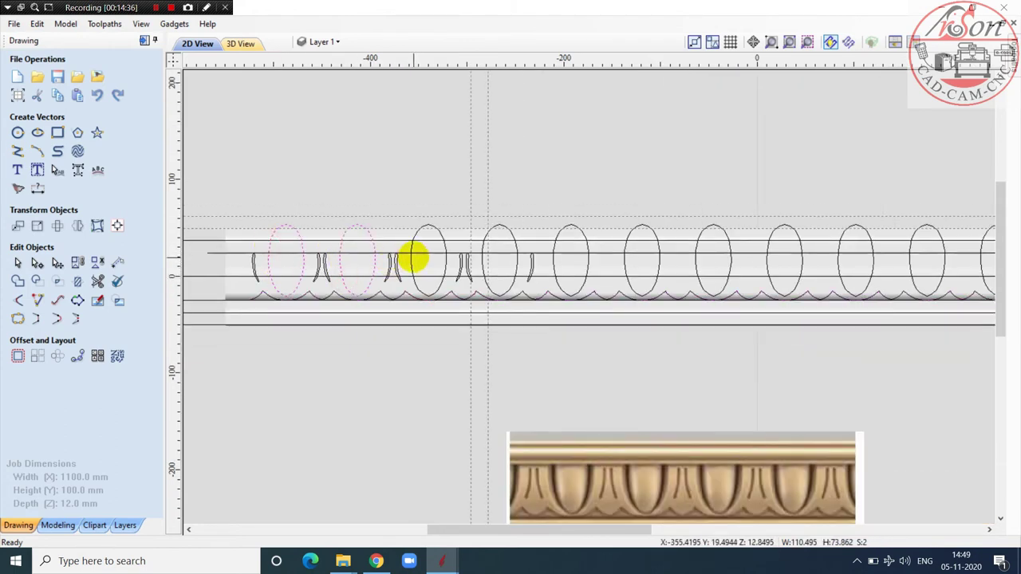
{"action": "left_click", "coordinate": [409, 261], "text": "shift"}
{"action": "left_click", "coordinate": [496, 292], "text": "shift"}
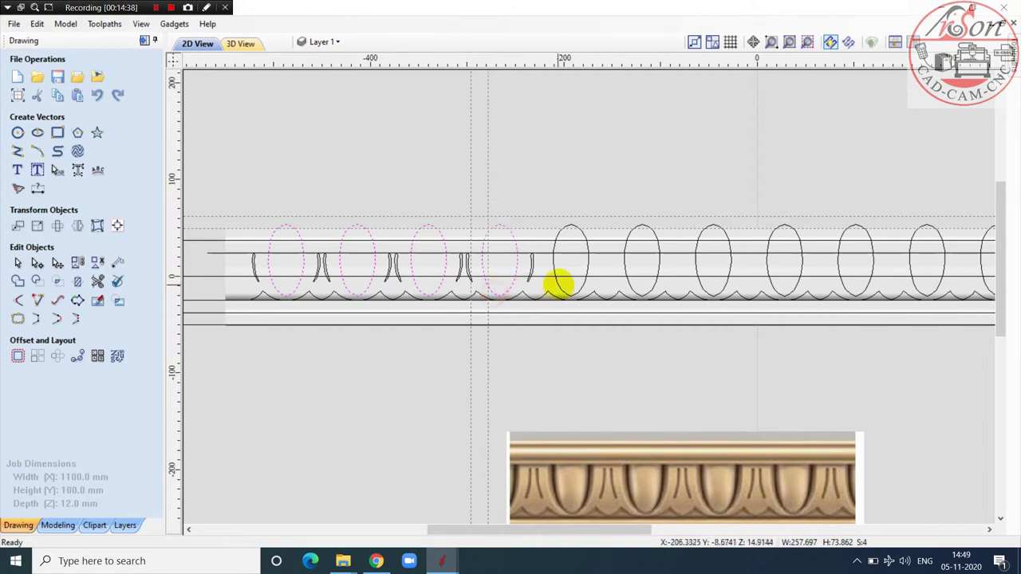
{"action": "left_click", "coordinate": [561, 284], "text": "shift"}
{"action": "scroll", "coordinate": [563, 283], "scroll_direction": "down", "scroll_amount": 5}
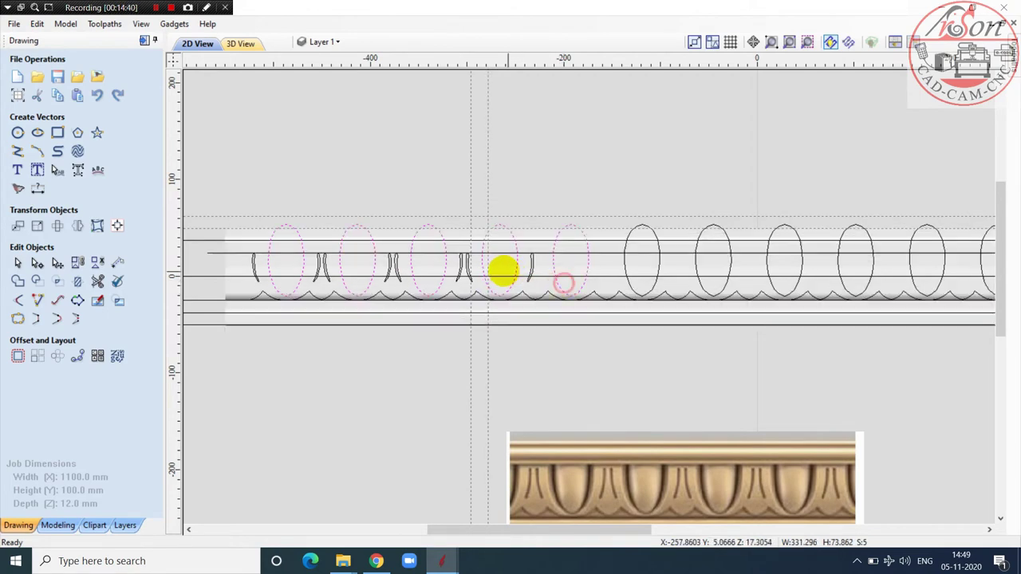
{"action": "left_click_drag", "start_coordinate": [536, 196], "coordinate": [824, 296]}
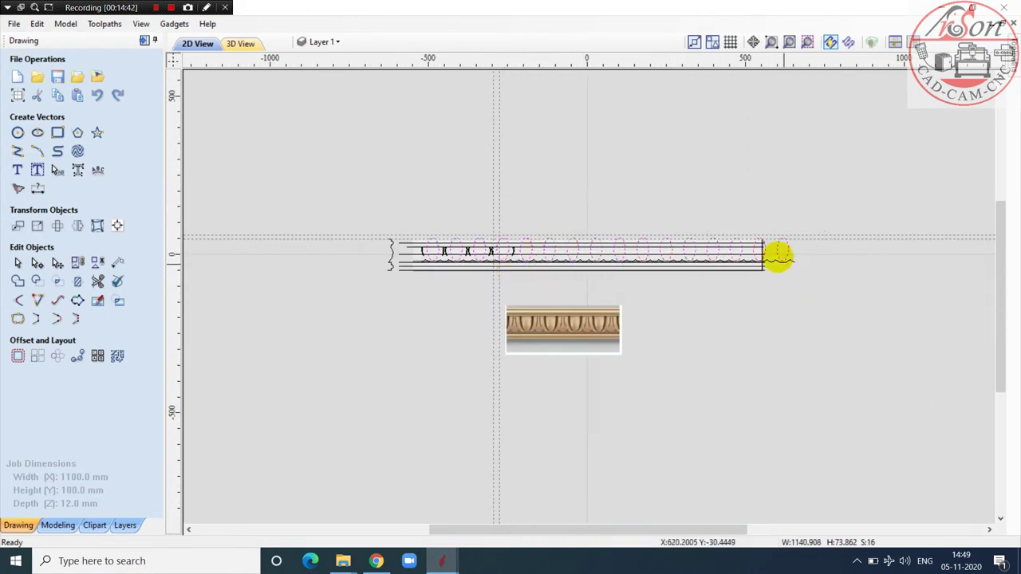
{"action": "scroll", "coordinate": [777, 260], "scroll_direction": "up", "scroll_amount": 3}
{"action": "scroll", "coordinate": [777, 262], "scroll_direction": "down", "scroll_amount": 2}
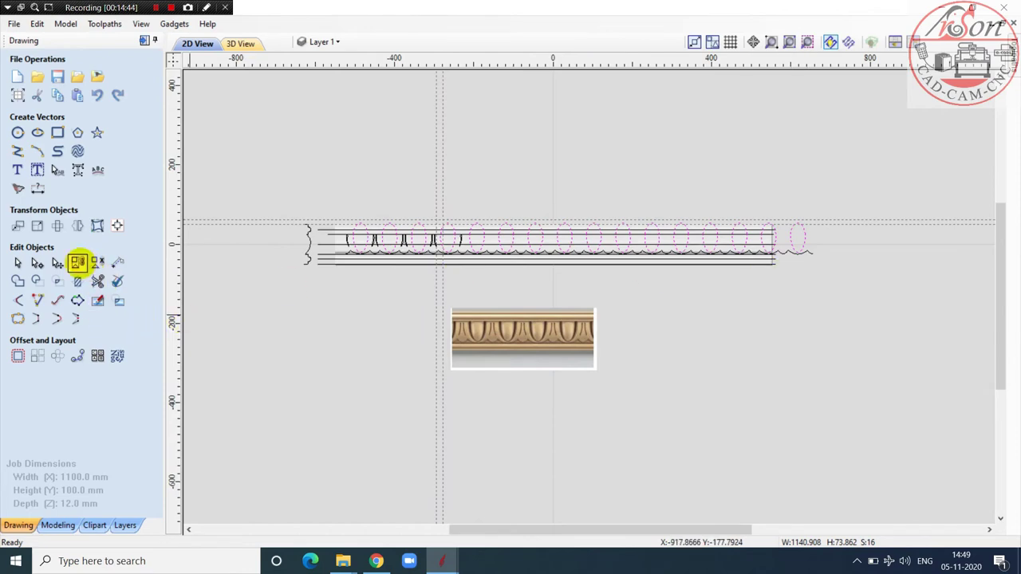
{"action": "scroll", "coordinate": [381, 248], "scroll_direction": "up", "scroll_amount": 4}
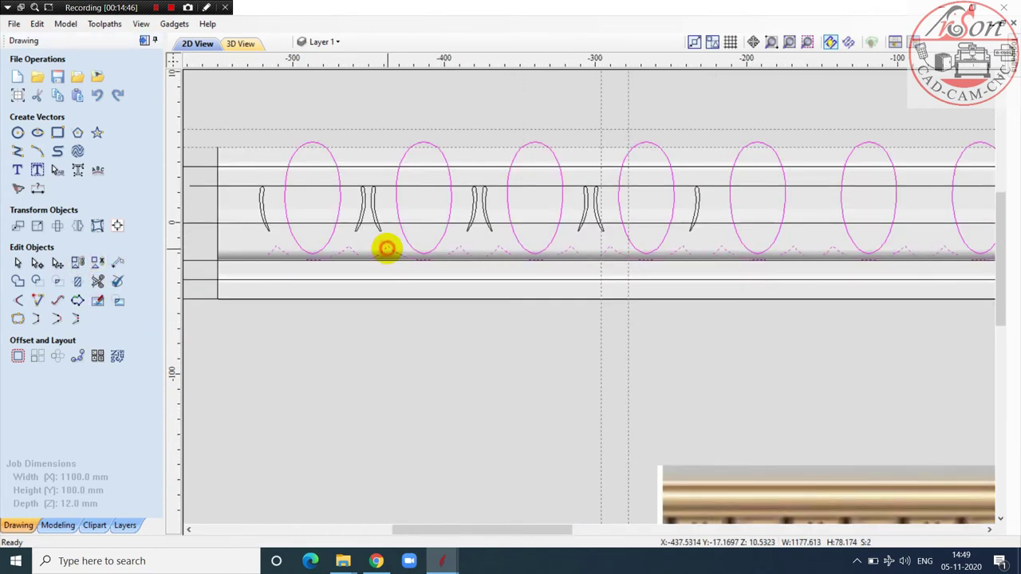
{"action": "scroll", "coordinate": [386, 248], "scroll_direction": "down", "scroll_amount": 2}
{"action": "left_click", "coordinate": [394, 357]}
Step: Draw a three-sided polyline about 1245 × 110 mm above the moulding and join it with the scalloped edge into one closed outline
{"action": "scroll", "coordinate": [333, 275], "scroll_direction": "up", "scroll_amount": 3}
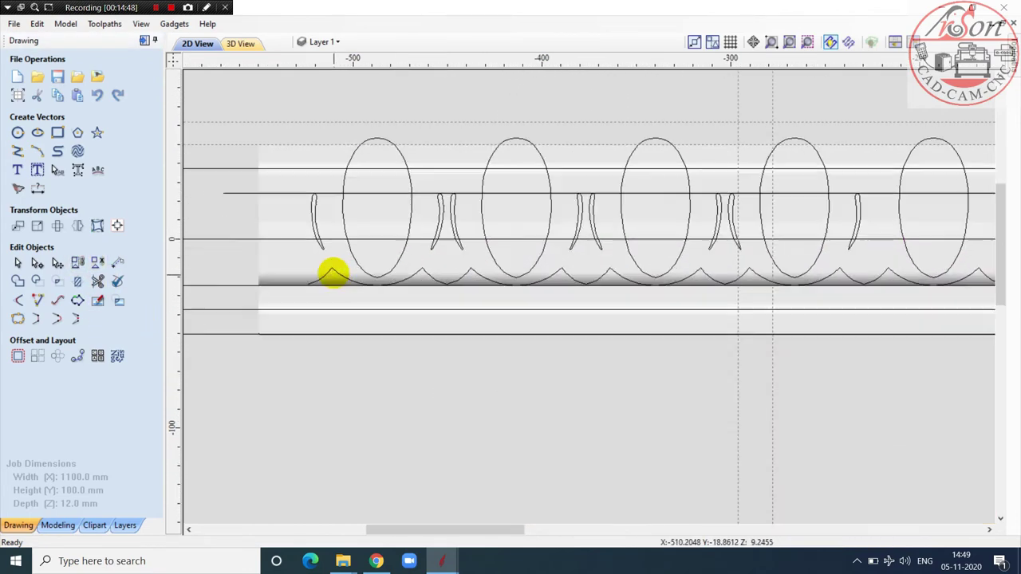
{"action": "scroll", "coordinate": [327, 271], "scroll_direction": "down", "scroll_amount": 3}
{"action": "left_click", "coordinate": [17, 151]}
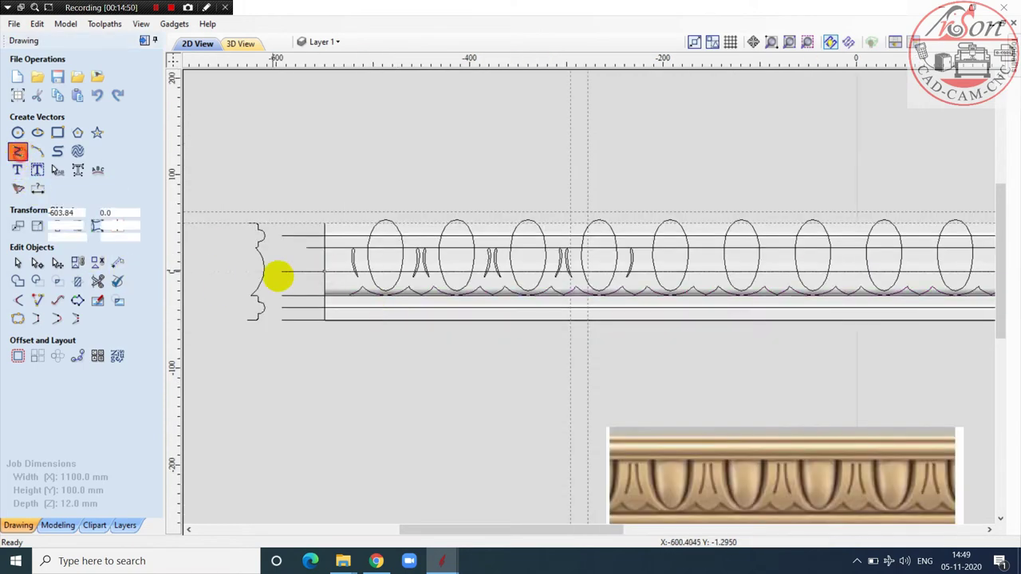
{"action": "scroll", "coordinate": [285, 299], "scroll_direction": "up", "scroll_amount": 3}
{"action": "left_click", "coordinate": [313, 311]}
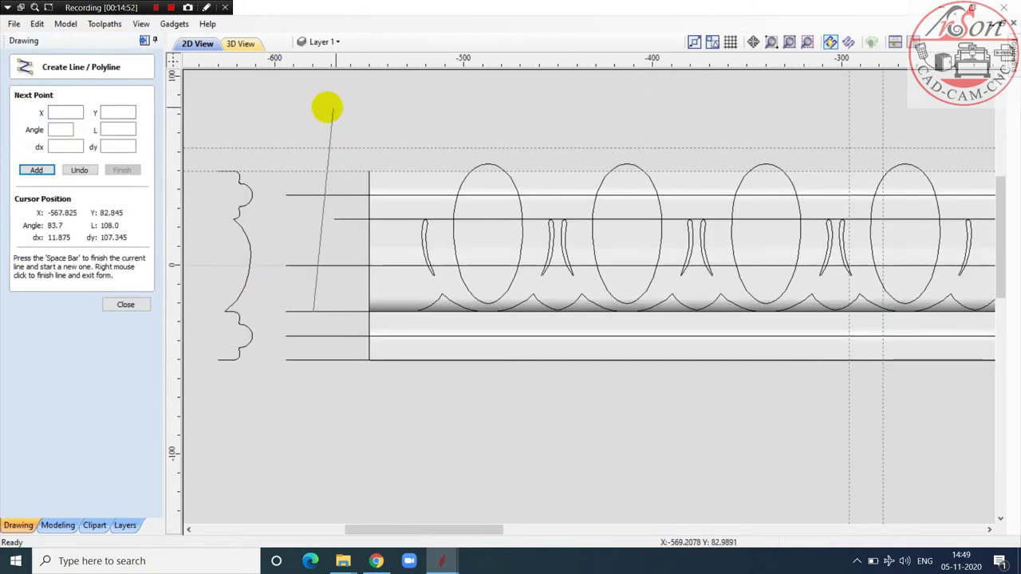
{"action": "left_click", "coordinate": [312, 103]}
{"action": "scroll", "coordinate": [329, 128], "scroll_direction": "down", "scroll_amount": 5}
{"action": "scroll", "coordinate": [574, 194], "scroll_direction": "down", "scroll_amount": 2}
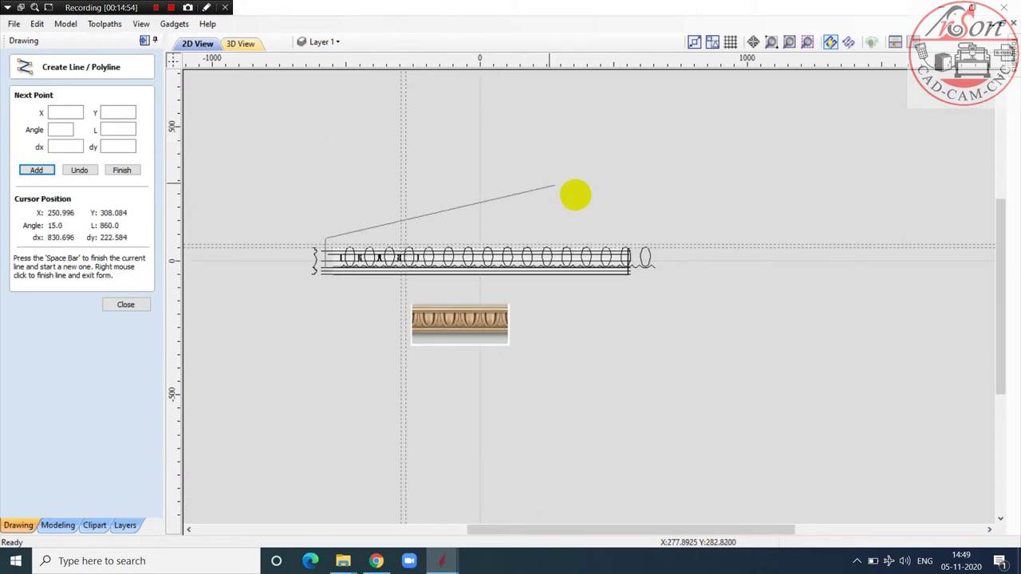
{"action": "scroll", "coordinate": [654, 232], "scroll_direction": "up", "scroll_amount": 4}
{"action": "left_click", "coordinate": [664, 212]}
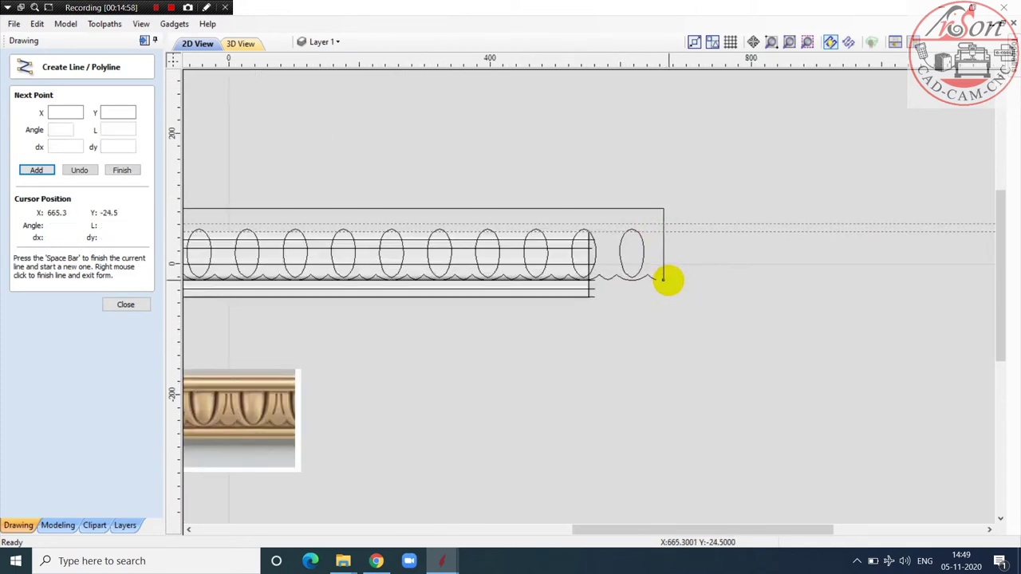
{"action": "right_click", "coordinate": [664, 280]}
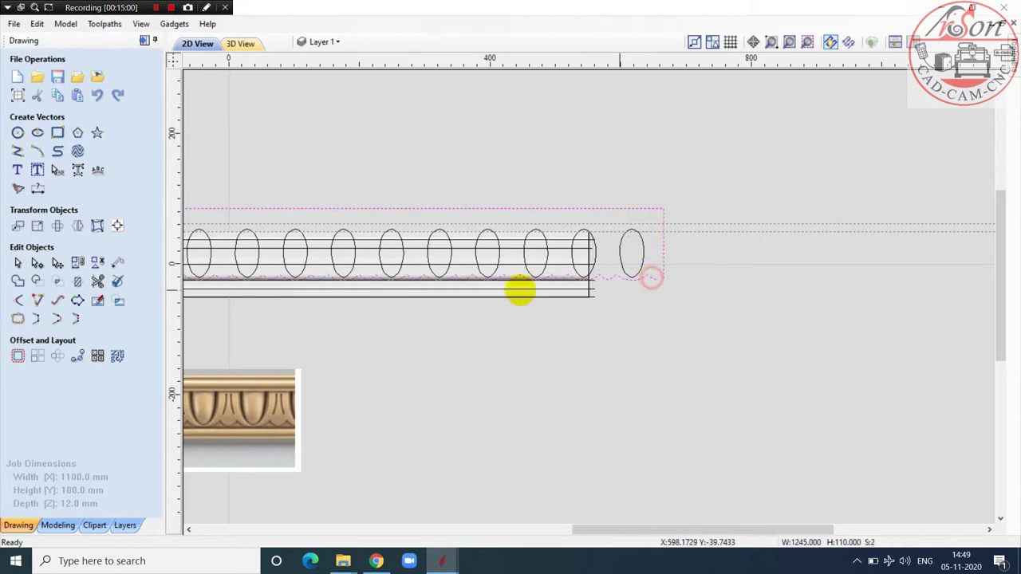
{"action": "scroll", "coordinate": [691, 369], "scroll_direction": "down", "scroll_amount": 4}
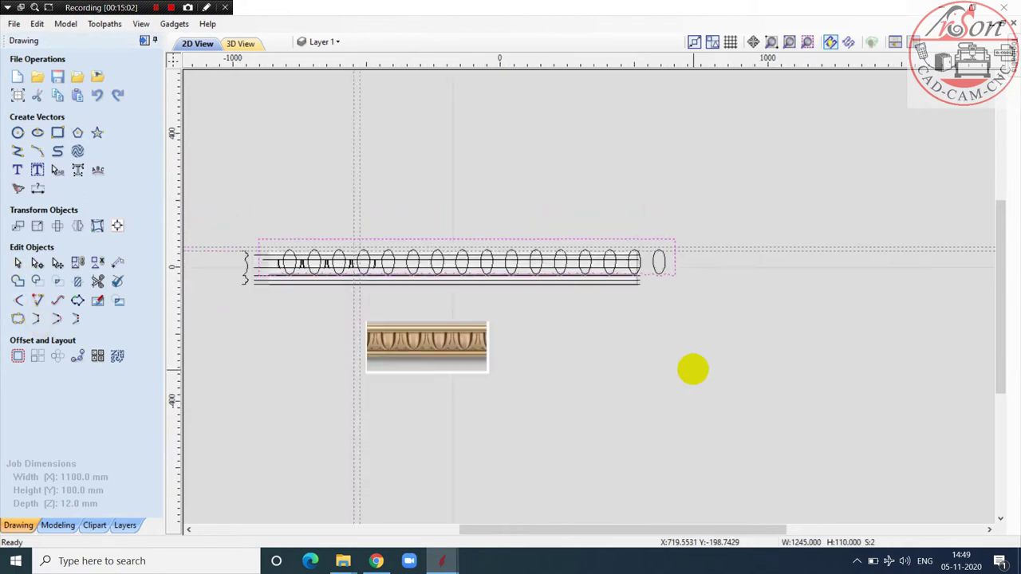
Step: Group the closed scalloped outline together with the oval group
{"action": "scroll", "coordinate": [354, 246], "scroll_direction": "up", "scroll_amount": 3}
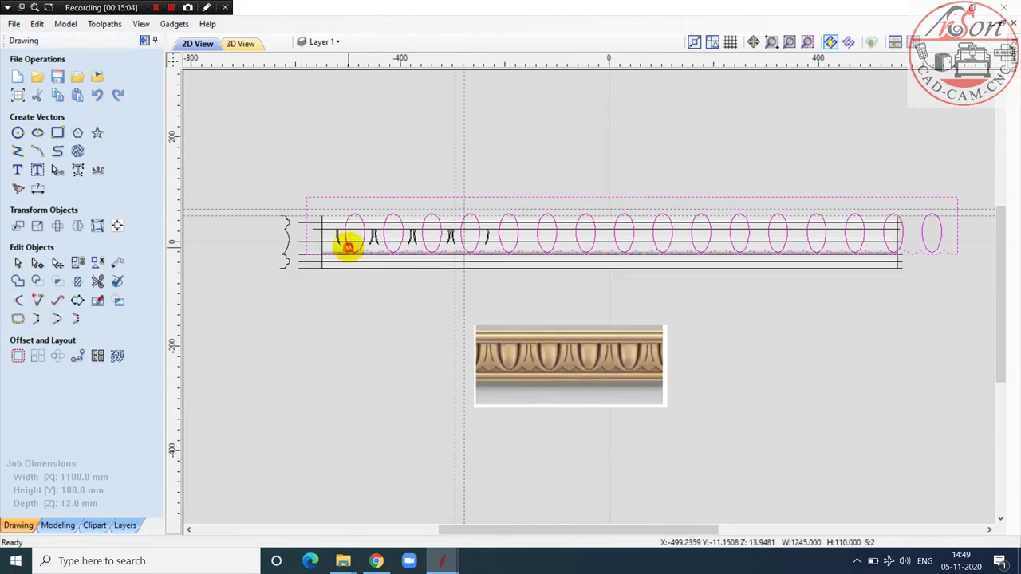
{"action": "scroll", "coordinate": [345, 237], "scroll_direction": "up", "scroll_amount": 3}
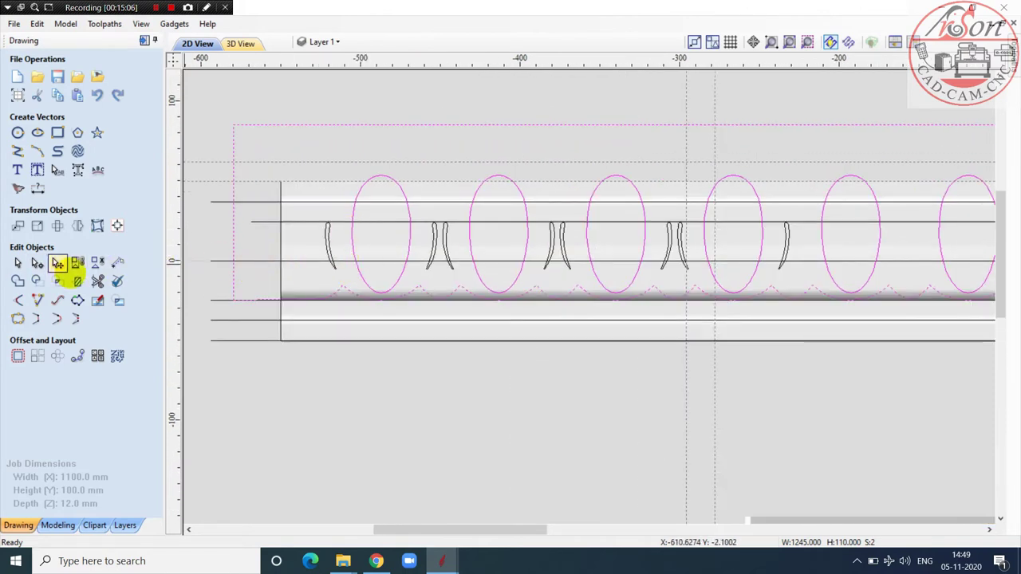
{"action": "left_click", "coordinate": [78, 262]}
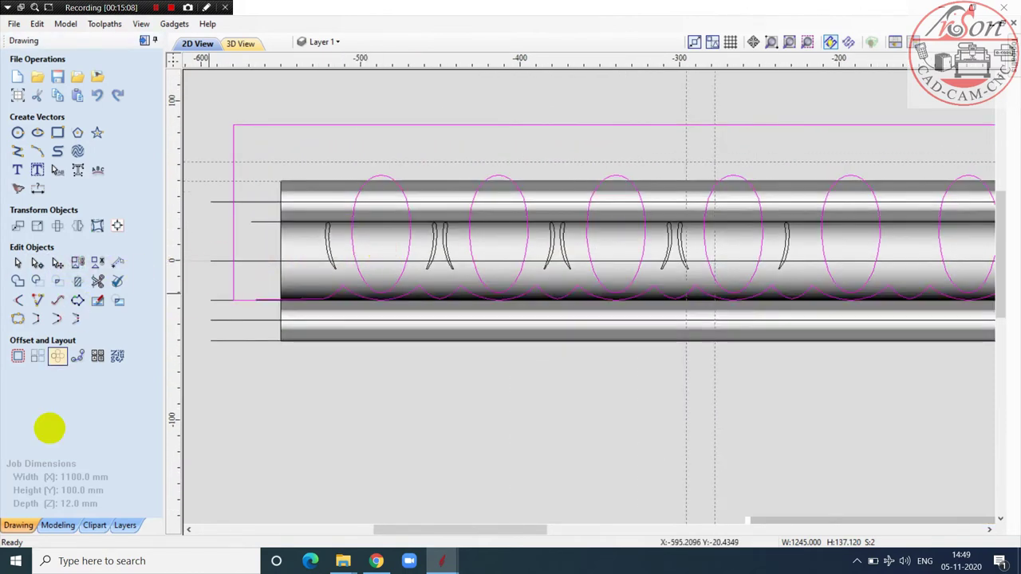
Step: Try to clear the base moulding component inside the grouped outline and ovals, and inspect it in 3D
{"action": "left_click", "coordinate": [57, 525]}
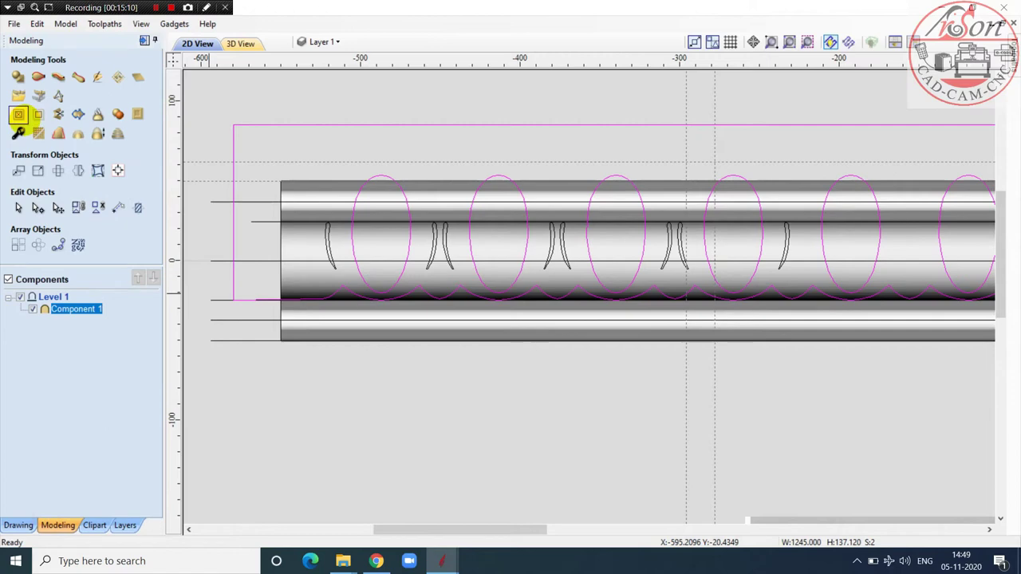
{"action": "left_click", "coordinate": [19, 114]}
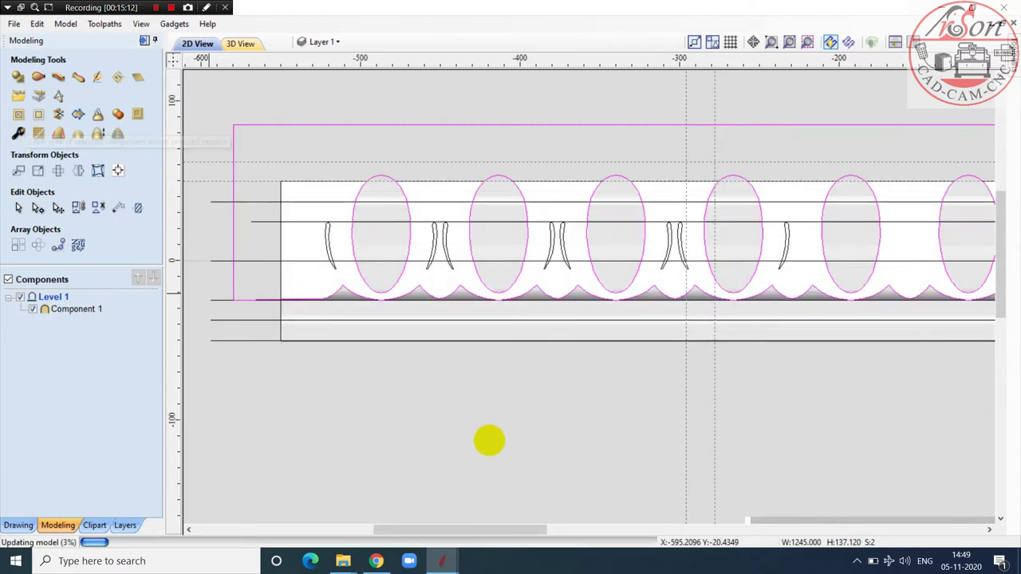
{"action": "scroll", "coordinate": [474, 411], "scroll_direction": "down", "scroll_amount": 1}
{"action": "left_click", "coordinate": [474, 409]}
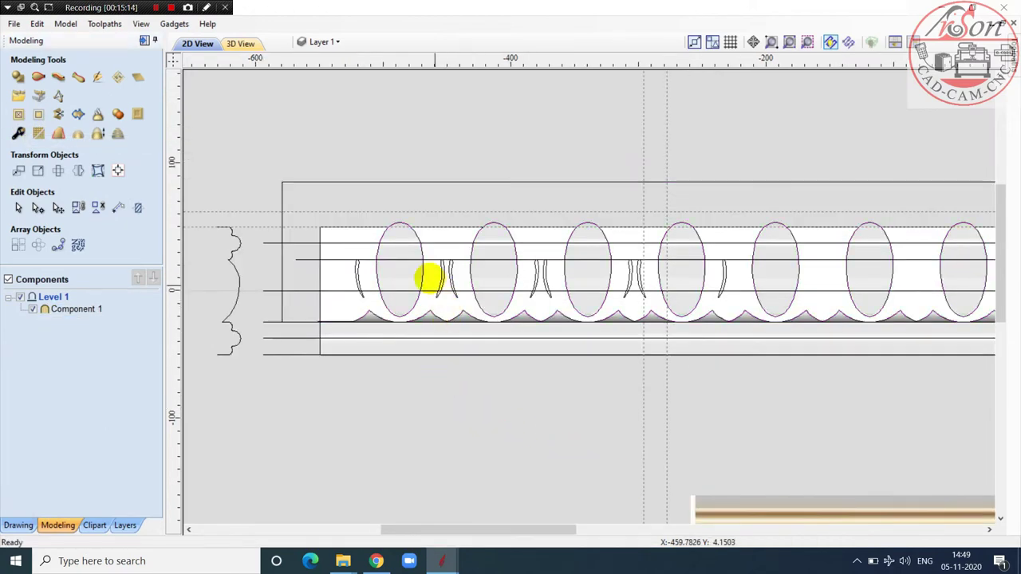
{"action": "left_click", "coordinate": [242, 44]}
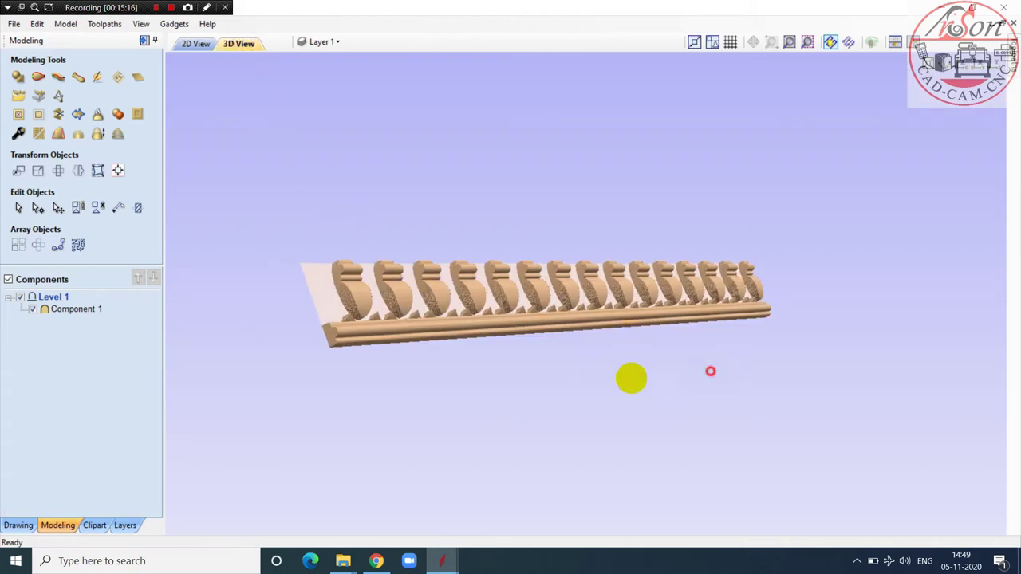
{"action": "left_click_drag", "start_coordinate": [631, 378], "coordinate": [567, 267]}
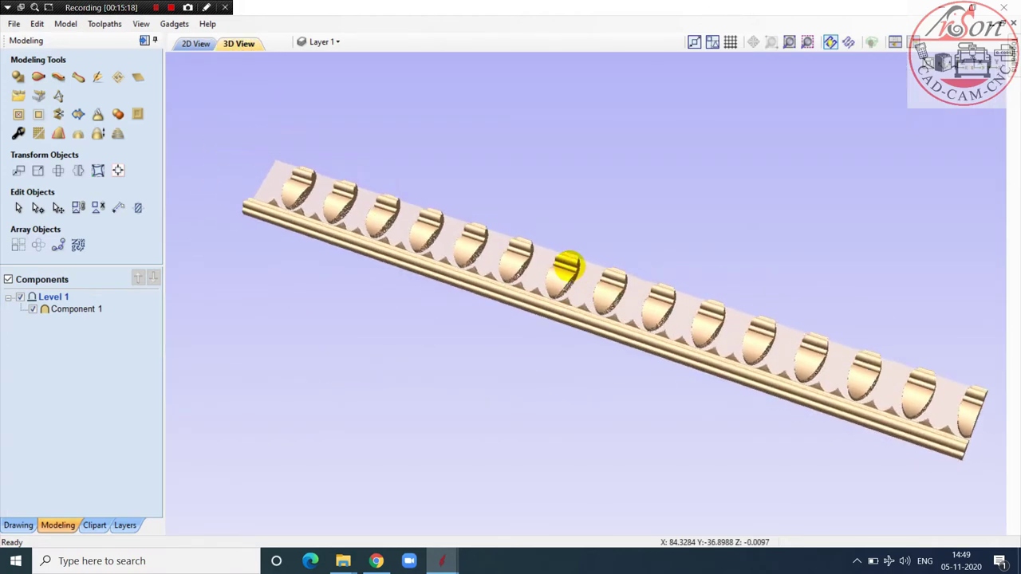
Step: Undo the clearing inside the grouped vectors and return to the 2D view
{"action": "left_click", "coordinate": [17, 525]}
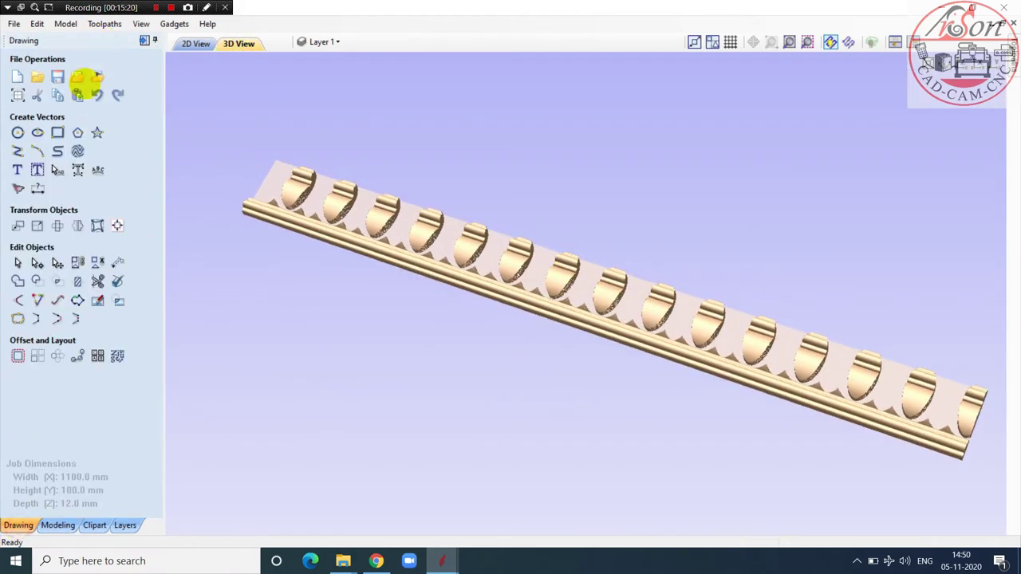
{"action": "left_click", "coordinate": [97, 96]}
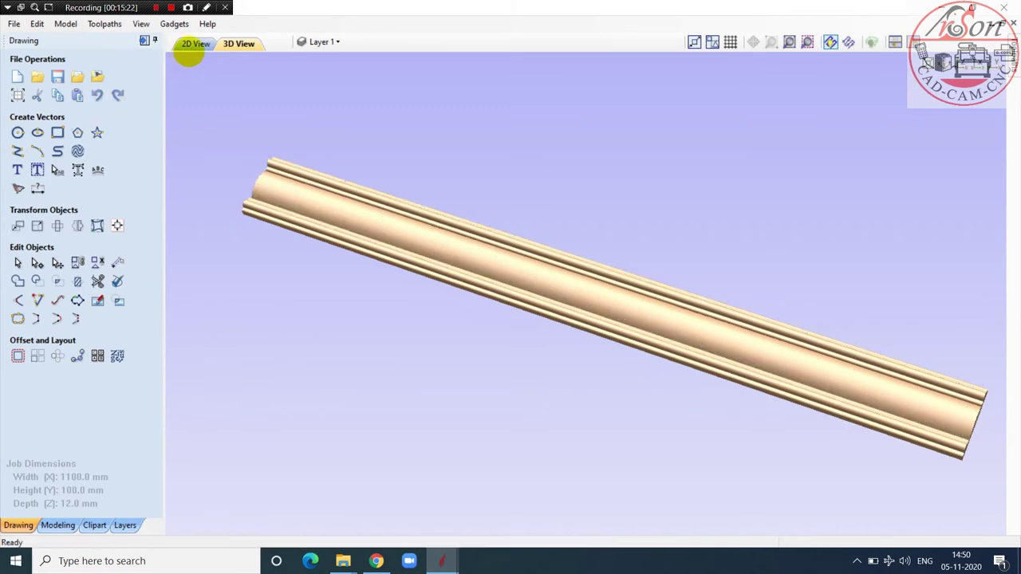
{"action": "left_click", "coordinate": [194, 45]}
Step: Clear the base moulding component outside the grouped outline and ovals, and inspect the scalloped shape in 3D
{"action": "scroll", "coordinate": [375, 269], "scroll_direction": "down", "scroll_amount": 3}
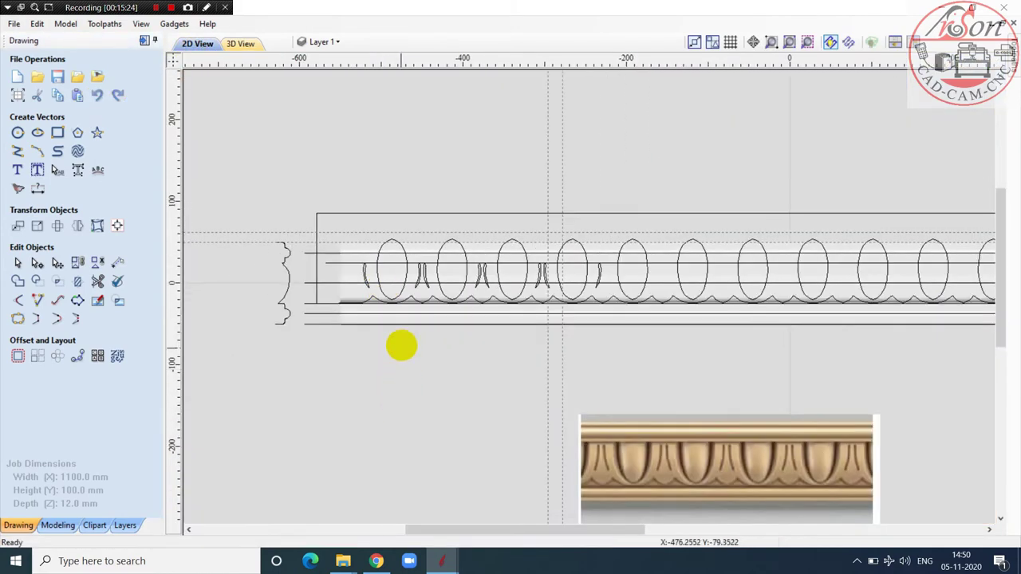
{"action": "left_click", "coordinate": [381, 288]}
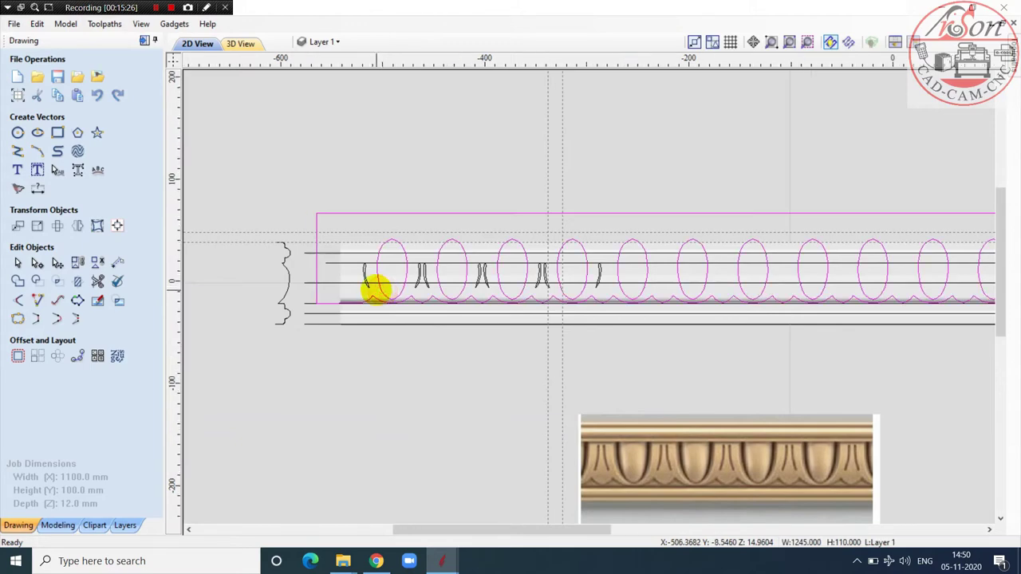
{"action": "scroll", "coordinate": [372, 284], "scroll_direction": "up", "scroll_amount": 2}
{"action": "scroll", "coordinate": [372, 284], "scroll_direction": "down", "scroll_amount": 2}
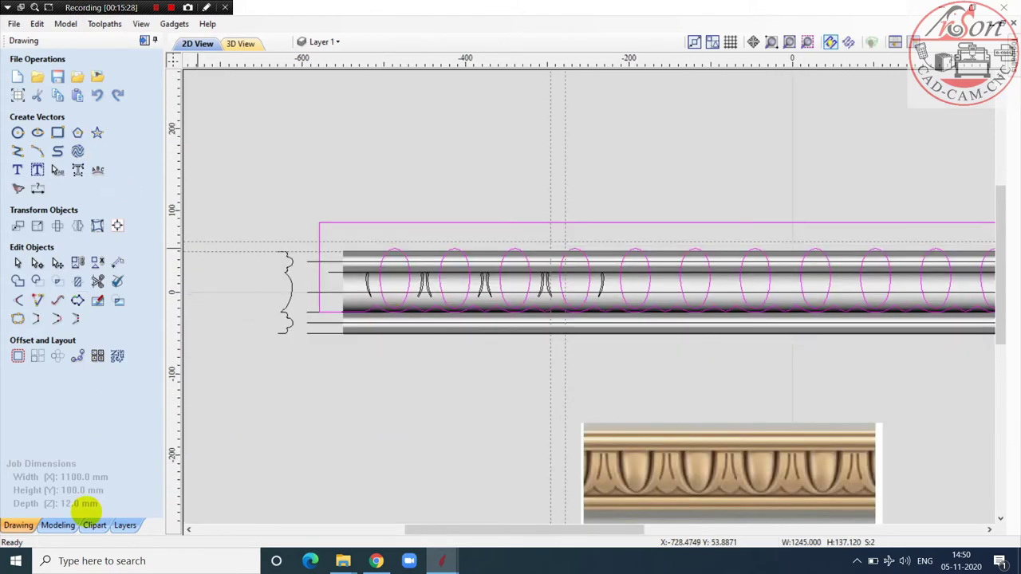
{"action": "left_click", "coordinate": [61, 526]}
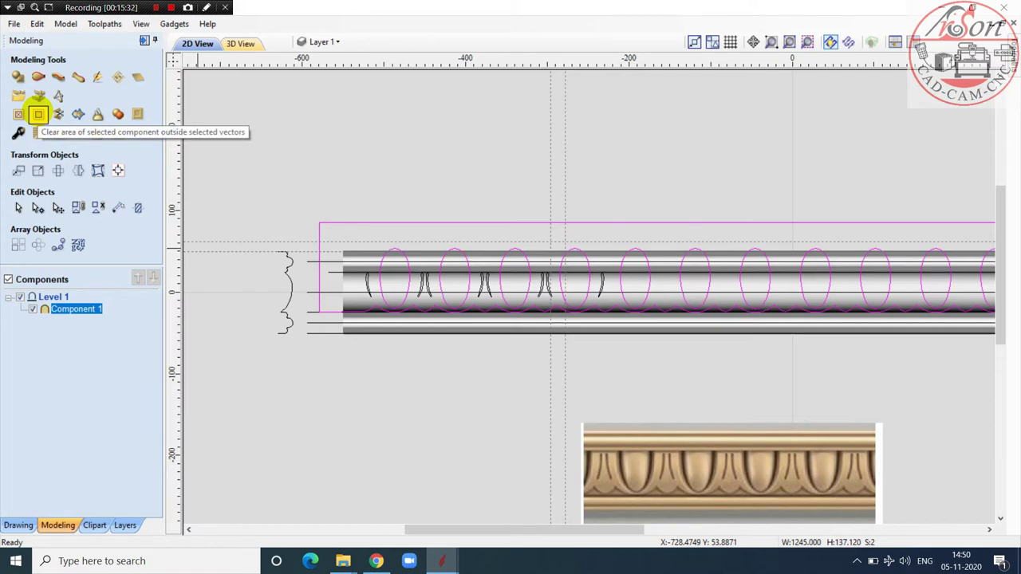
{"action": "left_click", "coordinate": [37, 114]}
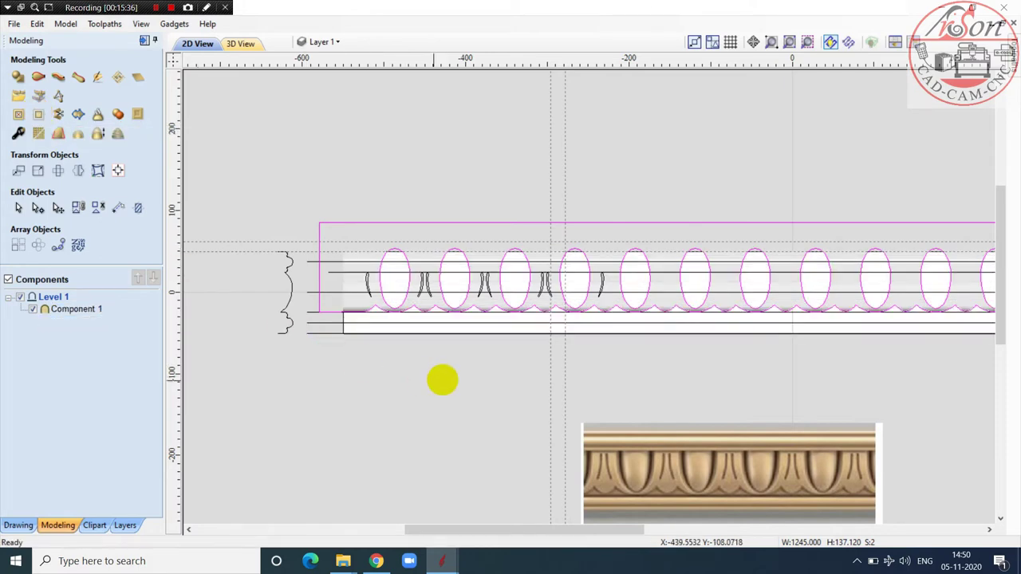
{"action": "left_click", "coordinate": [448, 380]}
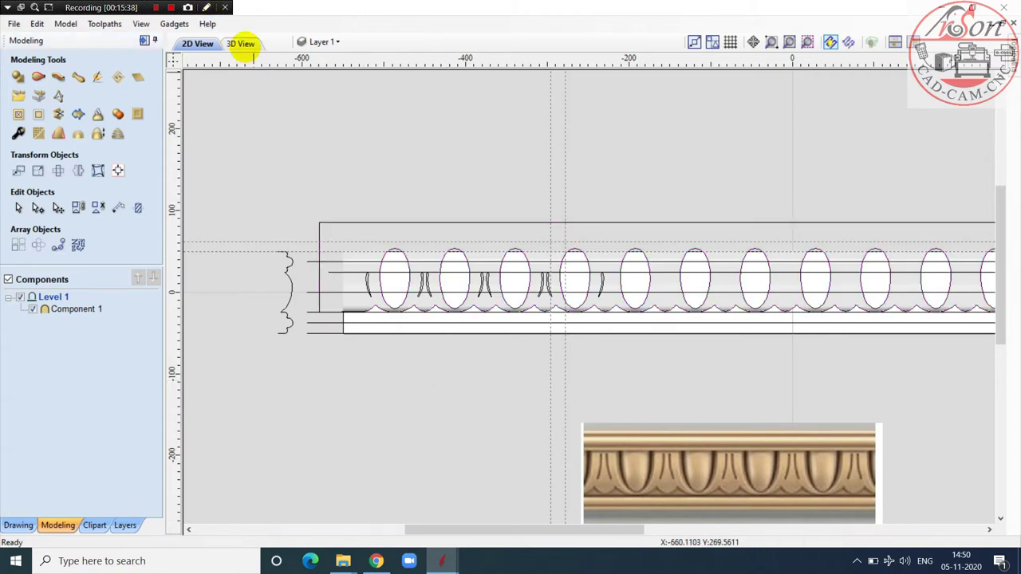
{"action": "left_click", "coordinate": [241, 44]}
{"action": "left_click_drag", "start_coordinate": [387, 278], "coordinate": [664, 278]}
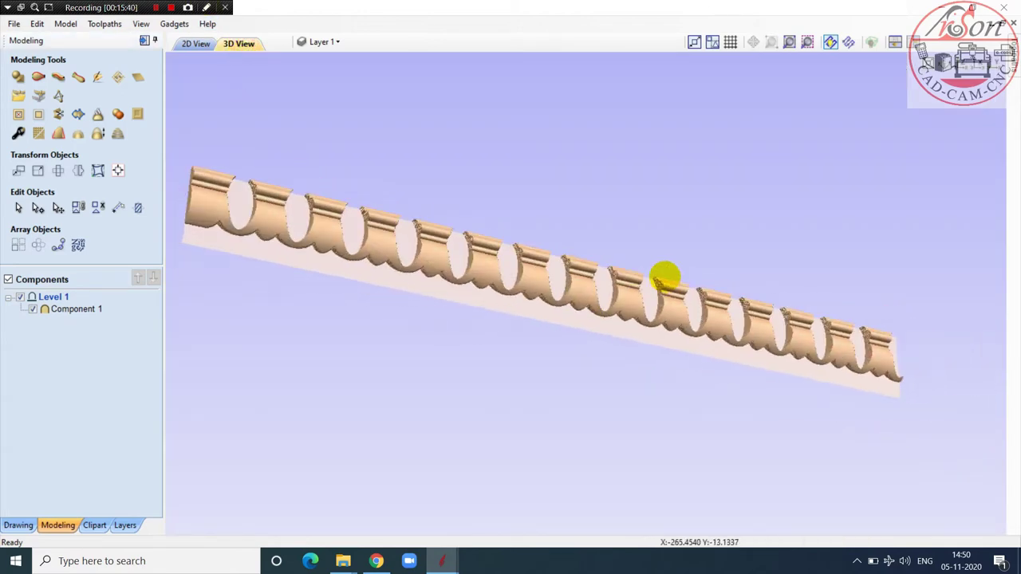
Step: Return to the 2D view and cut the moulding profile vector at the lower and upper ends of its convex middle arc
{"action": "left_click", "coordinate": [192, 43]}
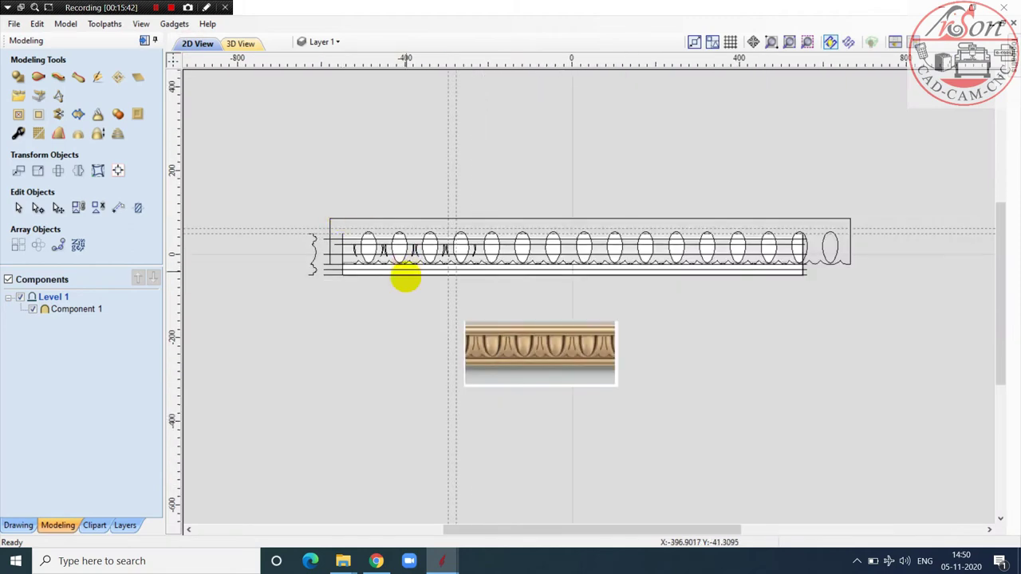
{"action": "scroll", "coordinate": [405, 277], "scroll_direction": "up", "scroll_amount": 3}
{"action": "scroll", "coordinate": [378, 310], "scroll_direction": "down", "scroll_amount": 1}
{"action": "scroll", "coordinate": [276, 266], "scroll_direction": "up", "scroll_amount": 3}
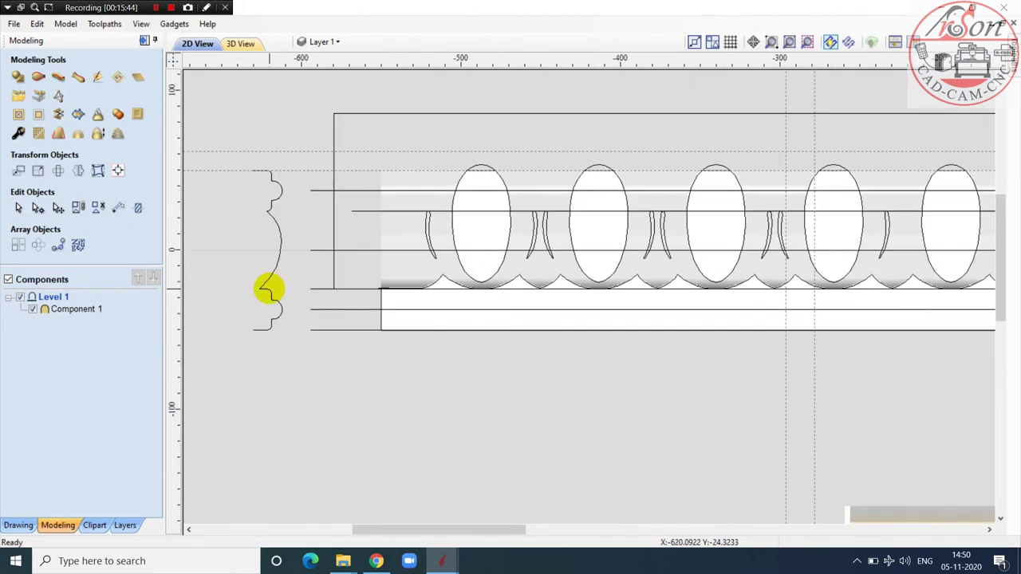
{"action": "double_click", "coordinate": [268, 288]}
{"action": "scroll", "coordinate": [255, 288], "scroll_direction": "up", "scroll_amount": 4}
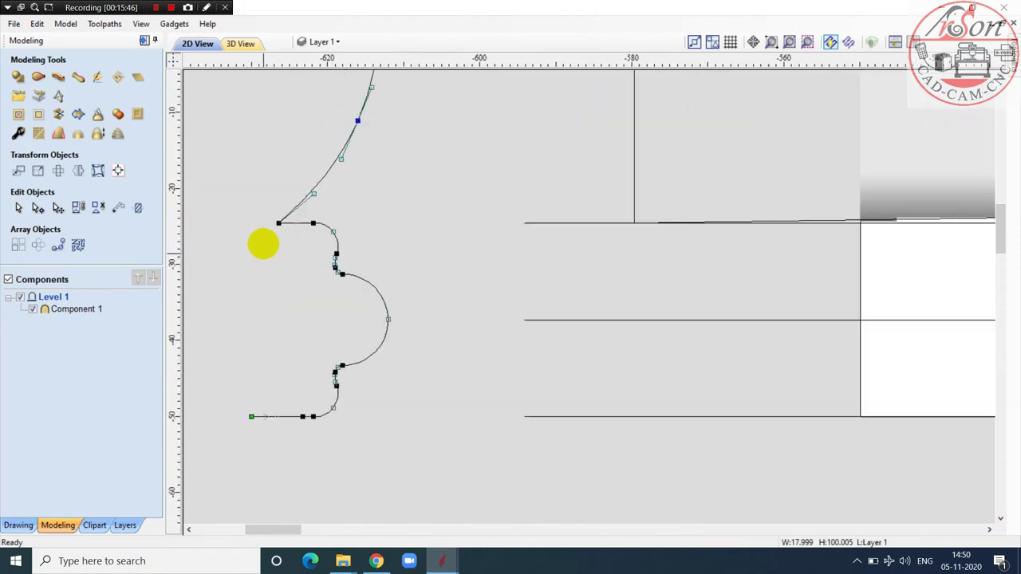
{"action": "scroll", "coordinate": [319, 263], "scroll_direction": "down", "scroll_amount": 4}
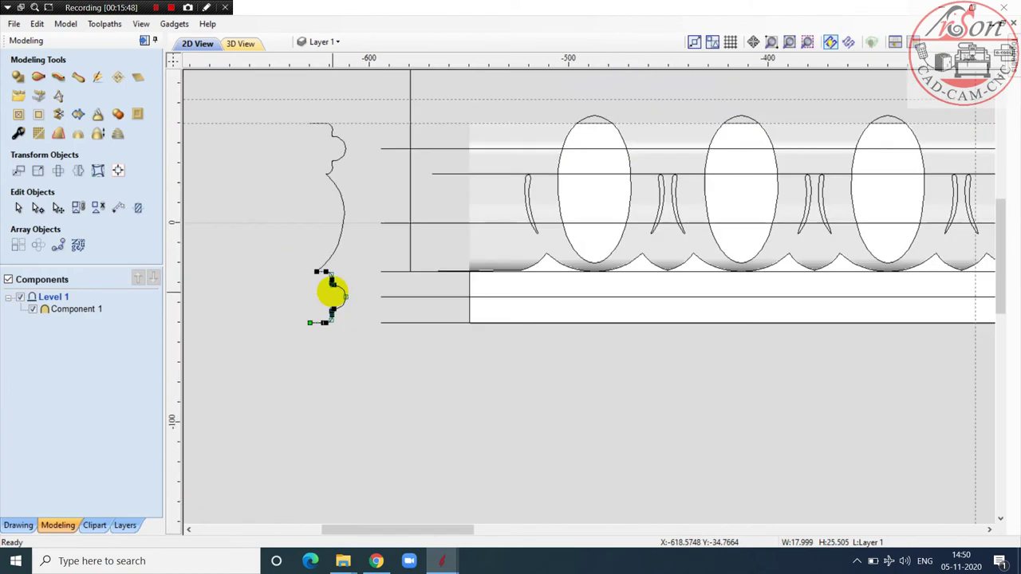
{"action": "scroll", "coordinate": [332, 223], "scroll_direction": "up", "scroll_amount": 3}
{"action": "scroll", "coordinate": [322, 251], "scroll_direction": "up", "scroll_amount": 2}
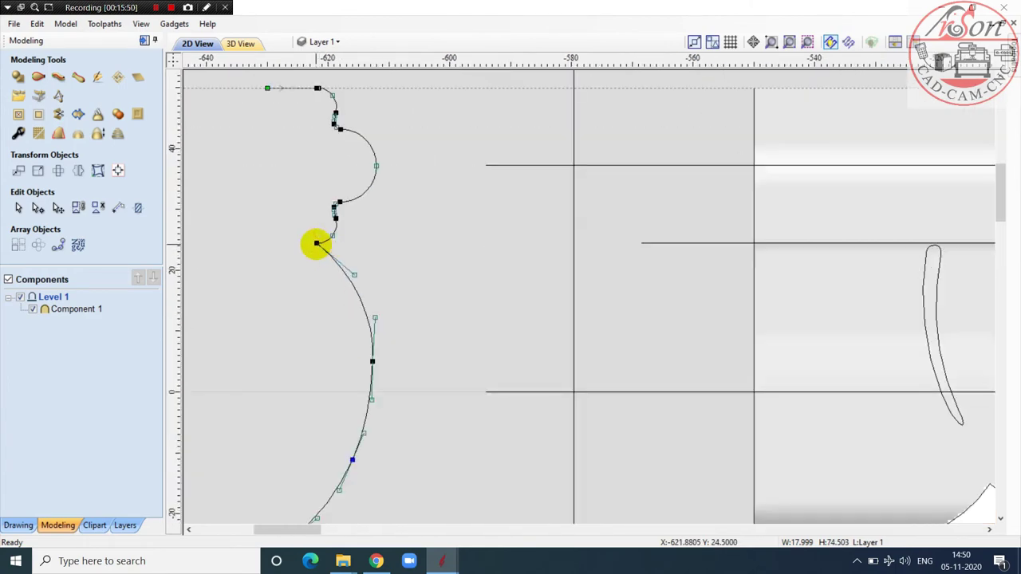
{"action": "scroll", "coordinate": [323, 244], "scroll_direction": "down", "scroll_amount": 3}
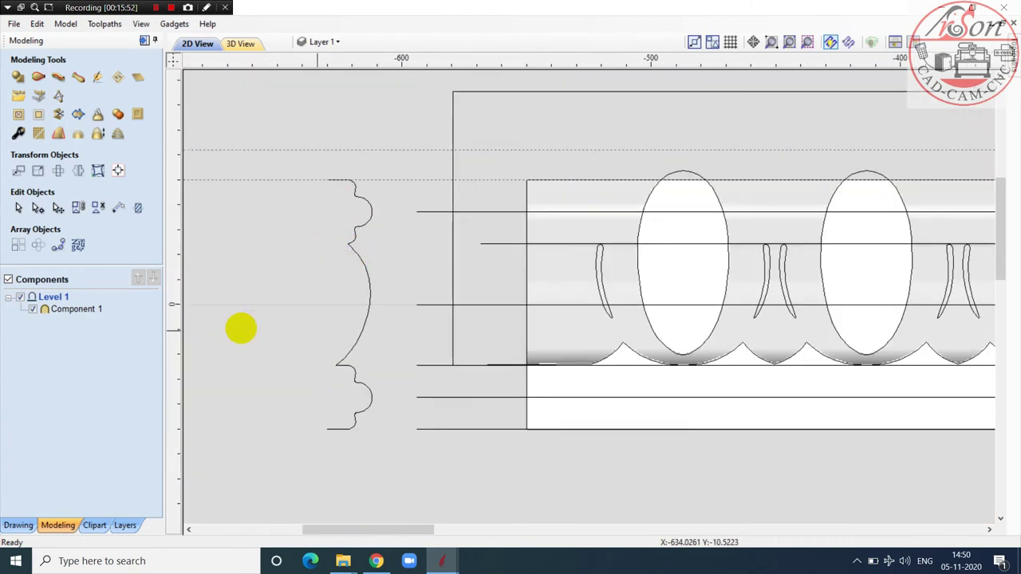
Step: Try to join the upper and lower profile pieces with a smooth curve, and undo the join
{"action": "left_click", "coordinate": [22, 524]}
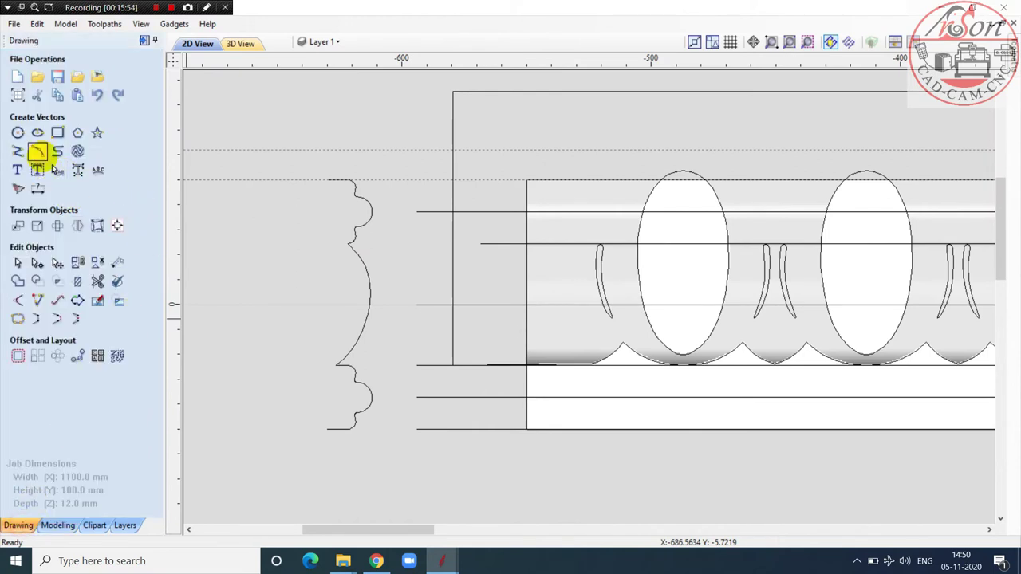
{"action": "left_click", "coordinate": [358, 221]}
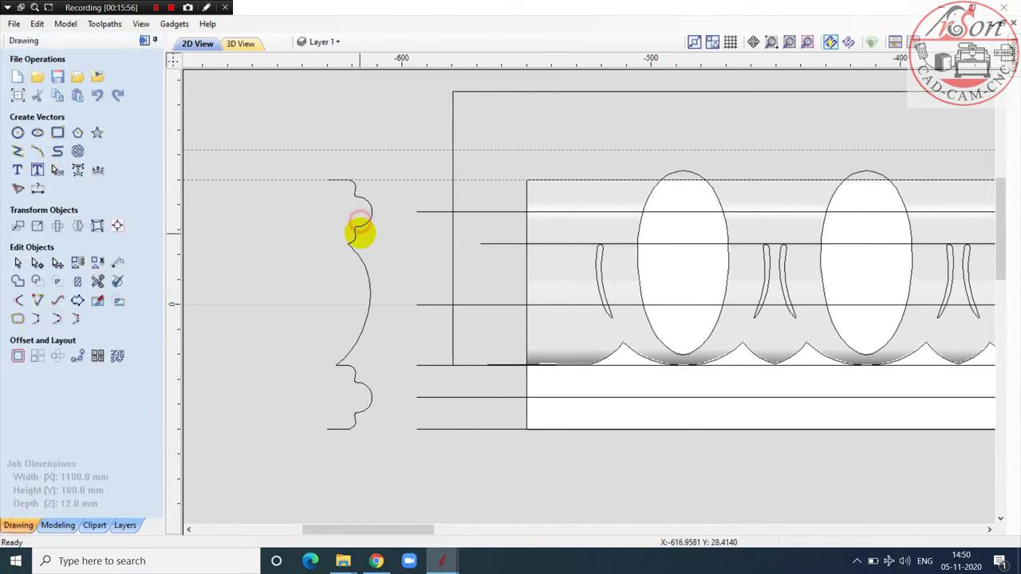
{"action": "scroll", "coordinate": [380, 235], "scroll_direction": "down", "scroll_amount": 1}
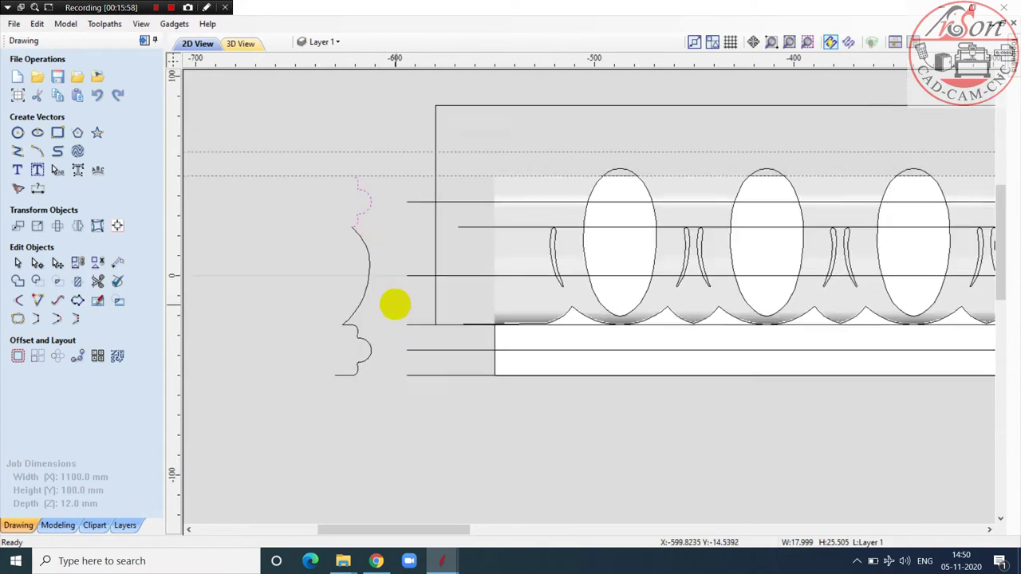
{"action": "scroll", "coordinate": [343, 335], "scroll_direction": "up", "scroll_amount": 1}
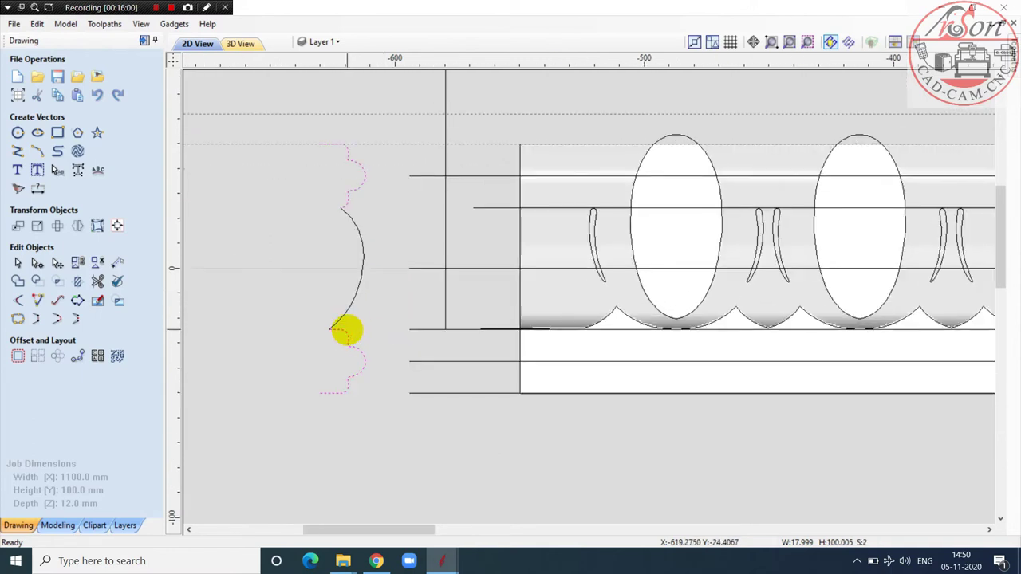
{"action": "left_click", "coordinate": [56, 319]}
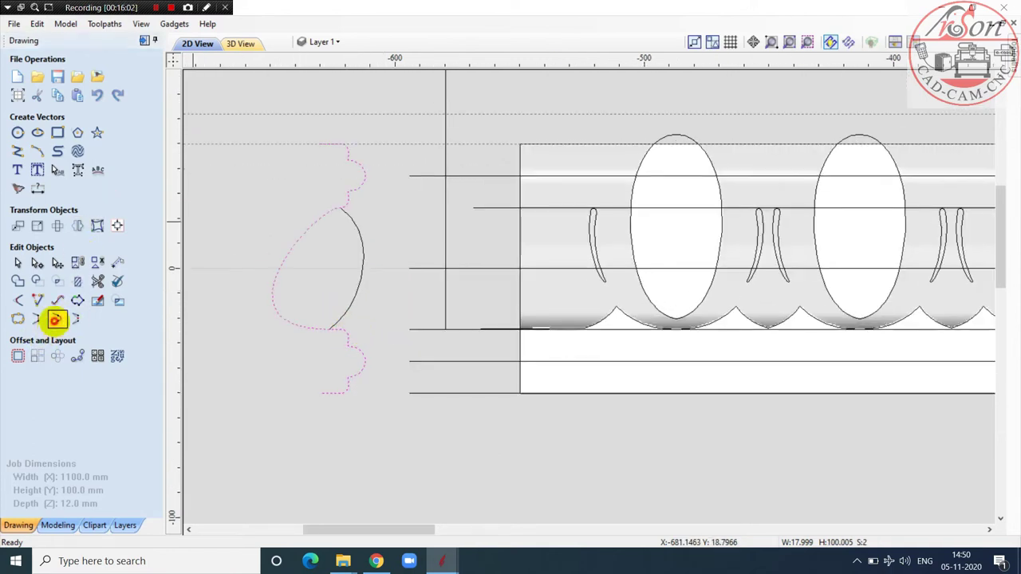
{"action": "left_click", "coordinate": [96, 94]}
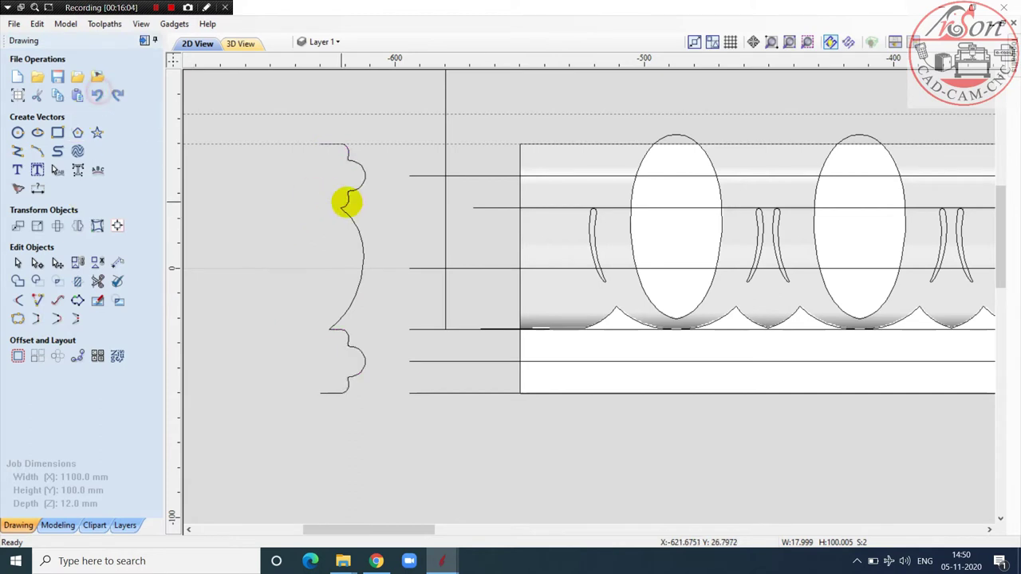
Step: Try to join the upper and lower profile pieces with a straight line
{"action": "left_click", "coordinate": [348, 201]}
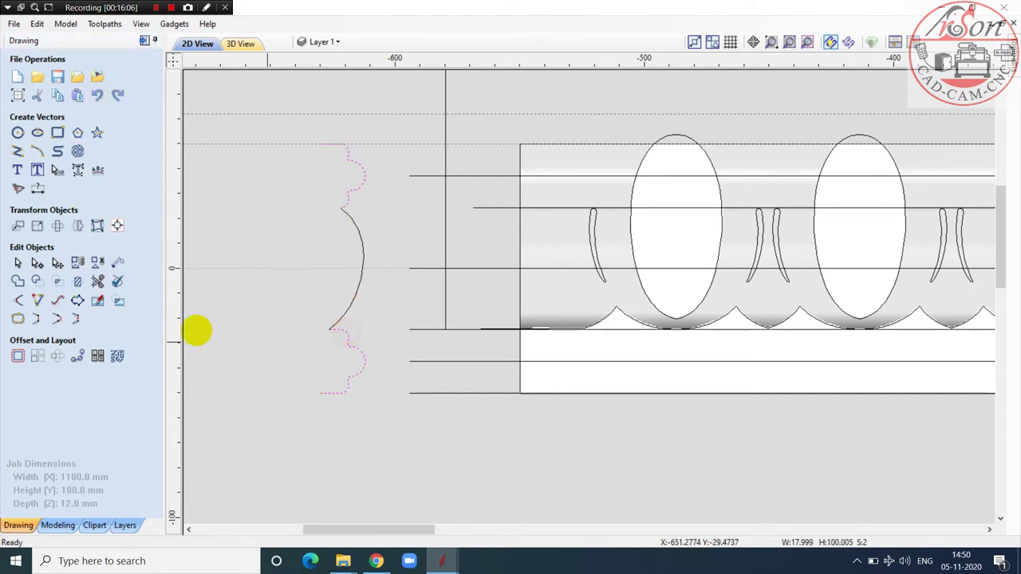
{"action": "left_click", "coordinate": [38, 318]}
{"action": "scroll", "coordinate": [290, 321], "scroll_direction": "down", "scroll_amount": 1}
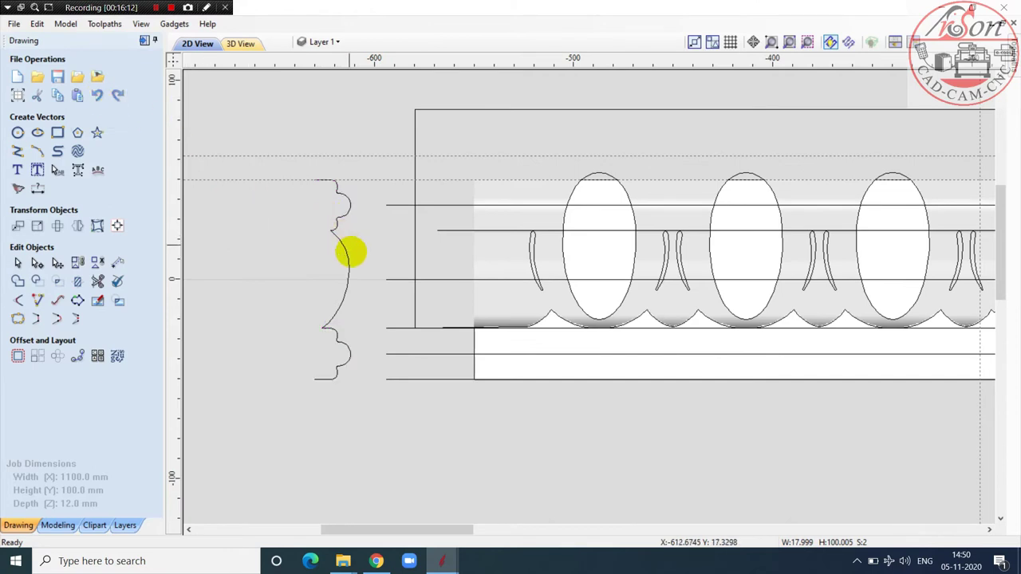
Step: Try moving the lower profile piece down, away from the middle arc
{"action": "scroll", "coordinate": [359, 230], "scroll_direction": "down", "scroll_amount": 1}
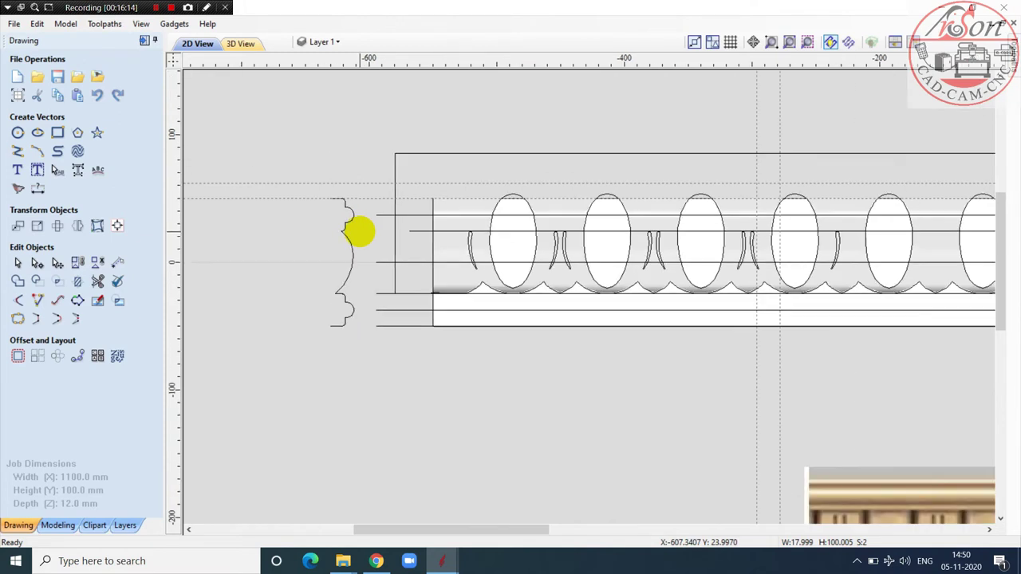
{"action": "scroll", "coordinate": [359, 230], "scroll_direction": "up", "scroll_amount": 2}
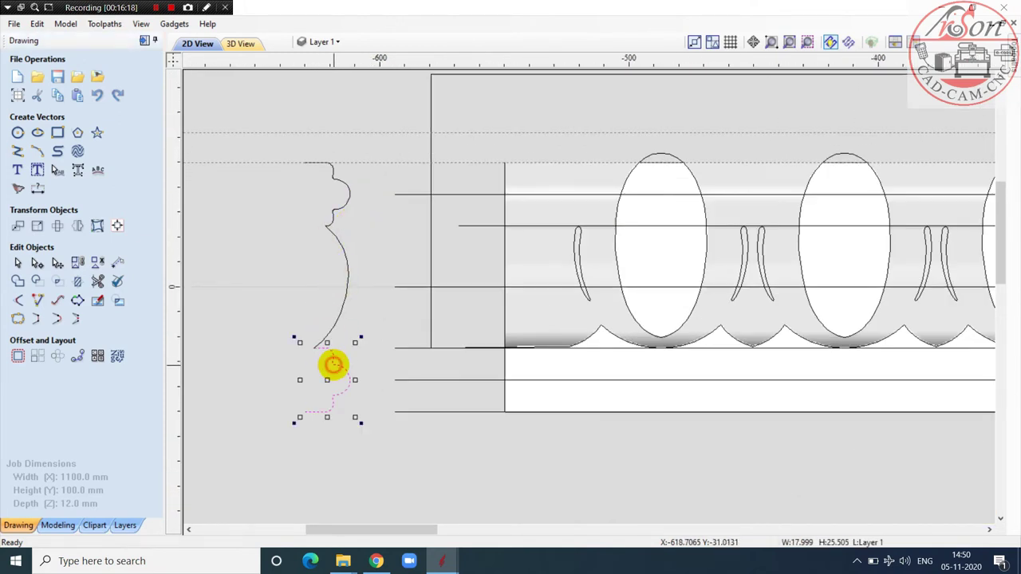
{"action": "left_click_drag", "start_coordinate": [333, 365], "coordinate": [356, 472]}
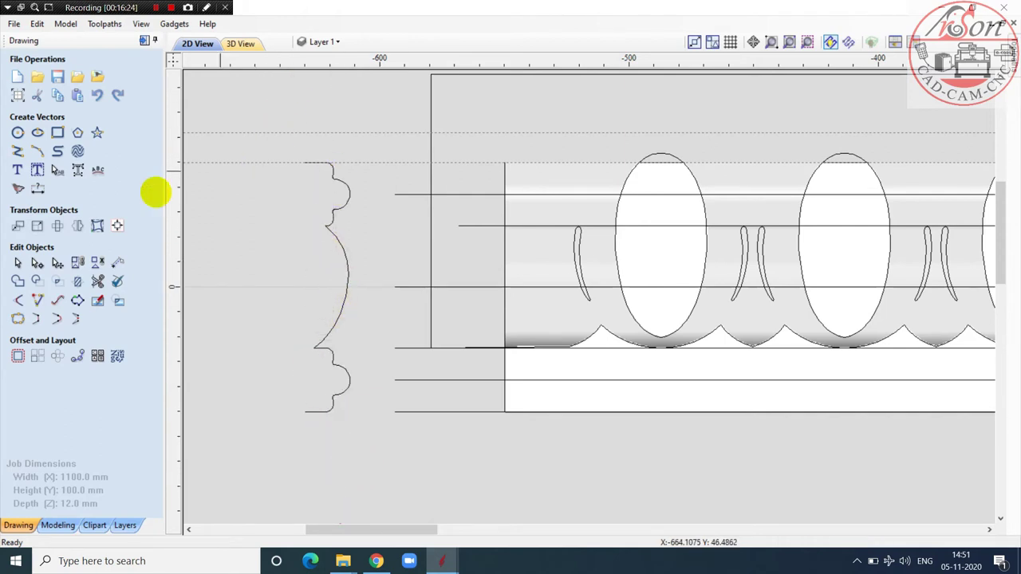
Step: Draw a two-segment polyline from the middle arc's lower end through about X -631.5, Y 0 to the arc's upper end
{"action": "left_click", "coordinate": [18, 151]}
{"action": "scroll", "coordinate": [253, 343], "scroll_direction": "up", "scroll_amount": 2}
{"action": "scroll", "coordinate": [254, 343], "scroll_direction": "down", "scroll_amount": 1}
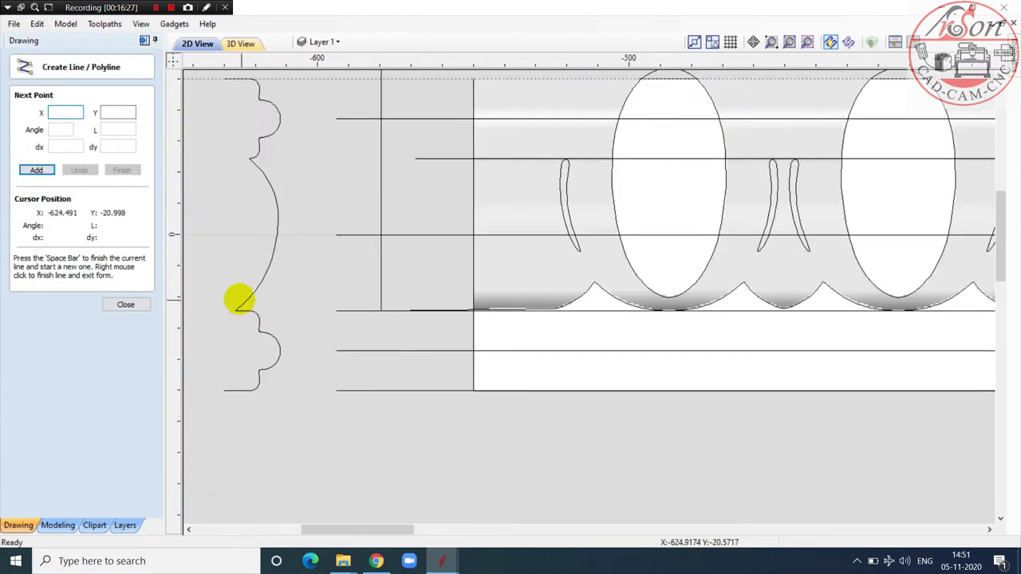
{"action": "scroll", "coordinate": [239, 304], "scroll_direction": "up", "scroll_amount": 2}
{"action": "left_click", "coordinate": [232, 323]}
{"action": "scroll", "coordinate": [256, 359], "scroll_direction": "down", "scroll_amount": 2}
{"action": "scroll", "coordinate": [251, 319], "scroll_direction": "up", "scroll_amount": 2}
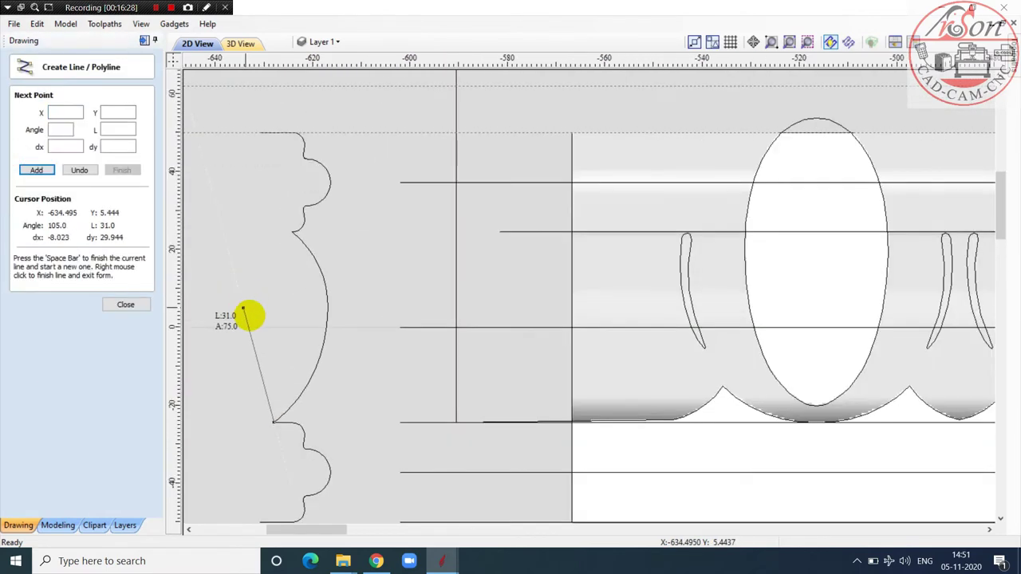
{"action": "left_click", "coordinate": [256, 332]}
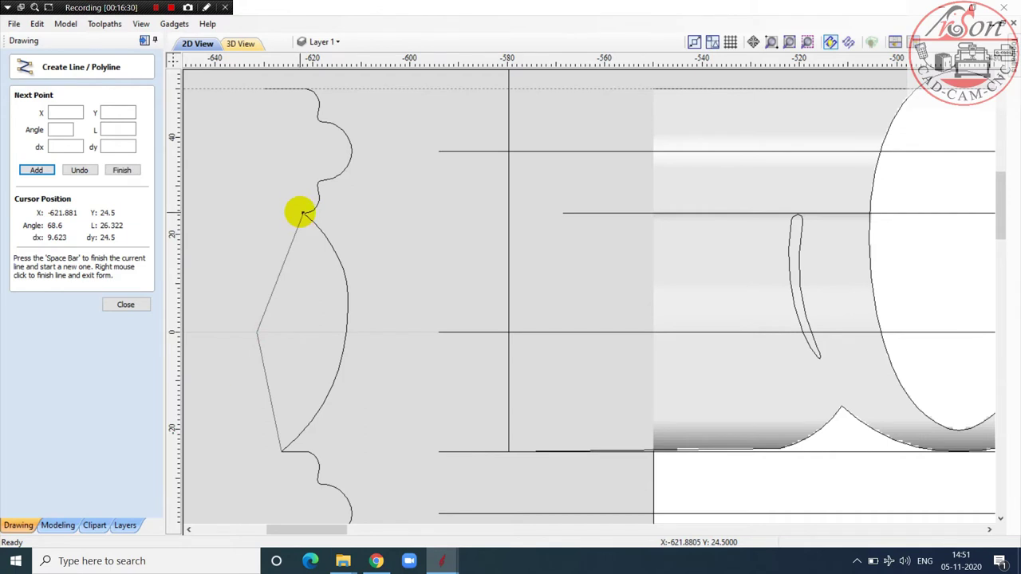
{"action": "left_click", "coordinate": [302, 212]}
{"action": "scroll", "coordinate": [302, 214], "scroll_direction": "down", "scroll_amount": 2}
{"action": "right_click", "coordinate": [304, 216]}
{"action": "scroll", "coordinate": [291, 230], "scroll_direction": "up", "scroll_amount": 1}
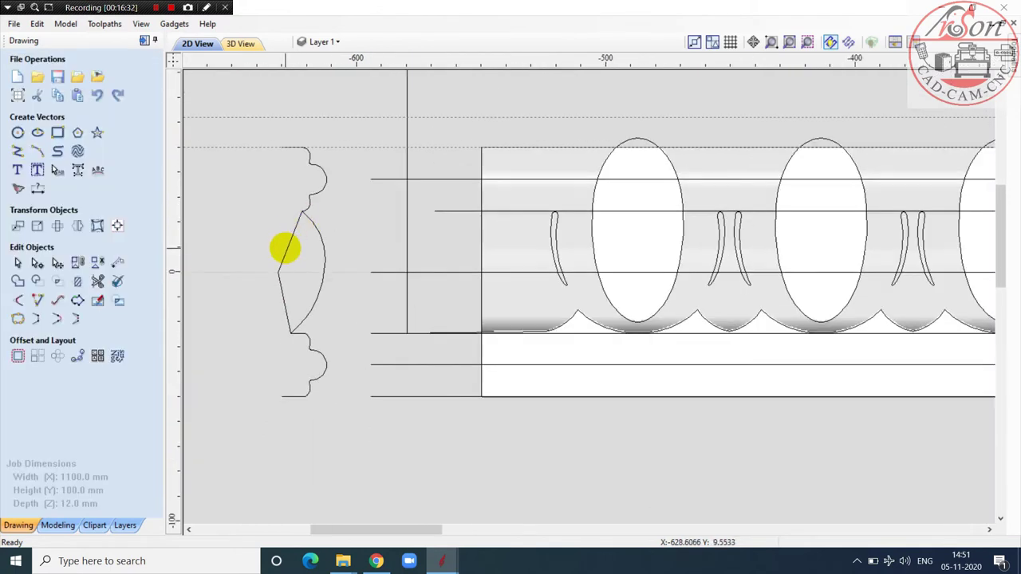
Step: Join the upper and lower profile pieces to the new polyline and move its middle node to about X -628.5, Y 0
{"action": "left_click", "coordinate": [303, 217]}
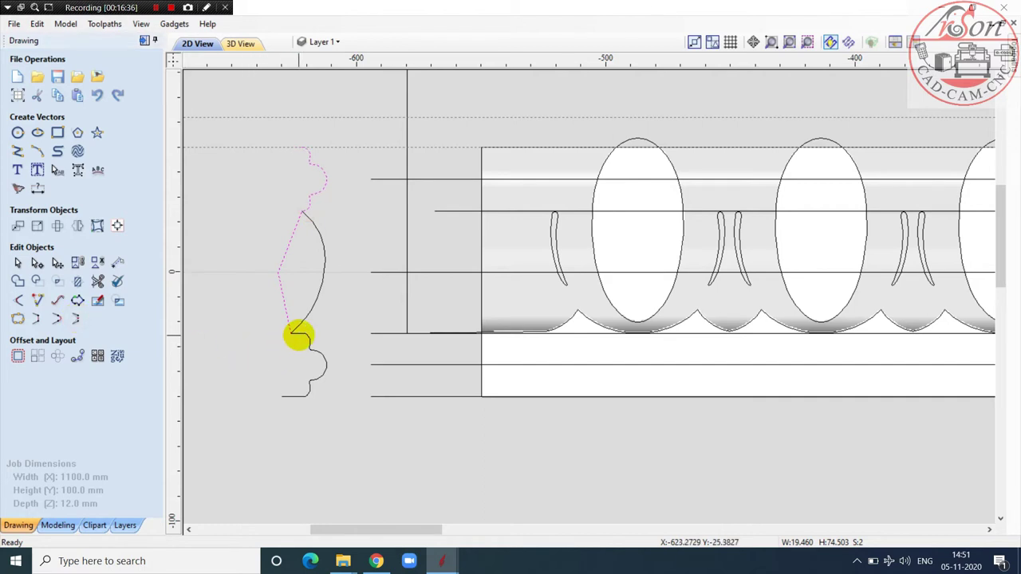
{"action": "left_click", "coordinate": [296, 336], "text": "shift"}
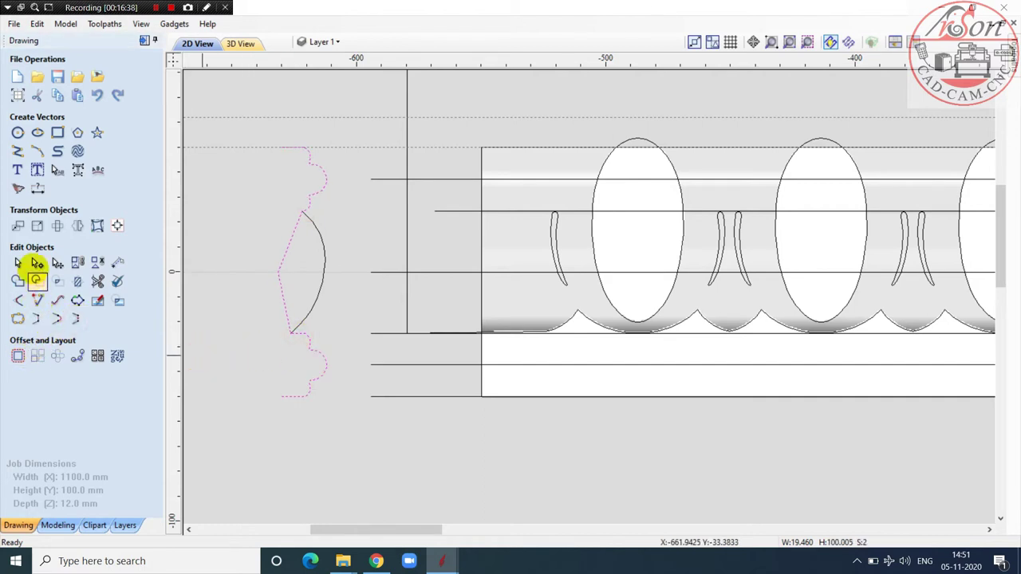
{"action": "left_click", "coordinate": [37, 226]}
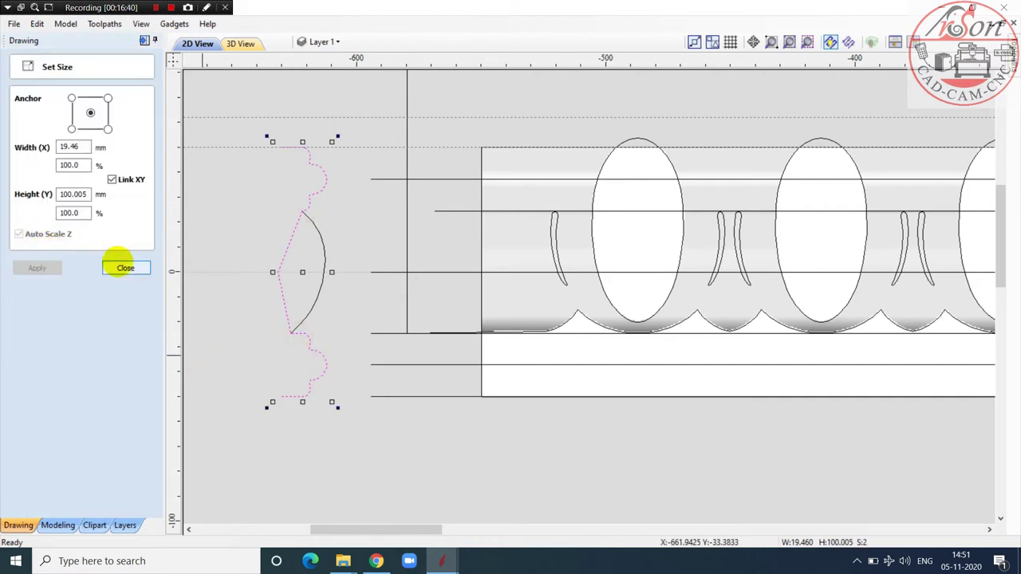
{"action": "left_click", "coordinate": [137, 270]}
{"action": "left_click", "coordinate": [36, 263]}
{"action": "scroll", "coordinate": [275, 273], "scroll_direction": "up", "scroll_amount": 3}
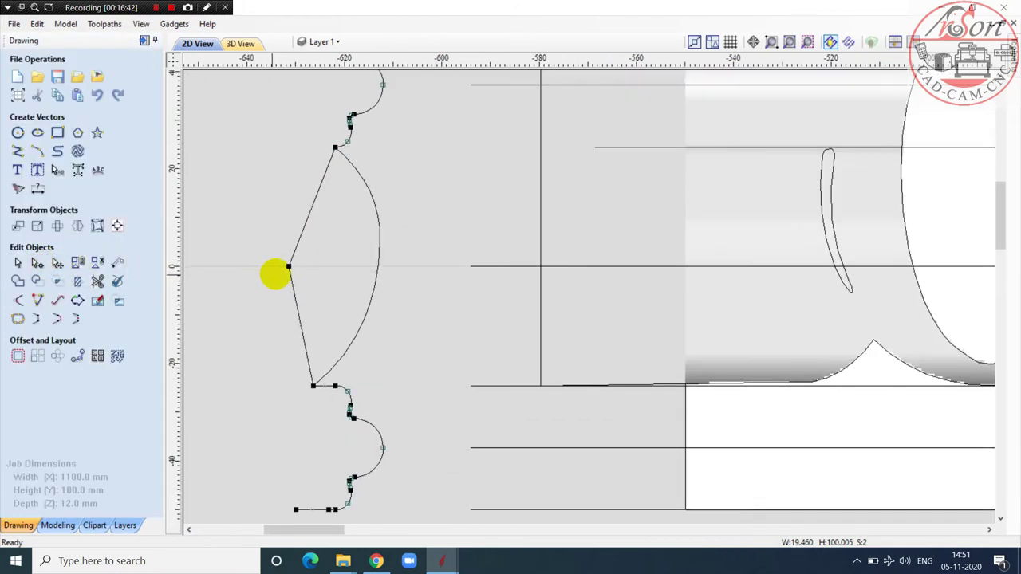
{"action": "left_click_drag", "start_coordinate": [290, 266], "coordinate": [304, 267]}
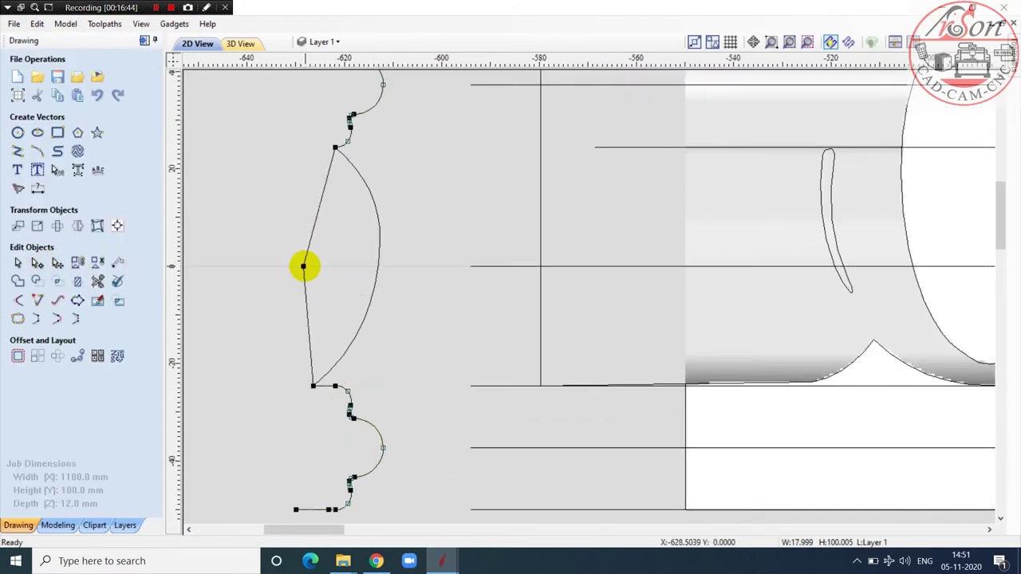
{"action": "scroll", "coordinate": [310, 288], "scroll_direction": "down", "scroll_amount": 3}
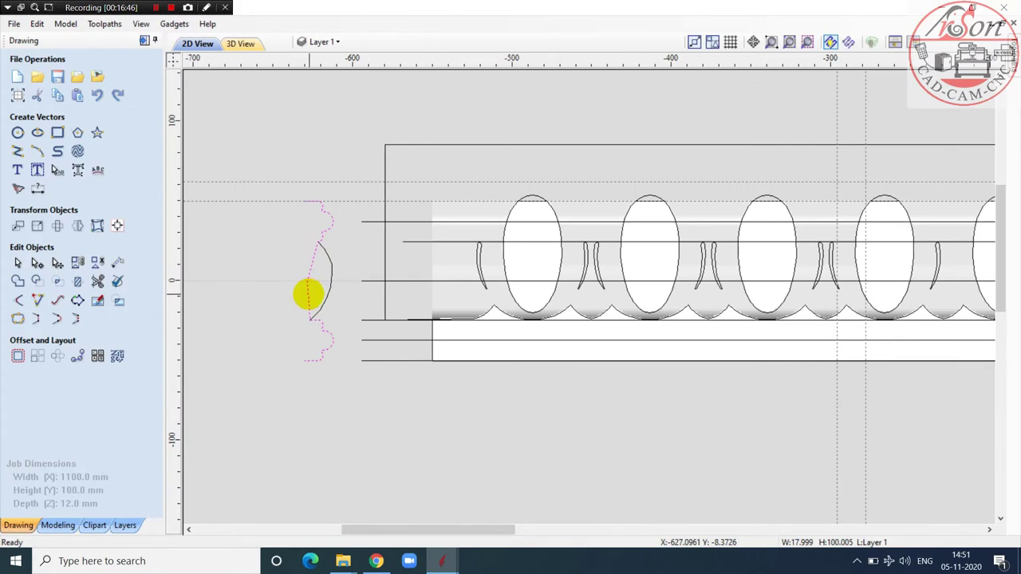
{"action": "scroll", "coordinate": [309, 295], "scroll_direction": "down", "scroll_amount": 2}
{"action": "scroll", "coordinate": [391, 322], "scroll_direction": "up", "scroll_amount": 2}
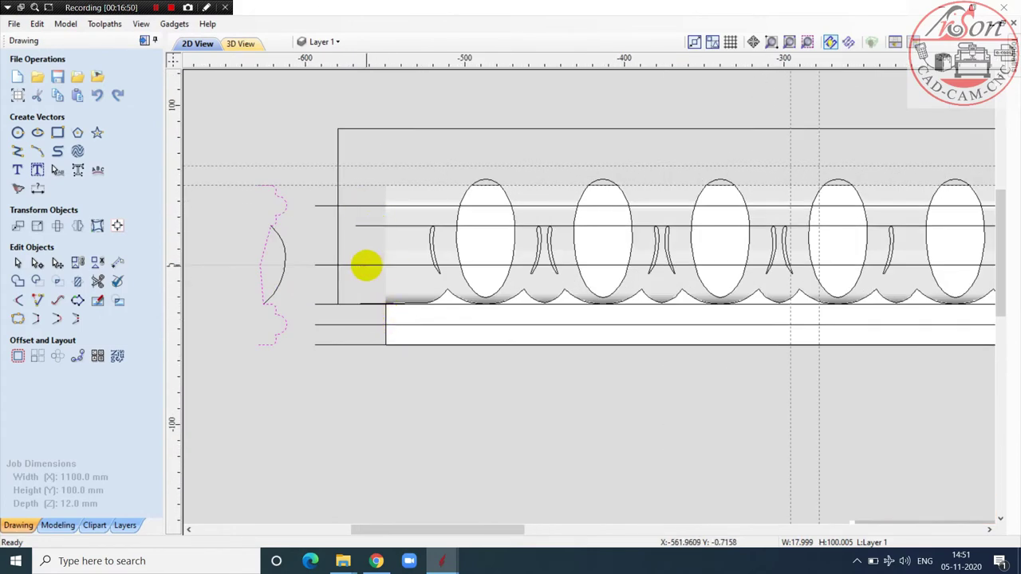
Step: Edit the joined profile's nodes and cut it at the middle arc's lower end, at Y -24.5
{"action": "left_click", "coordinate": [366, 265]}
{"action": "scroll", "coordinate": [355, 280], "scroll_direction": "down", "scroll_amount": 2}
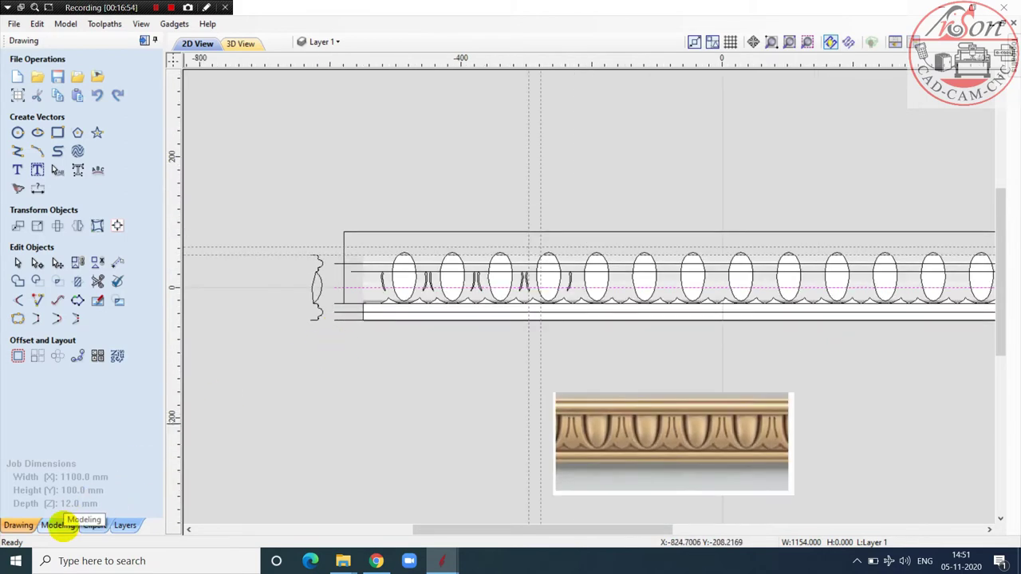
{"action": "scroll", "coordinate": [342, 247], "scroll_direction": "up", "scroll_amount": 3}
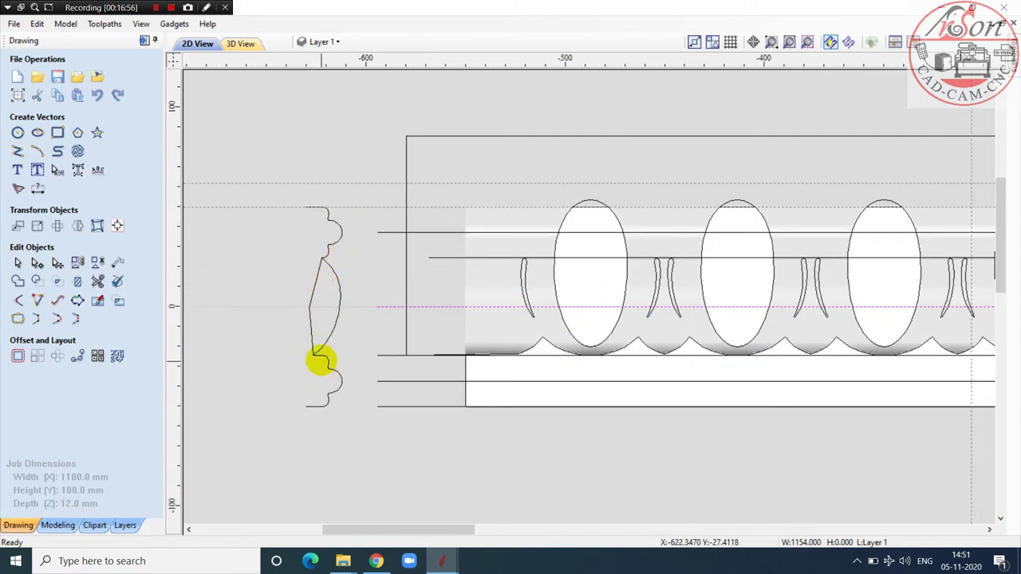
{"action": "left_click", "coordinate": [324, 356]}
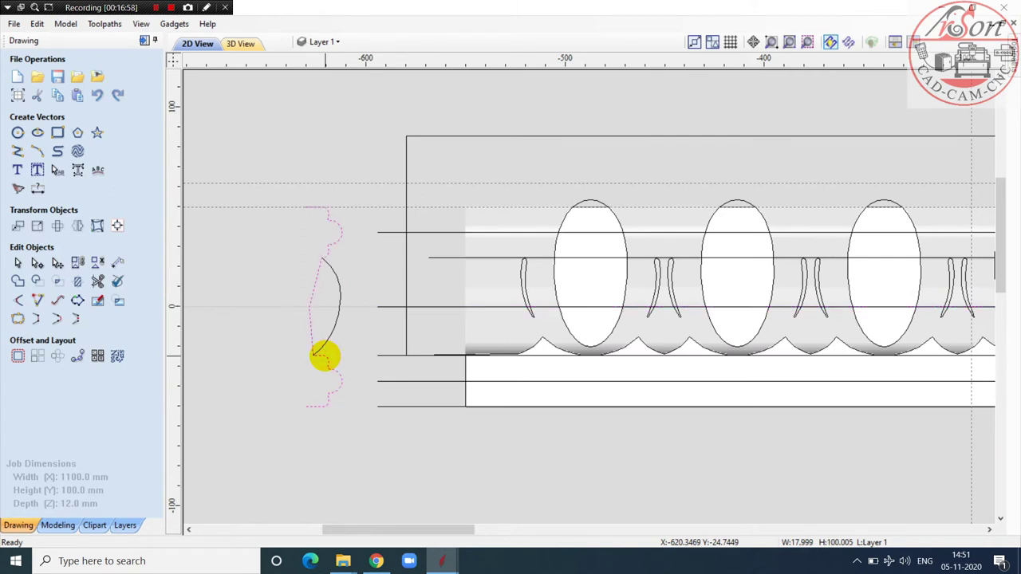
{"action": "left_click", "coordinate": [324, 355]}
{"action": "scroll", "coordinate": [311, 356], "scroll_direction": "up", "scroll_amount": 2}
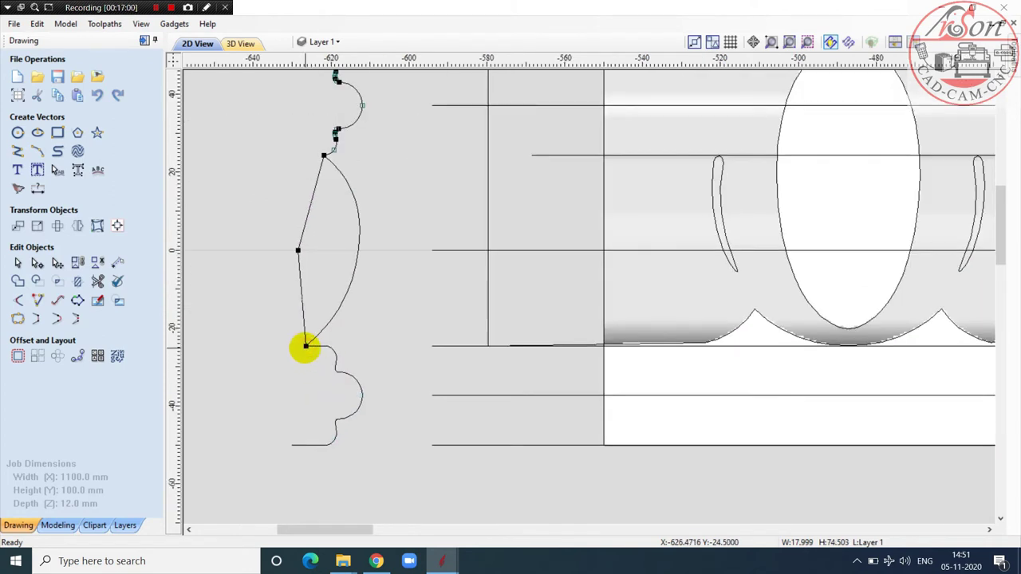
{"action": "scroll", "coordinate": [306, 347], "scroll_direction": "down", "scroll_amount": 3}
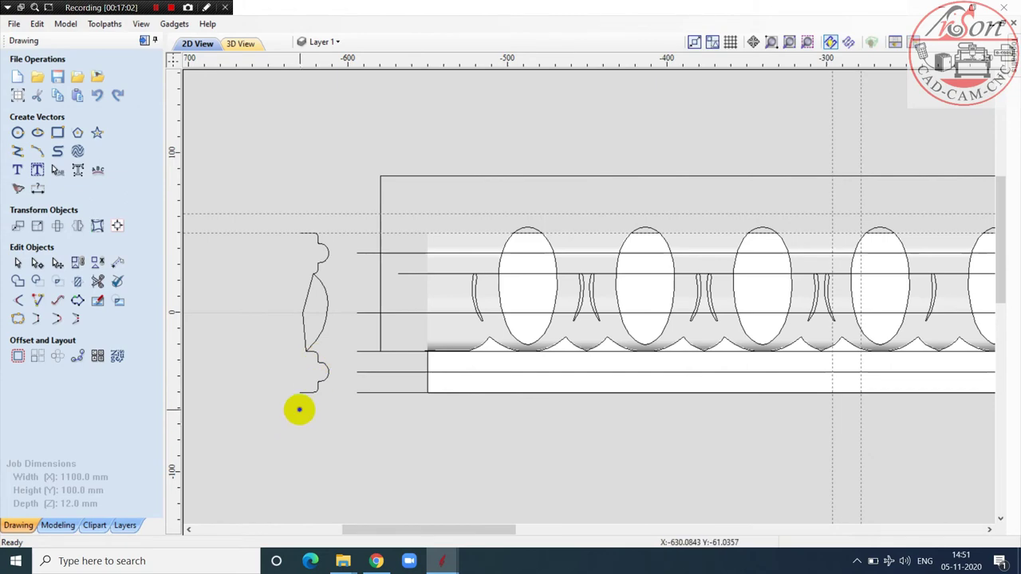
Step: Add a vertical guideline through the outer end of the profile's lower edge, at about X -630.04
{"action": "right_click", "coordinate": [300, 410]}
{"action": "mouse_move", "coordinate": [421, 333]}
{"action": "left_click", "coordinate": [507, 347]}
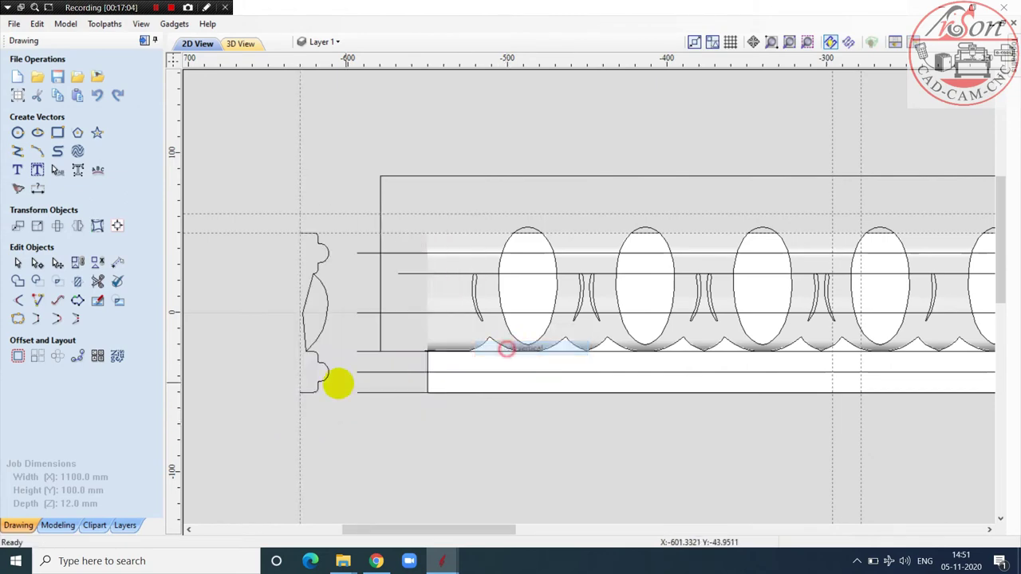
{"action": "scroll", "coordinate": [296, 391], "scroll_direction": "up", "scroll_amount": 5}
{"action": "scroll", "coordinate": [291, 407], "scroll_direction": "down", "scroll_amount": 2}
{"action": "scroll", "coordinate": [294, 408], "scroll_direction": "up", "scroll_amount": 5}
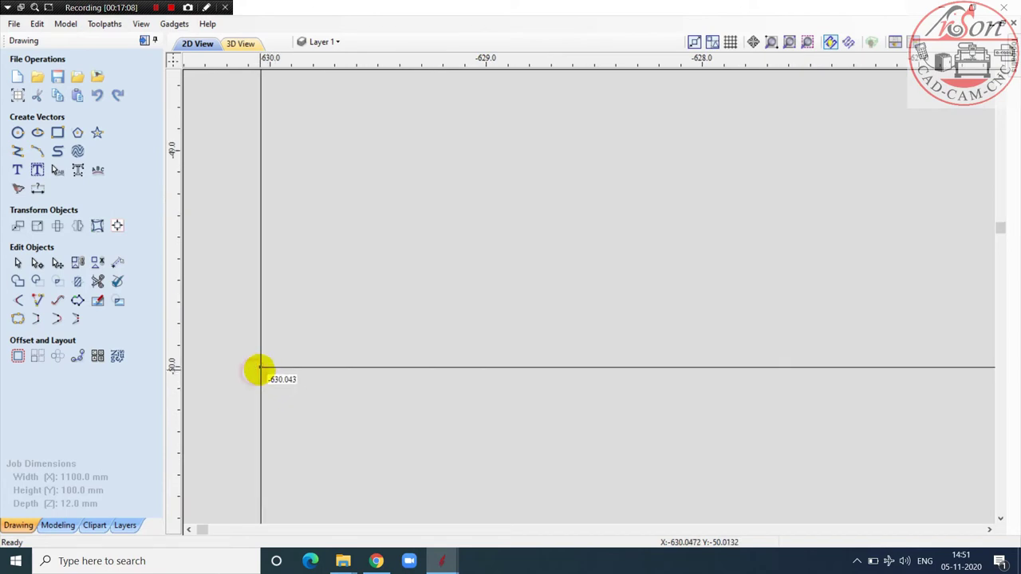
Step: Move the lower moulding profile's upper end node horizontally onto the vertical guideline, to about X -630.04, Y -24.5
{"action": "scroll", "coordinate": [263, 430], "scroll_direction": "down", "scroll_amount": 5}
{"action": "scroll", "coordinate": [273, 281], "scroll_direction": "up", "scroll_amount": 2}
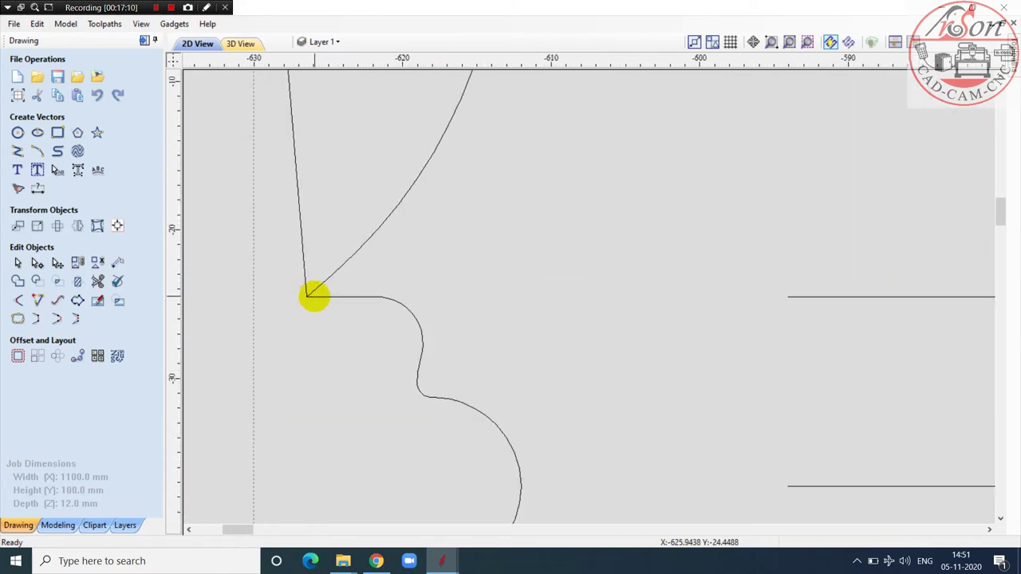
{"action": "left_click", "coordinate": [313, 294]}
{"action": "left_click", "coordinate": [36, 263]}
{"action": "scroll", "coordinate": [209, 292], "scroll_direction": "up", "scroll_amount": 3}
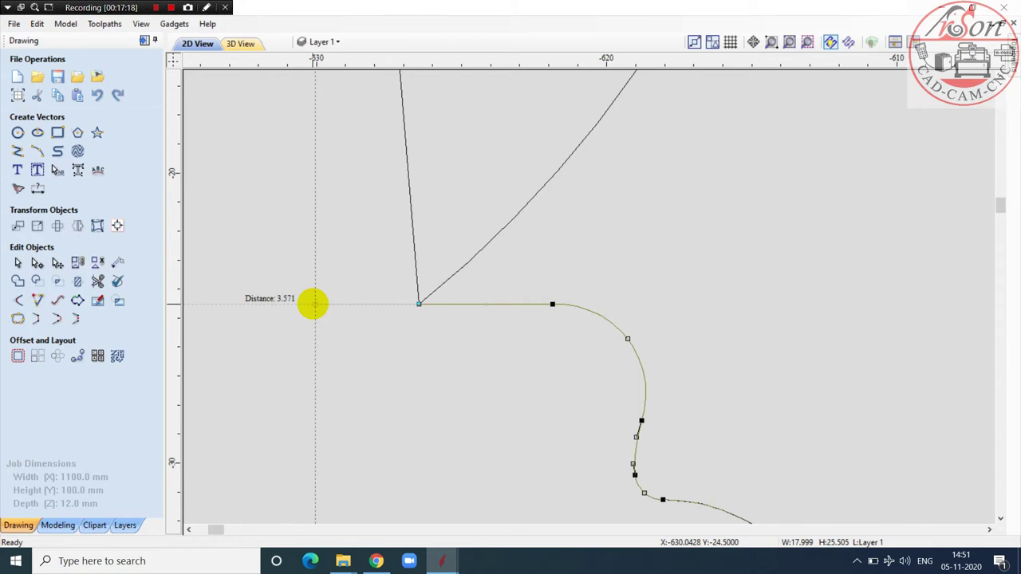
{"action": "left_click_drag", "start_coordinate": [316, 303], "coordinate": [314, 304]}
{"action": "scroll", "coordinate": [315, 303], "scroll_direction": "down", "scroll_amount": 5}
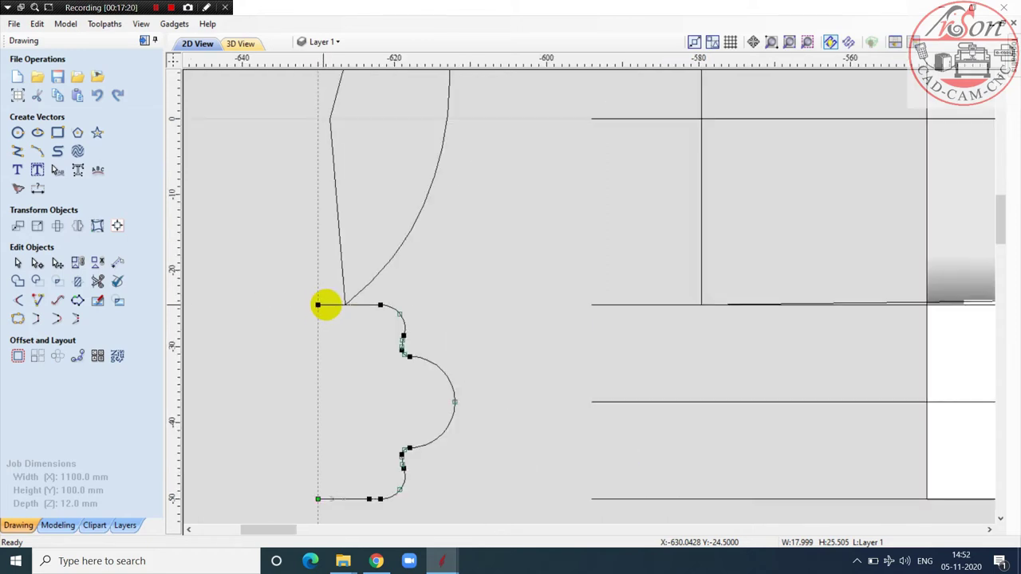
{"action": "scroll", "coordinate": [485, 360], "scroll_direction": "down", "scroll_amount": 3}
Step: Set the centre lines of the upper and lower moulding borders as drive rails for Extrude and Weave
{"action": "left_click", "coordinate": [488, 358]}
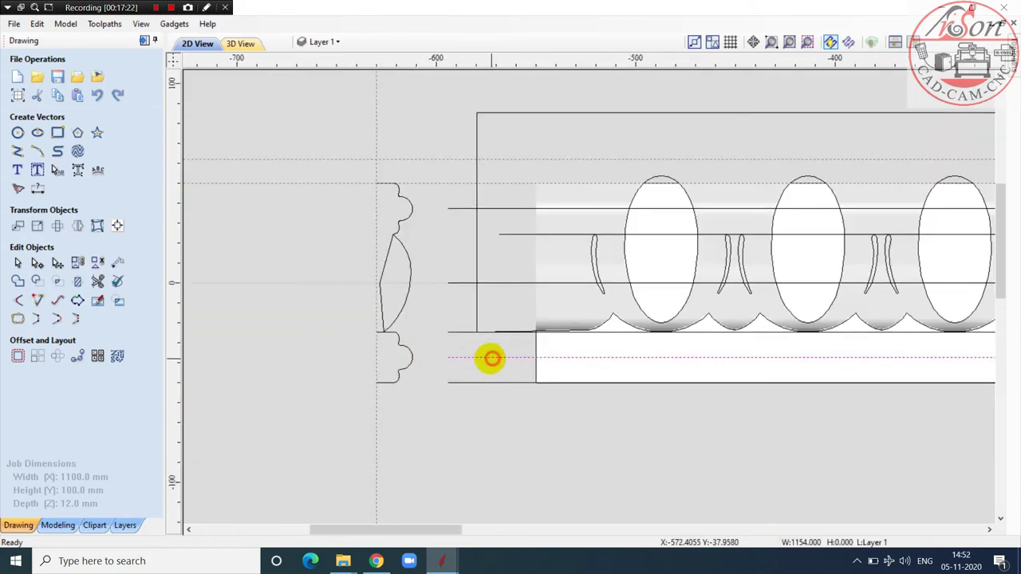
{"action": "scroll", "coordinate": [520, 266], "scroll_direction": "down", "scroll_amount": 2}
{"action": "scroll", "coordinate": [526, 284], "scroll_direction": "up", "scroll_amount": 2}
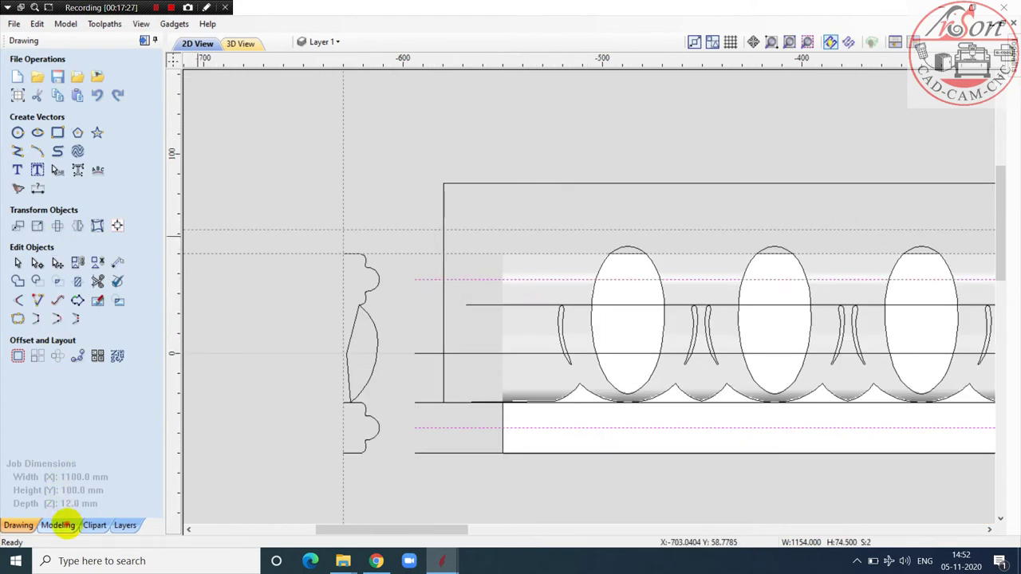
{"action": "left_click", "coordinate": [59, 525]}
{"action": "left_click", "coordinate": [58, 75]}
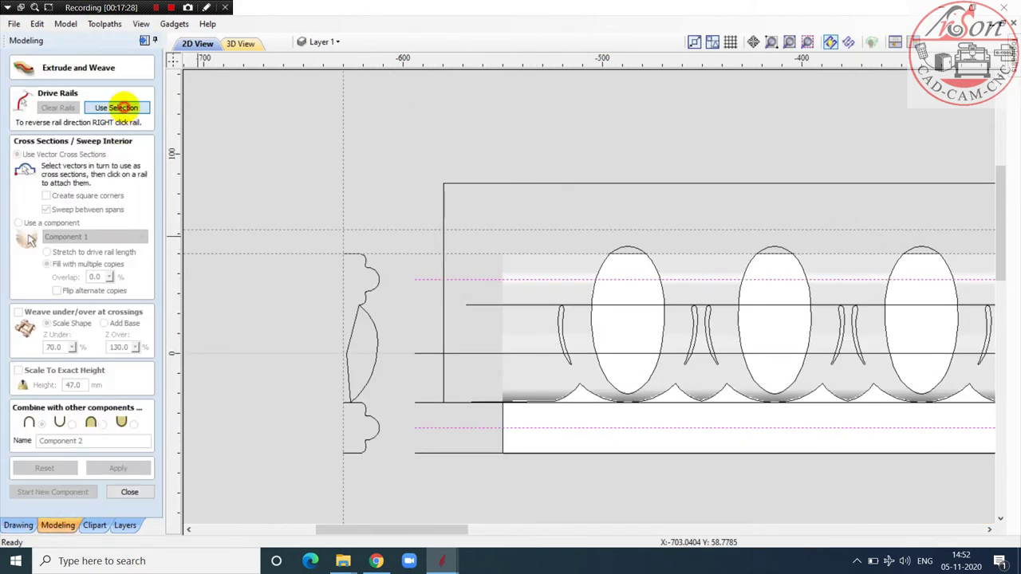
{"action": "left_click", "coordinate": [115, 107]}
Step: Extrude the lower border profile along both rails, merged with the other components, and start a new component
{"action": "left_click", "coordinate": [366, 415]}
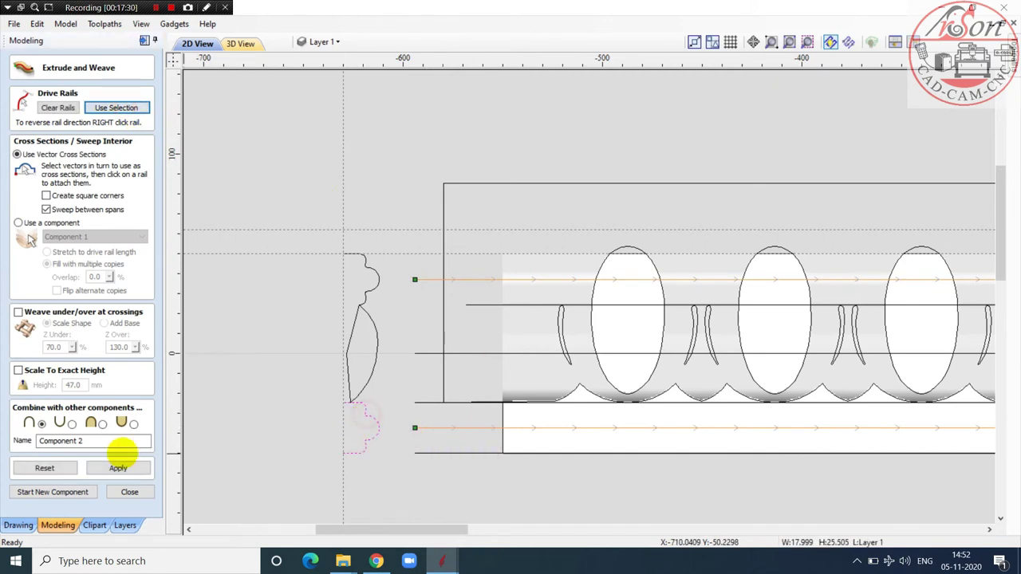
{"action": "left_click", "coordinate": [102, 423]}
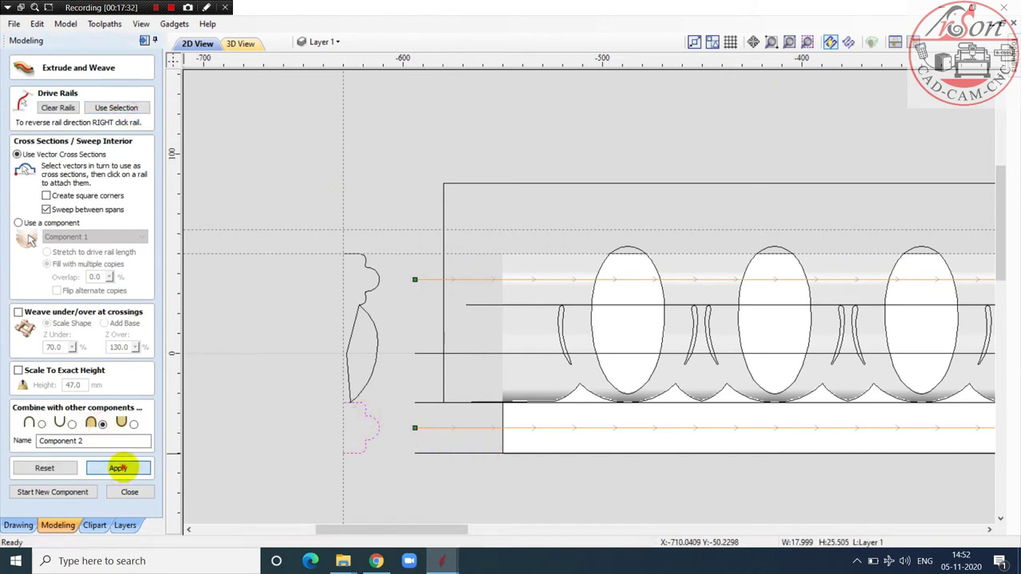
{"action": "left_click", "coordinate": [118, 468]}
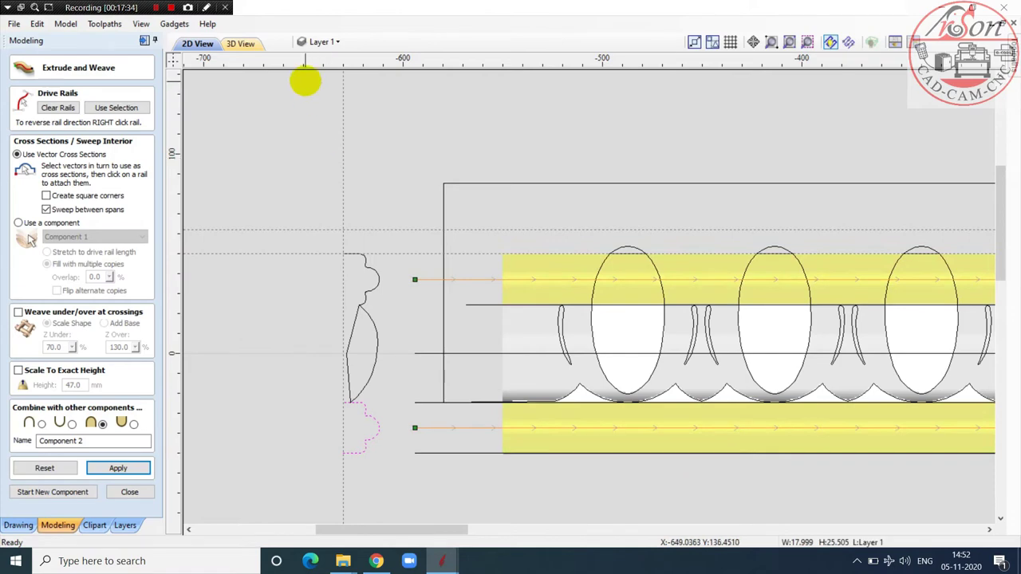
{"action": "left_click", "coordinate": [242, 45]}
{"action": "left_click_drag", "start_coordinate": [650, 303], "coordinate": [248, 286]}
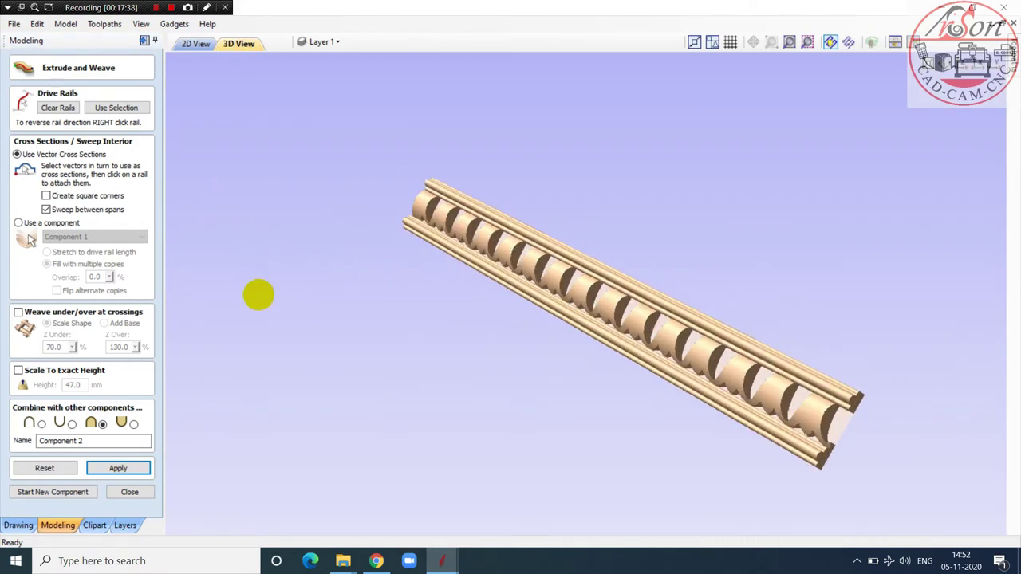
{"action": "left_click_drag", "start_coordinate": [260, 303], "coordinate": [358, 364]}
{"action": "left_click", "coordinate": [70, 492]}
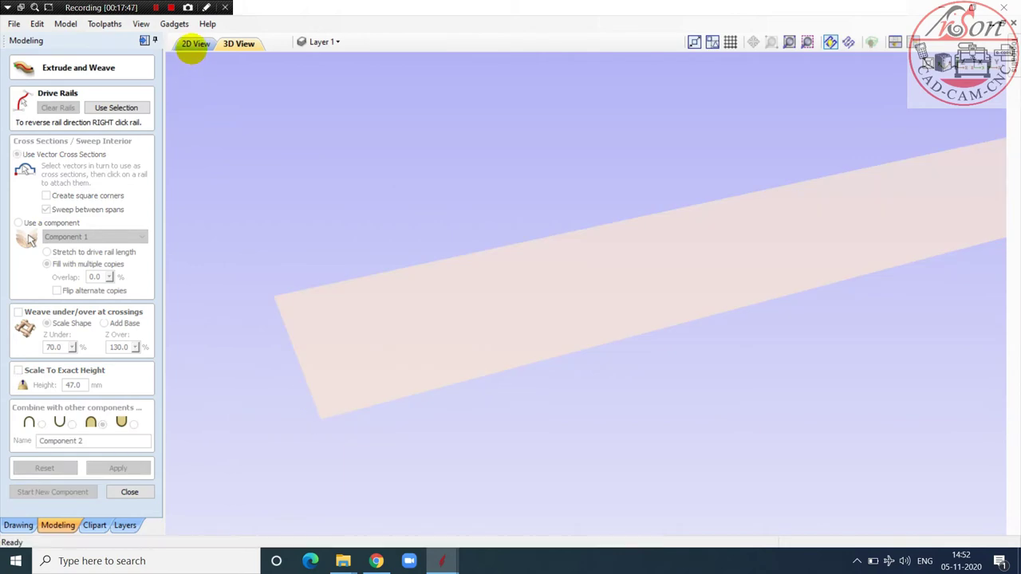
Step: Leave Extrude and Weave and ungroup the egg pattern vectors in the 2D view
{"action": "left_click", "coordinate": [192, 45]}
{"action": "scroll", "coordinate": [447, 319], "scroll_direction": "down", "scroll_amount": 3}
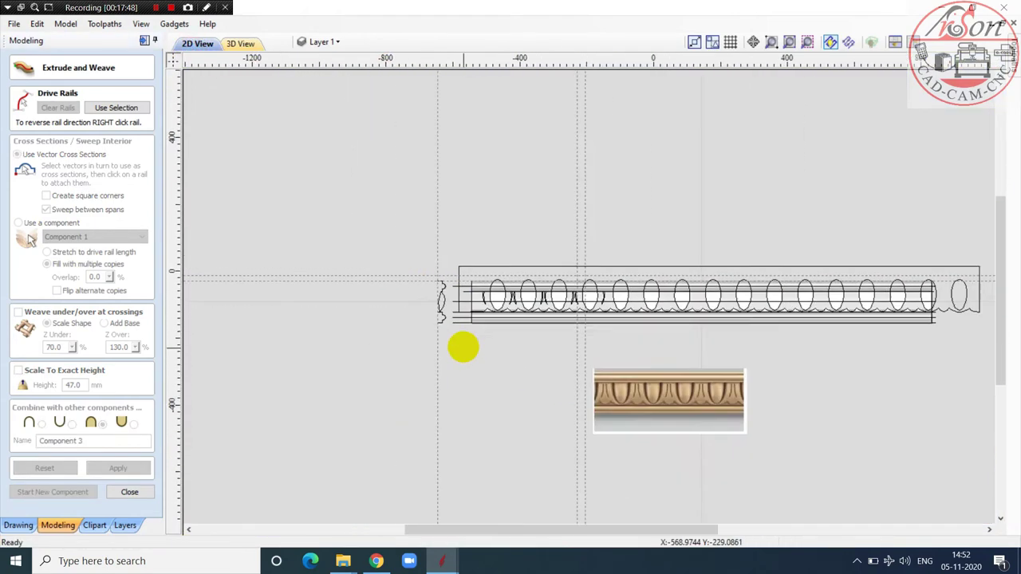
{"action": "scroll", "coordinate": [710, 262], "scroll_direction": "up", "scroll_amount": 4}
{"action": "left_click", "coordinate": [696, 247]}
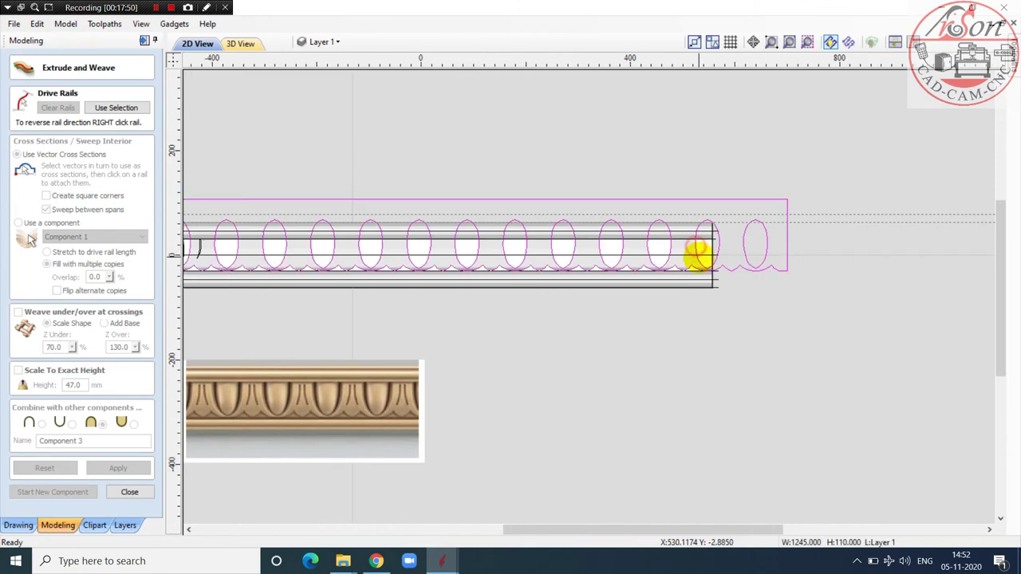
{"action": "scroll", "coordinate": [698, 254], "scroll_direction": "down", "scroll_amount": 3}
{"action": "left_click", "coordinate": [129, 493]}
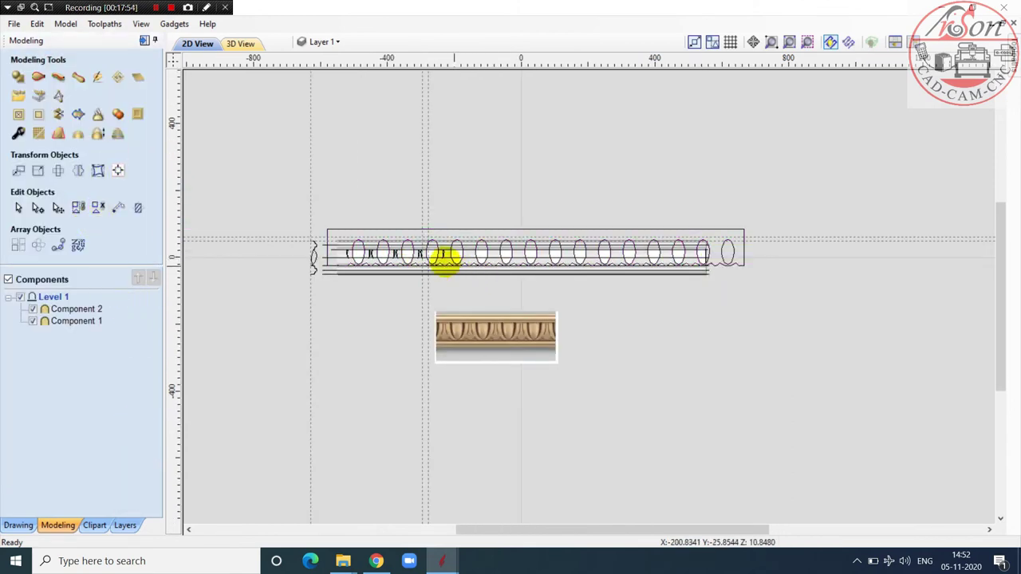
{"action": "scroll", "coordinate": [278, 247], "scroll_direction": "up", "scroll_amount": 5}
{"action": "left_click", "coordinate": [343, 259]}
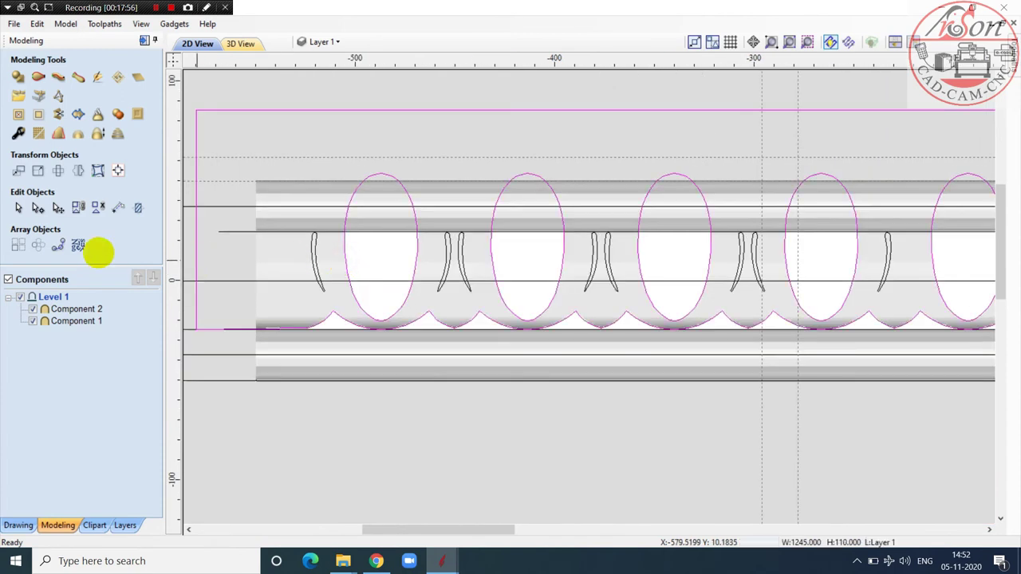
{"action": "left_click", "coordinate": [96, 209]}
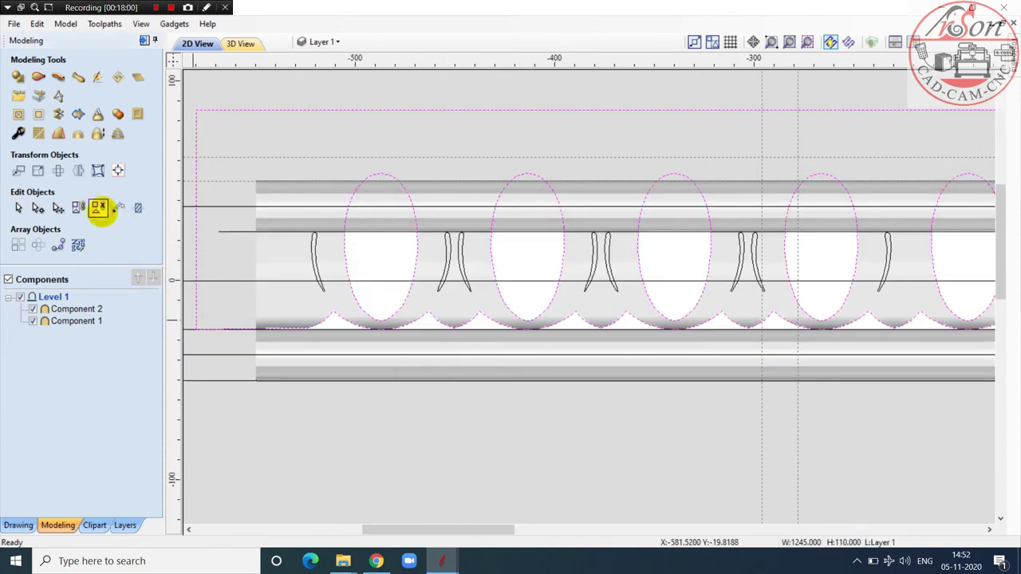
{"action": "left_click", "coordinate": [486, 467]}
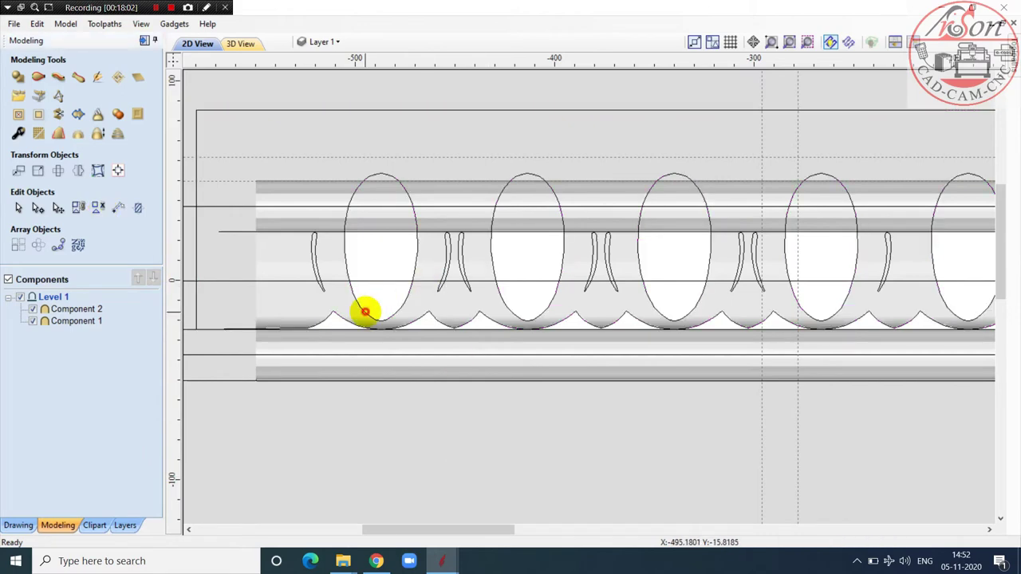
Step: Select all the egg ovals except the one entirely beyond the moulding's right end, and group them
{"action": "left_click", "coordinate": [364, 311]}
{"action": "scroll", "coordinate": [414, 281], "scroll_direction": "down", "scroll_amount": 2}
{"action": "scroll", "coordinate": [436, 251], "scroll_direction": "up", "scroll_amount": 1}
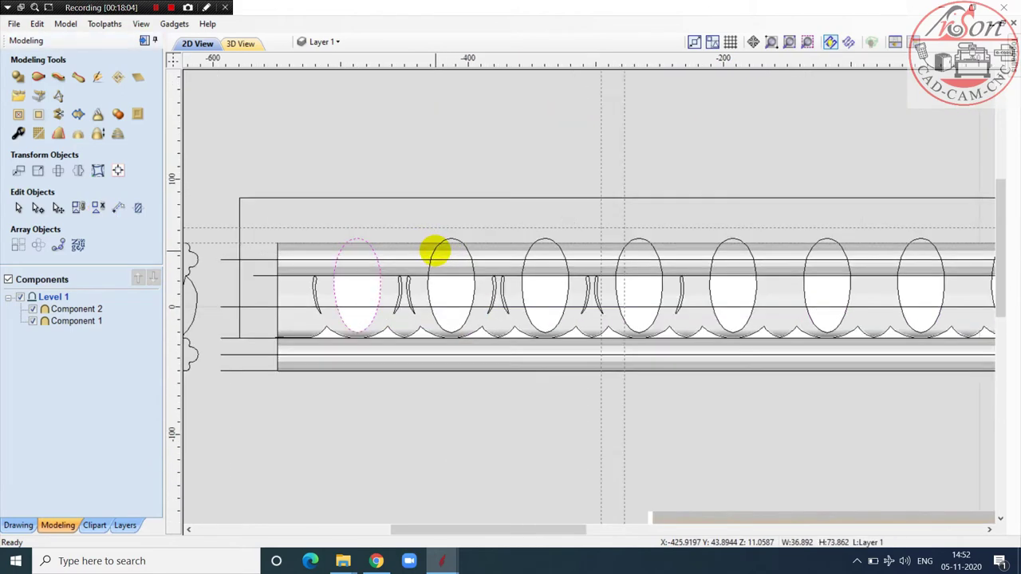
{"action": "left_click", "coordinate": [434, 251], "text": "shift"}
{"action": "scroll", "coordinate": [392, 269], "scroll_direction": "down", "scroll_amount": 1}
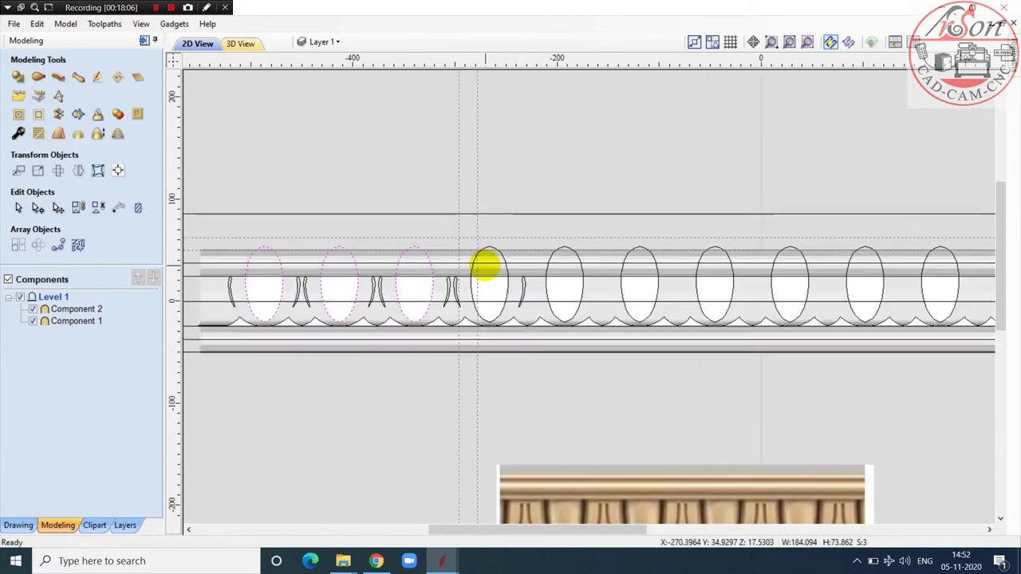
{"action": "scroll", "coordinate": [494, 276], "scroll_direction": "up", "scroll_amount": 2}
{"action": "left_click", "coordinate": [514, 300], "text": "shift"}
{"action": "scroll", "coordinate": [517, 287], "scroll_direction": "down", "scroll_amount": 1}
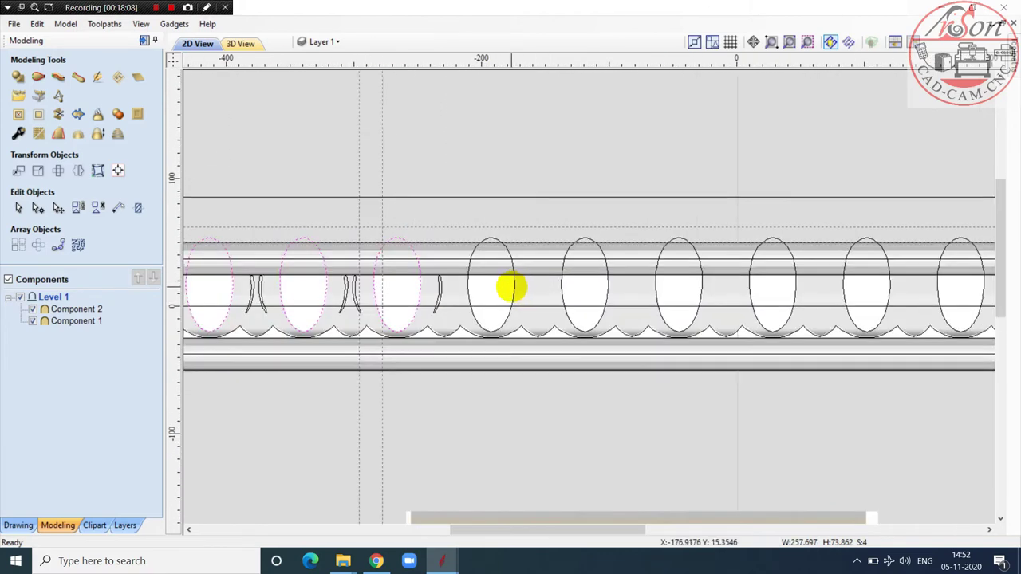
{"action": "left_click", "coordinate": [513, 288], "text": "shift"}
{"action": "scroll", "coordinate": [564, 298], "scroll_direction": "down", "scroll_amount": 2}
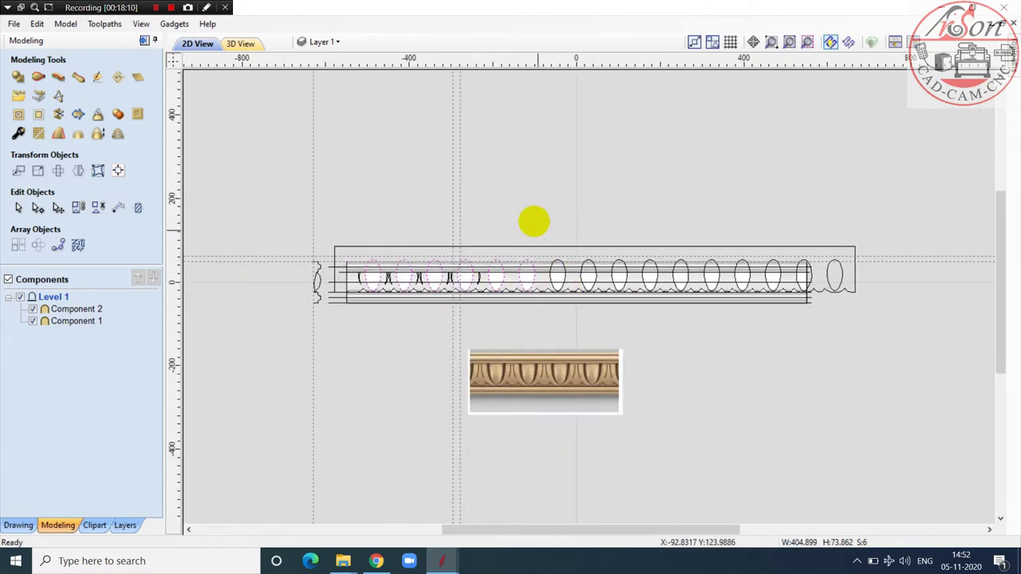
{"action": "left_click_drag", "start_coordinate": [532, 209], "coordinate": [819, 324]}
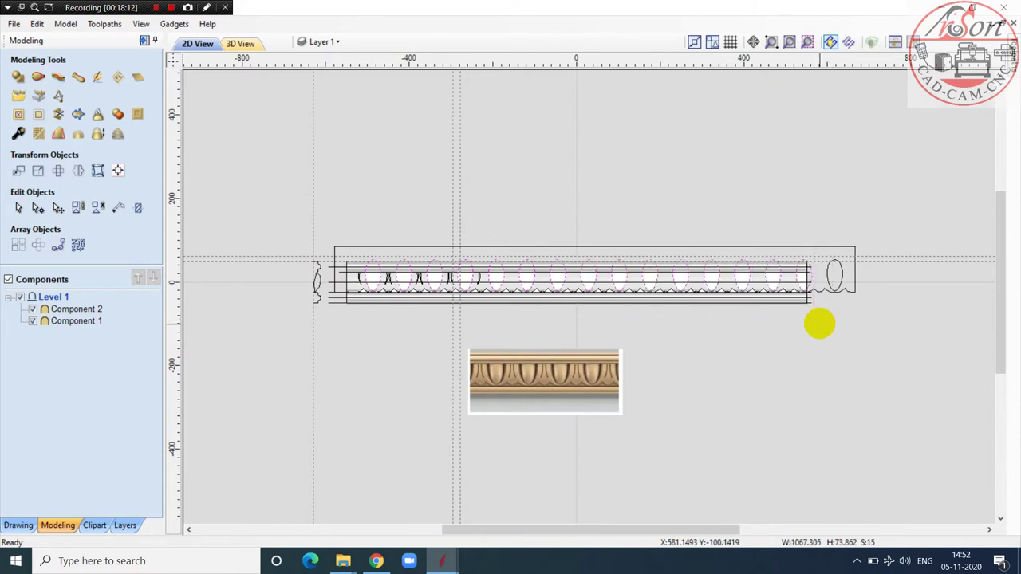
{"action": "scroll", "coordinate": [819, 324], "scroll_direction": "up", "scroll_amount": 1}
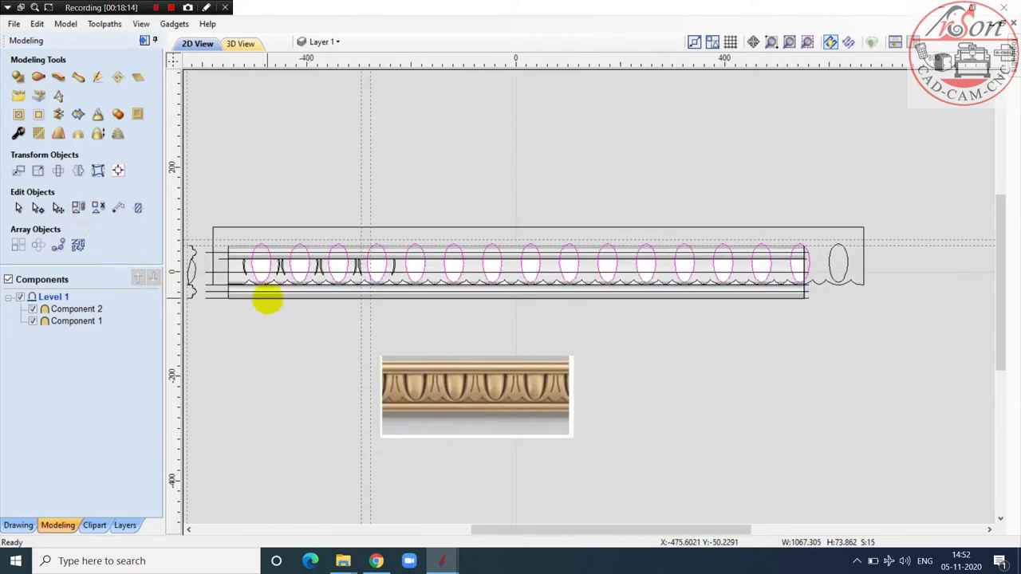
Step: Compare the moulding in 3D with the reference picture, examining the empty egg recesses and border profiles
{"action": "scroll", "coordinate": [269, 296], "scroll_direction": "down", "scroll_amount": 2}
{"action": "left_click", "coordinate": [239, 44]}
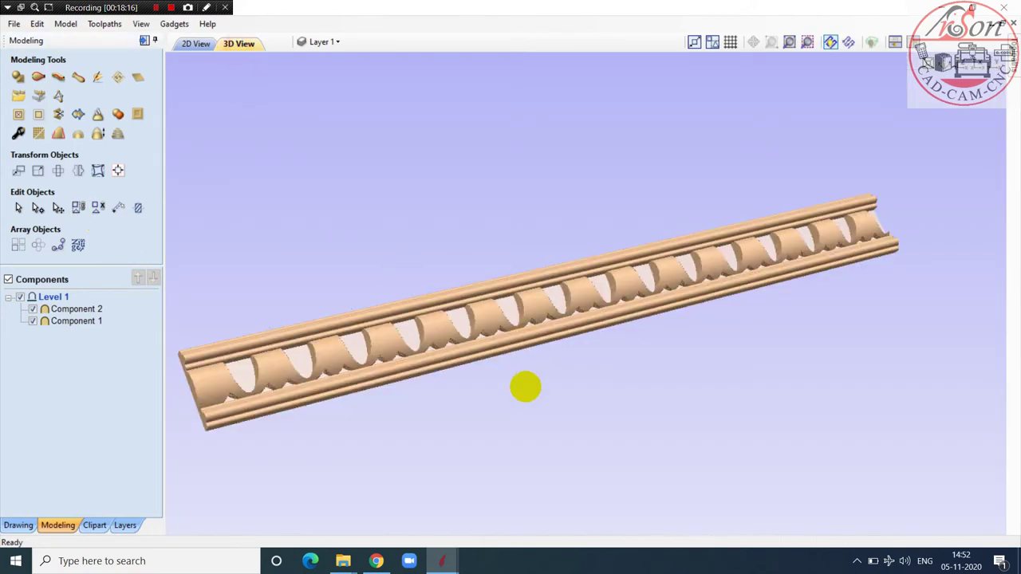
{"action": "left_click_drag", "start_coordinate": [515, 391], "coordinate": [361, 533]}
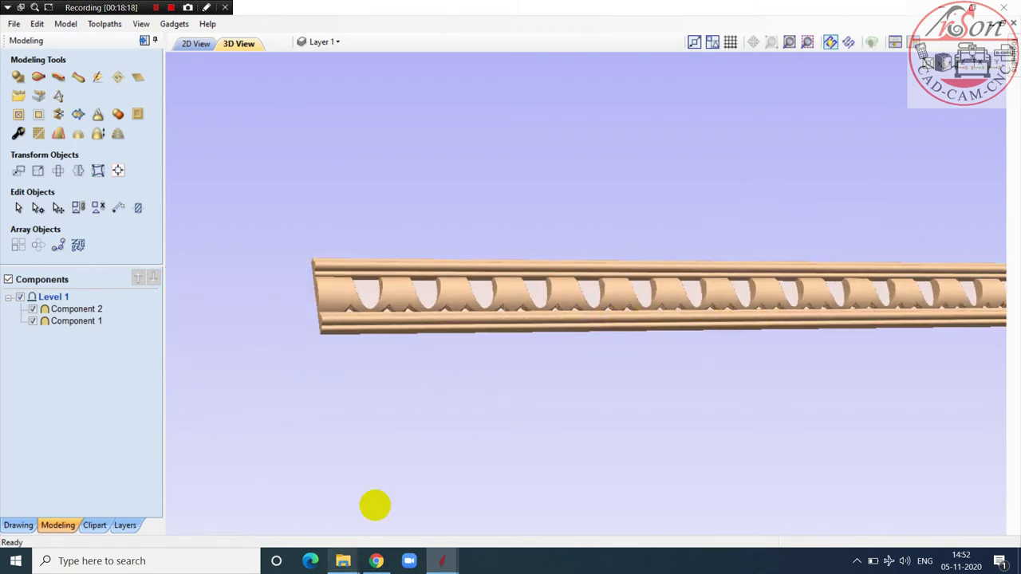
{"action": "left_click", "coordinate": [195, 44]}
{"action": "scroll", "coordinate": [367, 343], "scroll_direction": "up", "scroll_amount": 5}
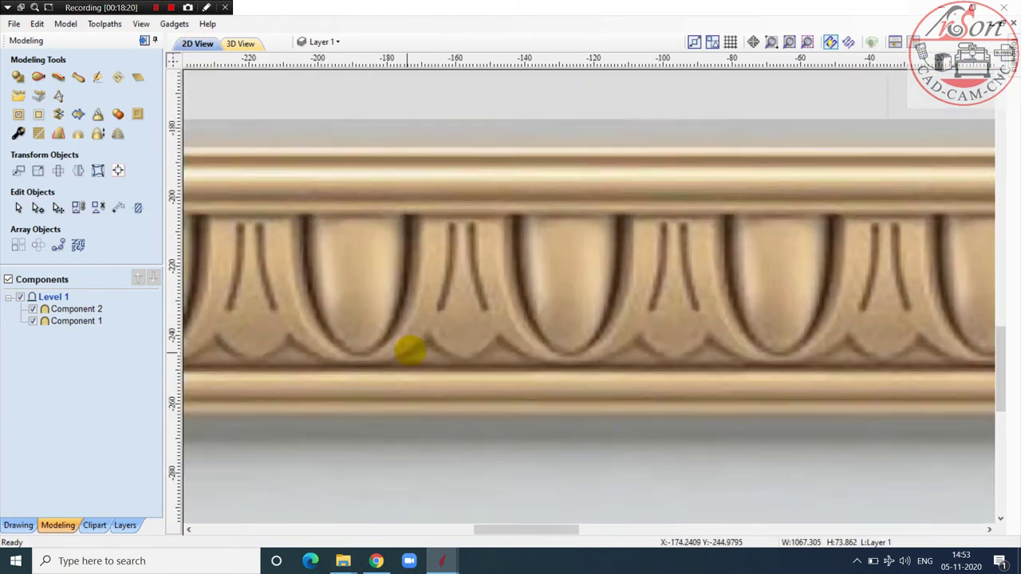
{"action": "scroll", "coordinate": [431, 358], "scroll_direction": "down", "scroll_amount": 2}
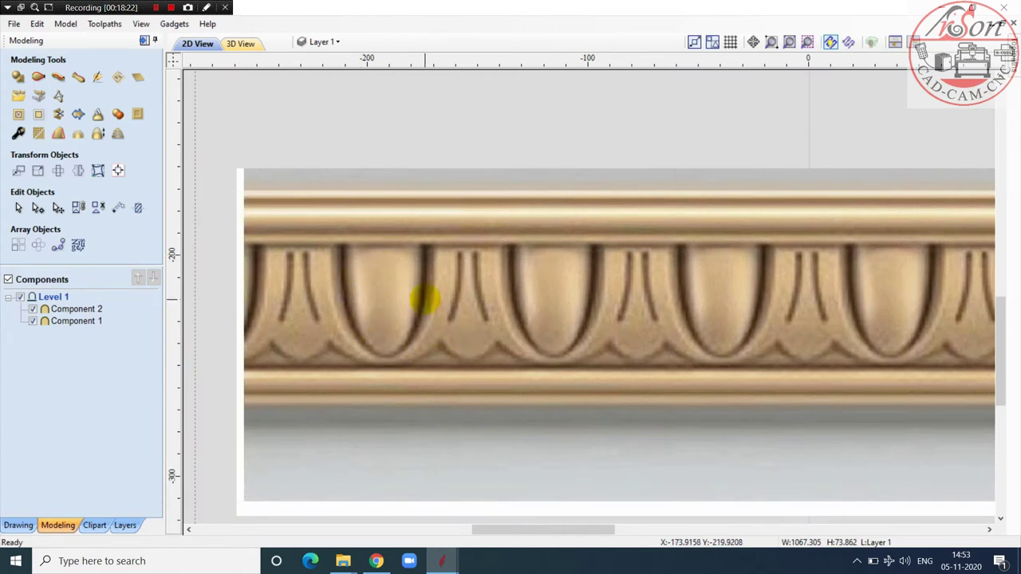
{"action": "scroll", "coordinate": [425, 299], "scroll_direction": "down", "scroll_amount": 2}
{"action": "left_click", "coordinate": [243, 45]}
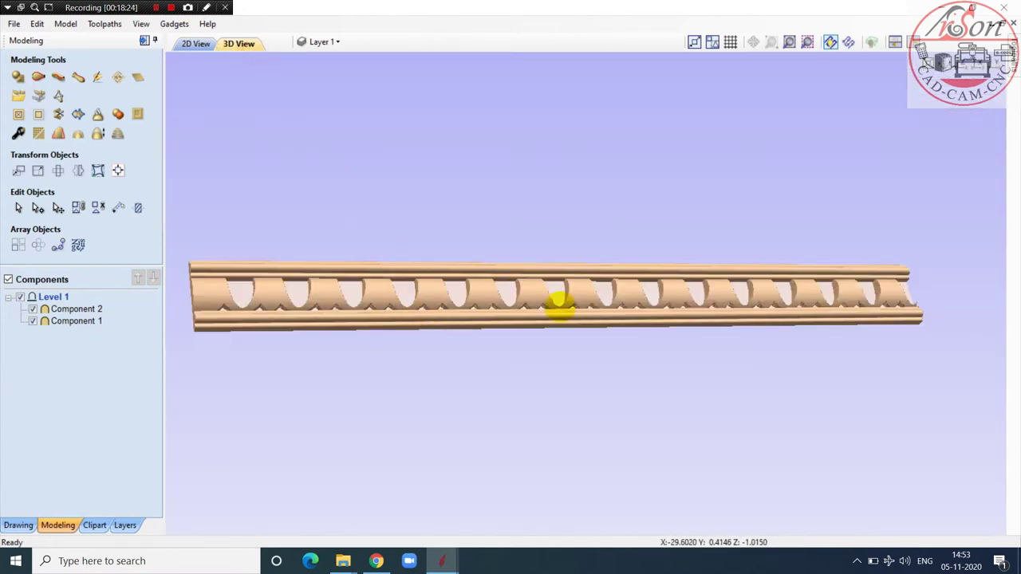
{"action": "left_click_drag", "start_coordinate": [558, 307], "coordinate": [666, 358]}
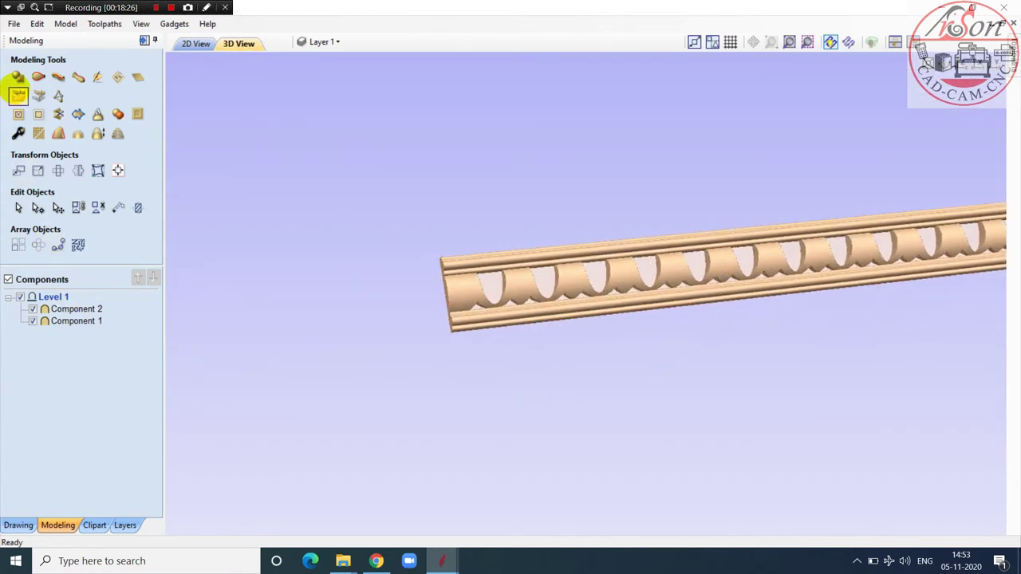
Step: Create dome shapes from the grouped ovals with a 90° angle and 0.5 mm base height, merged with the other components
{"action": "left_click", "coordinate": [17, 77]}
{"action": "left_click", "coordinate": [49, 113]}
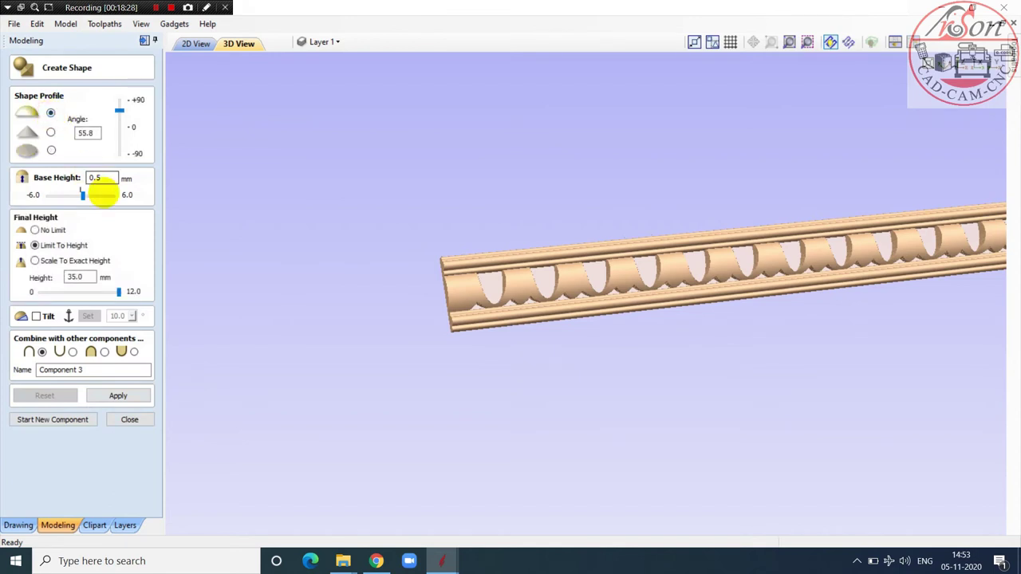
{"action": "left_click_drag", "start_coordinate": [119, 110], "coordinate": [119, 69]}
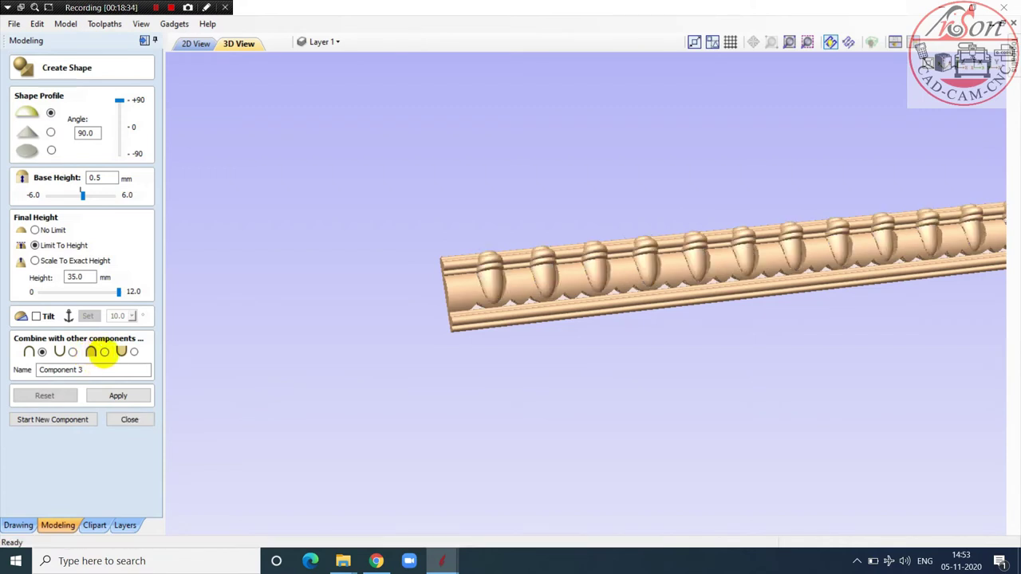
{"action": "left_click", "coordinate": [104, 351]}
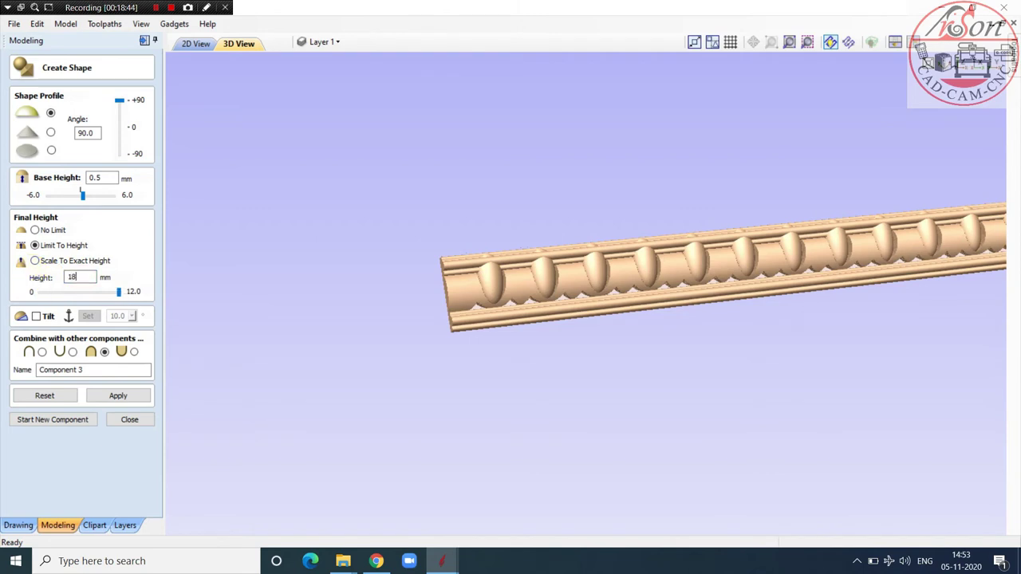
Step: Set the egg shapes' base height to 7 mm and height limit to 11 mm, and reapply the shape
{"action": "left_click", "coordinate": [80, 276]}
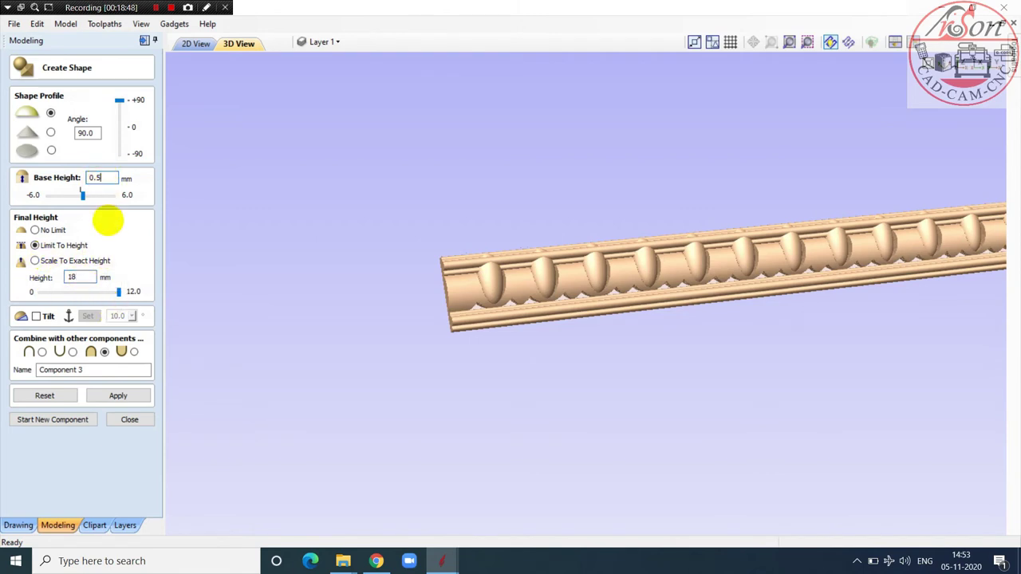
{"action": "double_click", "coordinate": [80, 277]}
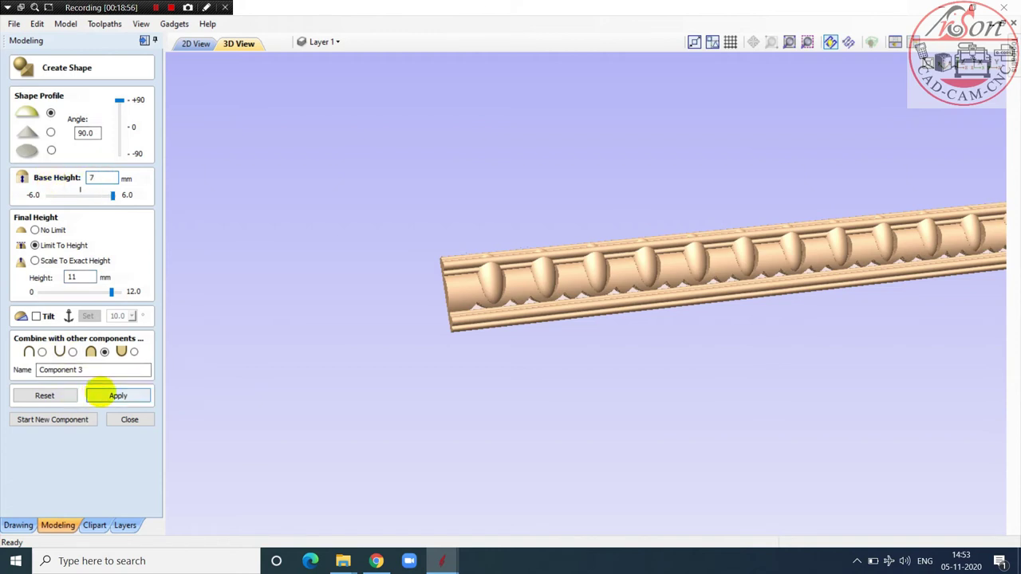
{"action": "left_click", "coordinate": [115, 394]}
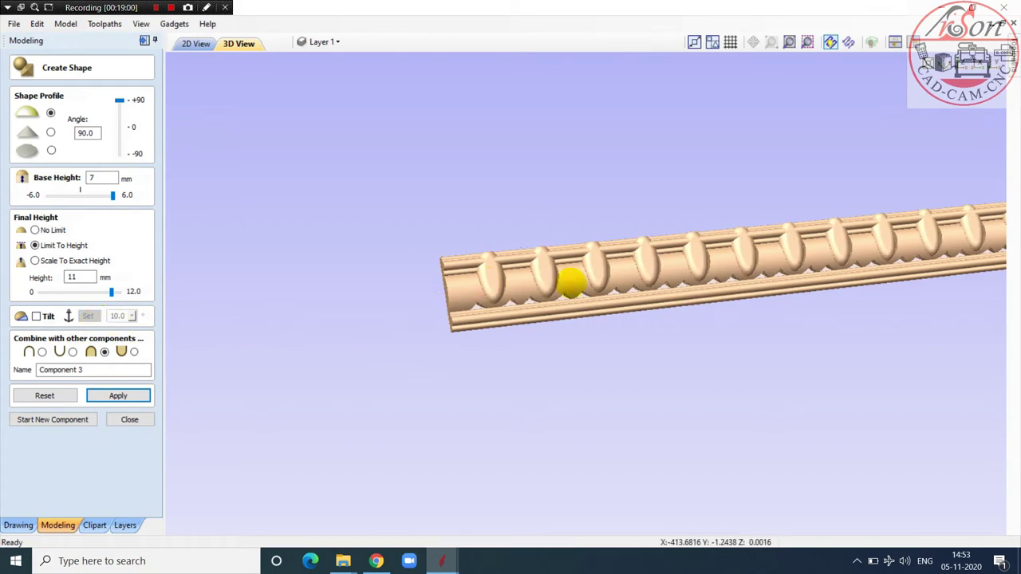
Step: Take a closer look at the raised eggs in 3D and reset the egg shape
{"action": "scroll", "coordinate": [670, 341], "scroll_direction": "up", "scroll_amount": 2}
{"action": "left_click_drag", "start_coordinate": [686, 381], "coordinate": [199, 417]}
{"action": "left_click", "coordinate": [50, 395]}
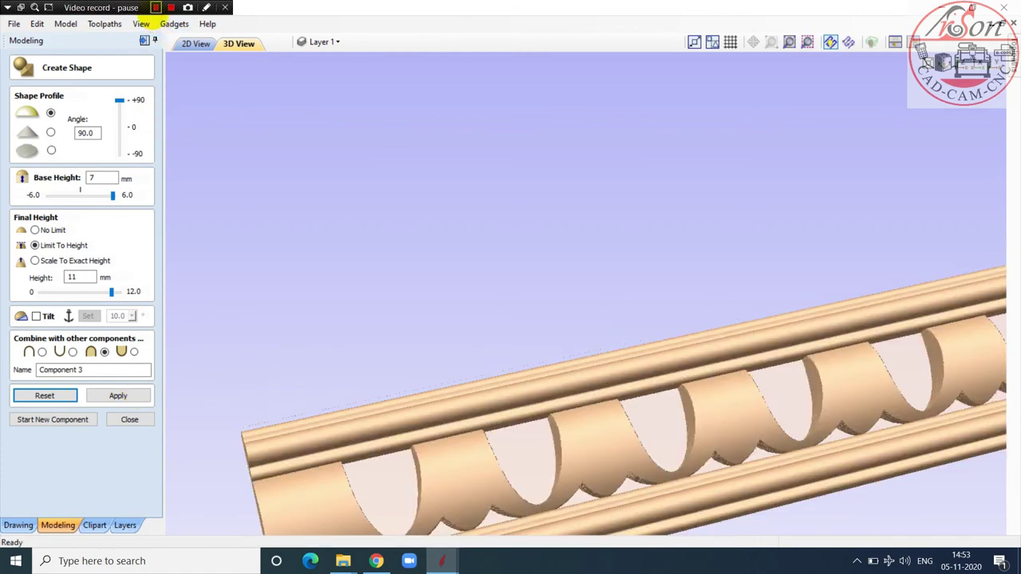
Step: In the 2D view, join the open central arc profile beside the moulding with the short line at its upper end
{"action": "left_click", "coordinate": [195, 43]}
{"action": "scroll", "coordinate": [235, 234], "scroll_direction": "up", "scroll_amount": 1}
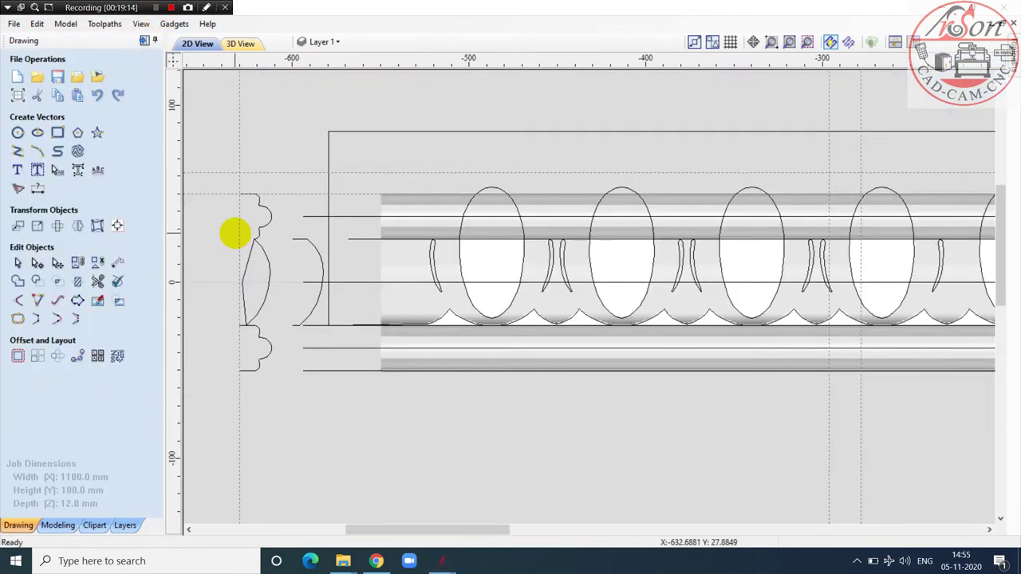
{"action": "scroll", "coordinate": [210, 196], "scroll_direction": "up", "scroll_amount": 1}
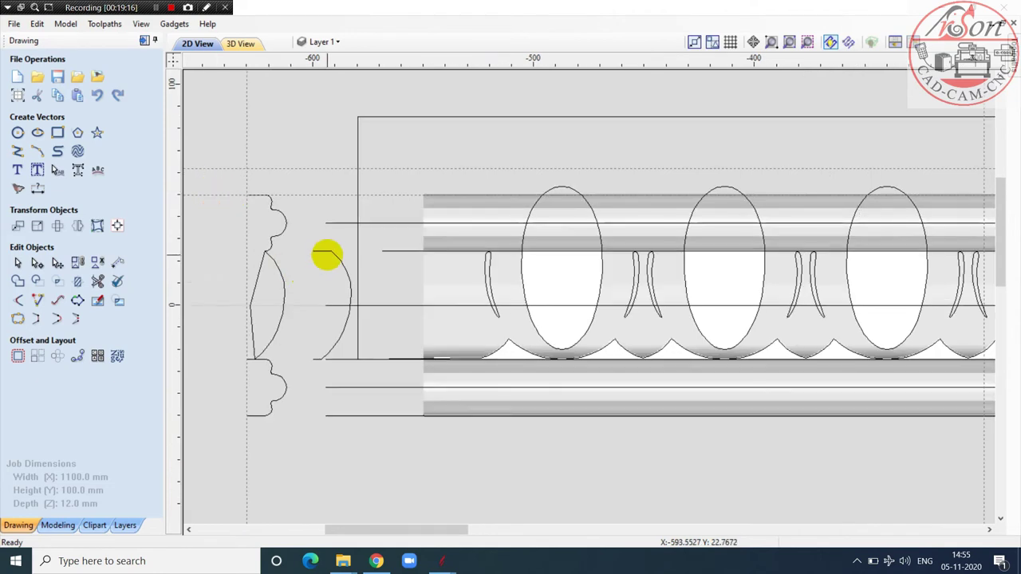
{"action": "left_click", "coordinate": [332, 254]}
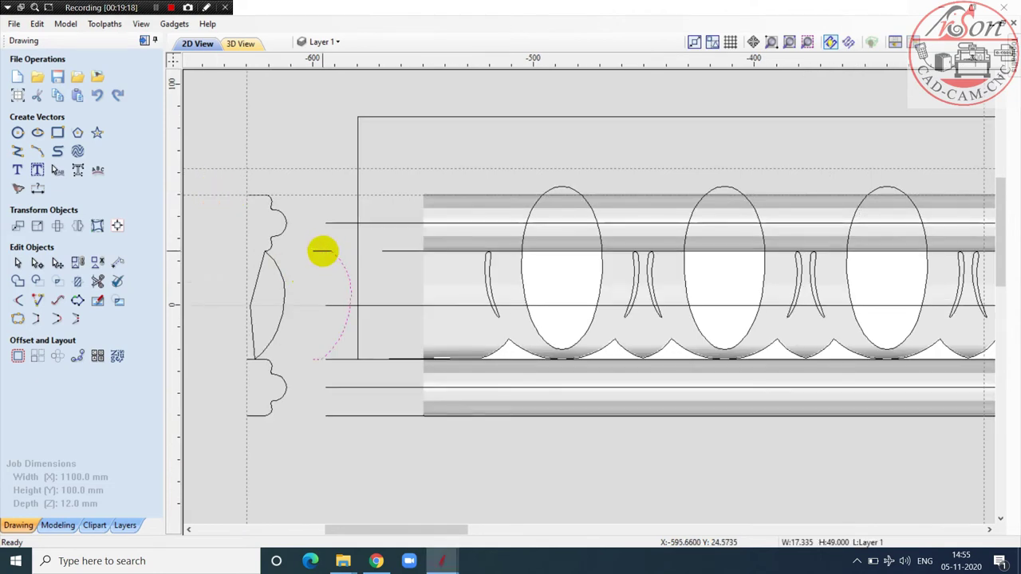
{"action": "left_click", "coordinate": [322, 253], "text": "shift"}
{"action": "left_click", "coordinate": [76, 319]}
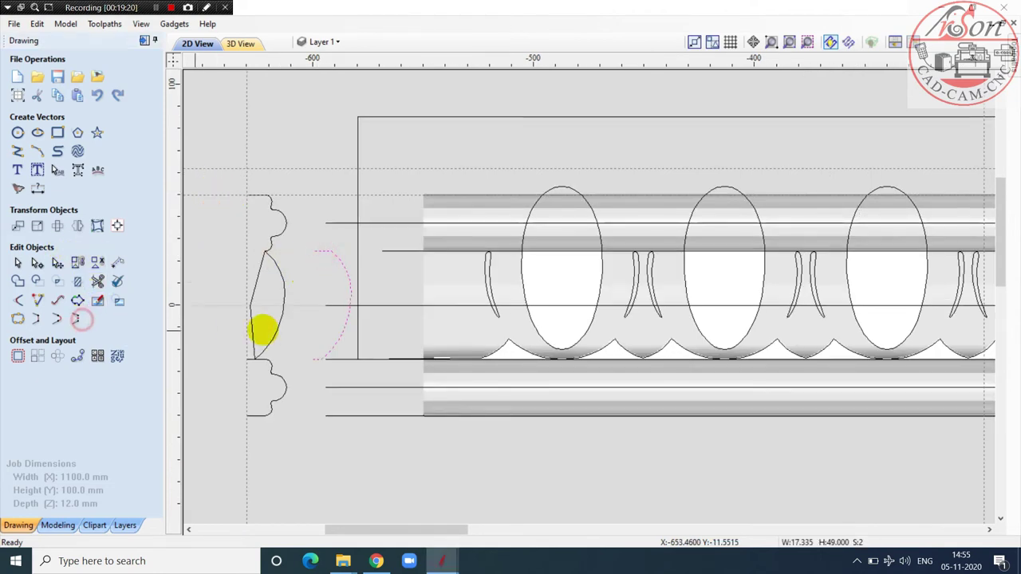
{"action": "left_click", "coordinate": [386, 304]}
{"action": "left_click", "coordinate": [58, 525]}
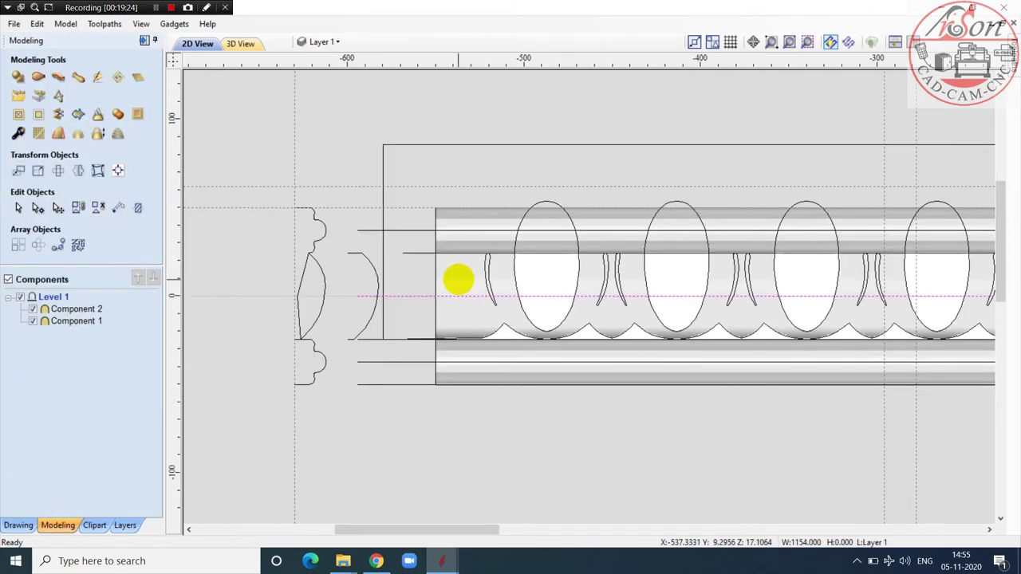
{"action": "left_click", "coordinate": [446, 278]}
{"action": "scroll", "coordinate": [423, 276], "scroll_direction": "down", "scroll_amount": 4}
{"action": "scroll", "coordinate": [497, 319], "scroll_direction": "down", "scroll_amount": 2}
{"action": "scroll", "coordinate": [679, 320], "scroll_direction": "up", "scroll_amount": 3}
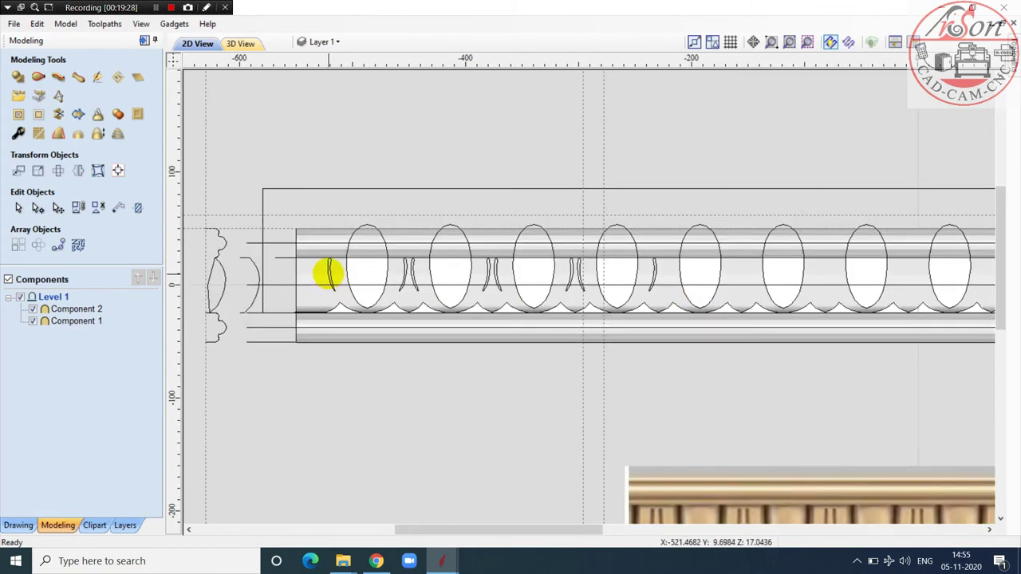
{"action": "left_click_drag", "start_coordinate": [317, 201], "coordinate": [588, 424]}
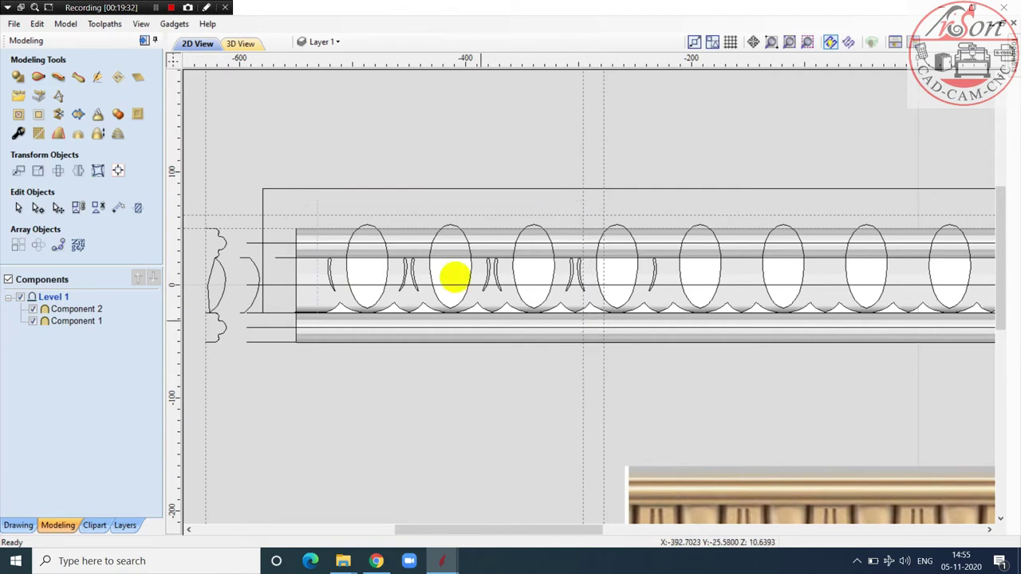
Step: Draw a vertical line about 300 mm long across the moulding through the second egg oval
{"action": "left_click", "coordinate": [13, 524]}
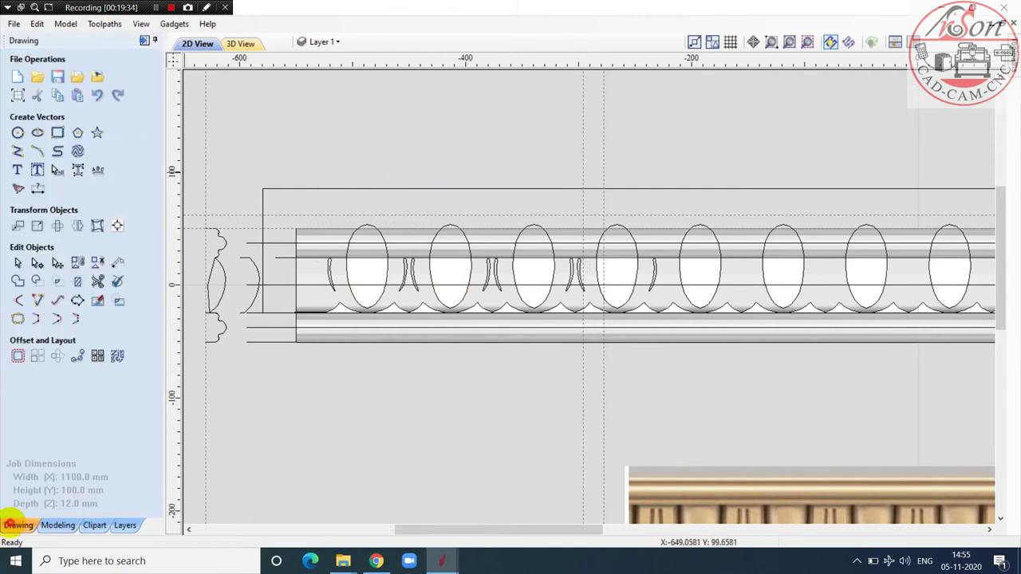
{"action": "left_click", "coordinate": [456, 145]}
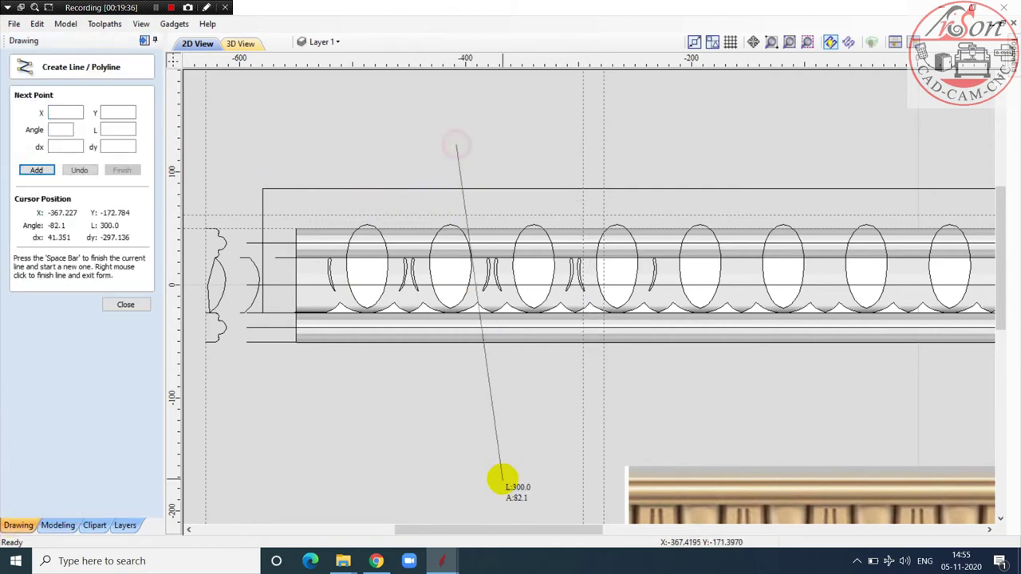
{"action": "left_click", "coordinate": [455, 481]}
{"action": "right_click", "coordinate": [463, 319]}
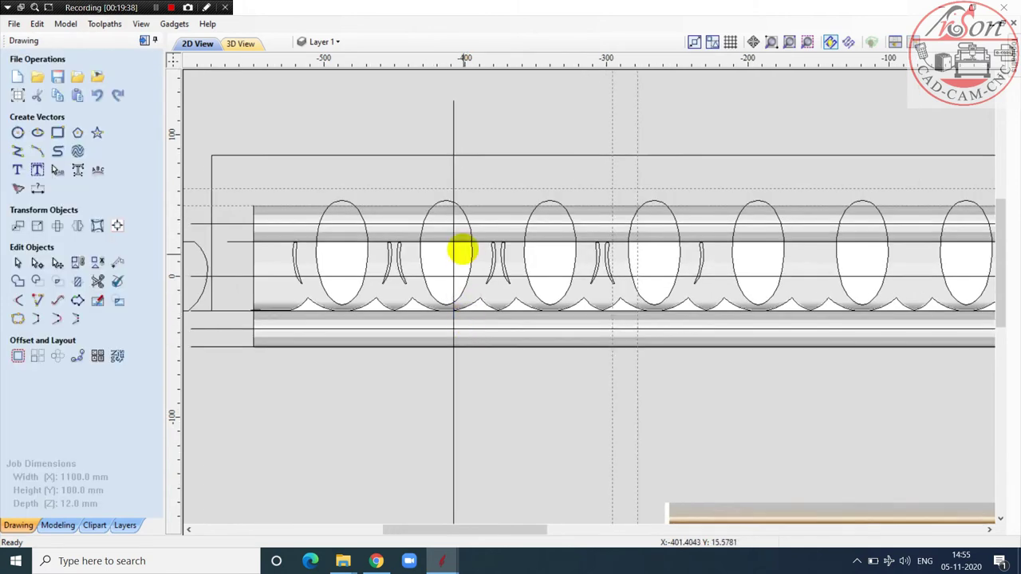
Step: Move the vertical line onto the lowest point of the small scallop between the fourth and fifth eggs
{"action": "scroll", "coordinate": [455, 250], "scroll_direction": "up", "scroll_amount": 4}
{"action": "scroll", "coordinate": [434, 399], "scroll_direction": "up", "scroll_amount": 3}
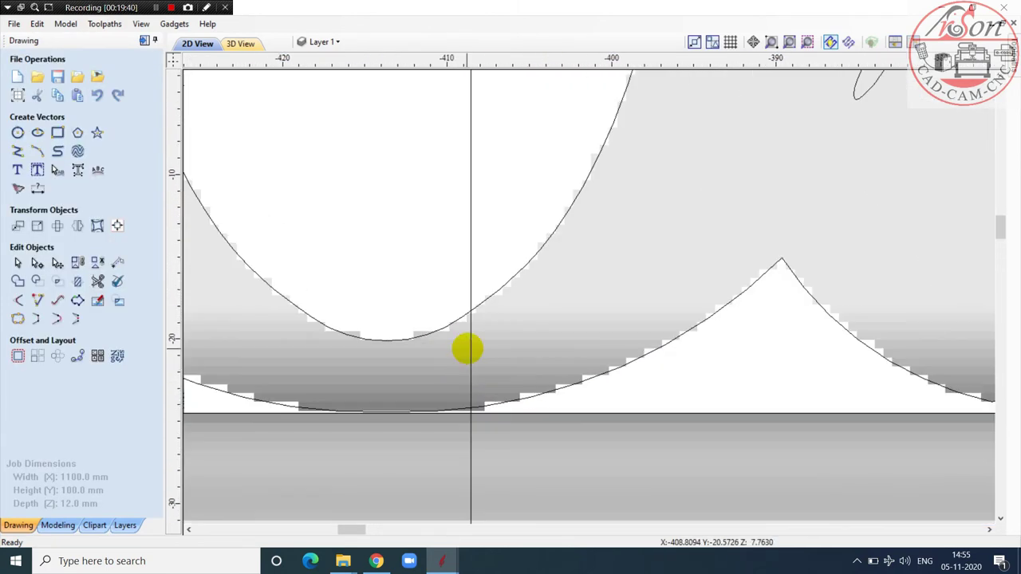
{"action": "scroll", "coordinate": [471, 345], "scroll_direction": "down", "scroll_amount": 8}
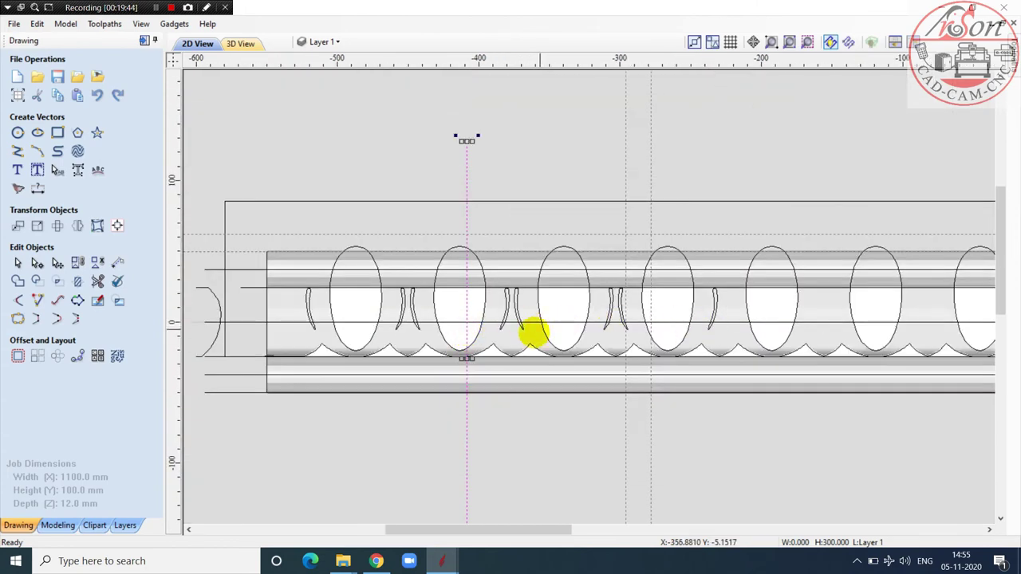
{"action": "left_click", "coordinate": [466, 329]}
{"action": "scroll", "coordinate": [714, 355], "scroll_direction": "up", "scroll_amount": 10}
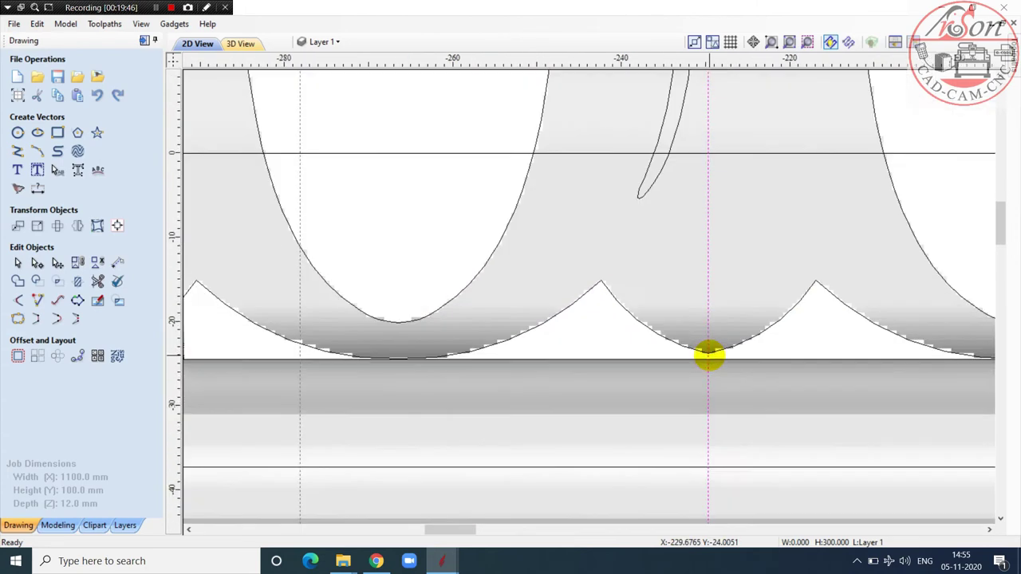
{"action": "scroll", "coordinate": [695, 356], "scroll_direction": "down", "scroll_amount": 10}
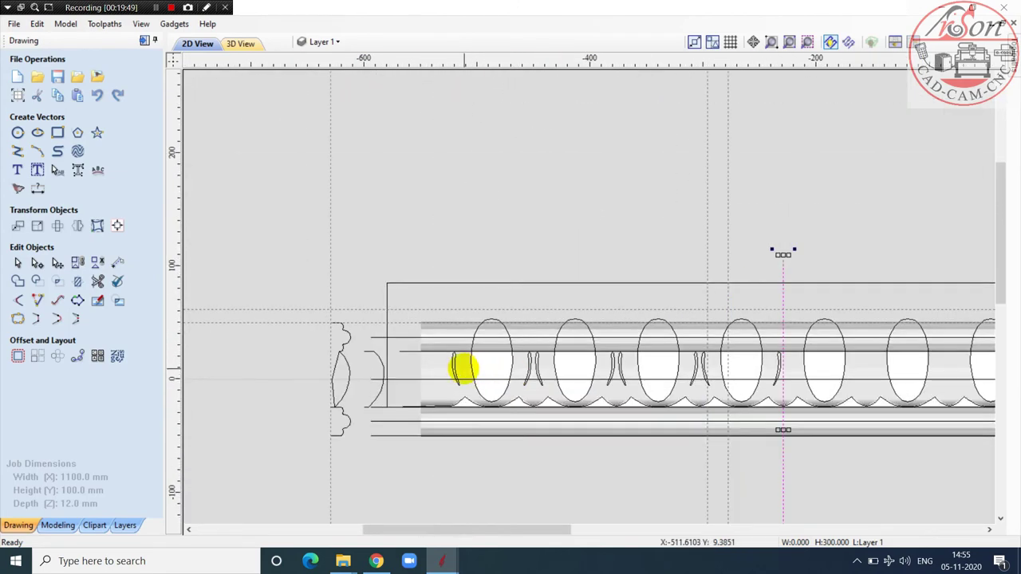
Step: Select the dart strokes and the vertical line, and create a mirrored copy of the strokes about that line
{"action": "left_click", "coordinate": [438, 332]}
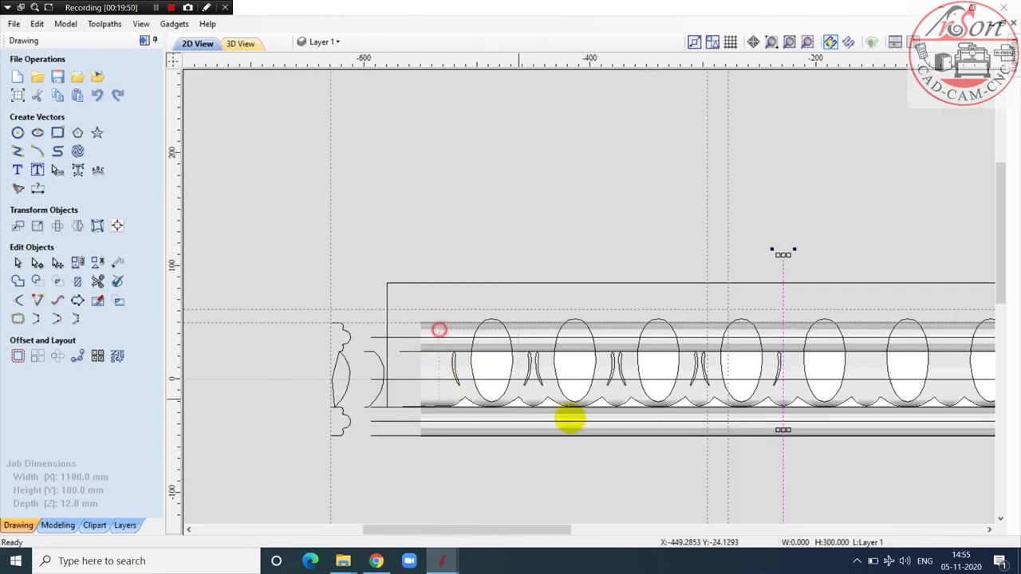
{"action": "scroll", "coordinate": [783, 390], "scroll_direction": "down", "scroll_amount": 3}
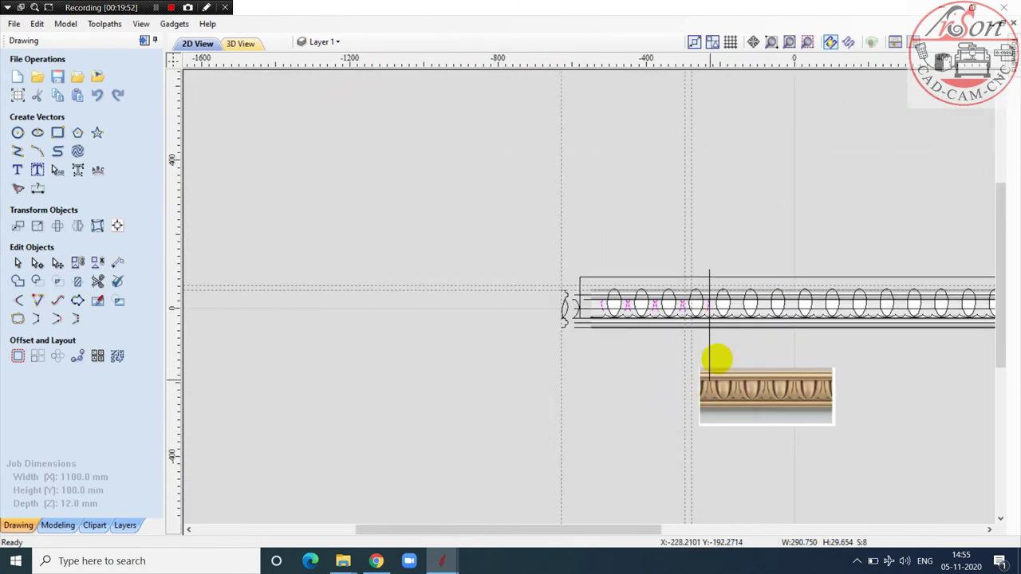
{"action": "scroll", "coordinate": [713, 358], "scroll_direction": "up", "scroll_amount": 3}
{"action": "scroll", "coordinate": [843, 304], "scroll_direction": "down", "scroll_amount": 3}
{"action": "scroll", "coordinate": [706, 210], "scroll_direction": "up", "scroll_amount": 4}
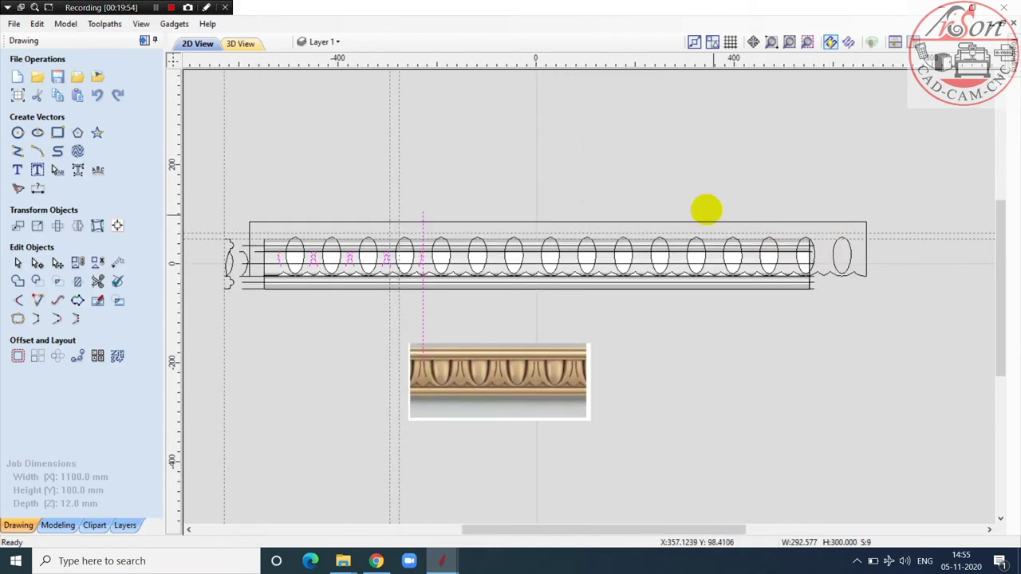
{"action": "left_click", "coordinate": [77, 225]}
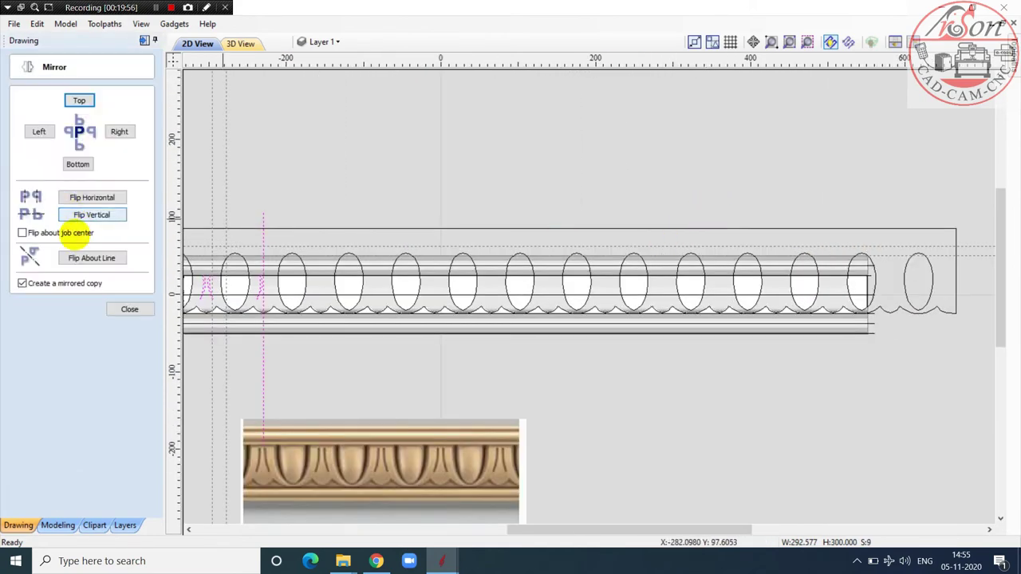
{"action": "left_click", "coordinate": [91, 258]}
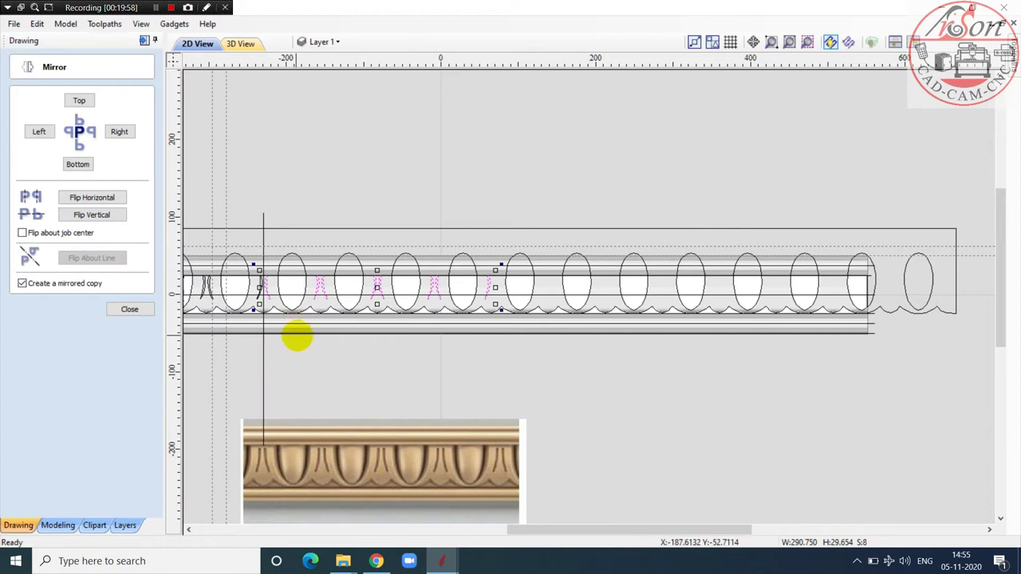
Step: Move the vertical mirror line onto the lowest point of the small scallop between the eighth and ninth eggs
{"action": "scroll", "coordinate": [550, 345], "scroll_direction": "down", "scroll_amount": 1}
{"action": "left_click", "coordinate": [529, 199]}
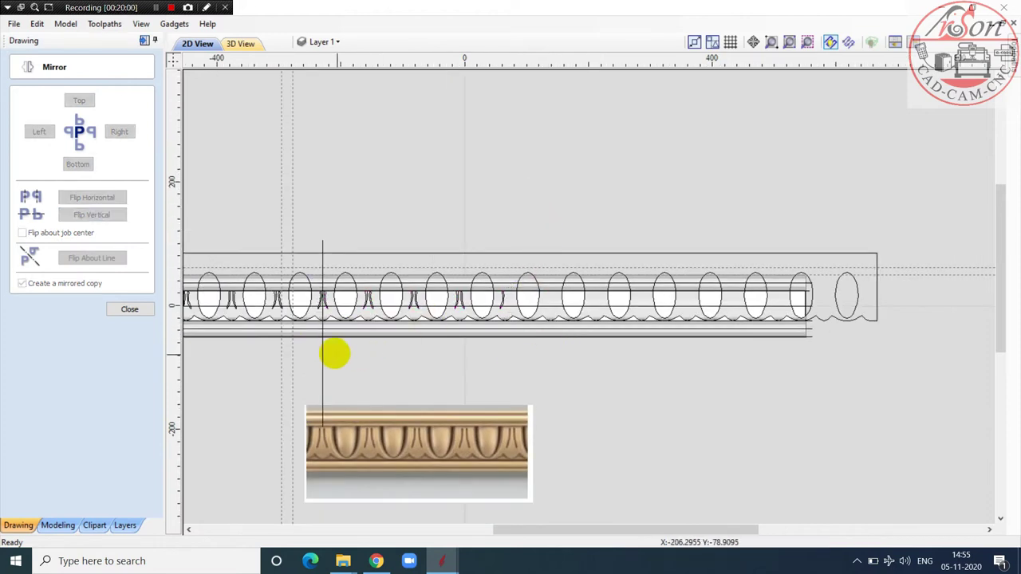
{"action": "left_click", "coordinate": [320, 346]}
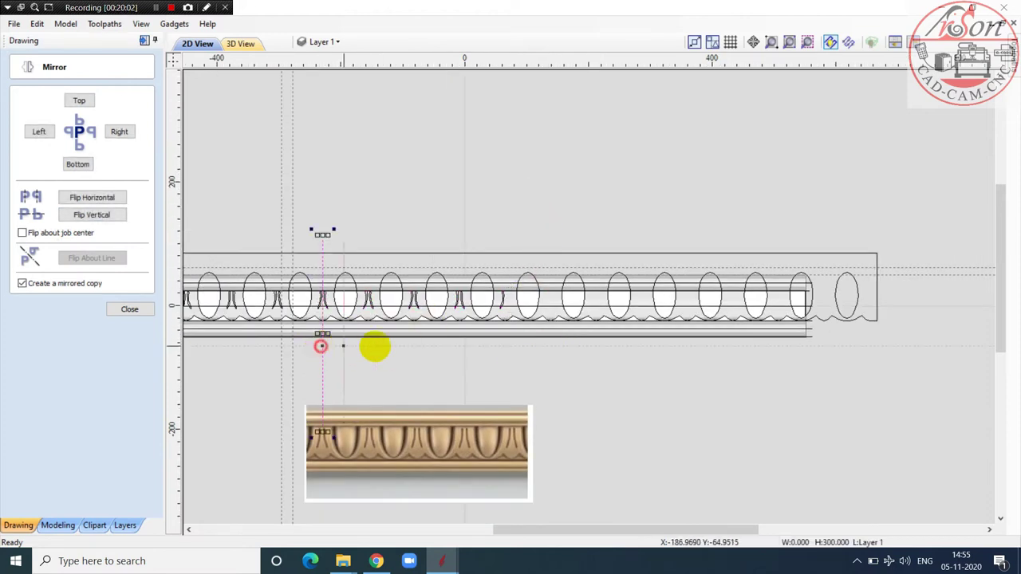
{"action": "scroll", "coordinate": [497, 331], "scroll_direction": "up", "scroll_amount": 5}
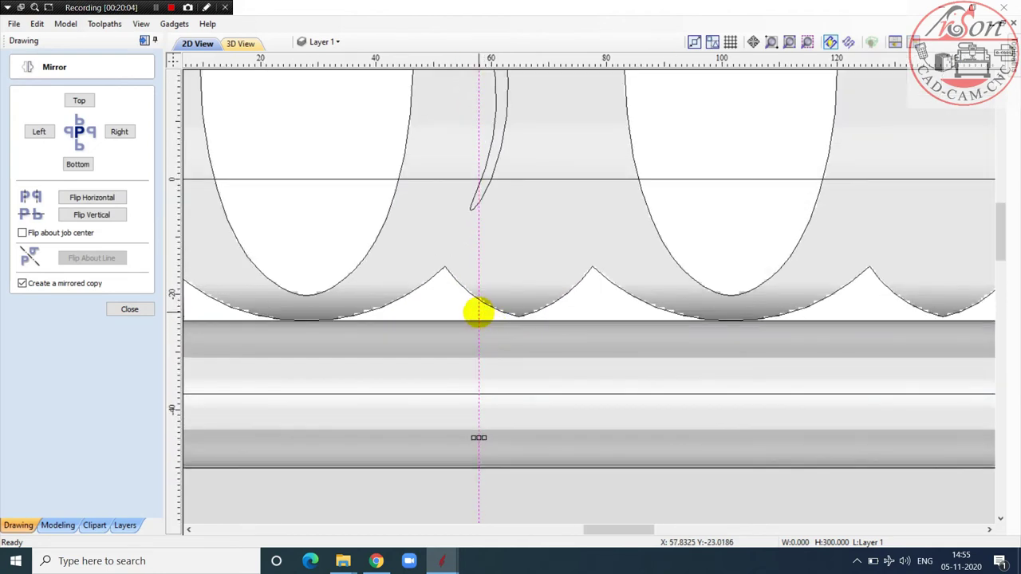
{"action": "scroll", "coordinate": [518, 314], "scroll_direction": "down", "scroll_amount": 5}
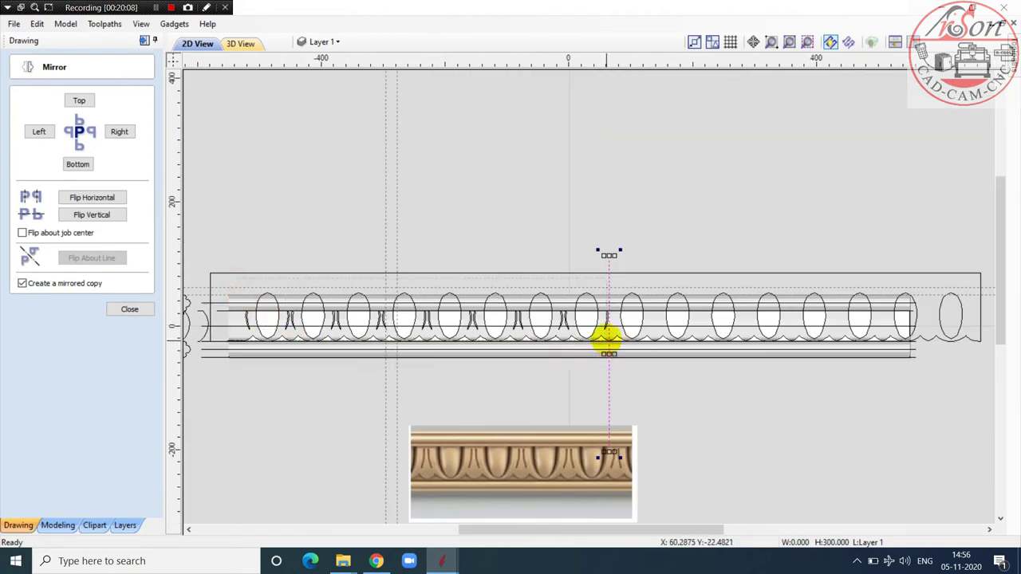
Step: Select all 16 dart strokes with the moved line and mirror a copy of them about it
{"action": "left_click", "coordinate": [609, 327]}
{"action": "scroll", "coordinate": [609, 372], "scroll_direction": "up", "scroll_amount": 2}
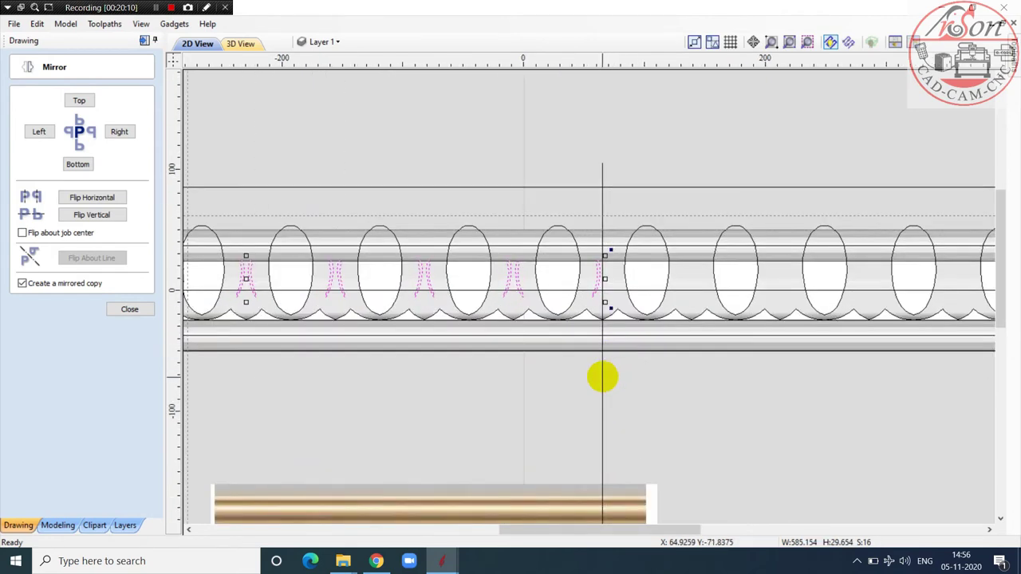
{"action": "left_click", "coordinate": [602, 376], "text": "shift"}
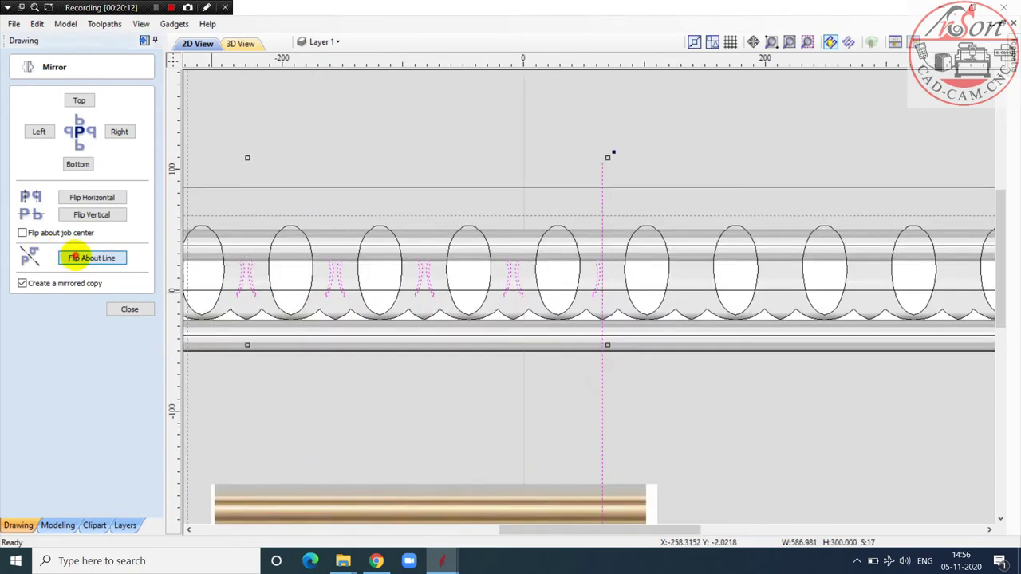
{"action": "left_click", "coordinate": [70, 259]}
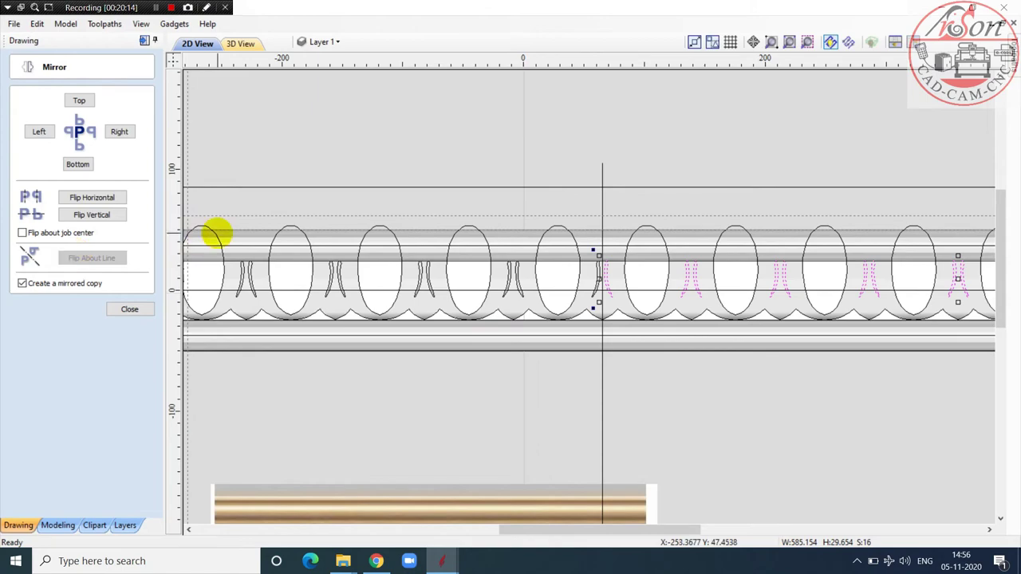
{"action": "scroll", "coordinate": [228, 253], "scroll_direction": "down", "scroll_amount": 3}
{"action": "scroll", "coordinate": [598, 345], "scroll_direction": "down", "scroll_amount": 1}
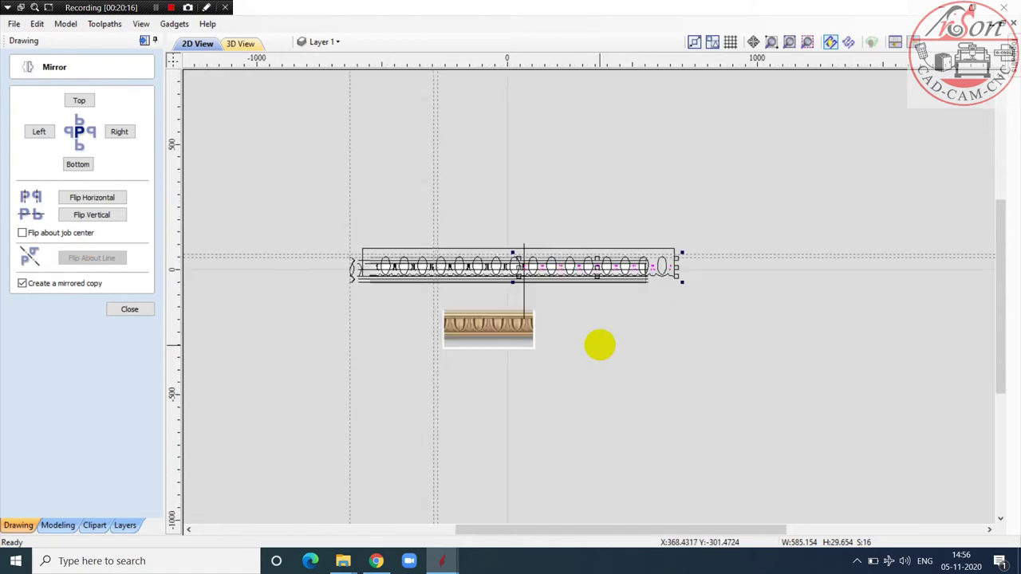
Step: Select all the dart strokes except those beyond the moulding's right end, and group them
{"action": "scroll", "coordinate": [359, 245], "scroll_direction": "up", "scroll_amount": 5}
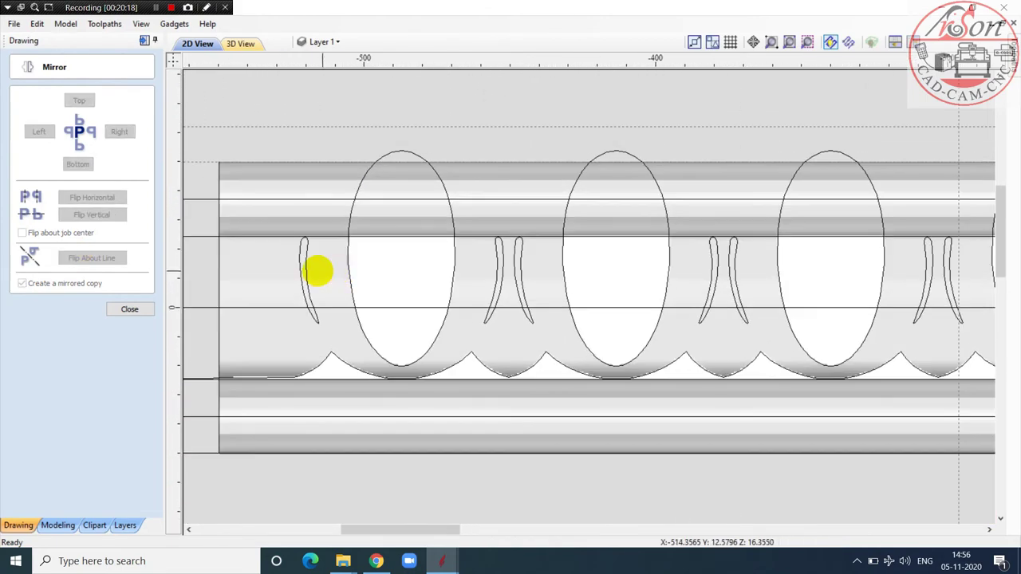
{"action": "scroll", "coordinate": [312, 278], "scroll_direction": "down", "scroll_amount": 3}
{"action": "scroll", "coordinate": [292, 260], "scroll_direction": "down", "scroll_amount": 2}
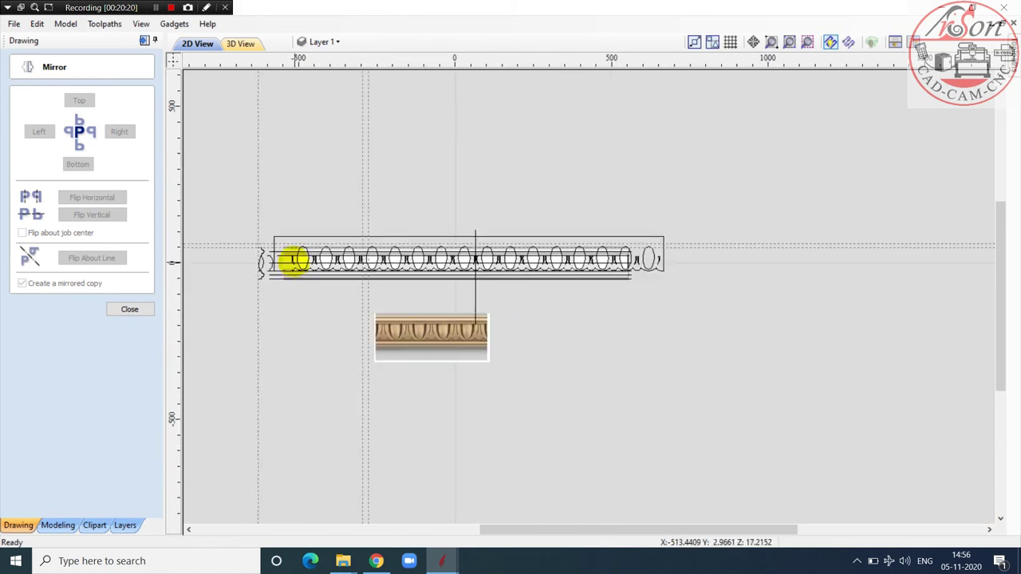
{"action": "scroll", "coordinate": [287, 239], "scroll_direction": "up", "scroll_amount": 1}
{"action": "left_click_drag", "start_coordinate": [283, 214], "coordinate": [712, 264]}
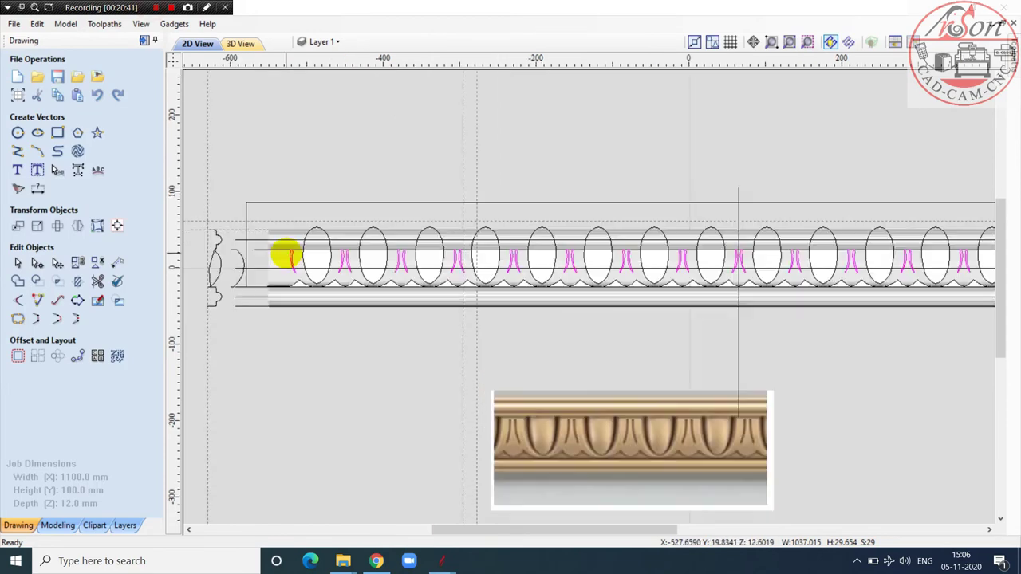
{"action": "scroll", "coordinate": [282, 253], "scroll_direction": "up", "scroll_amount": 3}
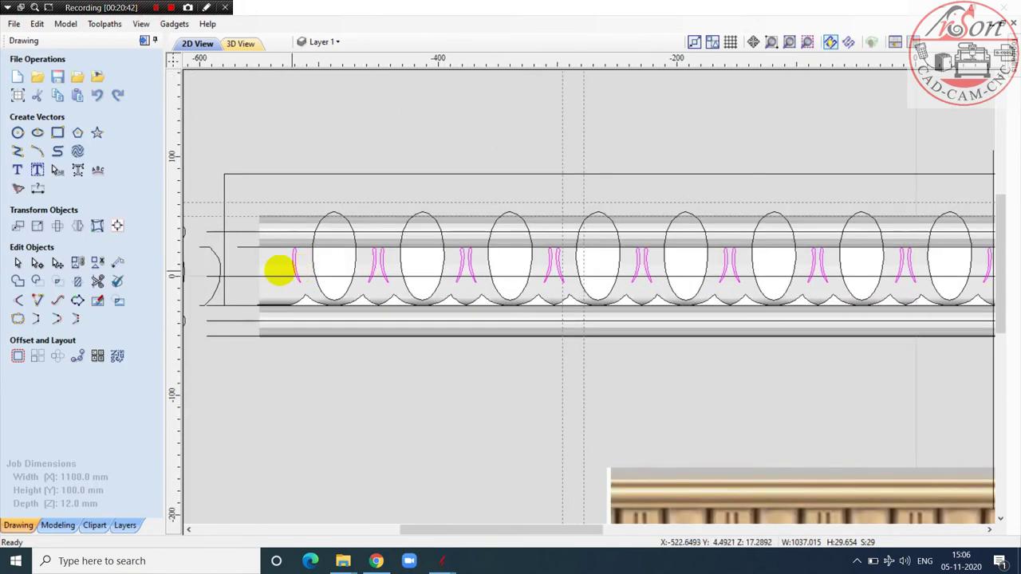
Step: Create a subtracted round shape from the grouped dart strokes with base height 0 mm and no height limit
{"action": "left_click", "coordinate": [58, 525]}
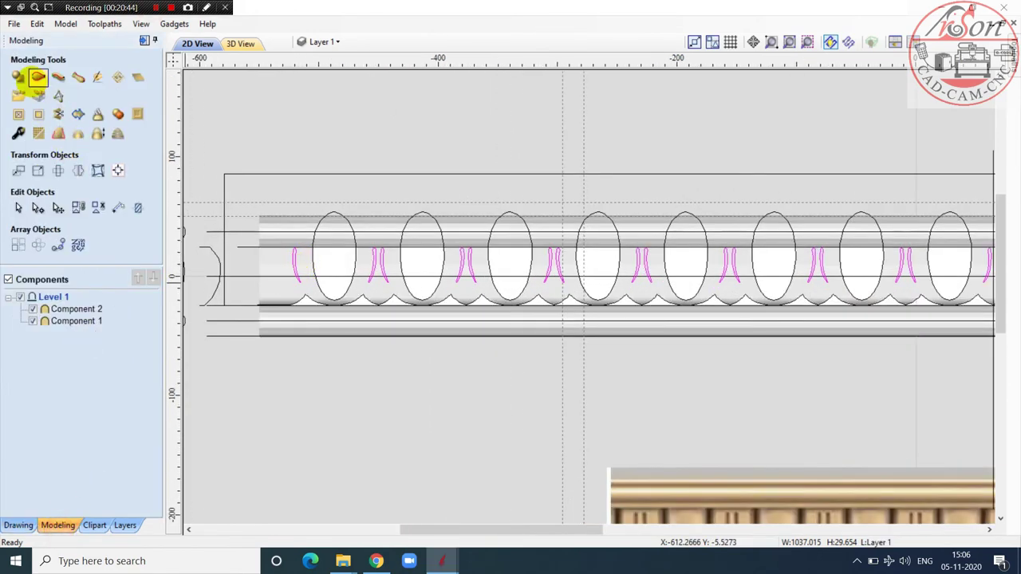
{"action": "left_click", "coordinate": [17, 76]}
{"action": "left_click", "coordinate": [240, 44]}
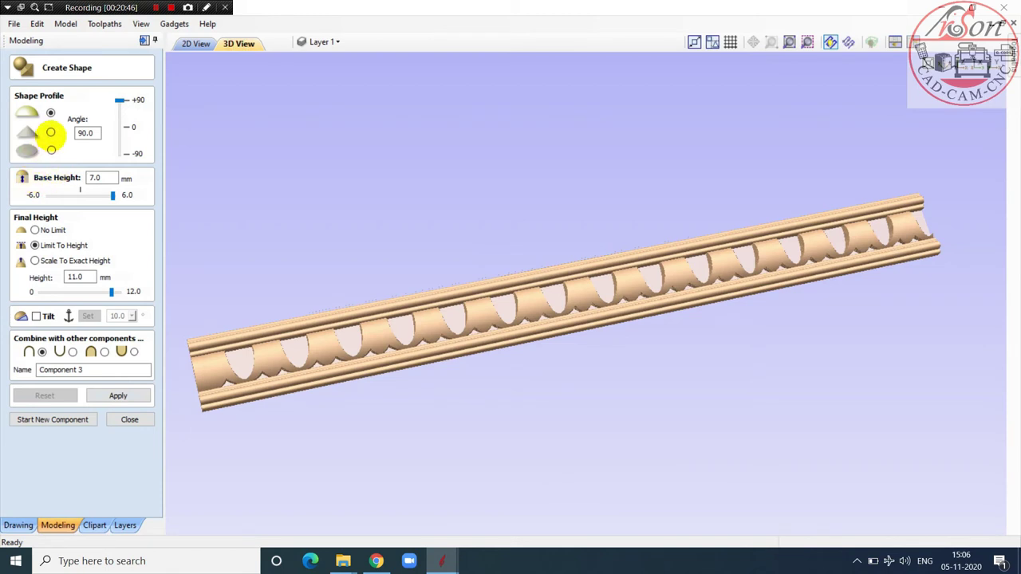
{"action": "double_click", "coordinate": [96, 177]}
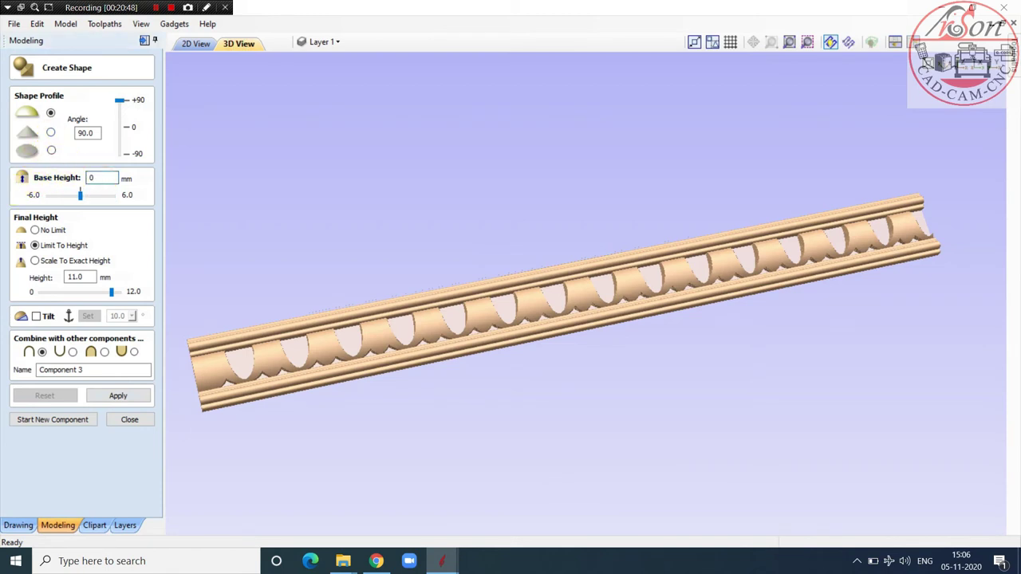
{"action": "type", "text": "0"}
{"action": "left_click", "coordinate": [35, 230]}
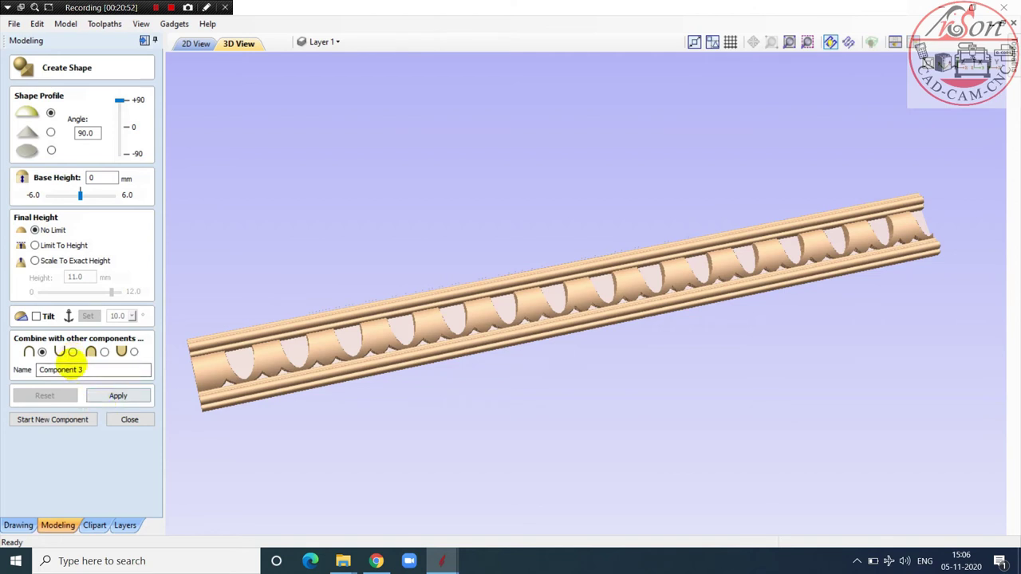
{"action": "left_click", "coordinate": [72, 351]}
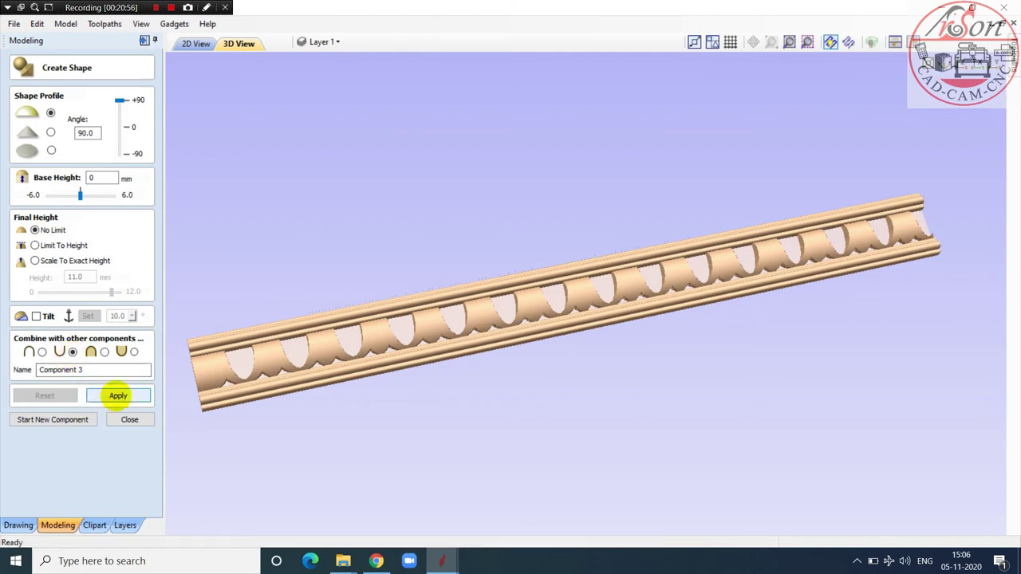
{"action": "left_click", "coordinate": [117, 395]}
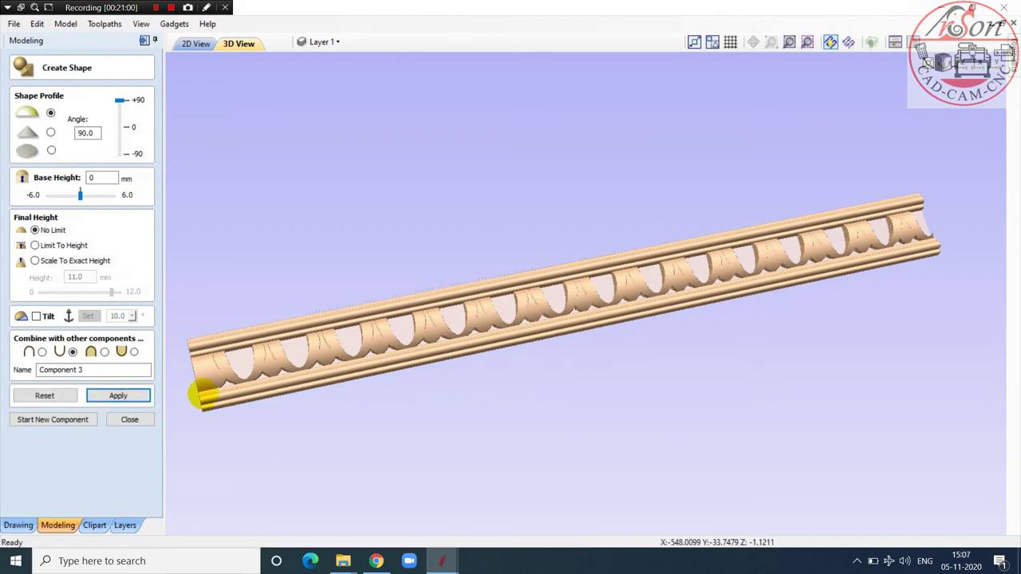
{"action": "scroll", "coordinate": [467, 318], "scroll_direction": "up", "scroll_amount": 3}
{"action": "left_click_drag", "start_coordinate": [467, 318], "coordinate": [766, 296]}
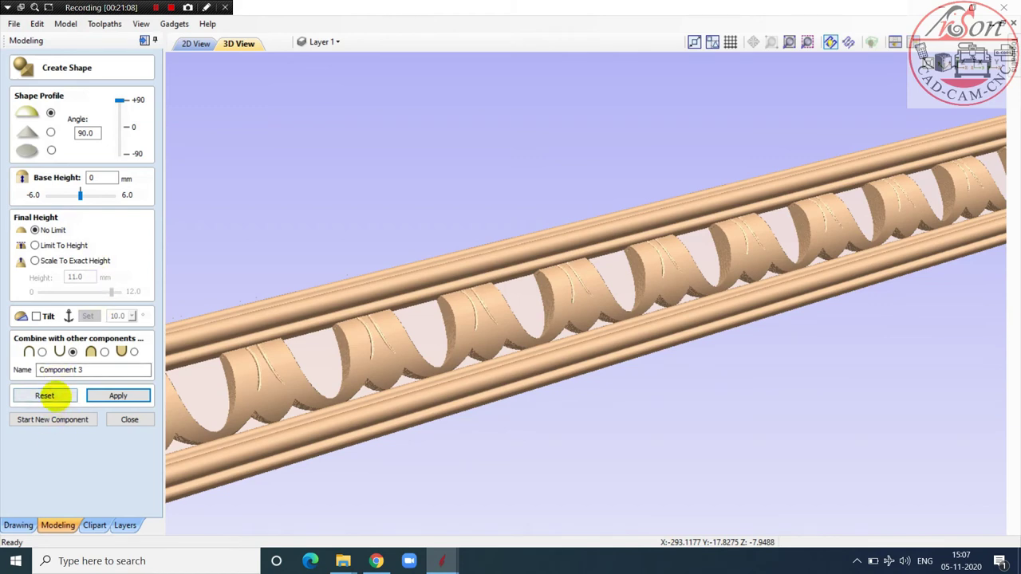
Step: Reset the dart shape, reapply it scaled to an exact height of 3 mm, and finish the component
{"action": "left_click", "coordinate": [46, 396]}
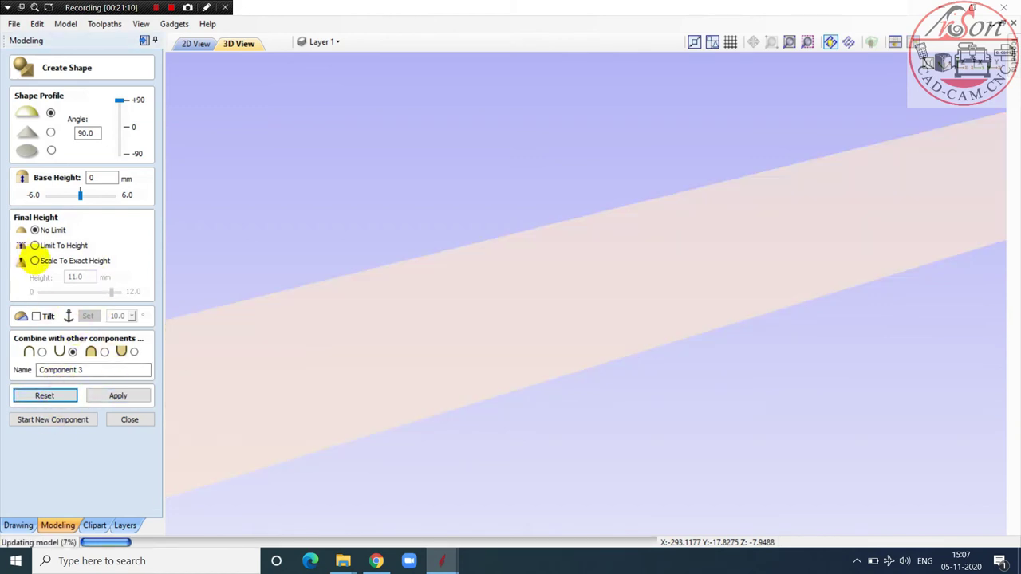
{"action": "left_click", "coordinate": [34, 261]}
{"action": "double_click", "coordinate": [80, 276]}
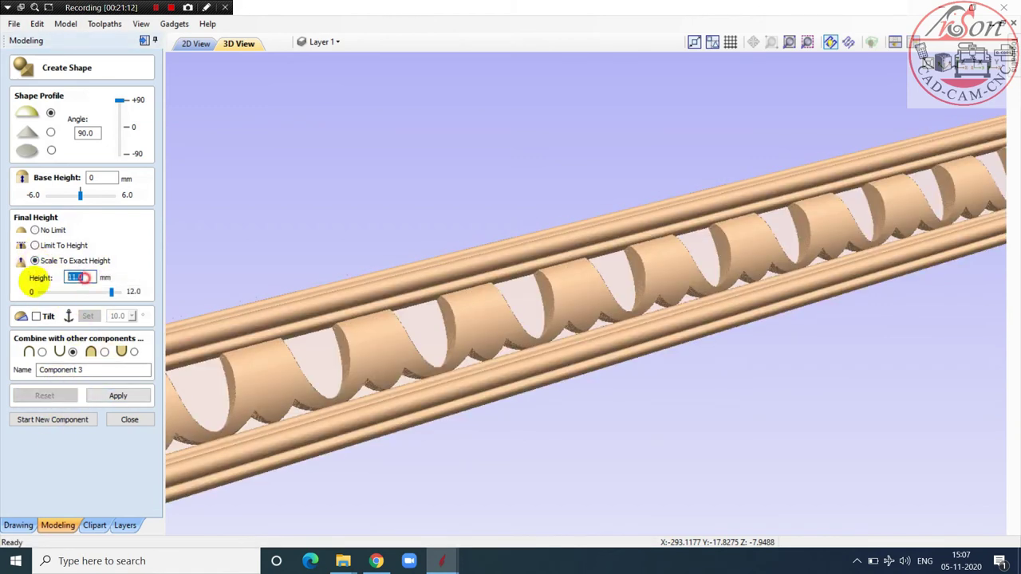
{"action": "type", "text": "3"}
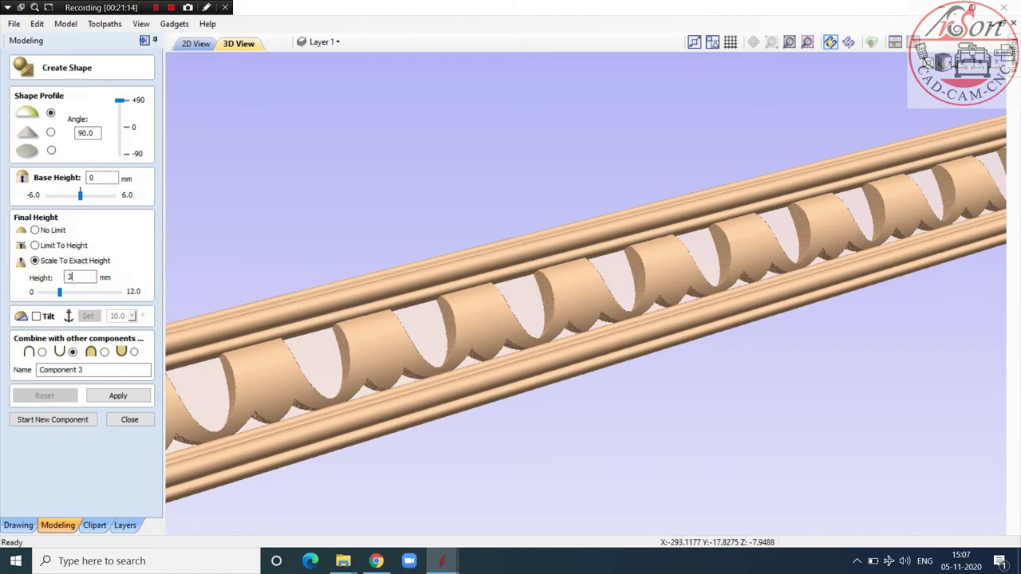
{"action": "left_click", "coordinate": [118, 395]}
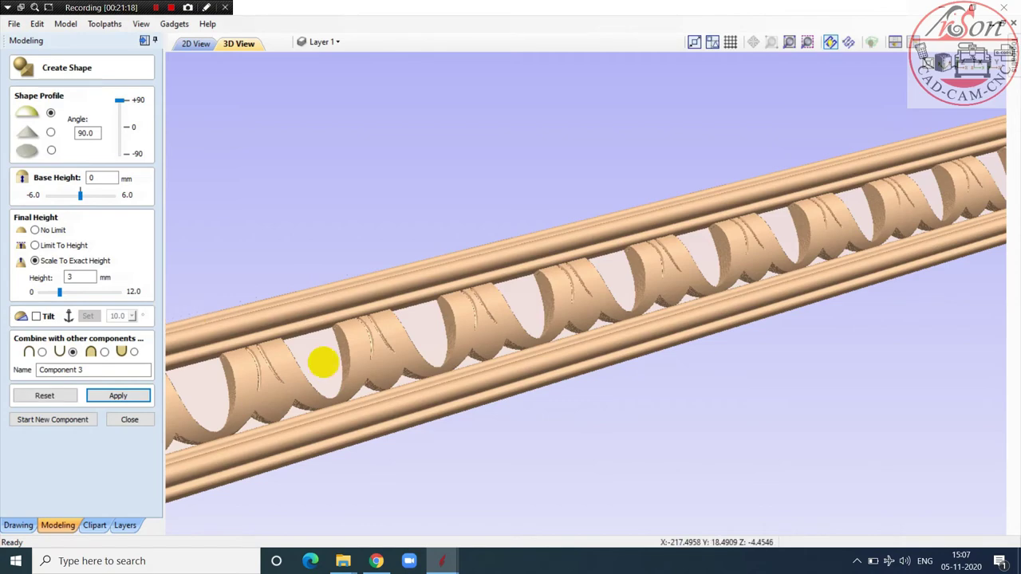
{"action": "left_click_drag", "start_coordinate": [327, 358], "coordinate": [344, 345]}
{"action": "scroll", "coordinate": [319, 351], "scroll_direction": "down", "scroll_amount": 3}
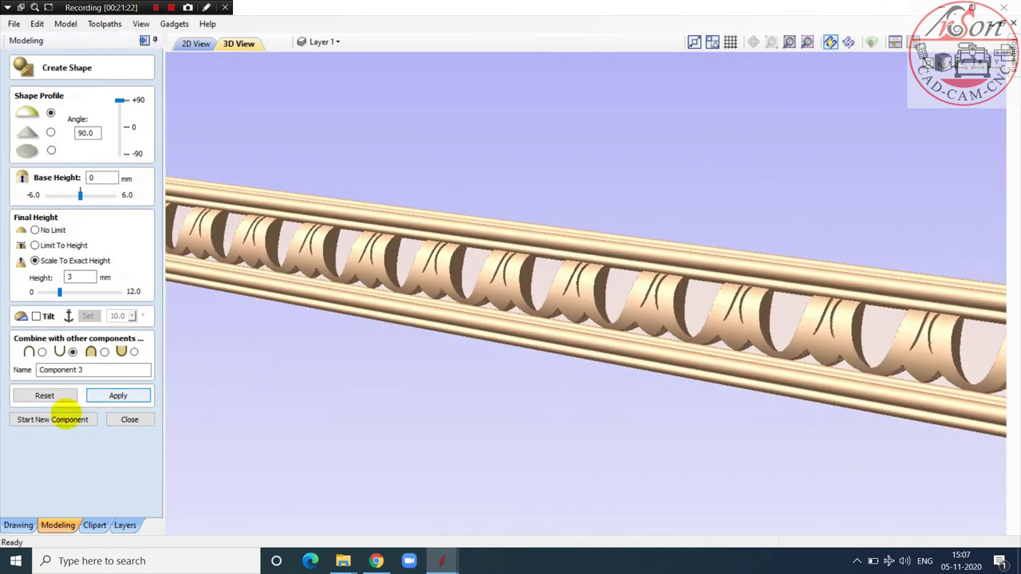
{"action": "left_click", "coordinate": [52, 420]}
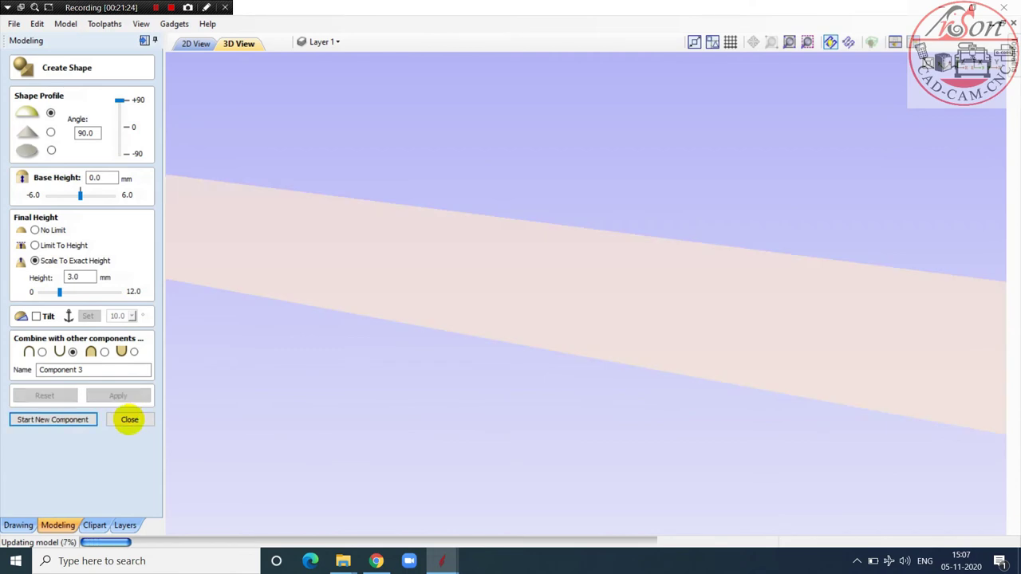
{"action": "left_click", "coordinate": [127, 420]}
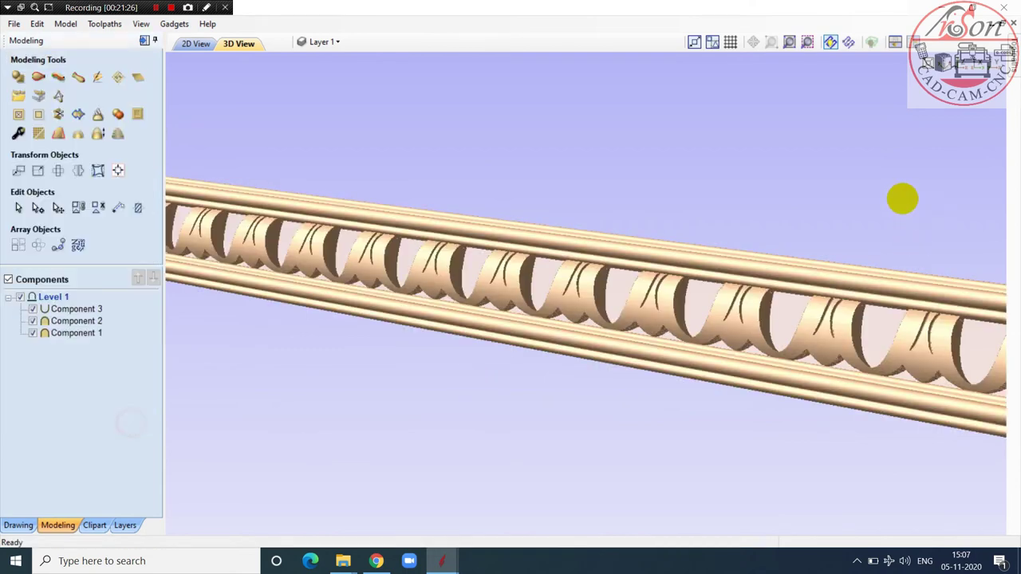
Step: Select the scalloped base component and the dart stroke component, and bake them into one component
{"action": "left_click", "coordinate": [964, 59]}
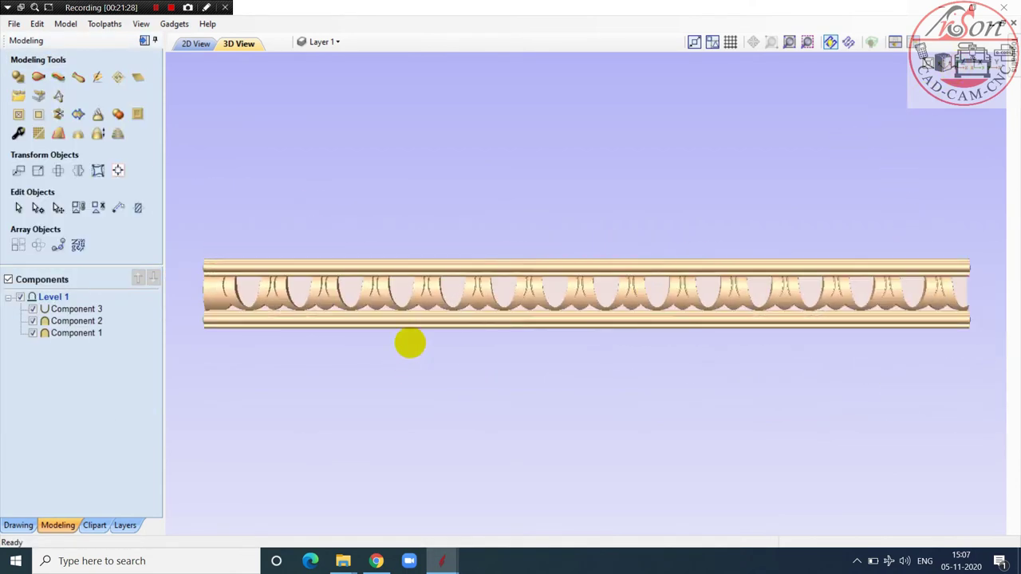
{"action": "scroll", "coordinate": [364, 298], "scroll_direction": "up", "scroll_amount": 5}
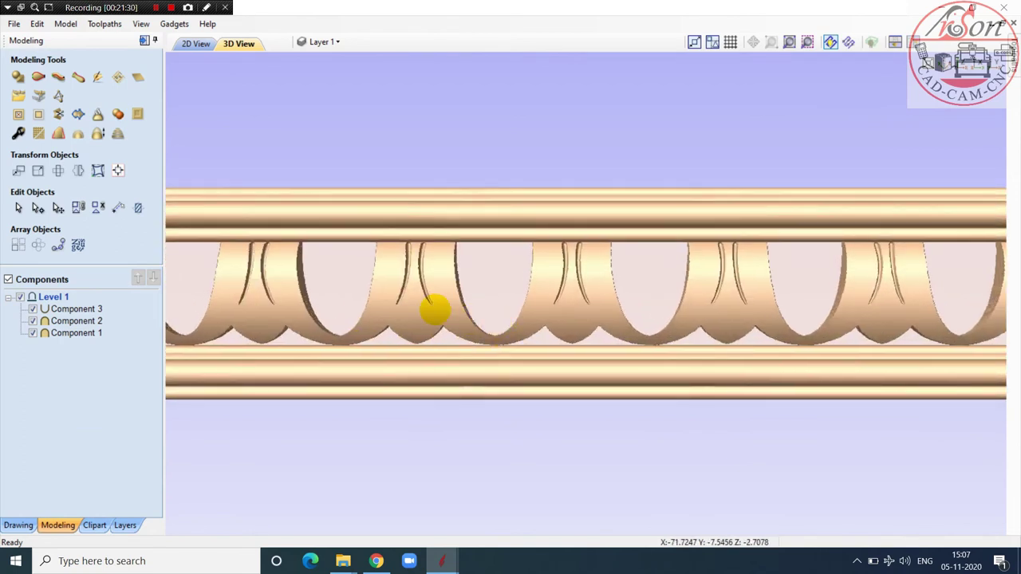
{"action": "left_click", "coordinate": [434, 308]}
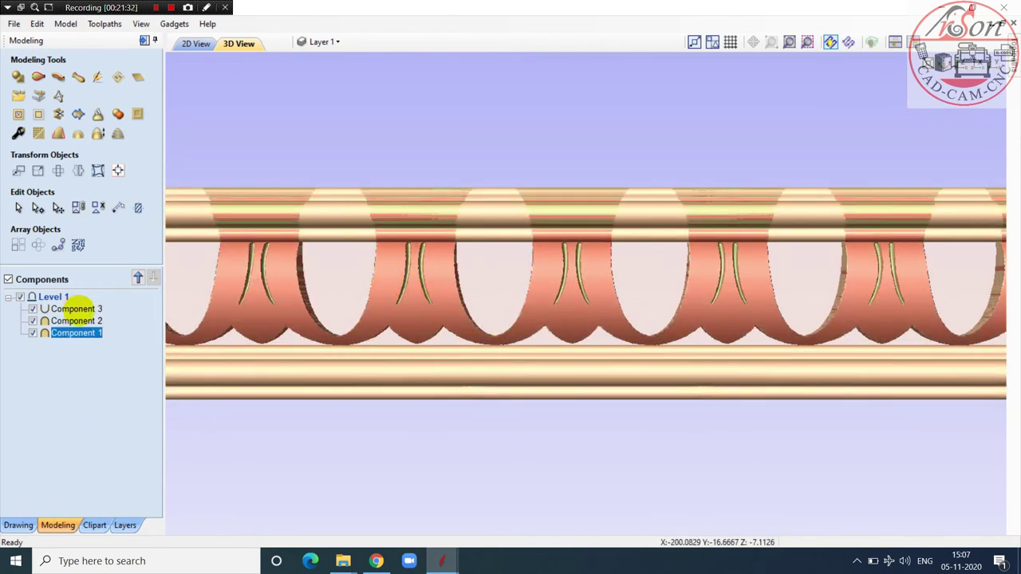
{"action": "left_click", "coordinate": [71, 309], "text": "shift"}
{"action": "left_click", "coordinate": [72, 351]}
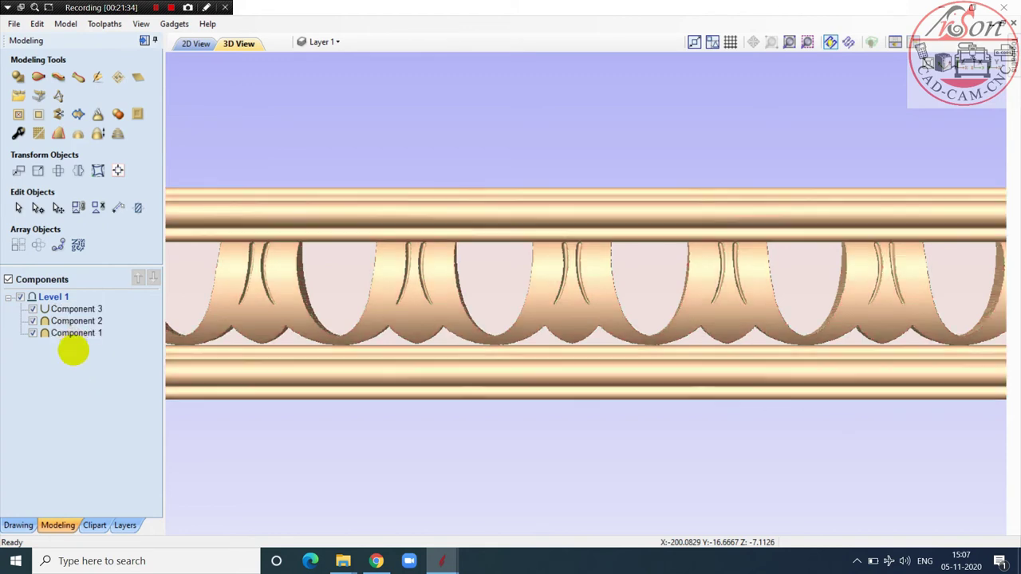
{"action": "left_click", "coordinate": [76, 333]}
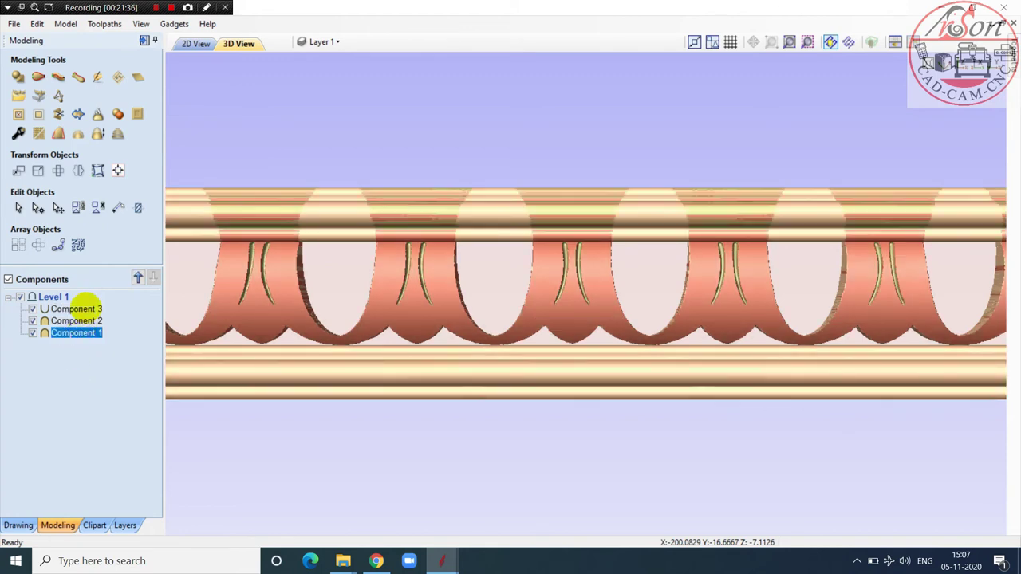
{"action": "left_click", "coordinate": [97, 114]}
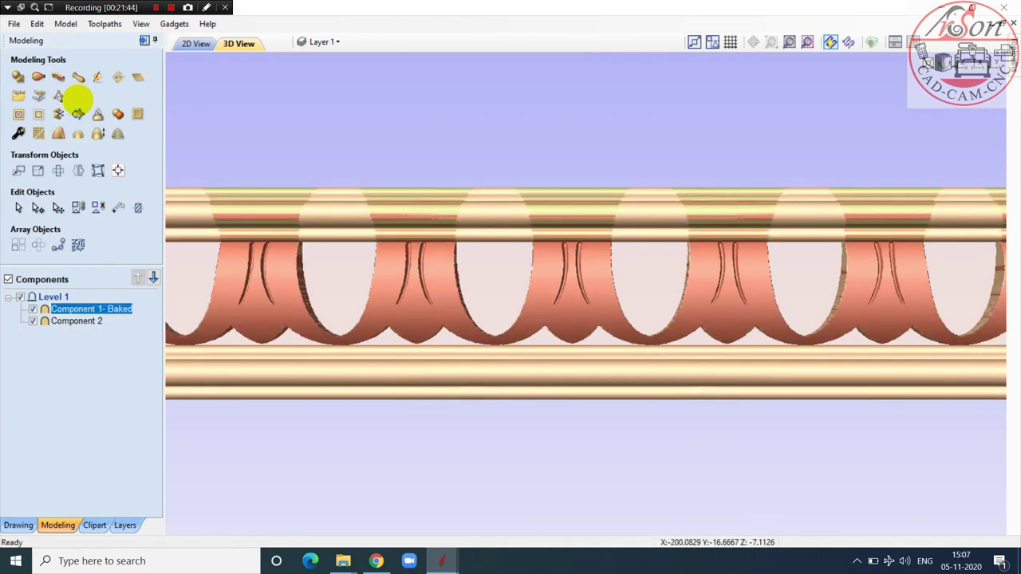
Step: Try to smooth the baked component with the Sculpting Smooth brush at diameter 301, strength 47 and smoothness 100, then discard the sculpting
{"action": "scroll", "coordinate": [840, 232], "scroll_direction": "down", "scroll_amount": 2}
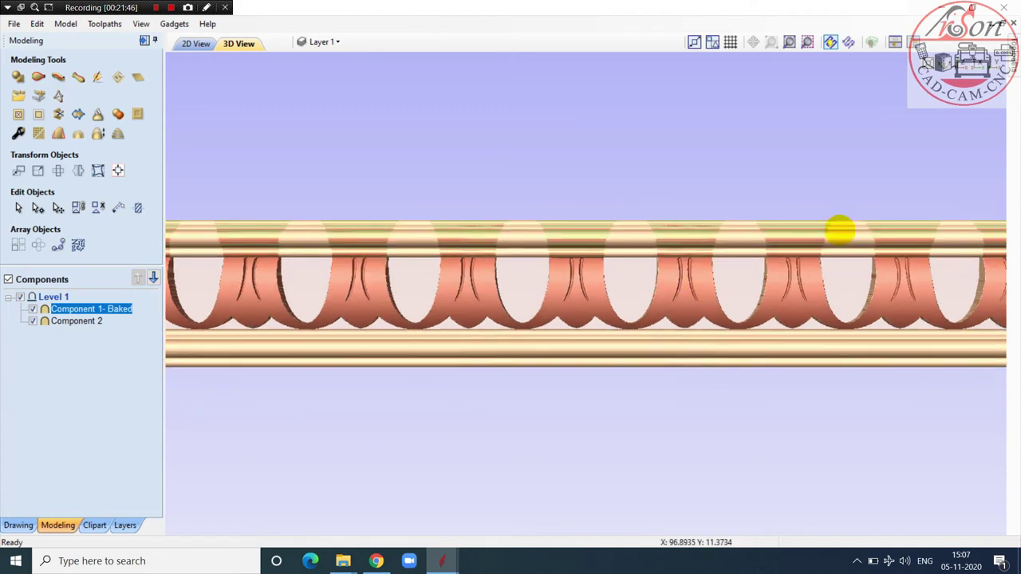
{"action": "scroll", "coordinate": [963, 63], "scroll_direction": "down", "scroll_amount": 3}
{"action": "scroll", "coordinate": [478, 416], "scroll_direction": "down", "scroll_amount": 1}
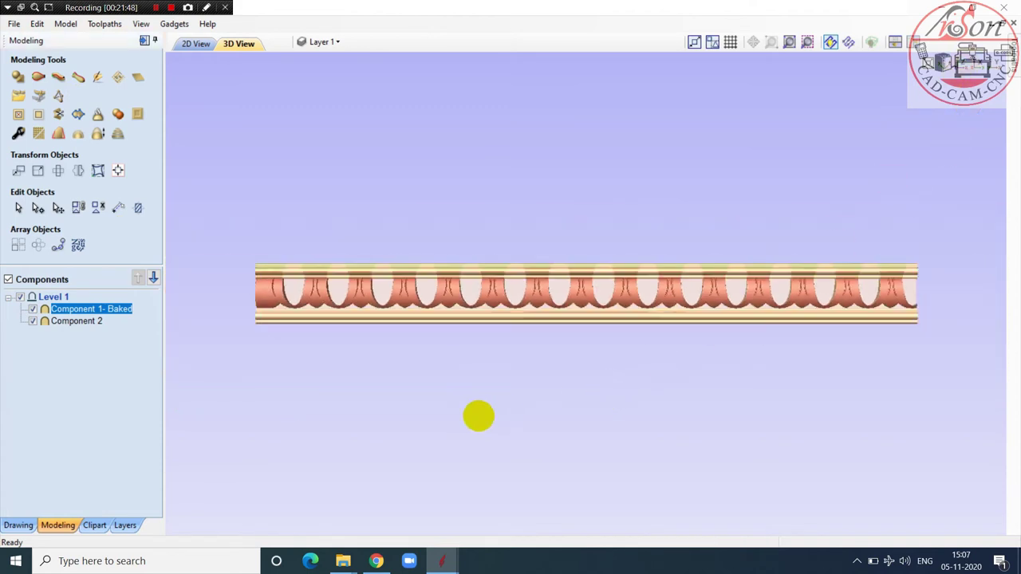
{"action": "left_click", "coordinate": [473, 415]}
{"action": "left_click", "coordinate": [363, 292]}
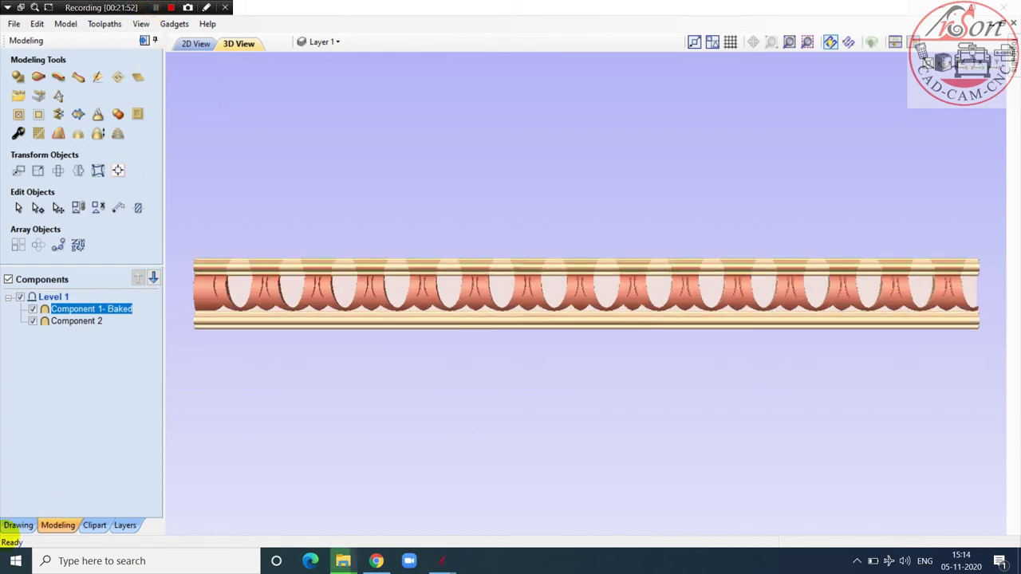
{"action": "left_click", "coordinate": [16, 525]}
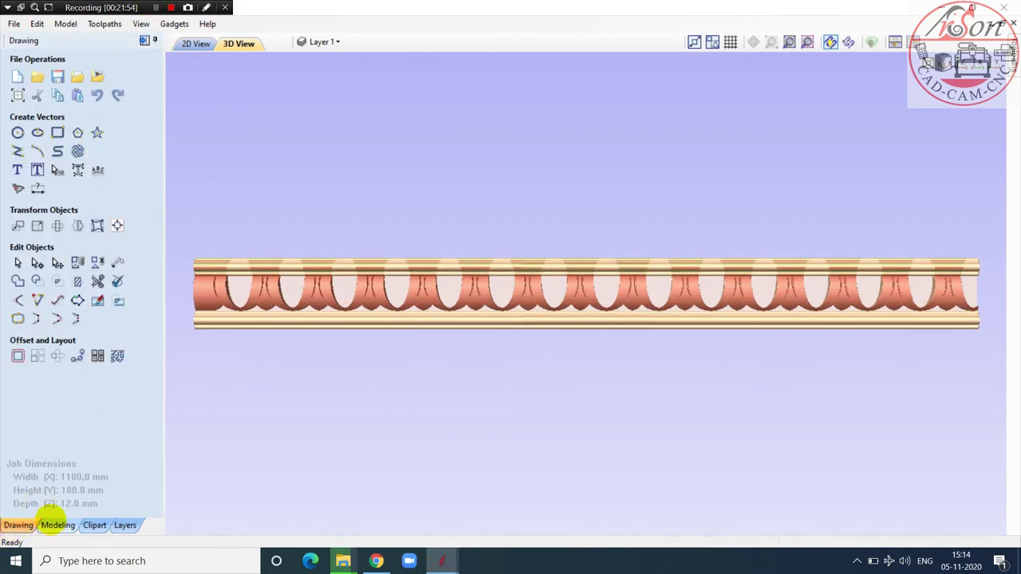
{"action": "left_click", "coordinate": [58, 523]}
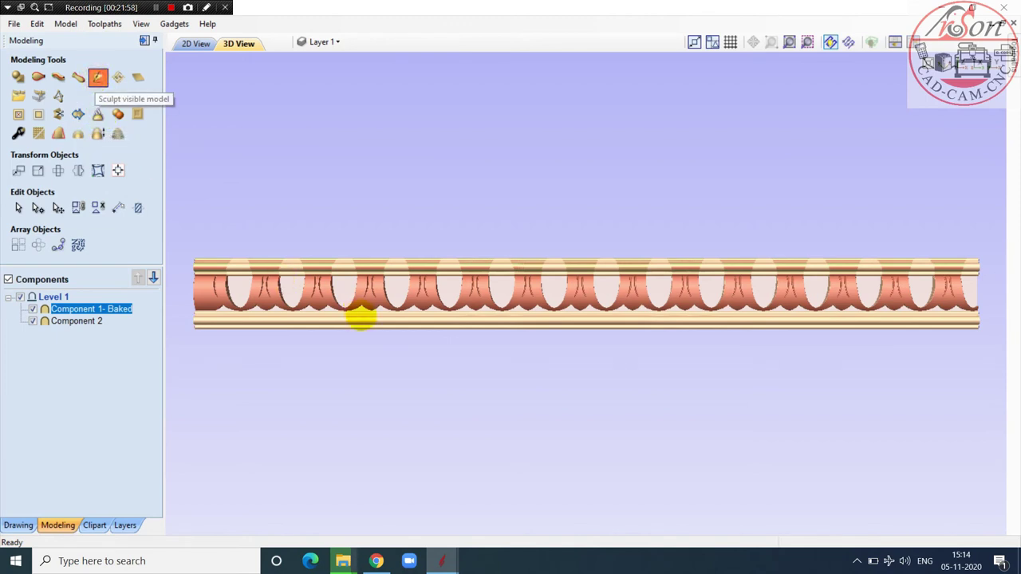
{"action": "left_click", "coordinate": [359, 317]}
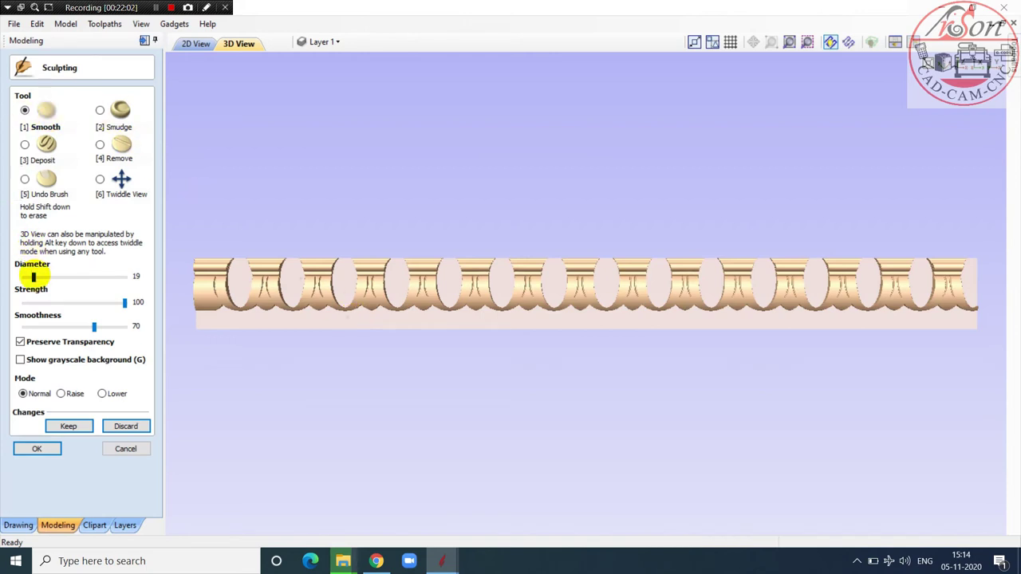
{"action": "mouse_move", "coordinate": [33, 277]}
{"action": "left_mouse_down"}
{"action": "mouse_move", "coordinate": [76, 278]}
{"action": "mouse_move", "coordinate": [200, 335]}
{"action": "mouse_move", "coordinate": [125, 302]}
{"action": "mouse_move", "coordinate": [70, 303]}
{"action": "mouse_move", "coordinate": [223, 324]}
{"action": "left_mouse_up"}
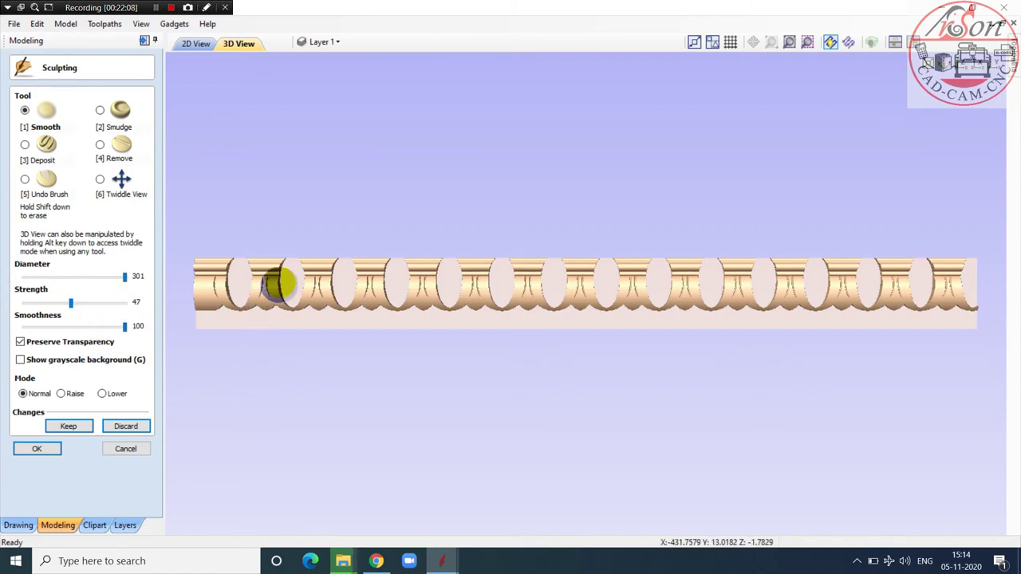
{"action": "left_click_drag", "start_coordinate": [241, 261], "coordinate": [205, 273]}
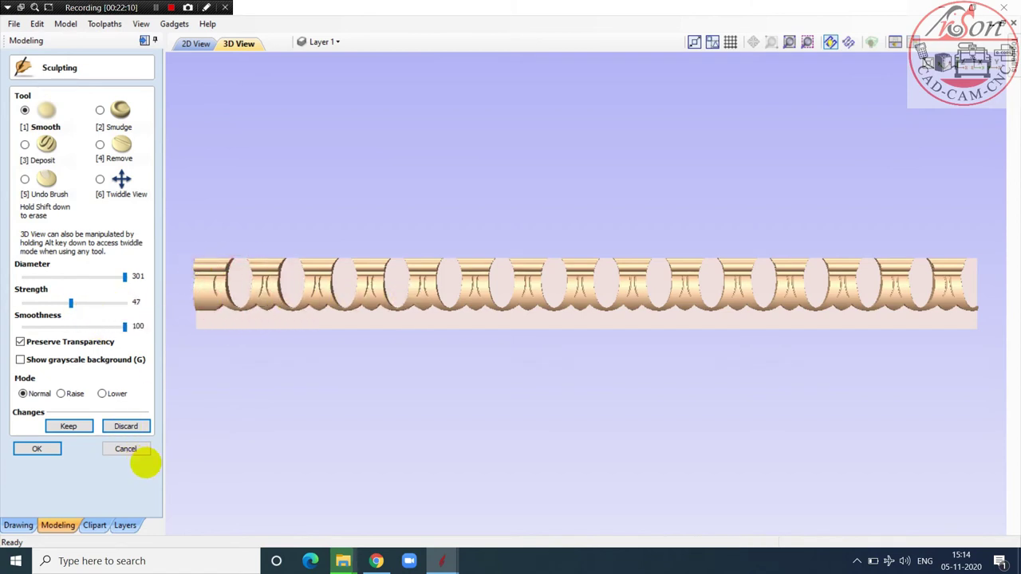
{"action": "left_click", "coordinate": [128, 449]}
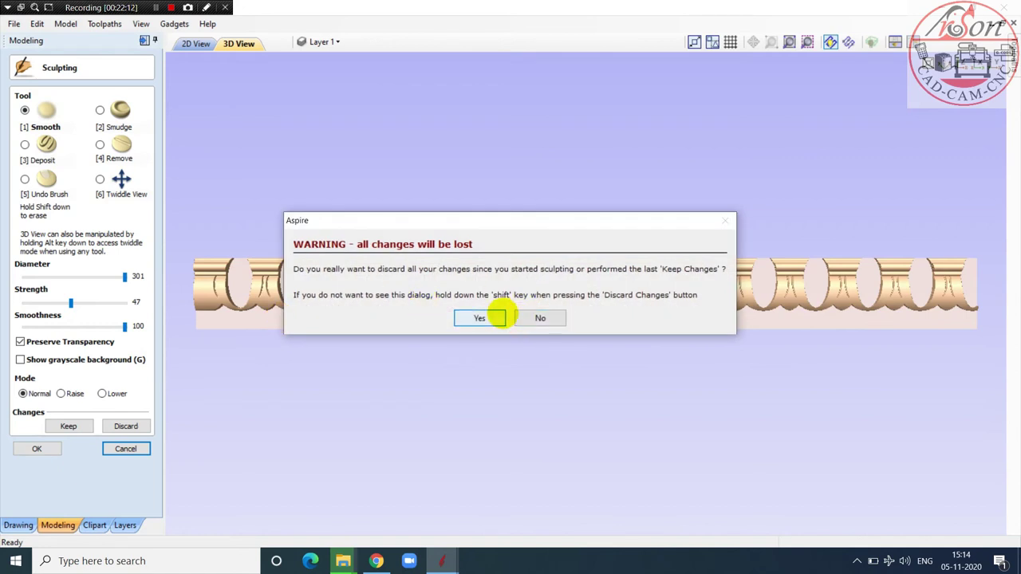
{"action": "left_click", "coordinate": [540, 319]}
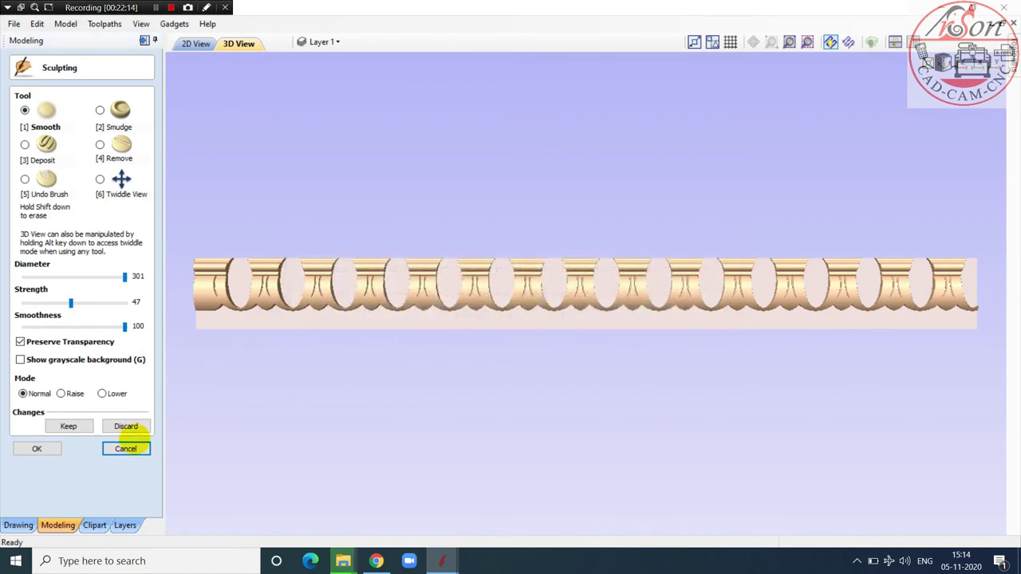
{"action": "left_click", "coordinate": [128, 449]}
{"action": "left_click", "coordinate": [465, 317]}
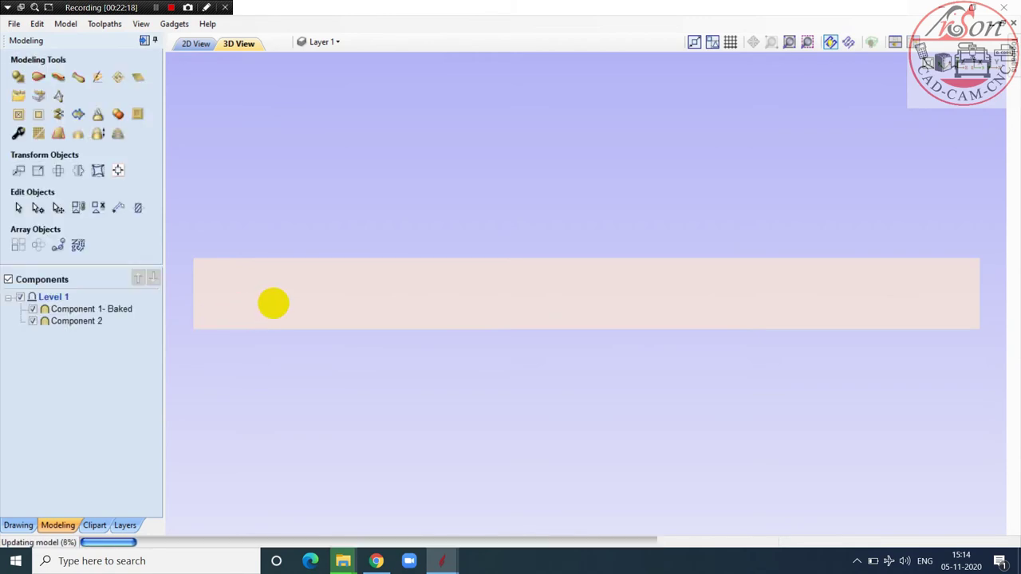
Step: Select the baked component and apply a 39° draft angle to the visible model
{"action": "left_click", "coordinate": [313, 297]}
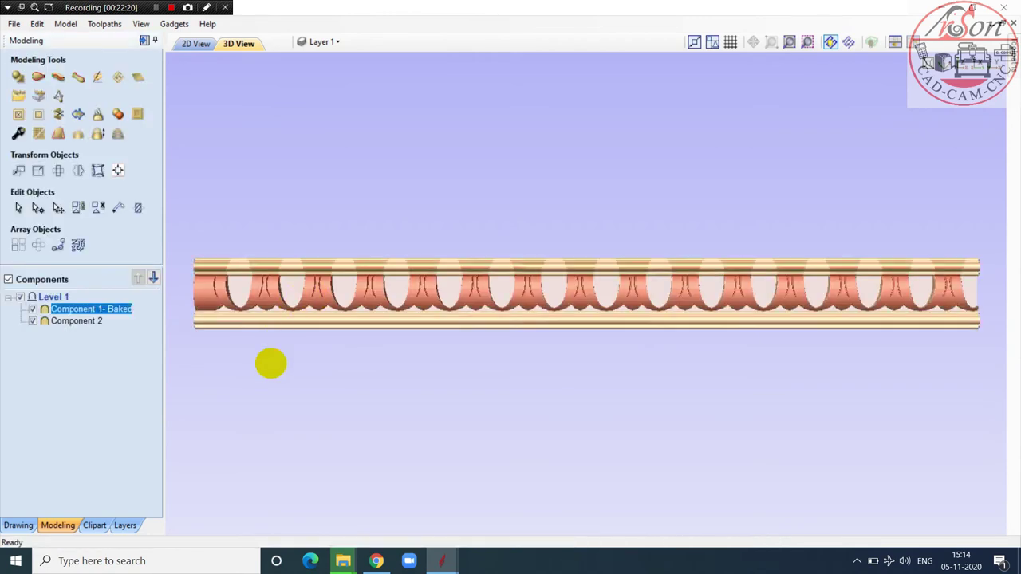
{"action": "left_click_drag", "start_coordinate": [269, 362], "coordinate": [292, 385]}
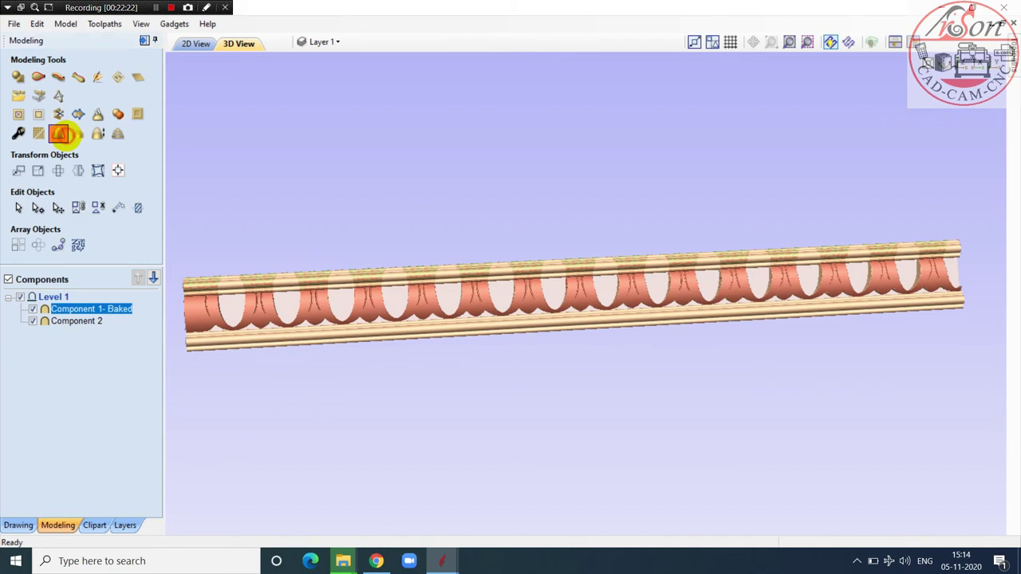
{"action": "left_click", "coordinate": [60, 133]}
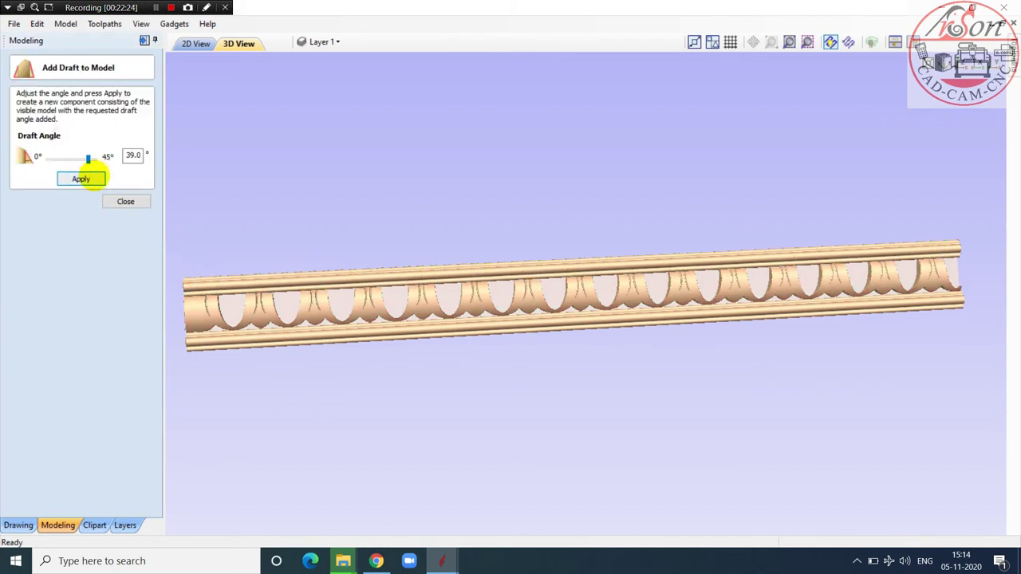
{"action": "left_click", "coordinate": [89, 177]}
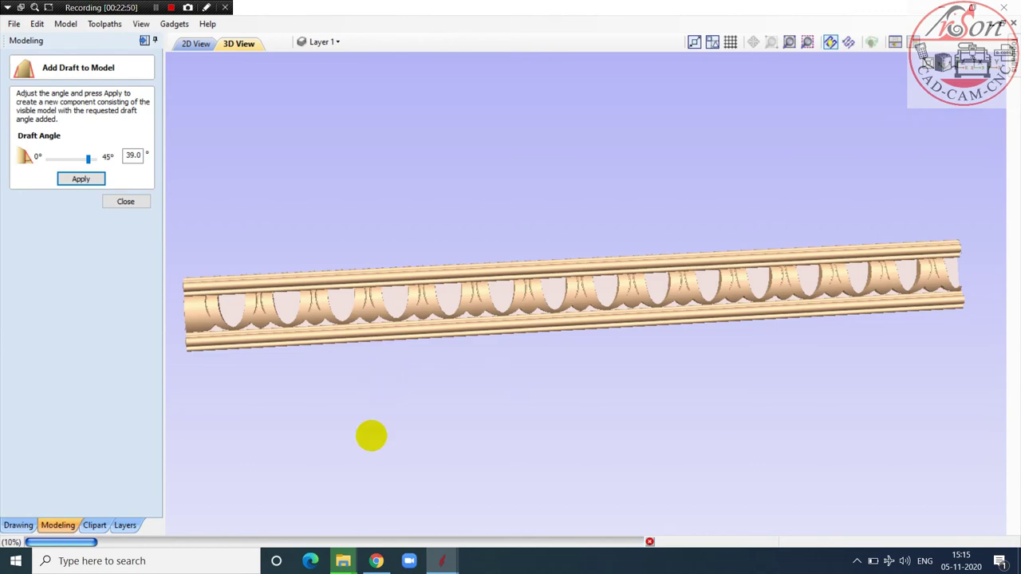
{"action": "mouse_move", "coordinate": [343, 561]}
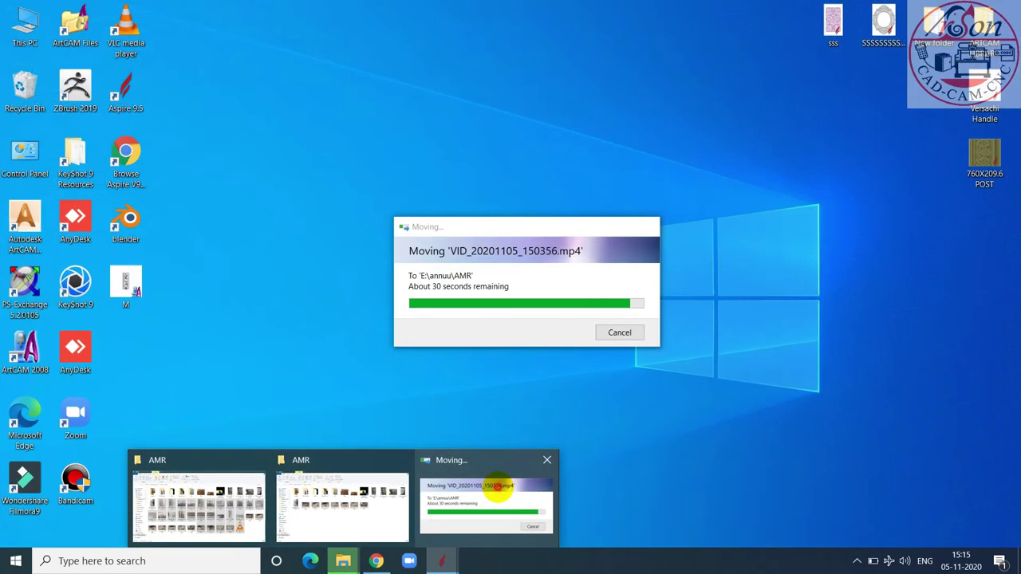
{"action": "left_click", "coordinate": [496, 488]}
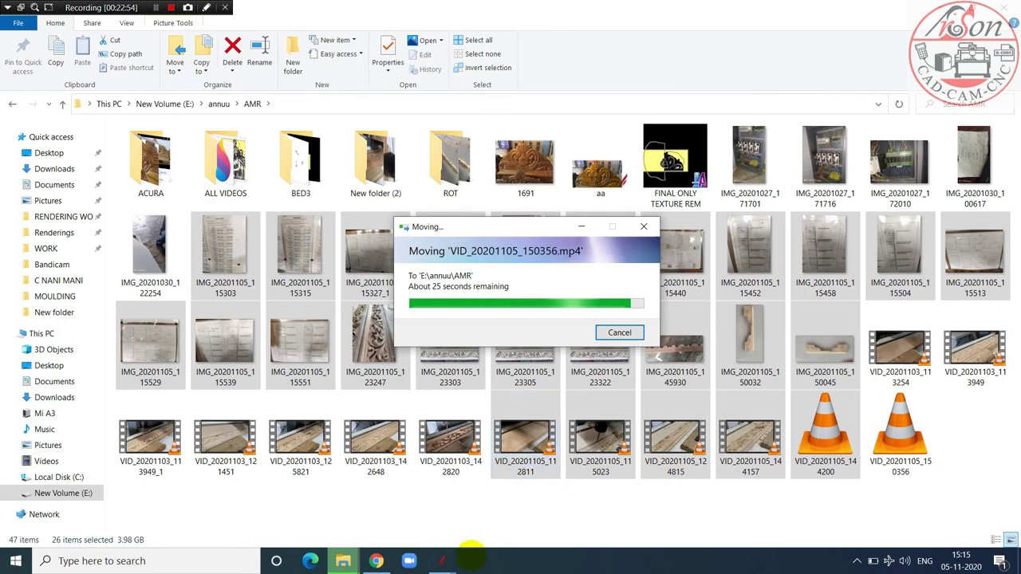
{"action": "mouse_move", "coordinate": [442, 561]}
{"action": "left_click", "coordinate": [493, 522]}
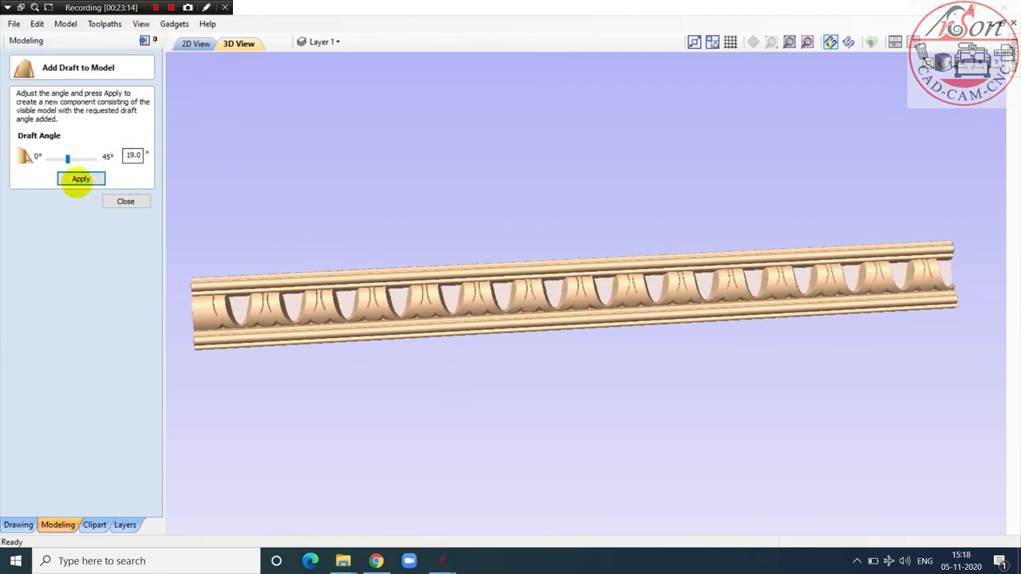
Step: Apply a 19° draft angle to the visible model and finish adding draft
{"action": "left_click", "coordinate": [80, 178]}
{"action": "left_click", "coordinate": [126, 201]}
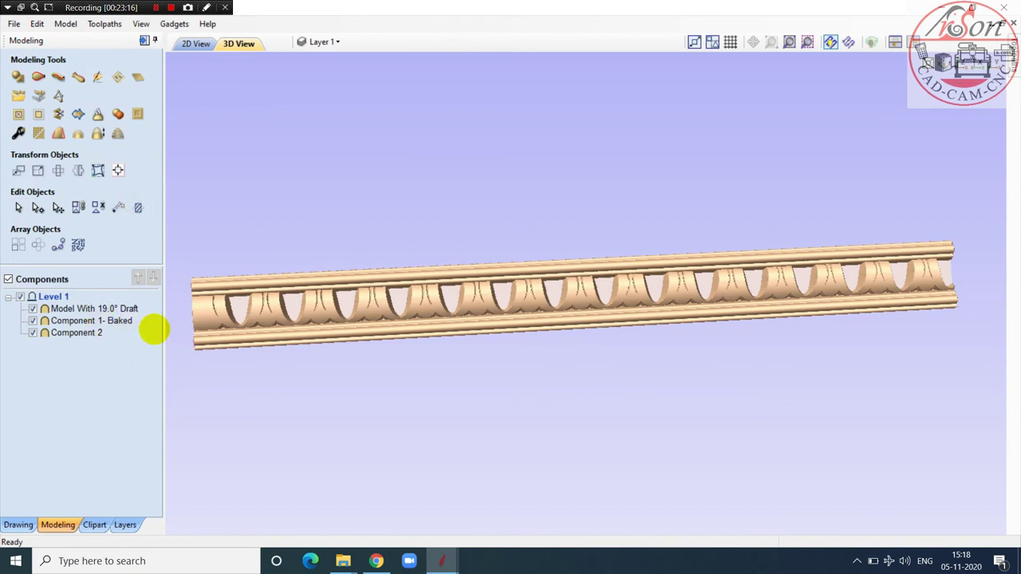
{"action": "left_click_drag", "start_coordinate": [534, 375], "coordinate": [215, 86]}
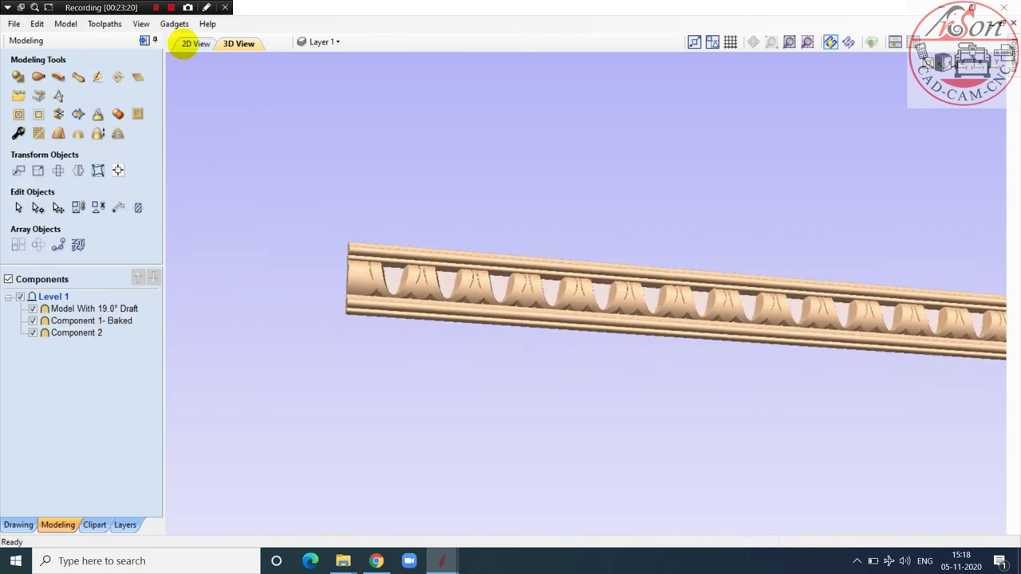
Step: Try ungrouping the row of egg ovals in the 2D view, and undo the ungrouping
{"action": "left_click", "coordinate": [194, 43]}
{"action": "scroll", "coordinate": [272, 267], "scroll_direction": "up", "scroll_amount": 2}
{"action": "scroll", "coordinate": [271, 267], "scroll_direction": "up", "scroll_amount": 2}
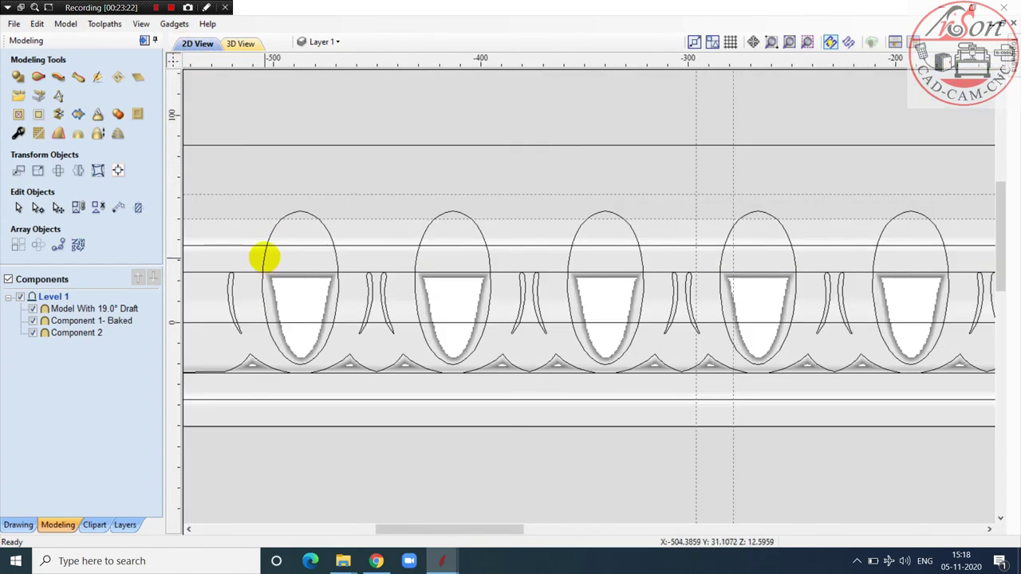
{"action": "left_click", "coordinate": [264, 258]}
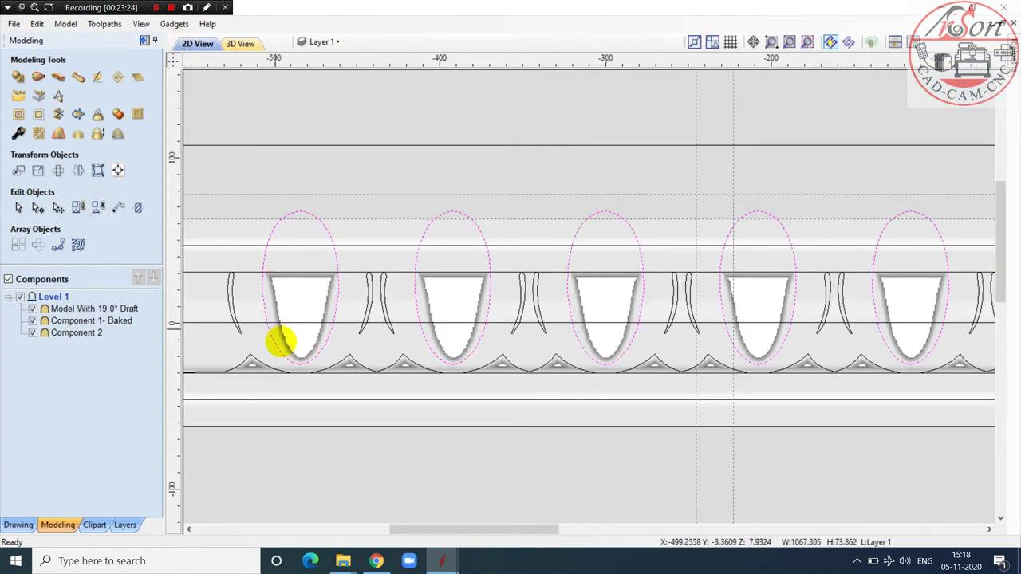
{"action": "scroll", "coordinate": [311, 355], "scroll_direction": "down", "scroll_amount": 2}
{"action": "left_click", "coordinate": [337, 418]}
{"action": "scroll", "coordinate": [264, 278], "scroll_direction": "up", "scroll_amount": 2}
{"action": "left_click", "coordinate": [256, 284]}
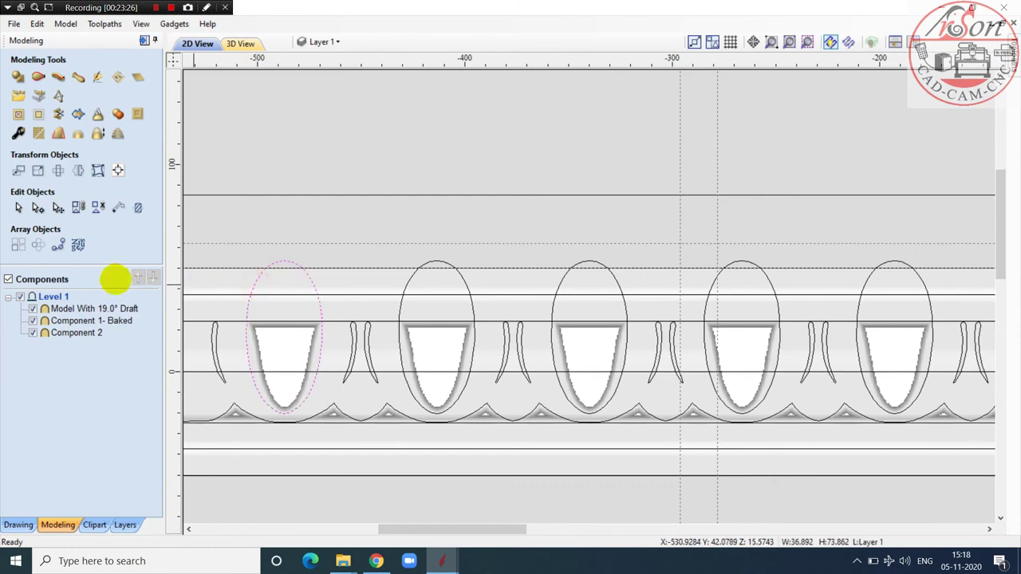
{"action": "scroll", "coordinate": [239, 288], "scroll_direction": "down", "scroll_amount": 2}
{"action": "scroll", "coordinate": [252, 285], "scroll_direction": "down", "scroll_amount": 2}
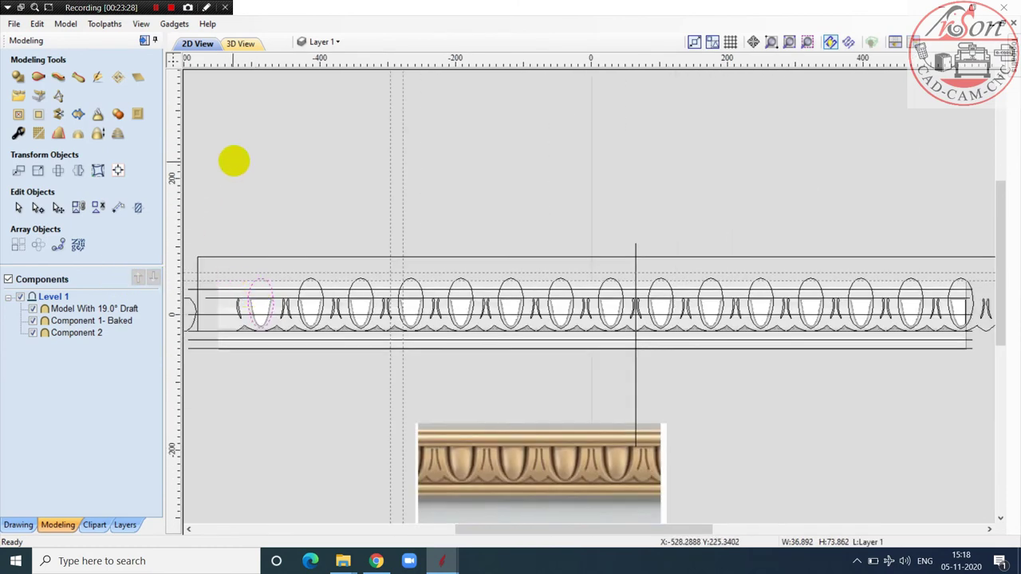
{"action": "left_click", "coordinate": [232, 159]}
{"action": "left_click", "coordinate": [17, 525]}
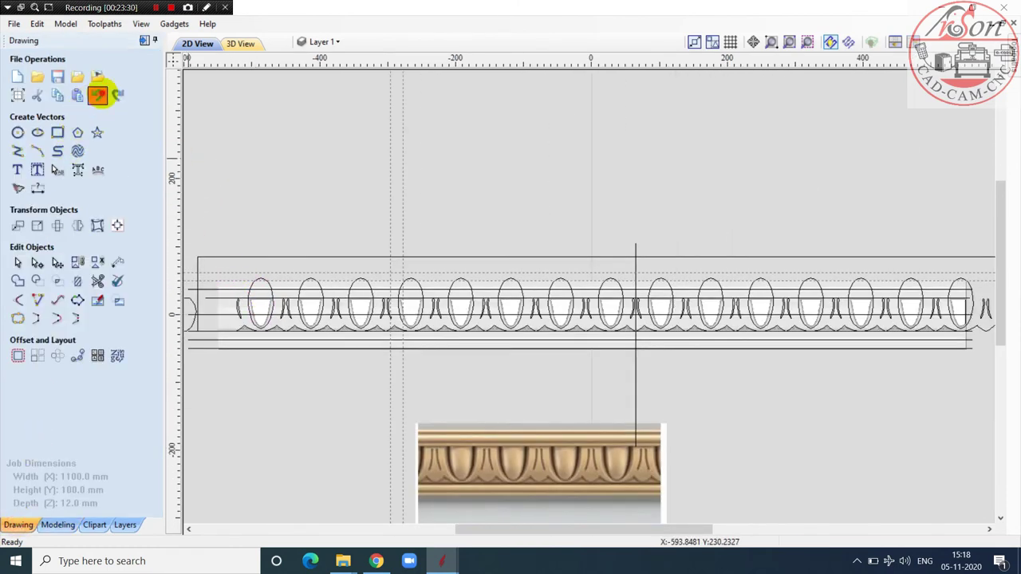
Step: Select the grouped egg ovals and shorten them from above to a height of about 55 mm, keeping their width
{"action": "scroll", "coordinate": [172, 211], "scroll_direction": "up", "scroll_amount": 2}
{"action": "left_click", "coordinate": [355, 405]}
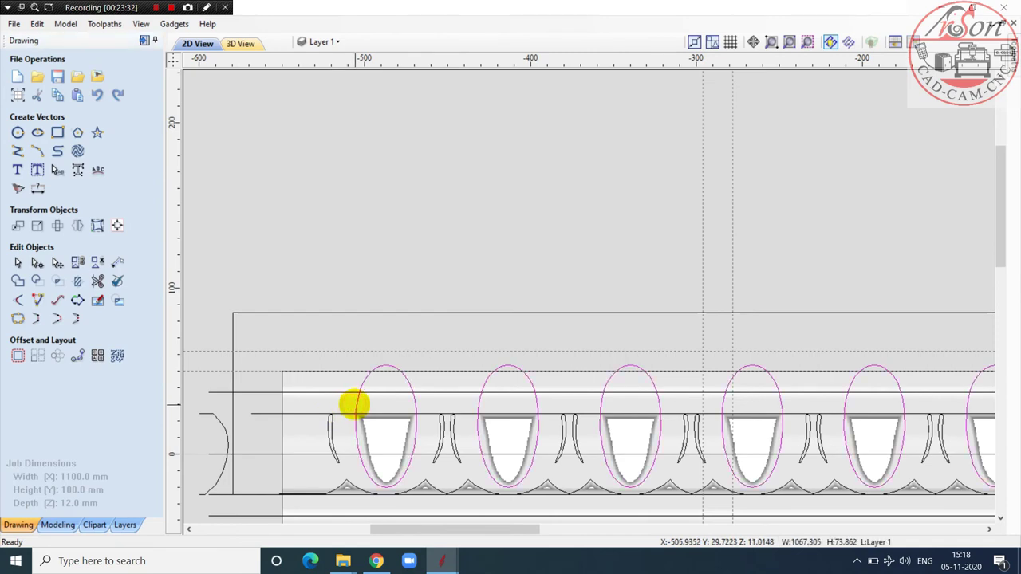
{"action": "scroll", "coordinate": [346, 383], "scroll_direction": "down", "scroll_amount": 2}
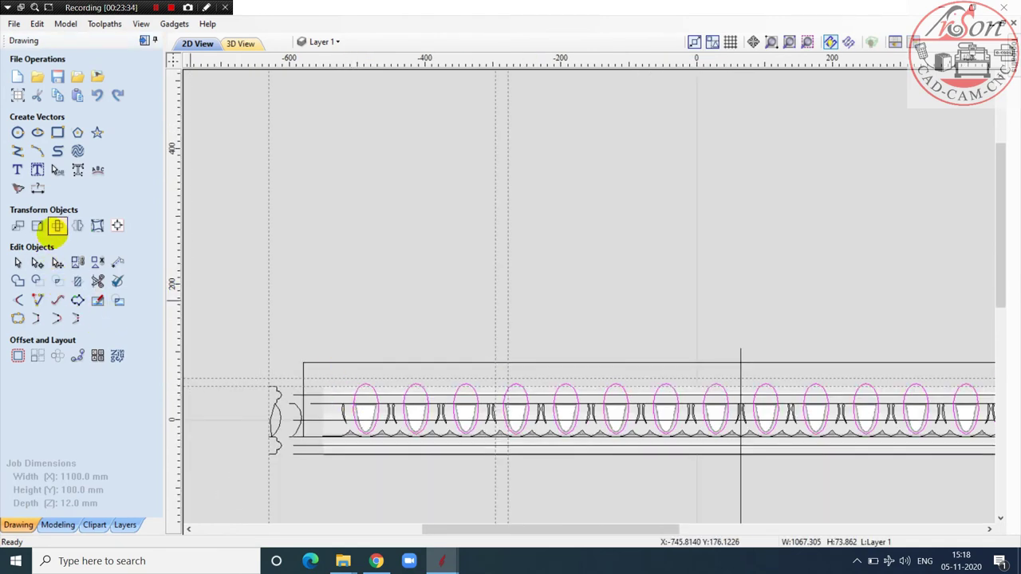
{"action": "left_click", "coordinate": [56, 226]}
{"action": "scroll", "coordinate": [734, 311], "scroll_direction": "up", "scroll_amount": 4}
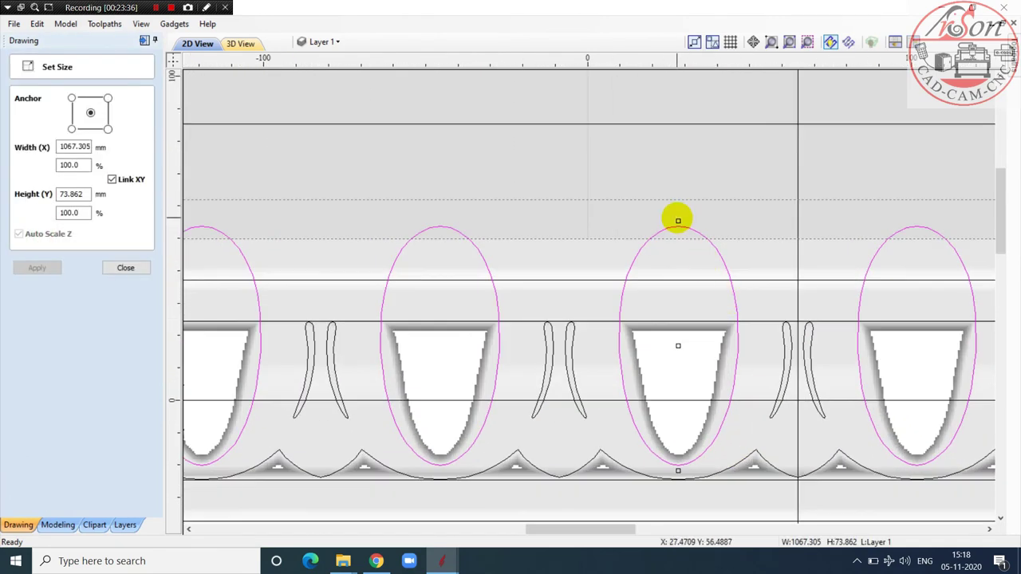
{"action": "left_click_drag", "start_coordinate": [678, 221], "coordinate": [679, 287]}
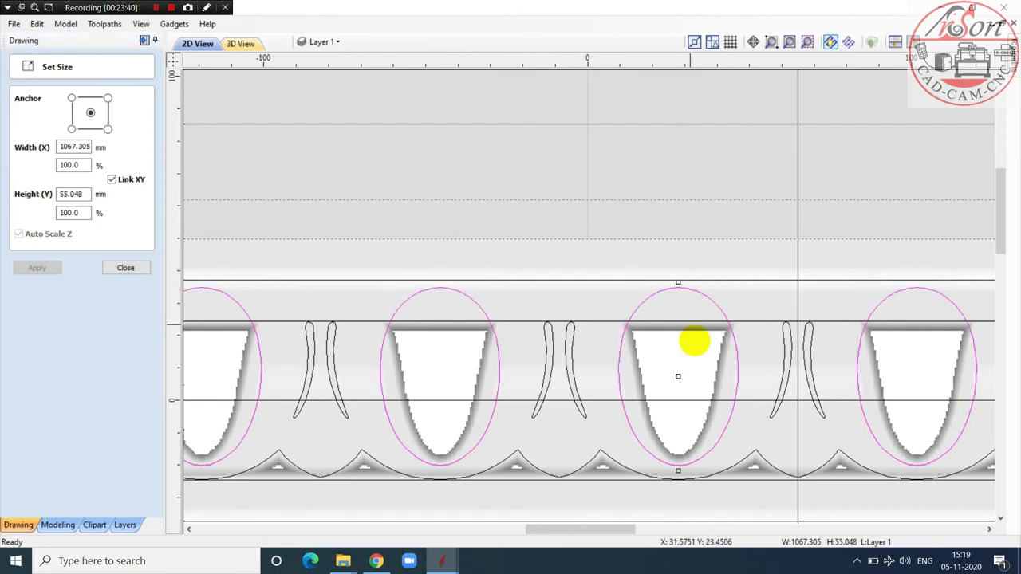
{"action": "scroll", "coordinate": [690, 360], "scroll_direction": "down", "scroll_amount": 2}
{"action": "scroll", "coordinate": [606, 351], "scroll_direction": "down", "scroll_amount": 2}
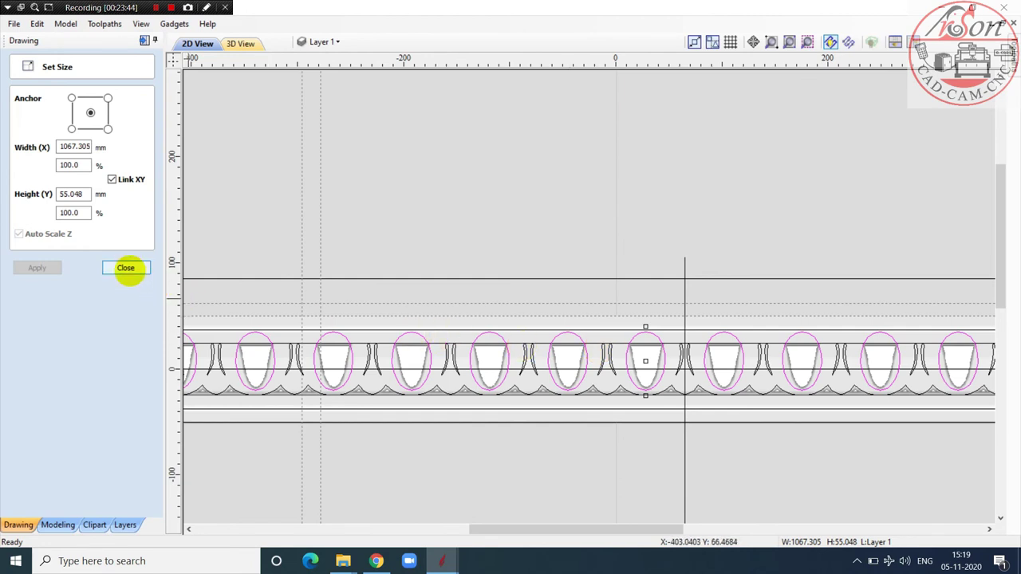
{"action": "left_click", "coordinate": [125, 268]}
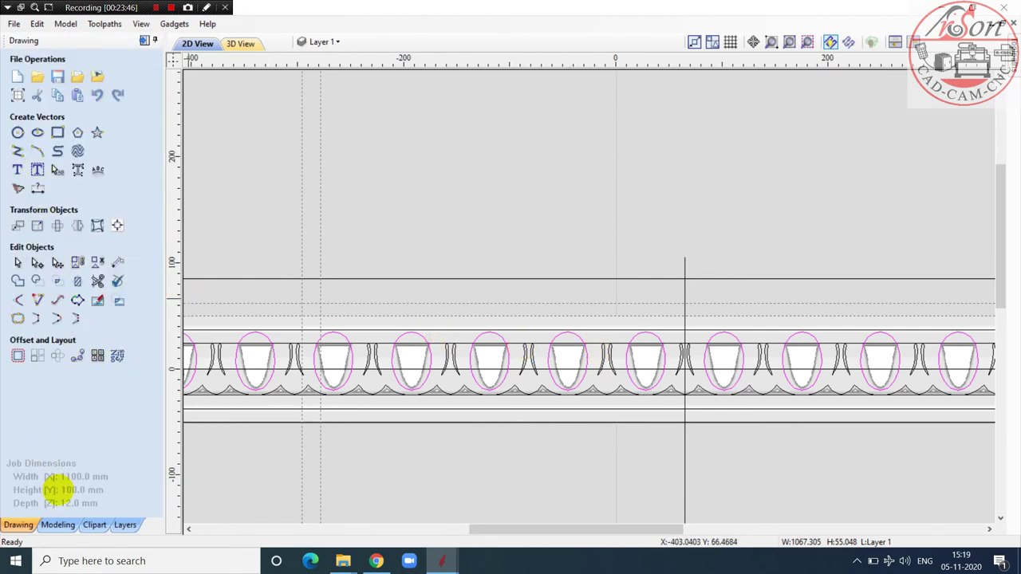
Step: Create a round 90° shape from the egg ovals with 7 mm base height, limited to 11 mm height, merging highest points
{"action": "left_click", "coordinate": [57, 525]}
{"action": "scroll", "coordinate": [478, 251], "scroll_direction": "down", "scroll_amount": 3}
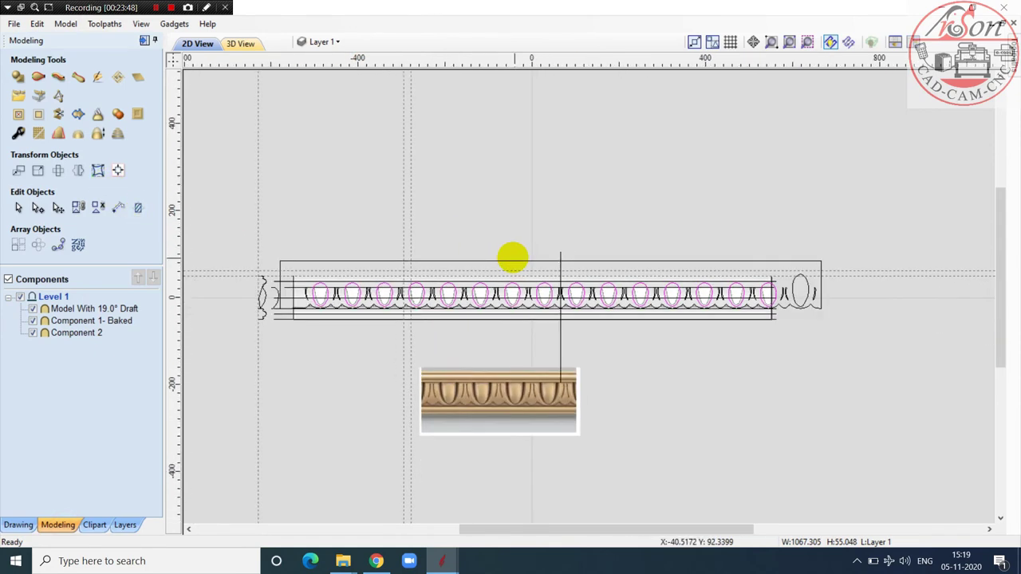
{"action": "left_click", "coordinate": [342, 368]}
{"action": "scroll", "coordinate": [360, 283], "scroll_direction": "up", "scroll_amount": 4}
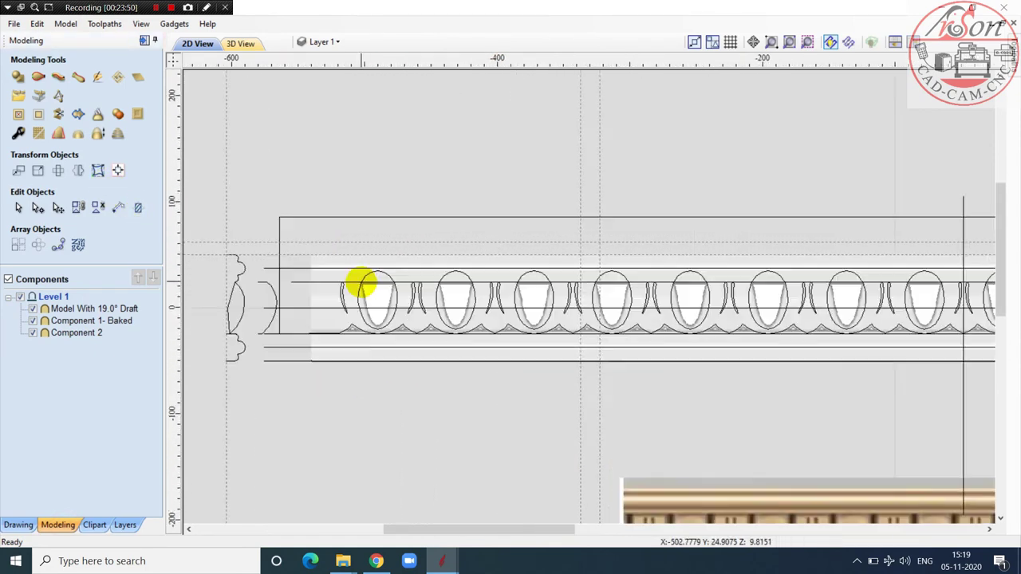
{"action": "left_click", "coordinate": [363, 279]}
{"action": "scroll", "coordinate": [363, 279], "scroll_direction": "down", "scroll_amount": 2}
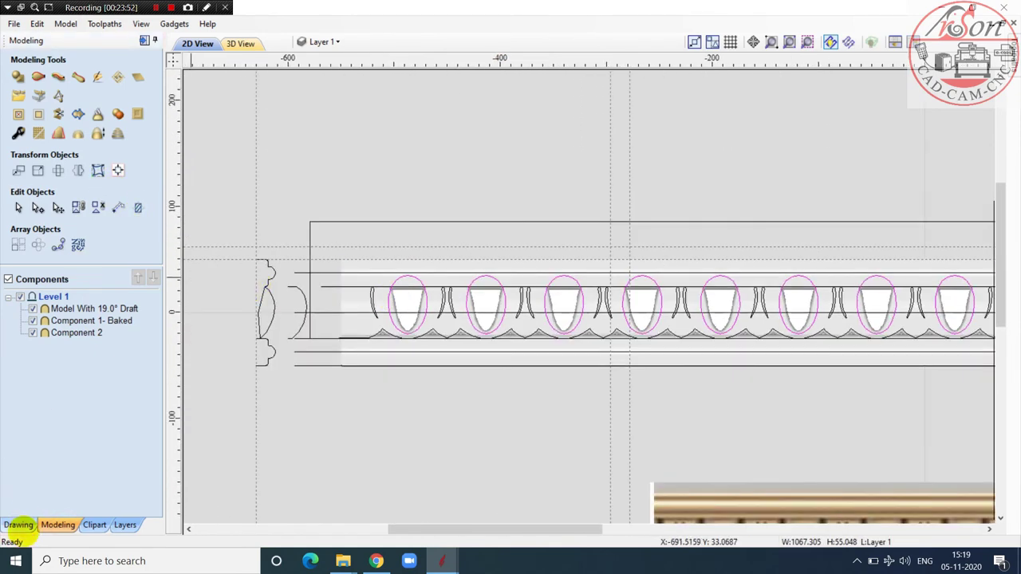
{"action": "left_click", "coordinate": [20, 527]}
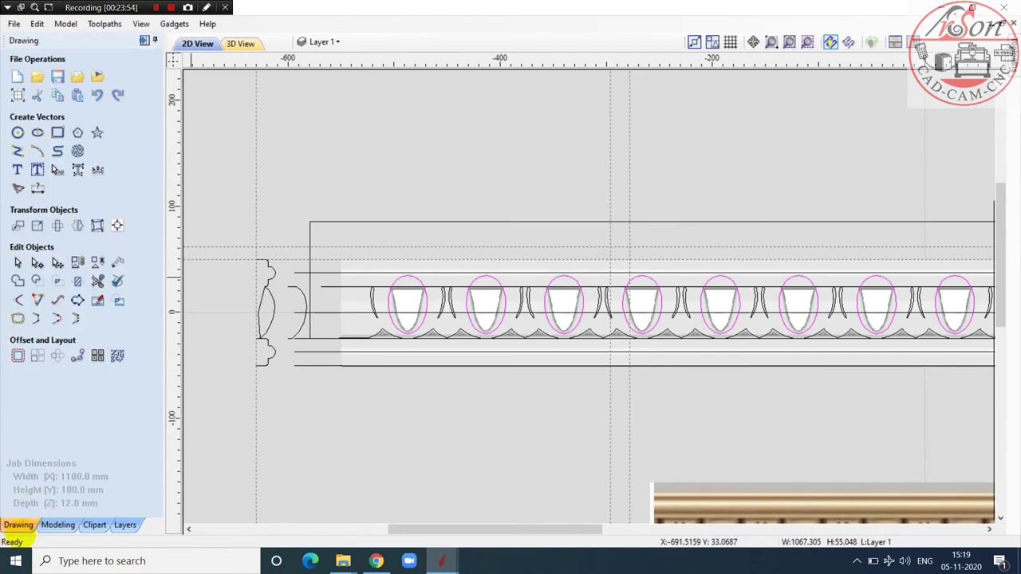
{"action": "left_click", "coordinate": [52, 524]}
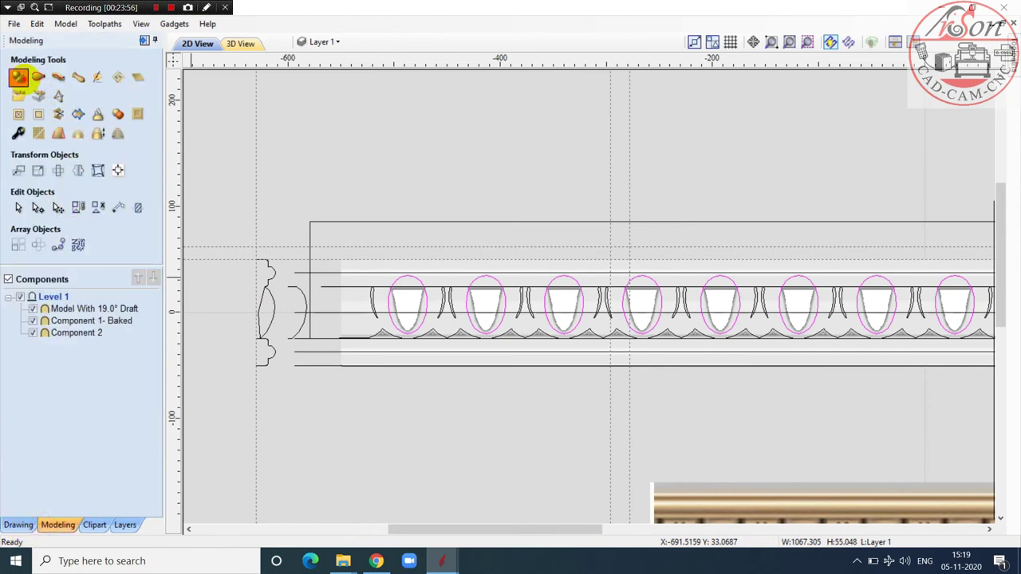
{"action": "left_click", "coordinate": [18, 76]}
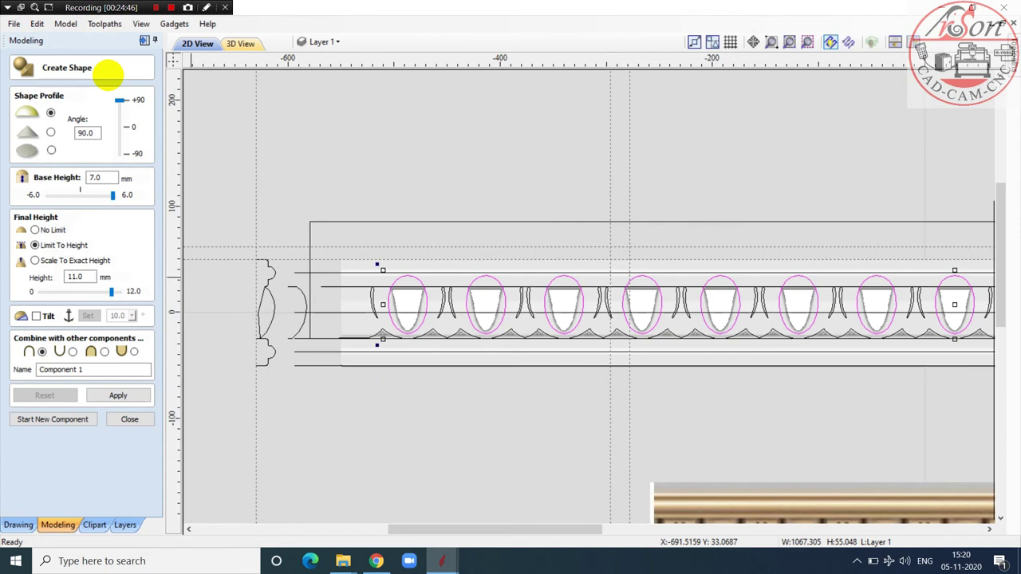
{"action": "scroll", "coordinate": [351, 311], "scroll_direction": "down", "scroll_amount": 1}
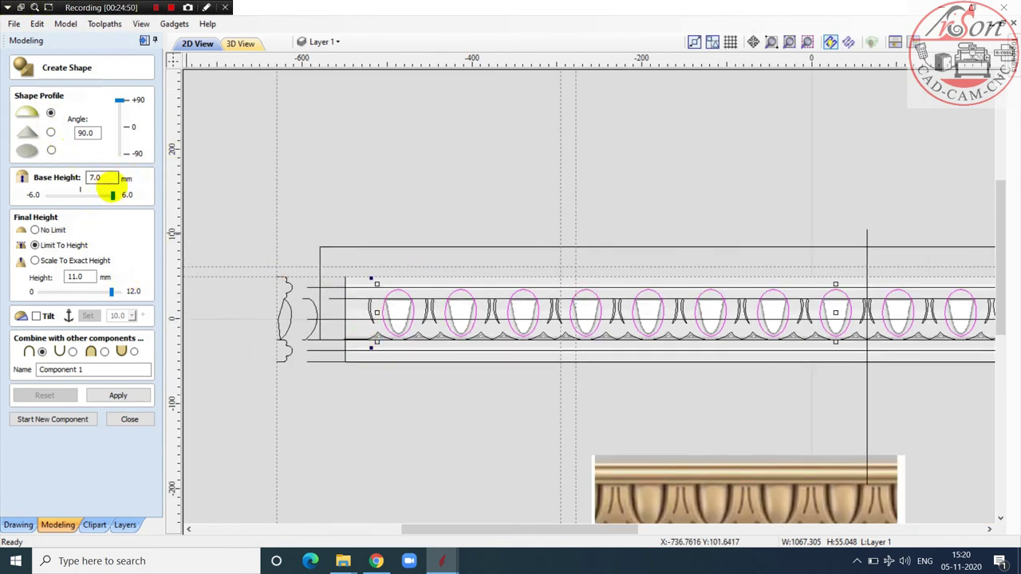
{"action": "double_click", "coordinate": [98, 177]}
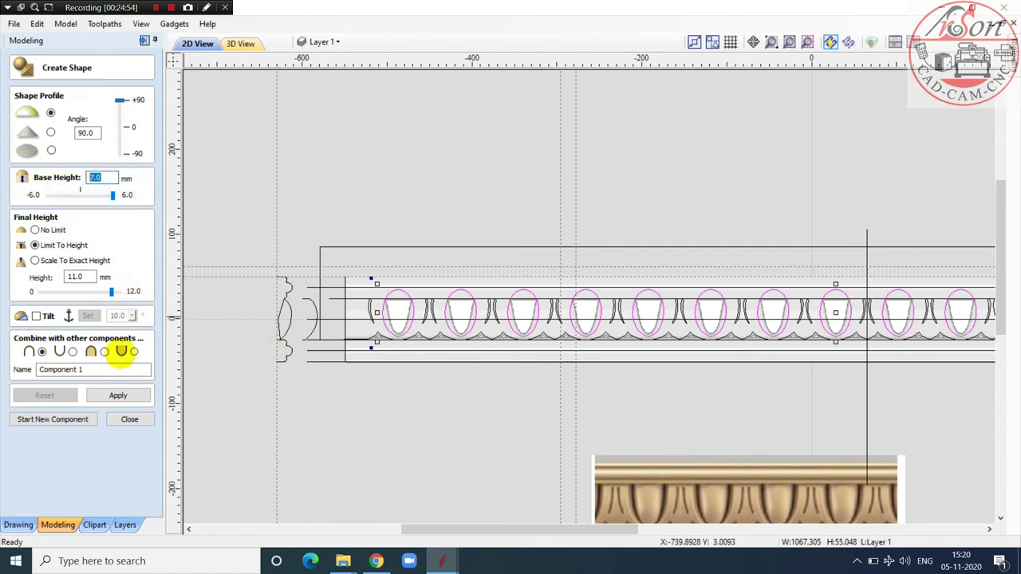
{"action": "left_click", "coordinate": [105, 351]}
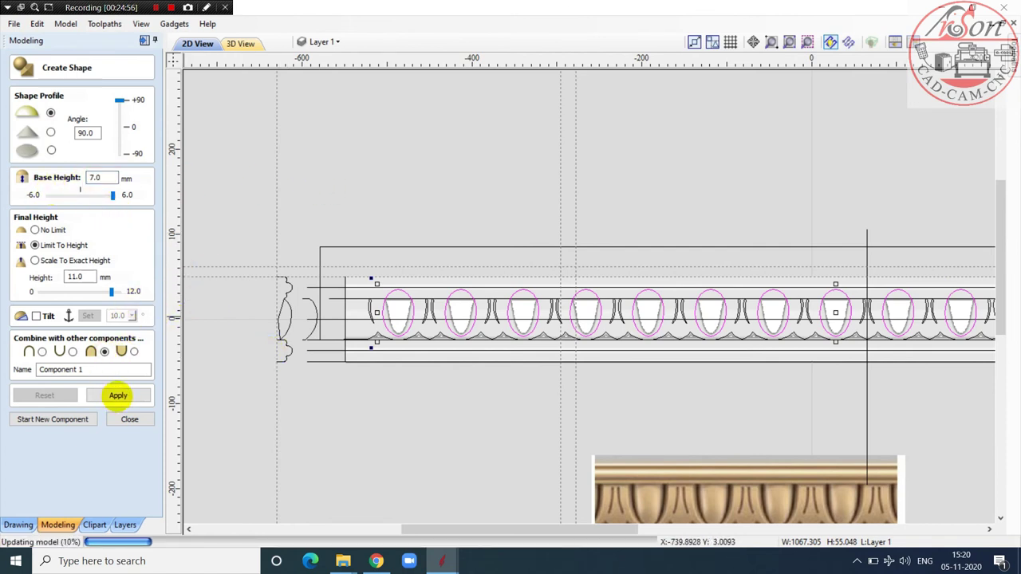
{"action": "left_click", "coordinate": [118, 395]}
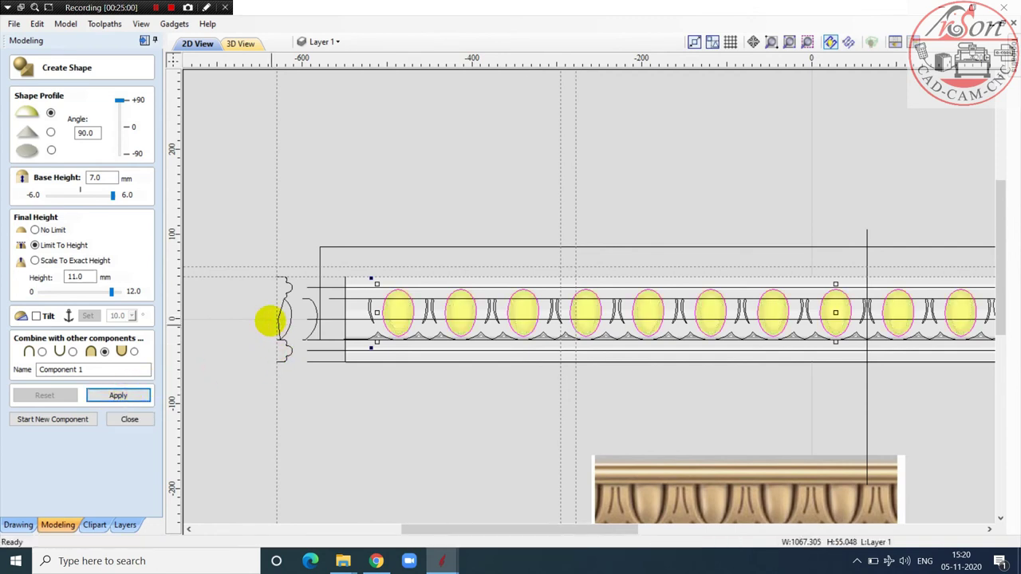
Step: Check the egg shapes on the moulding in the 3D view and reset them
{"action": "left_click", "coordinate": [240, 43]}
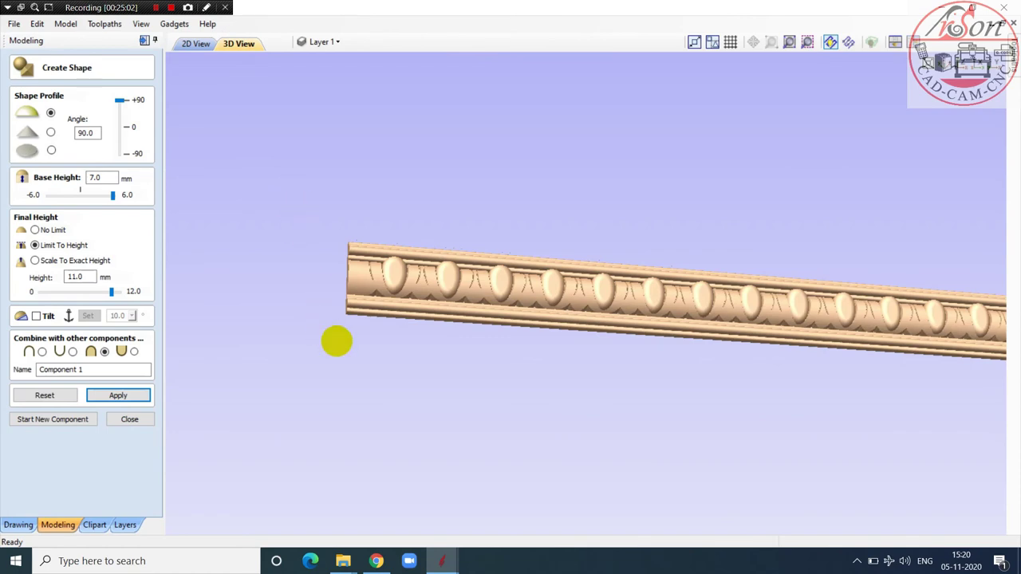
{"action": "left_click_drag", "start_coordinate": [337, 341], "coordinate": [167, 422]}
{"action": "left_click", "coordinate": [48, 395]}
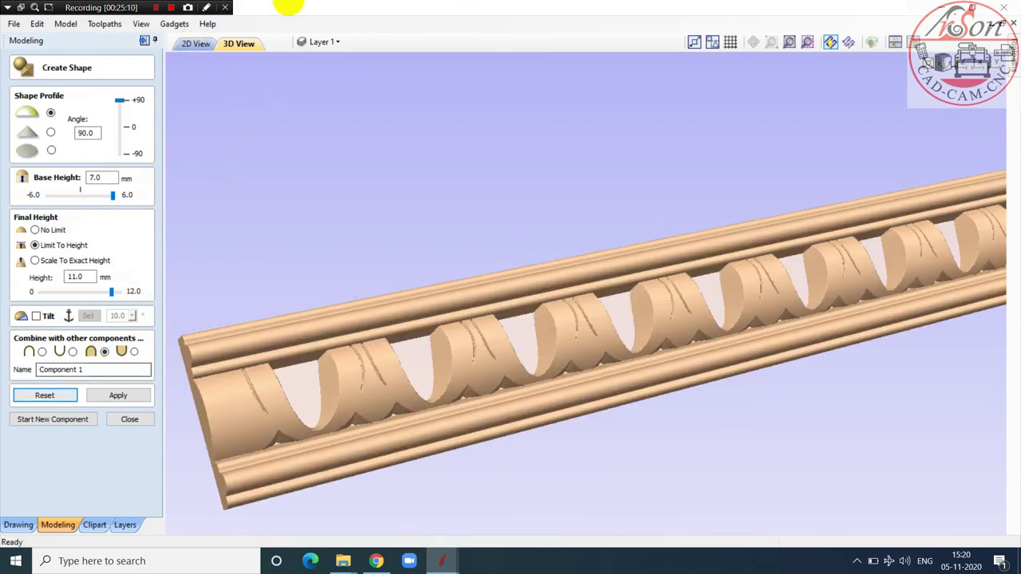
Step: Extrude the arc cross section along the moulding's horizontal centre line with Extrude and Weave, merging its highest points with previous components
{"action": "left_click", "coordinate": [196, 43]}
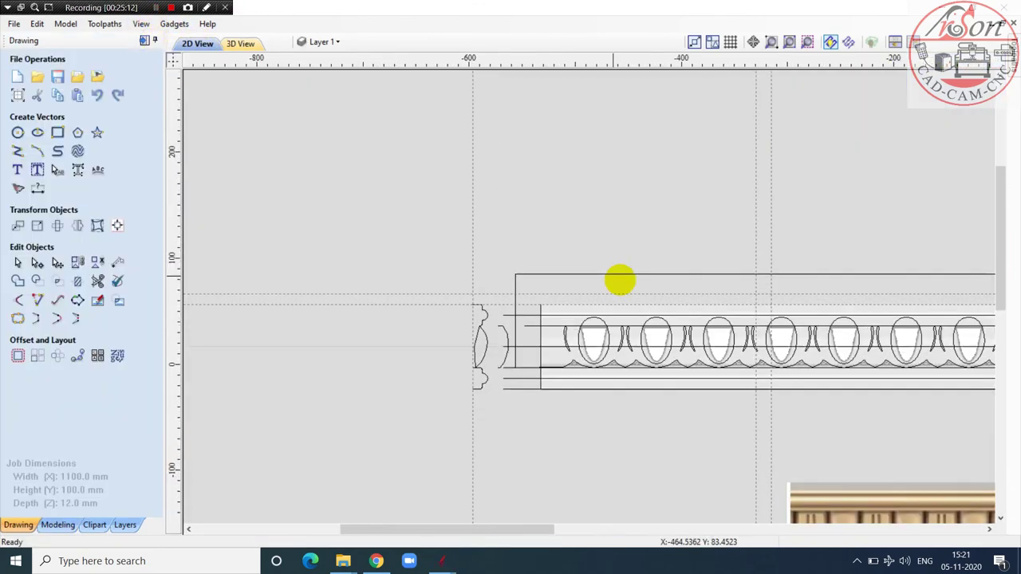
{"action": "scroll", "coordinate": [713, 412], "scroll_direction": "up", "scroll_amount": 4}
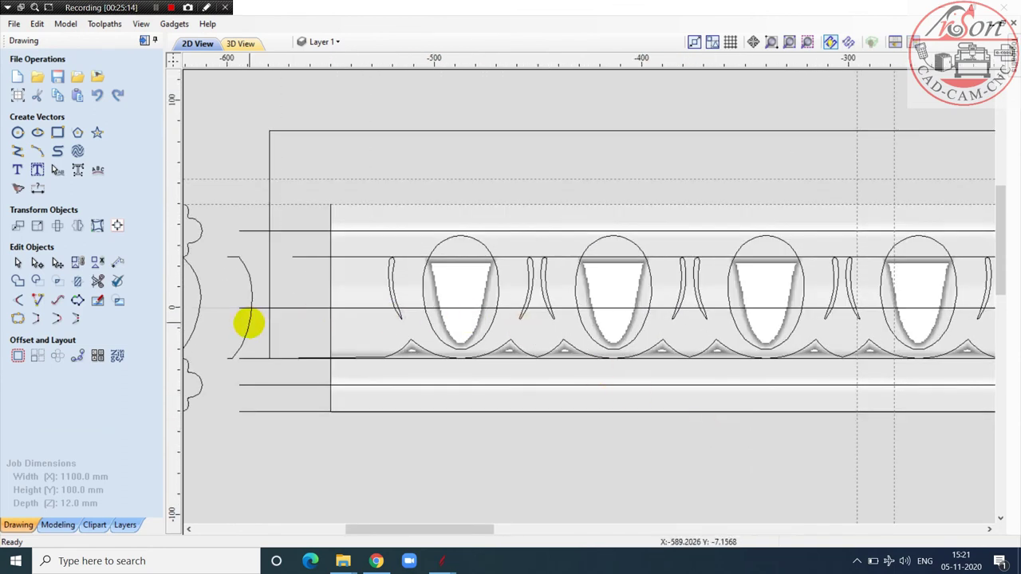
{"action": "left_click", "coordinate": [303, 307]}
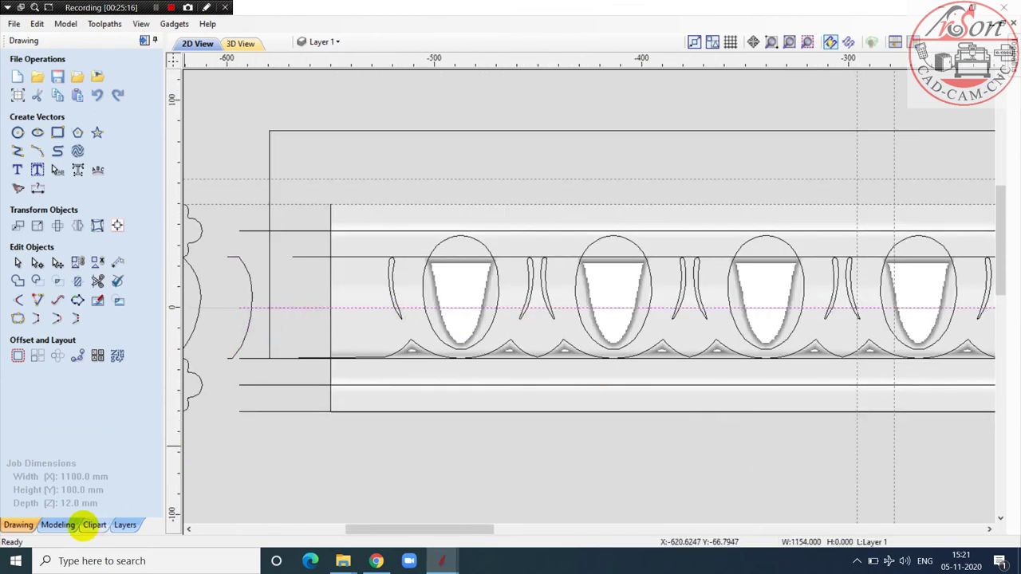
{"action": "left_click", "coordinate": [62, 525]}
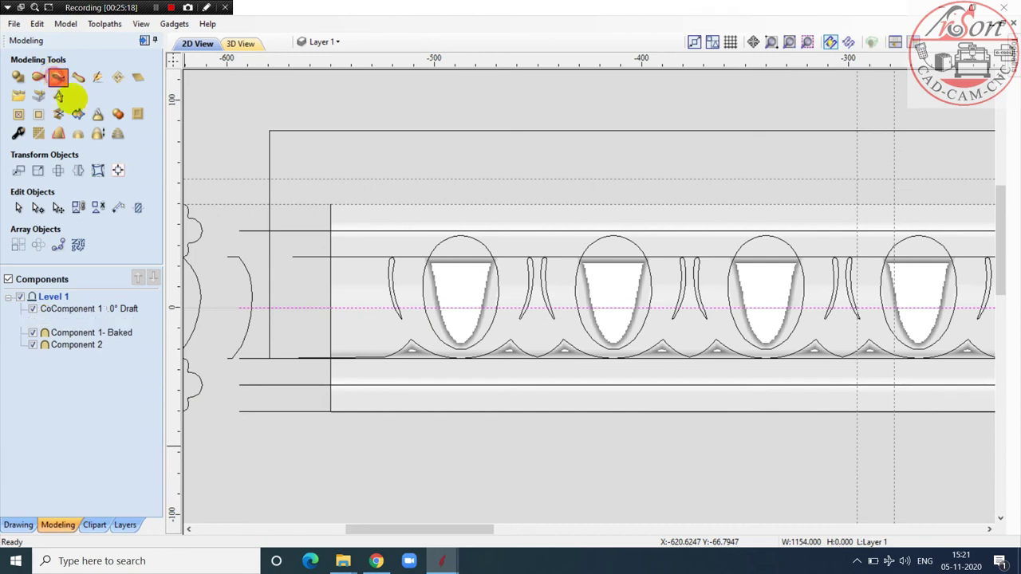
{"action": "left_click", "coordinate": [58, 76]}
{"action": "left_click", "coordinate": [116, 107]}
{"action": "left_click", "coordinate": [240, 347]}
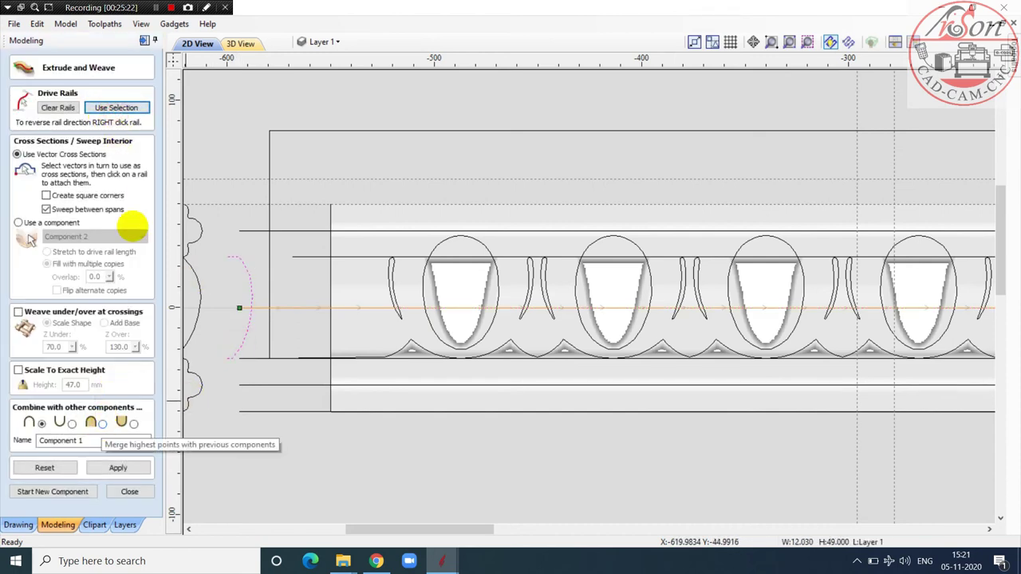
{"action": "left_click", "coordinate": [102, 424]}
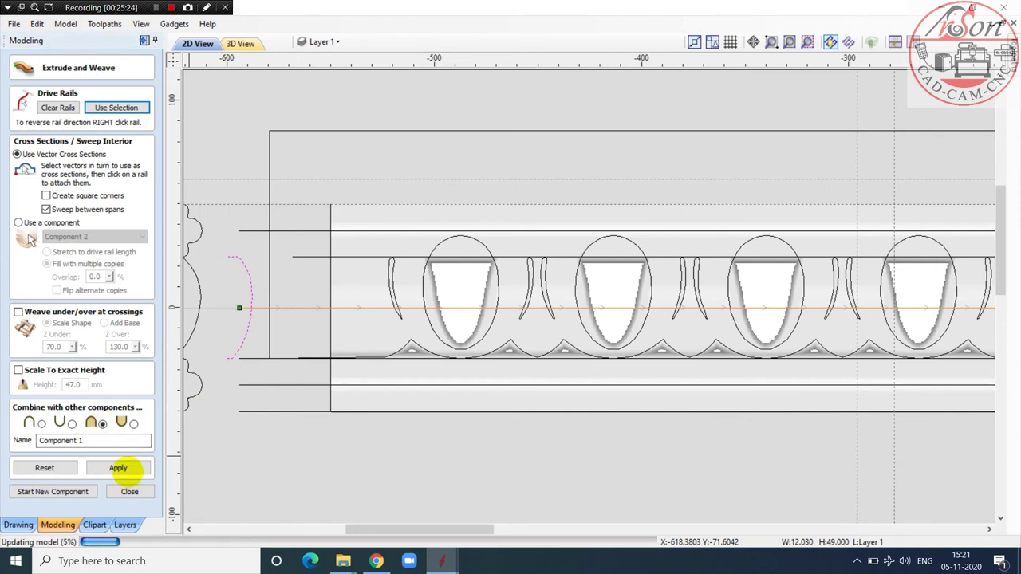
{"action": "left_click", "coordinate": [119, 468]}
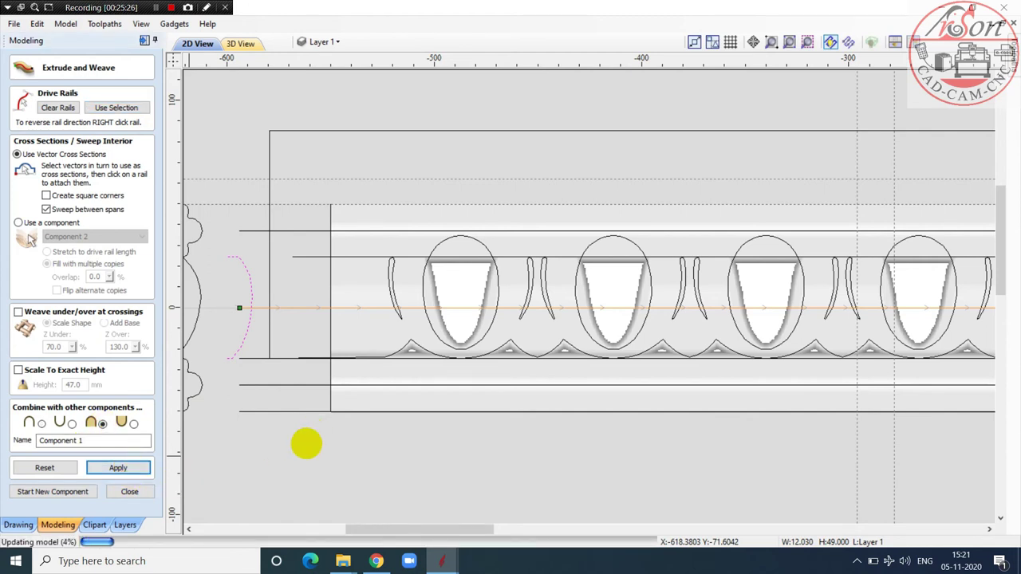
Step: Check the extruded arc on the moulding in 3D, start a new component and close Extrude and Weave
{"action": "left_click", "coordinate": [244, 44]}
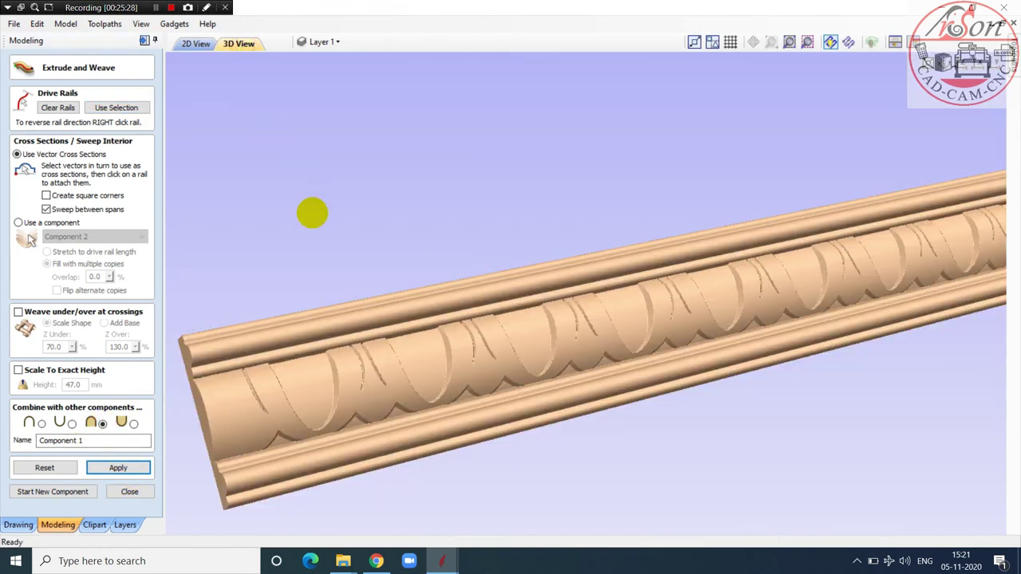
{"action": "left_click_drag", "start_coordinate": [522, 343], "coordinate": [399, 360]}
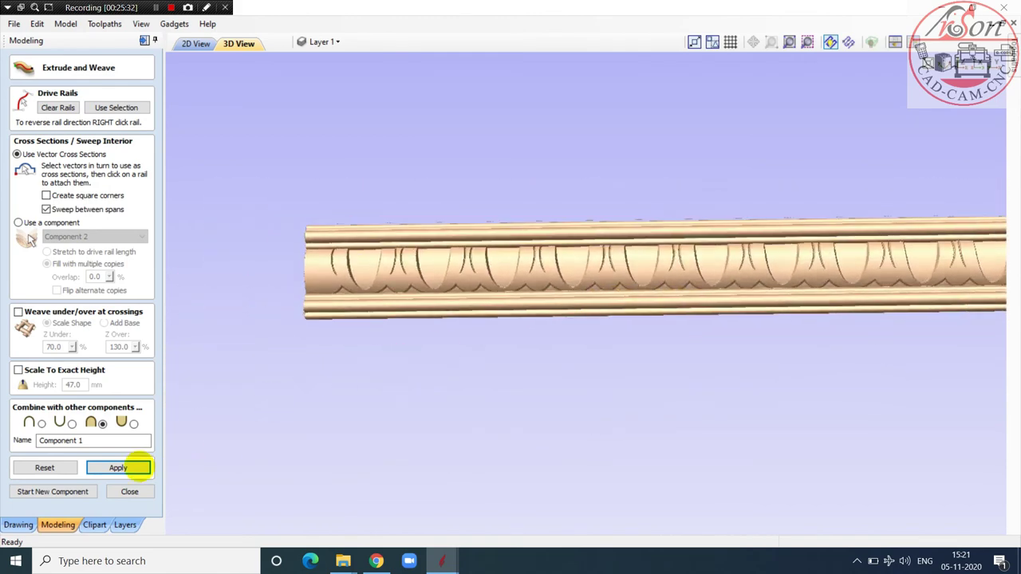
{"action": "left_click", "coordinate": [53, 491]}
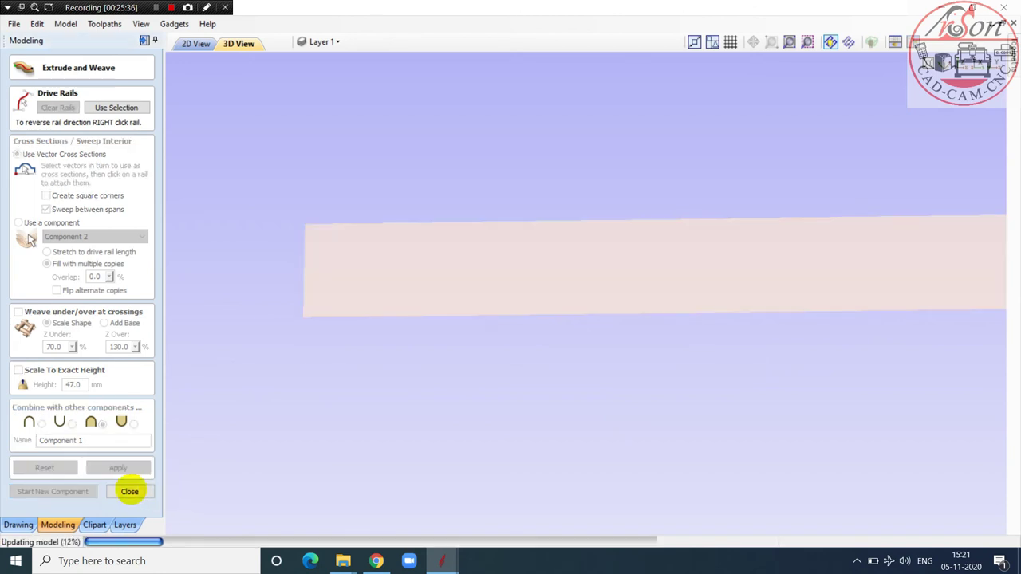
{"action": "left_click", "coordinate": [130, 491]}
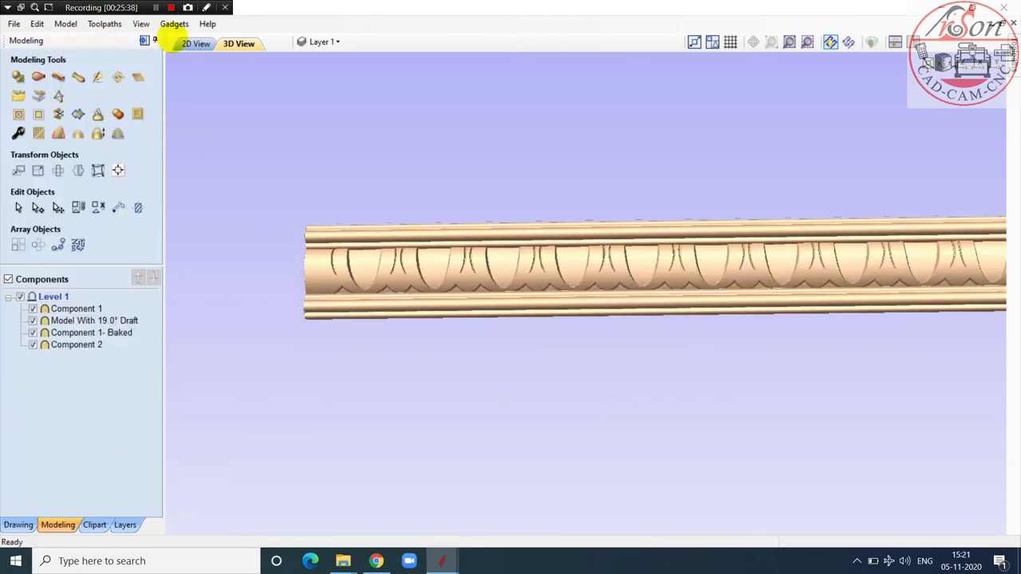
Step: Select the grouped egg ovals in the 2D view and examine the moulding in 3D
{"action": "left_click", "coordinate": [186, 42]}
{"action": "left_click", "coordinate": [448, 326]}
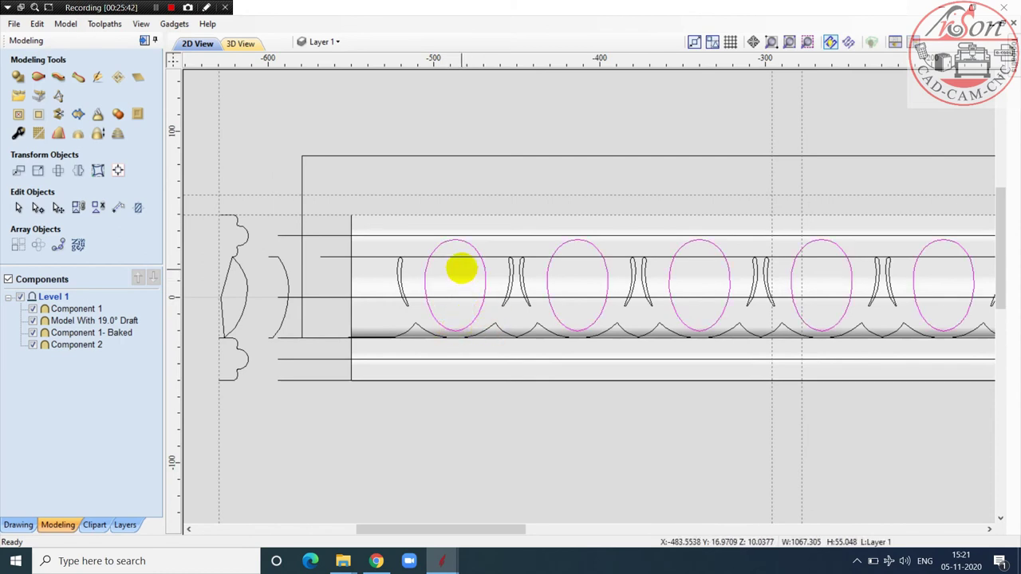
{"action": "scroll", "coordinate": [461, 269], "scroll_direction": "up", "scroll_amount": 1}
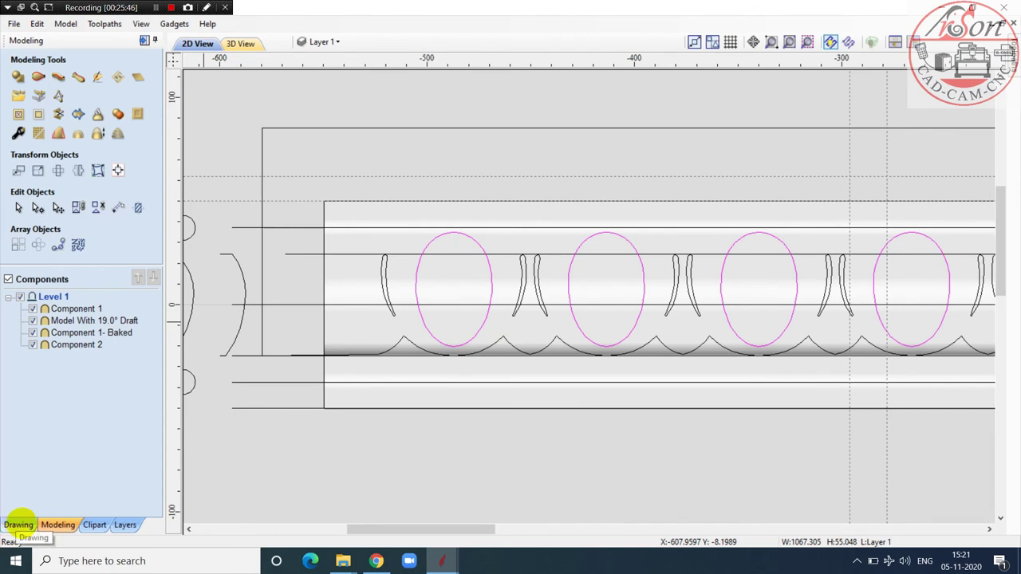
{"action": "left_click", "coordinate": [19, 525]}
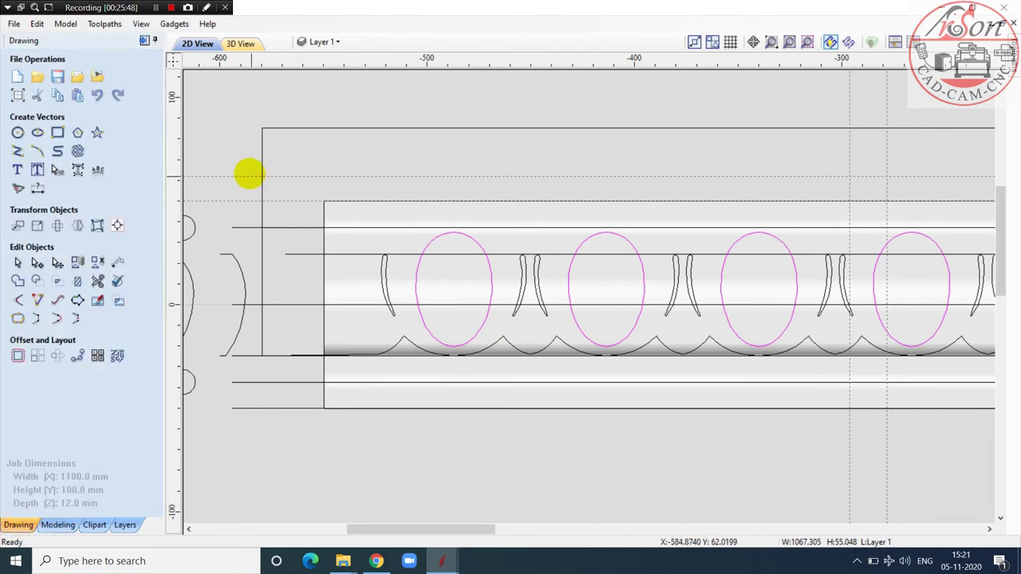
{"action": "left_click", "coordinate": [240, 44]}
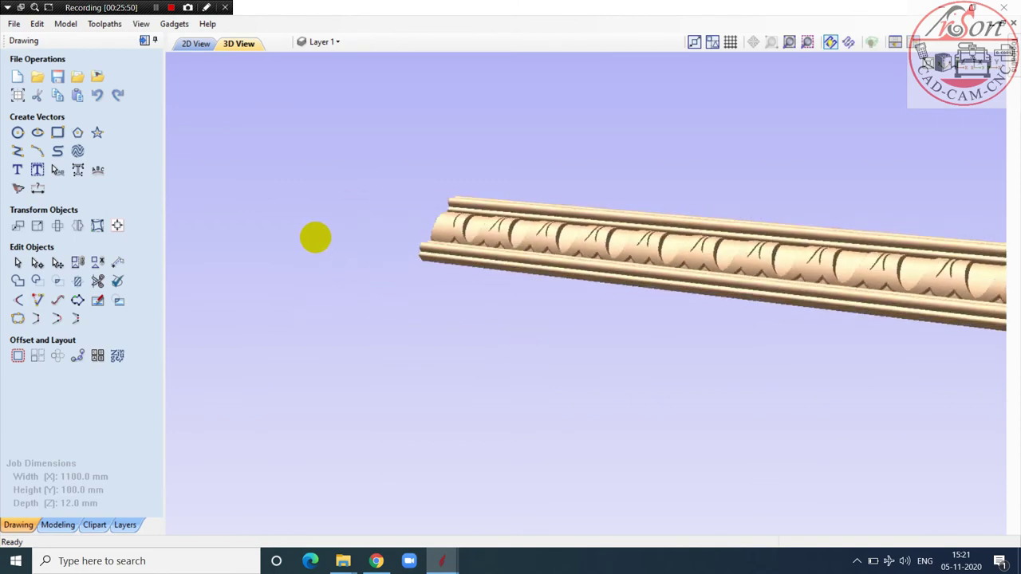